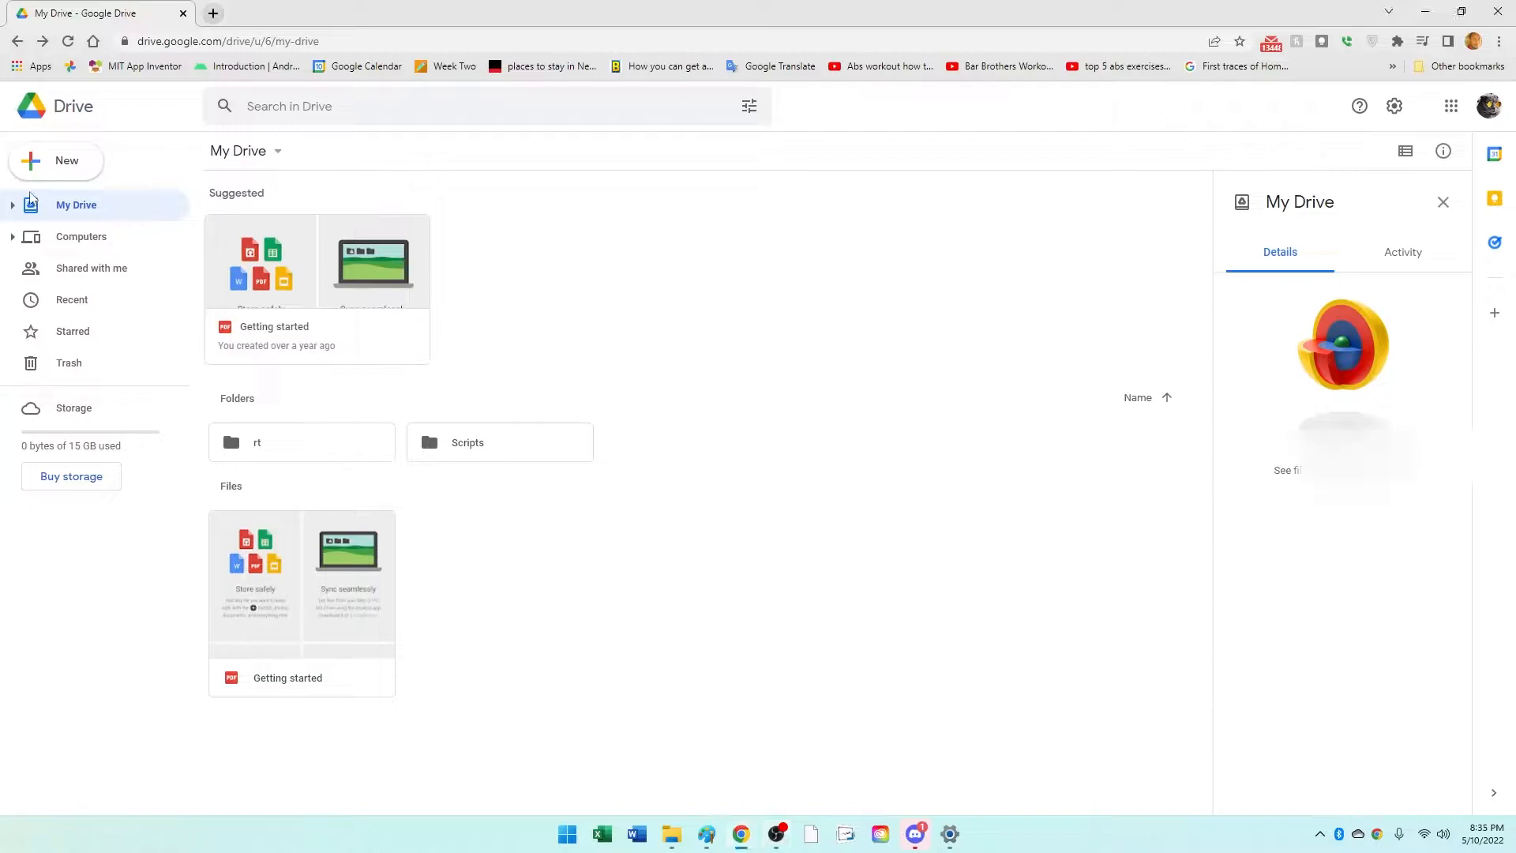
{"action": "left_click", "coordinate": [55, 160]}
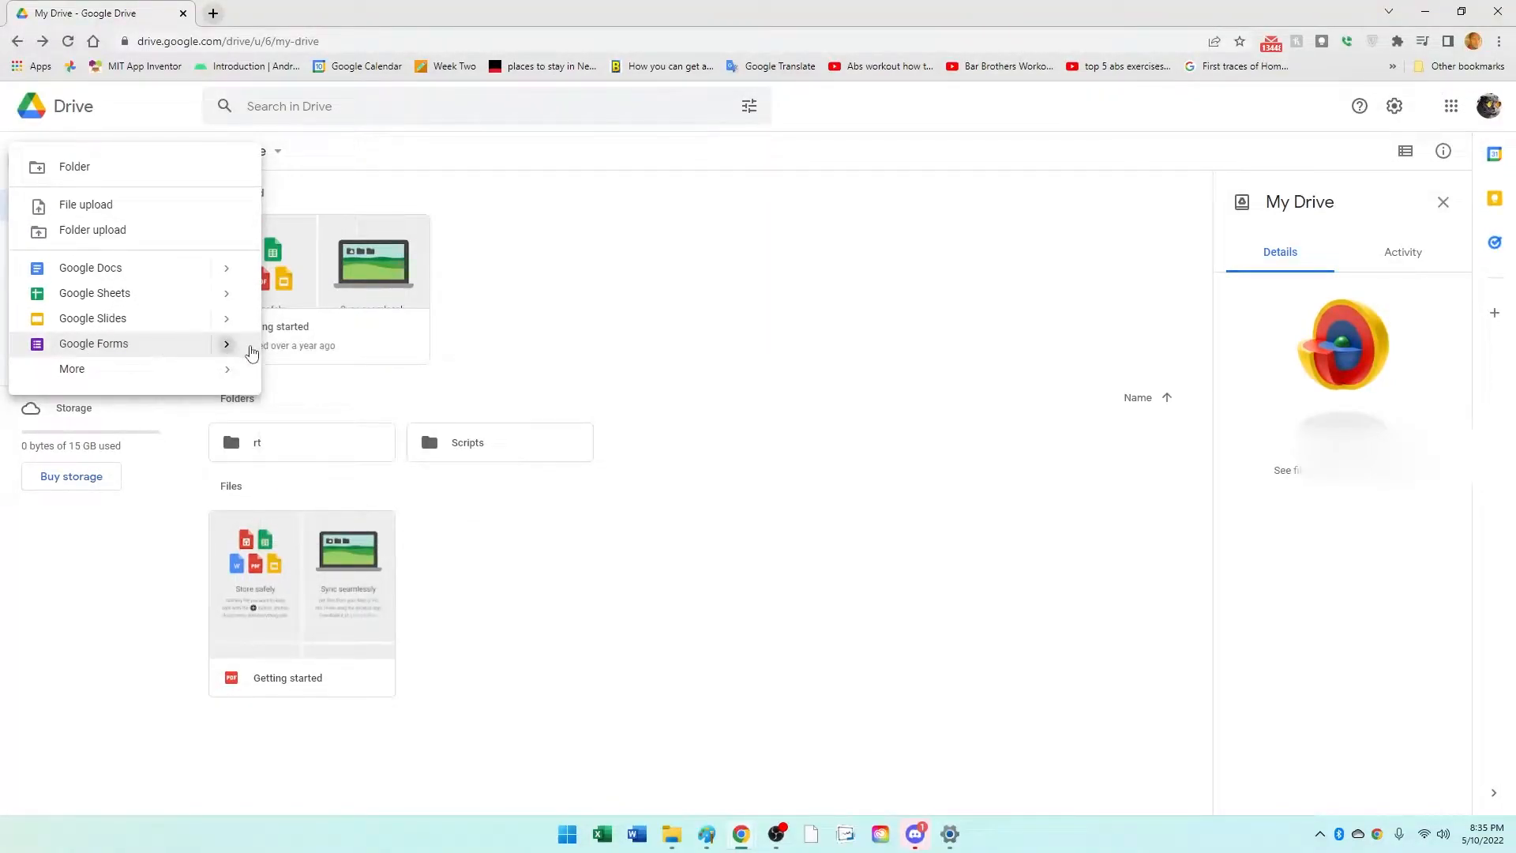
{"action": "mouse_move", "coordinate": [229, 348]}
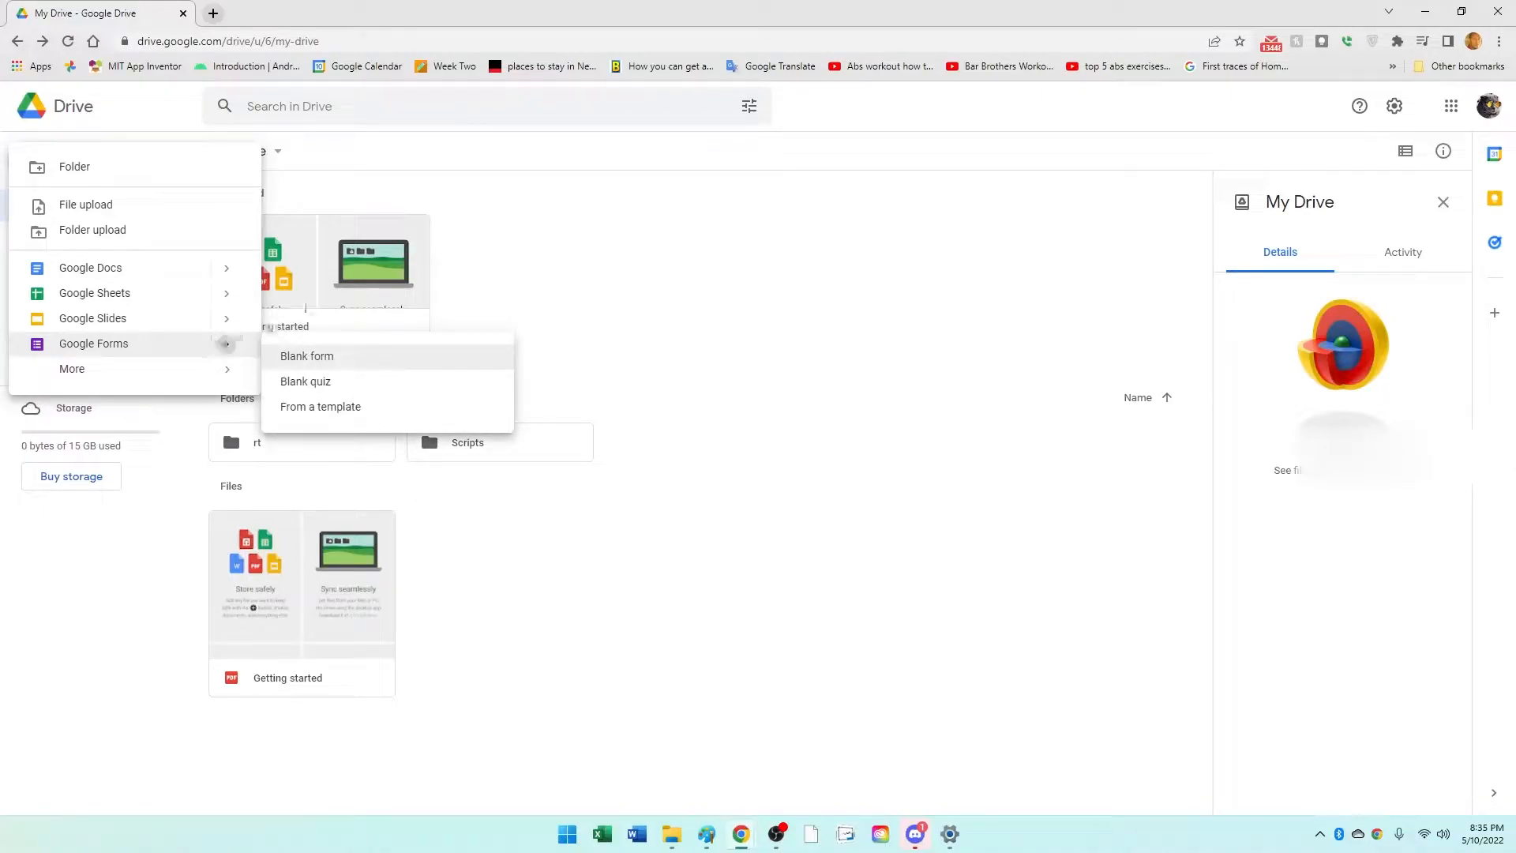
{"action": "left_click", "coordinate": [758, 277]}
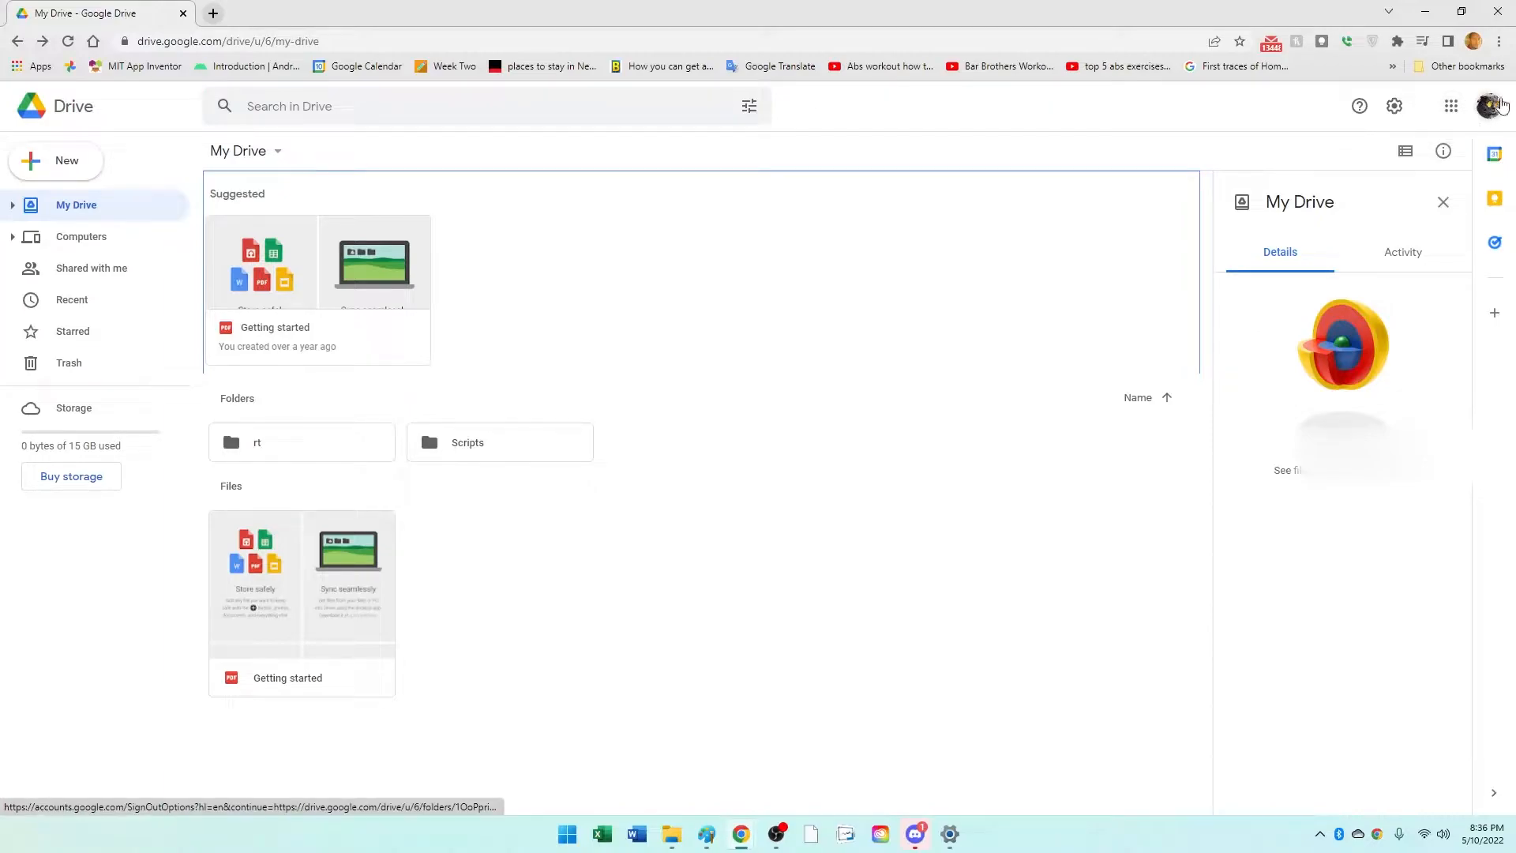
{"action": "left_click", "coordinate": [1449, 108]}
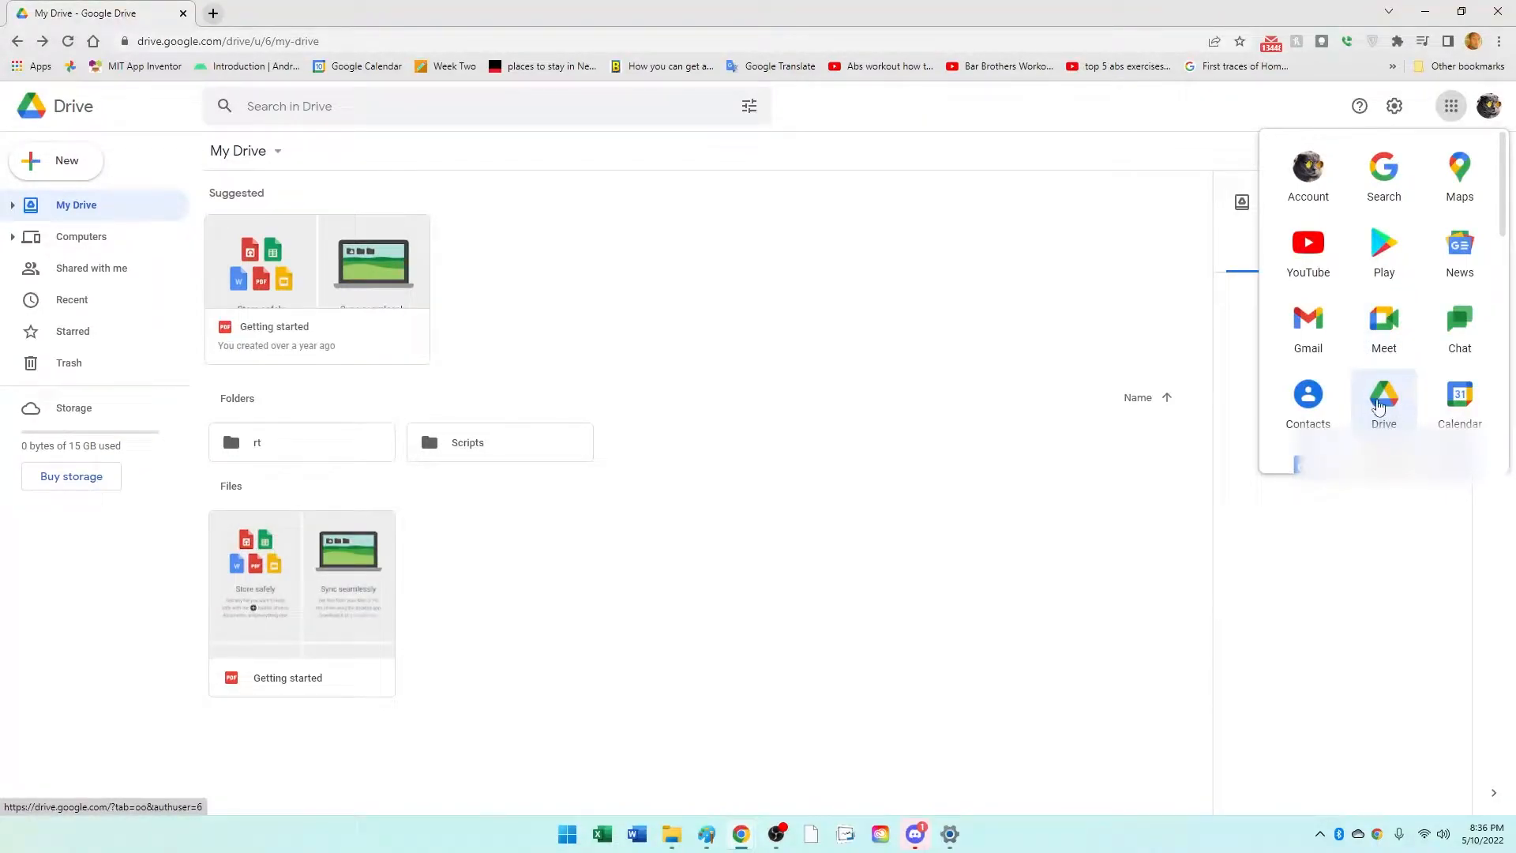
{"action": "left_click", "coordinate": [856, 468]}
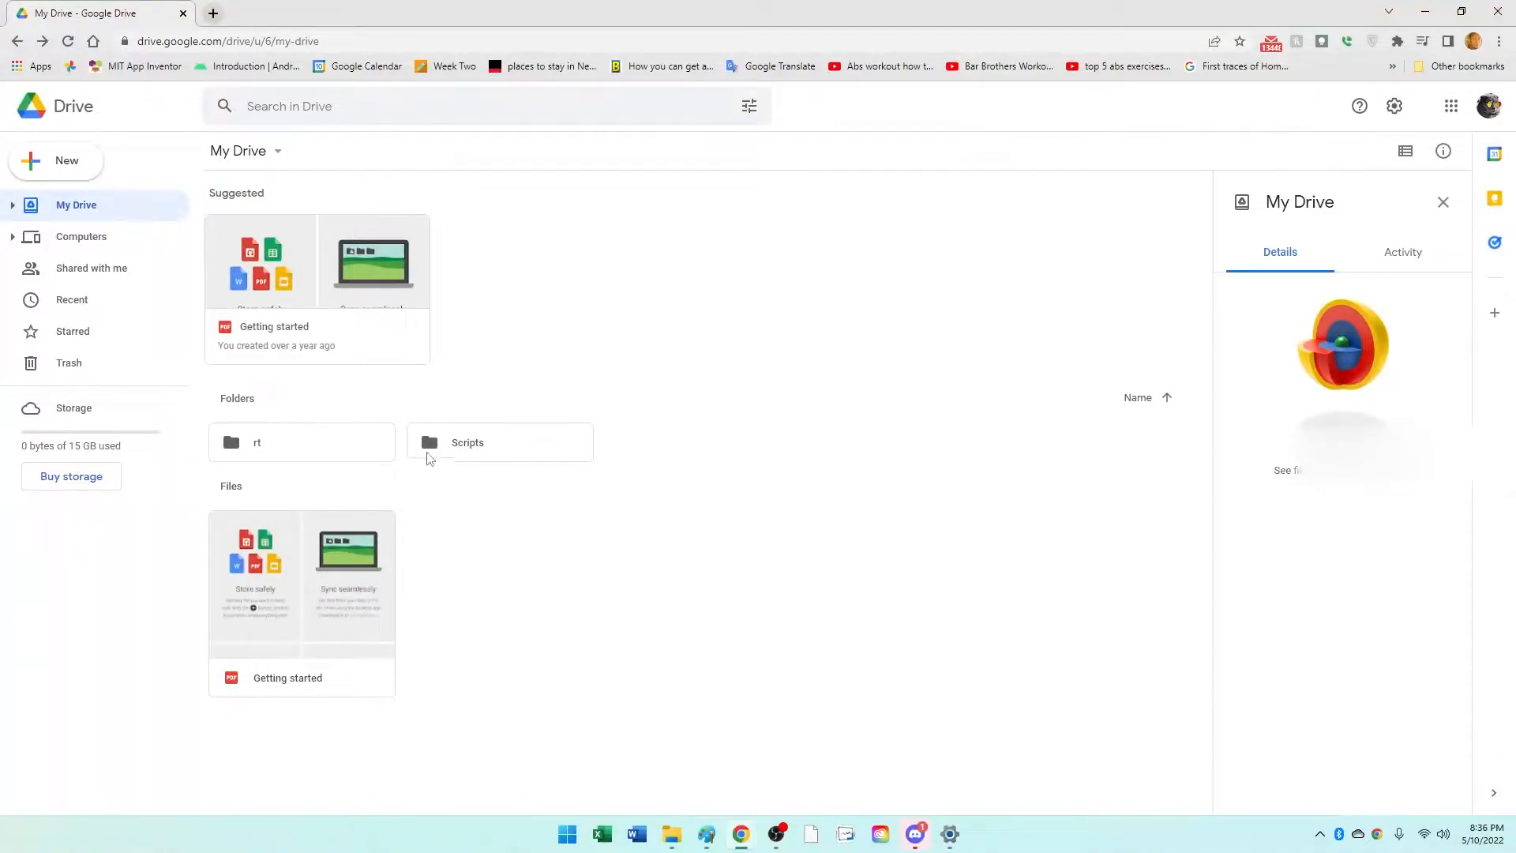
Step: Create a blank Google Form from My Drive and decline the introductory tour
{"action": "left_click", "coordinate": [83, 160]}
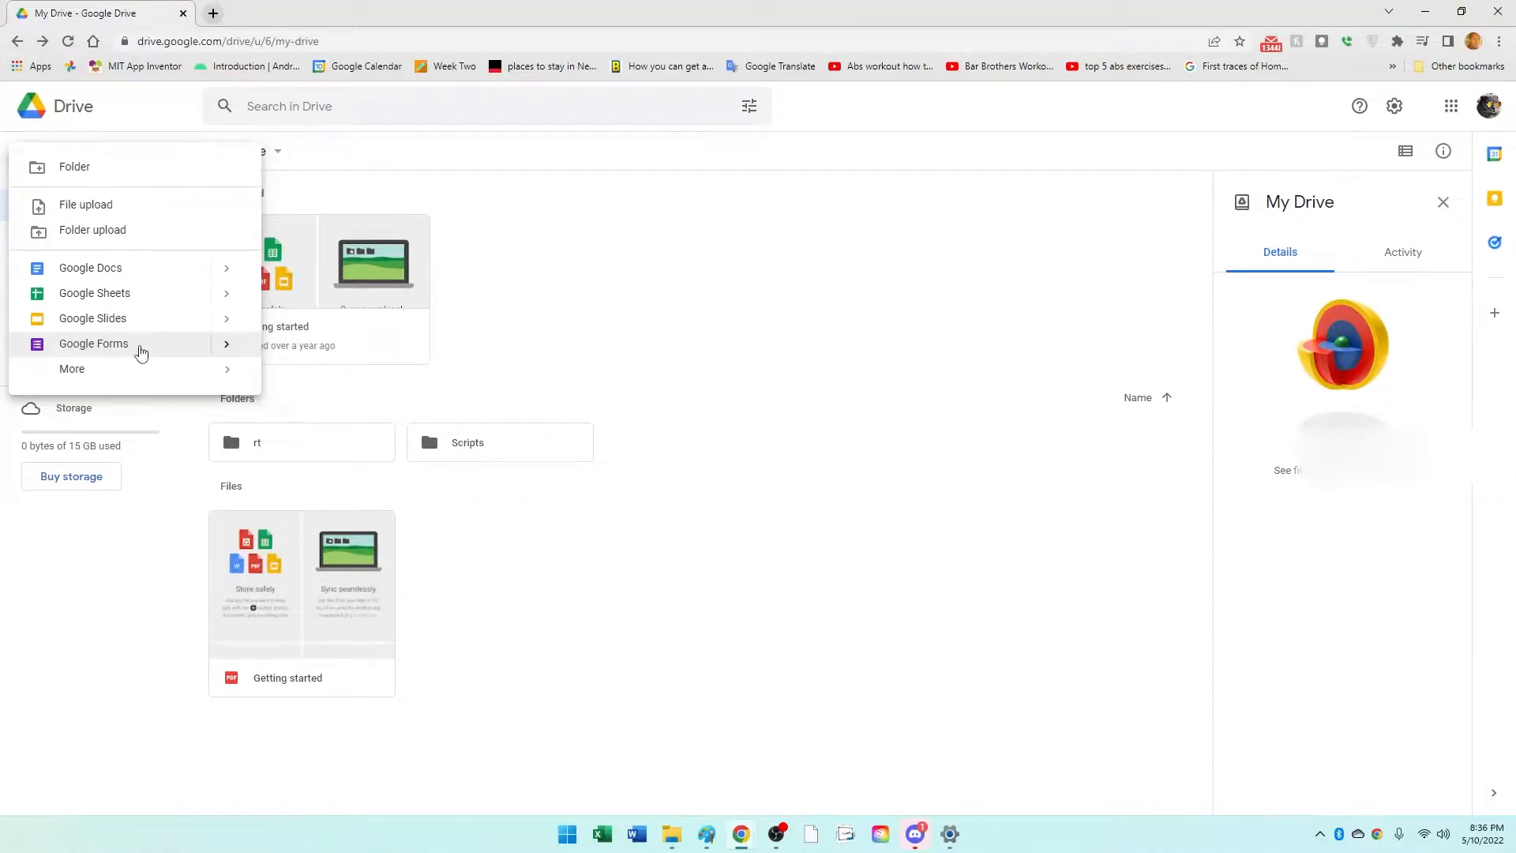
{"action": "left_click", "coordinate": [227, 344]}
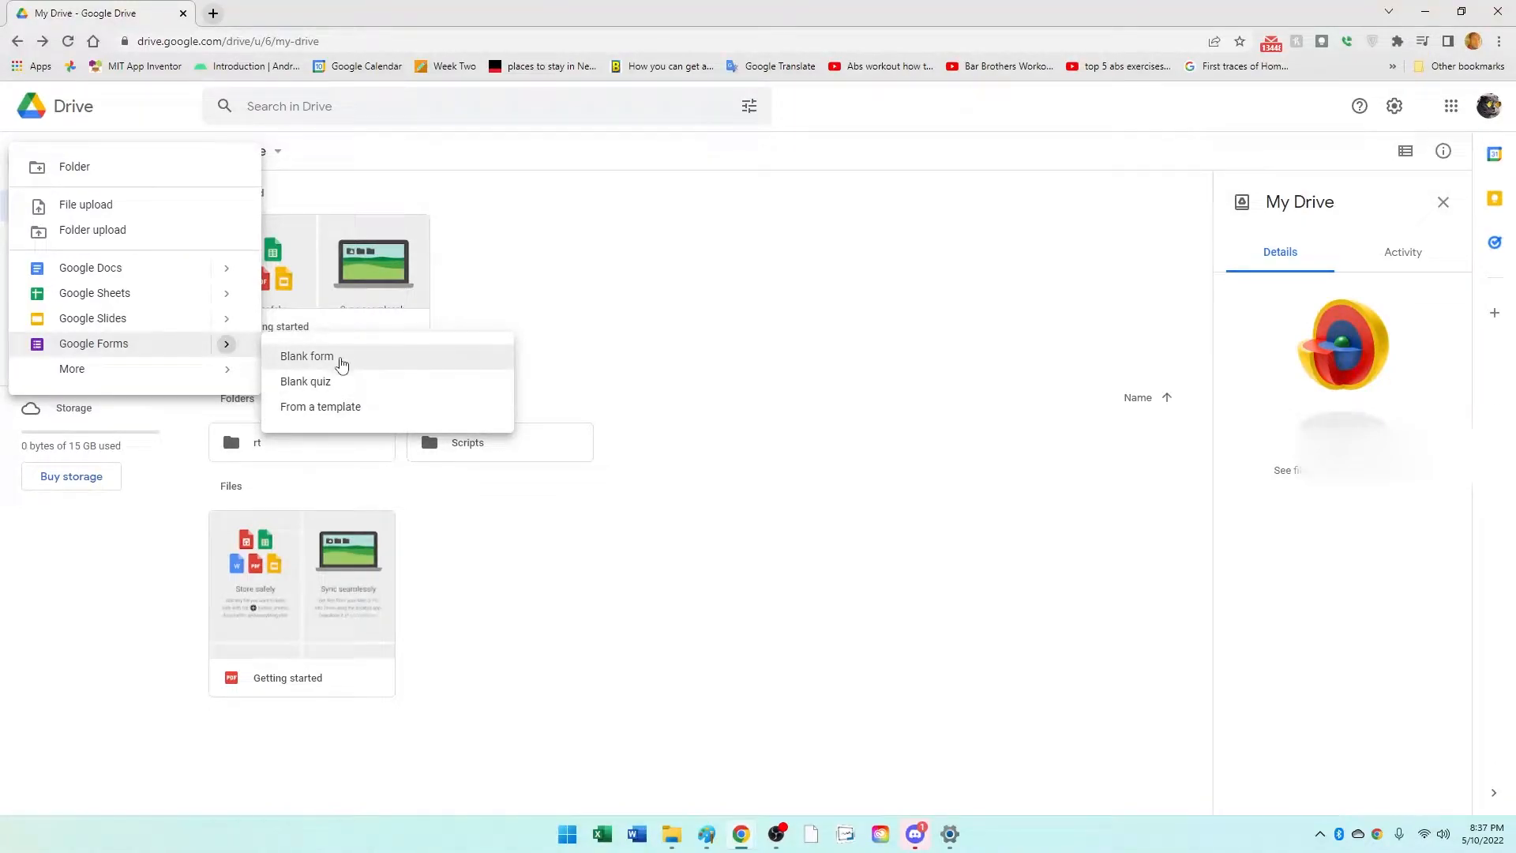
{"action": "left_click", "coordinate": [341, 362]}
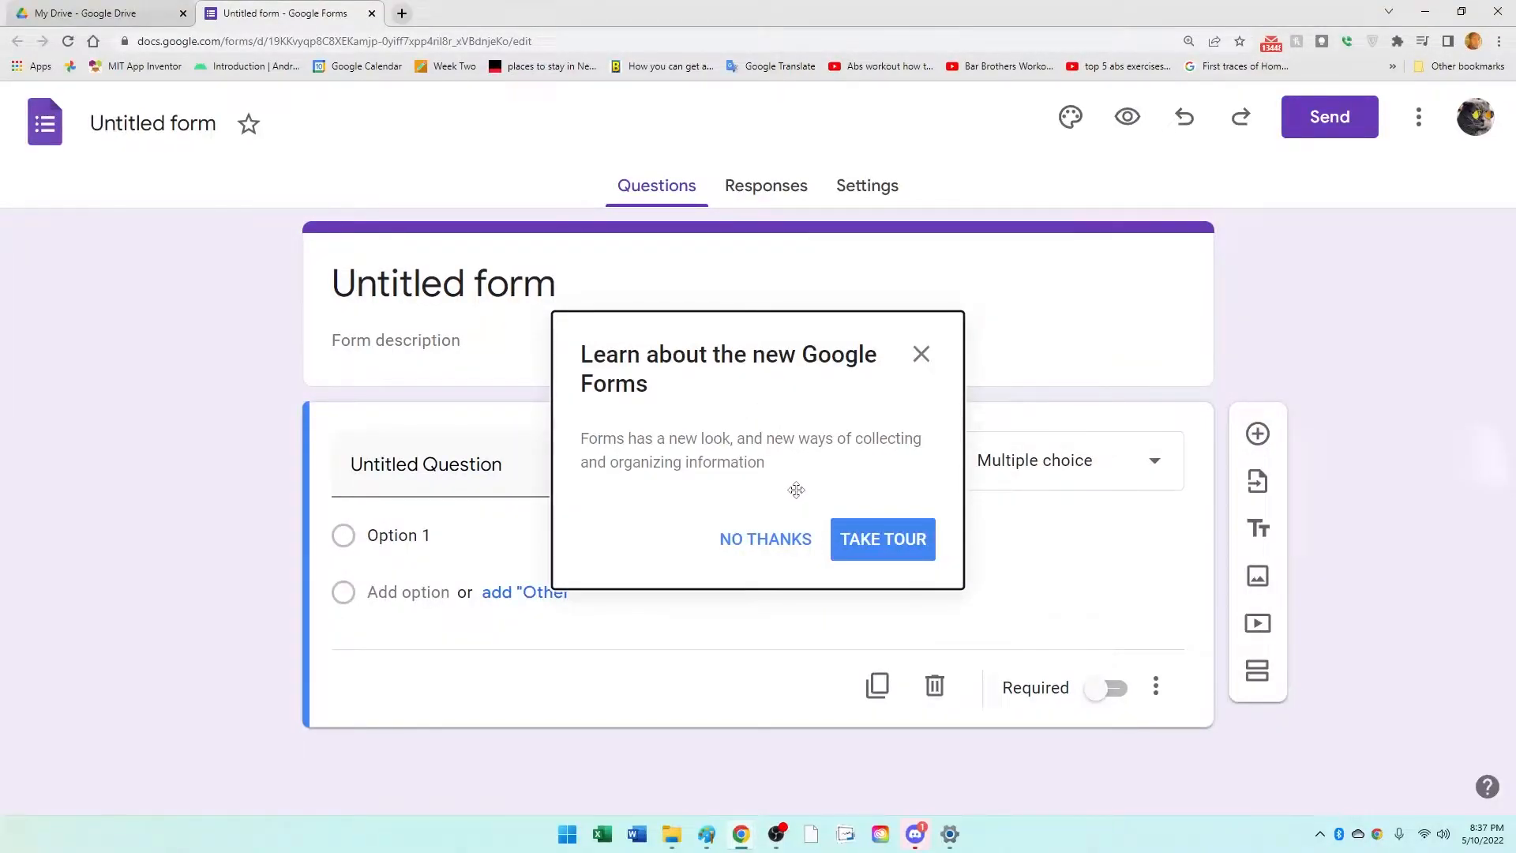
{"action": "left_click_drag", "start_coordinate": [827, 407], "coordinate": [711, 294]}
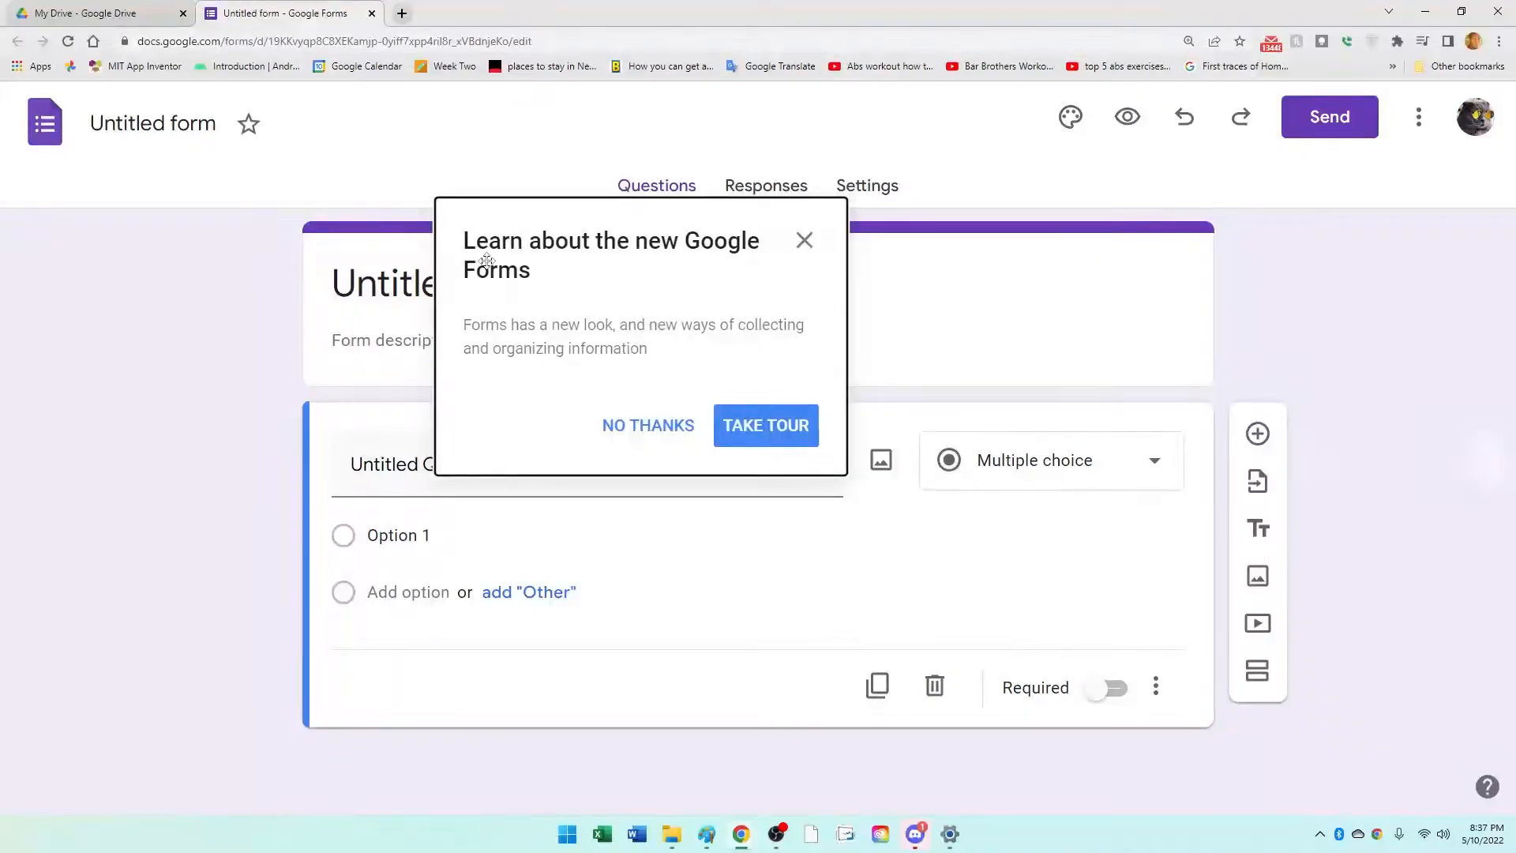
{"action": "left_click", "coordinate": [640, 423]}
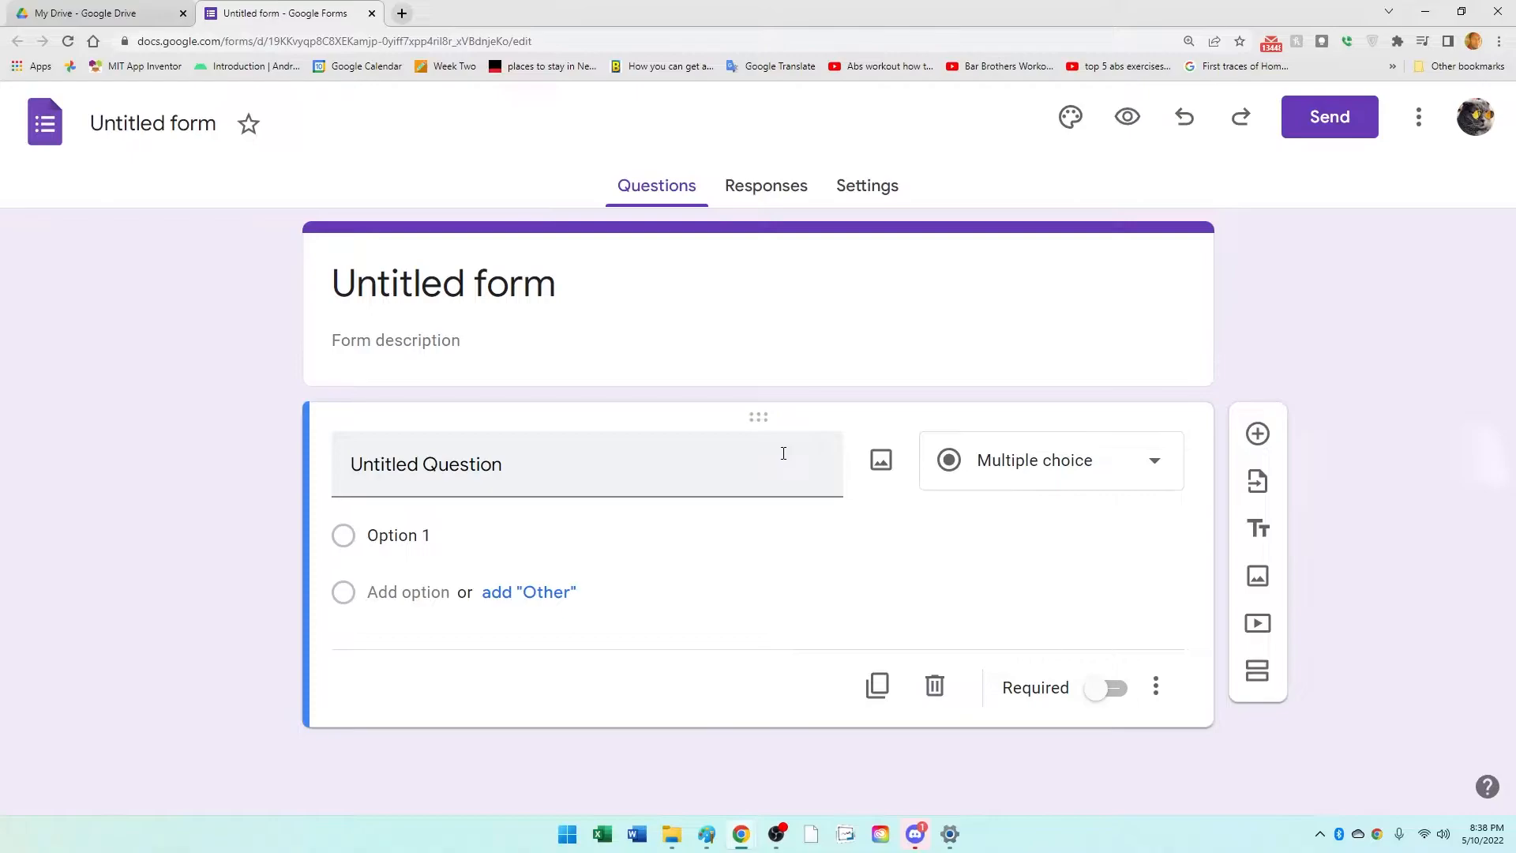
Step: Title the form "Restaurant Form" and apply the same name to the form file
{"action": "triple_click", "coordinate": [440, 278]}
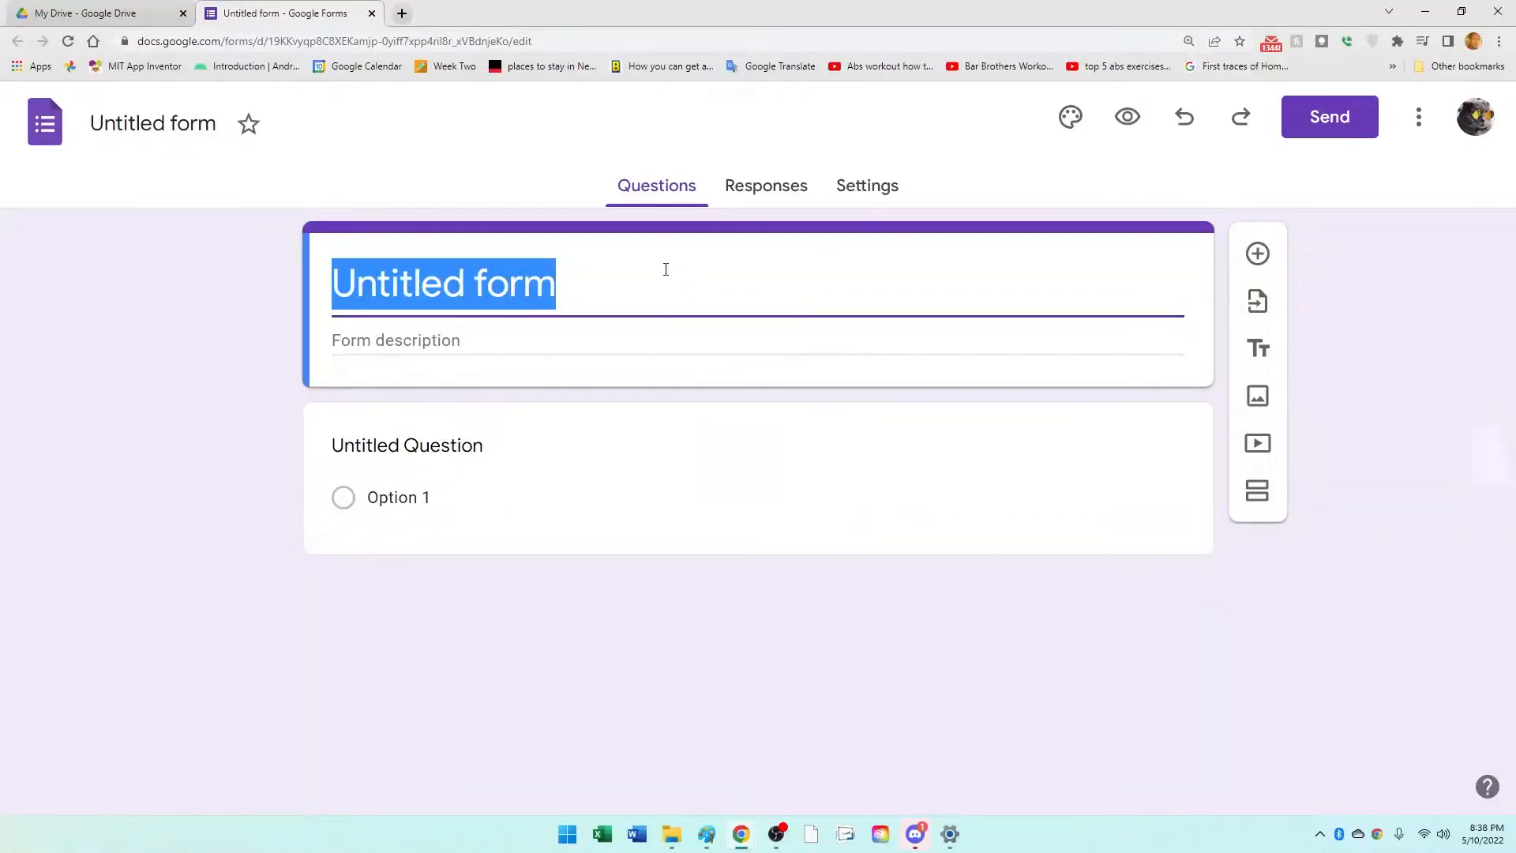
{"action": "type", "text": "Re"}
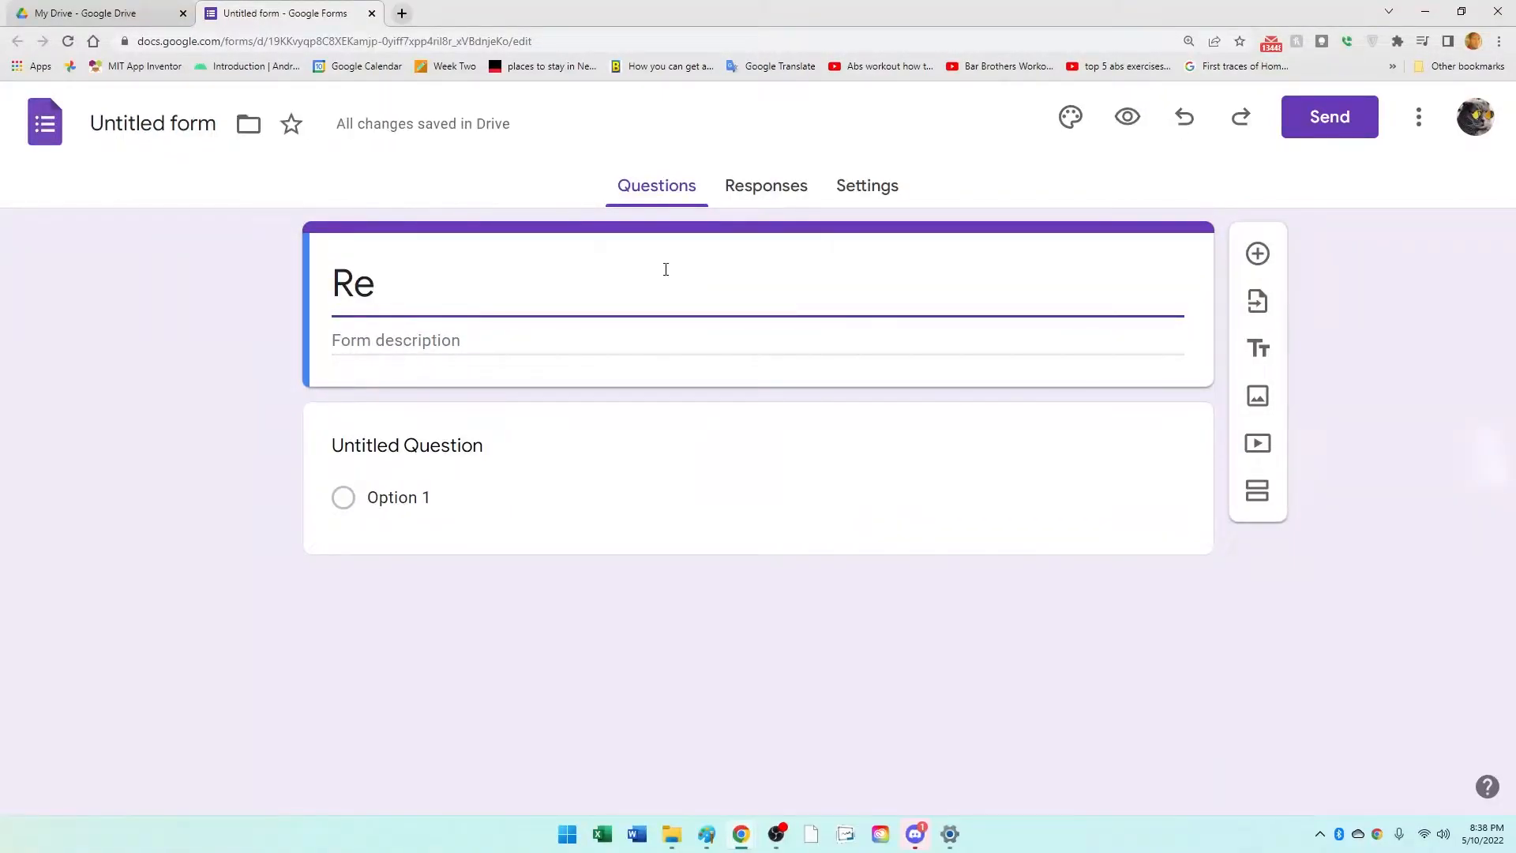
{"action": "type", "text": "staurant Form"}
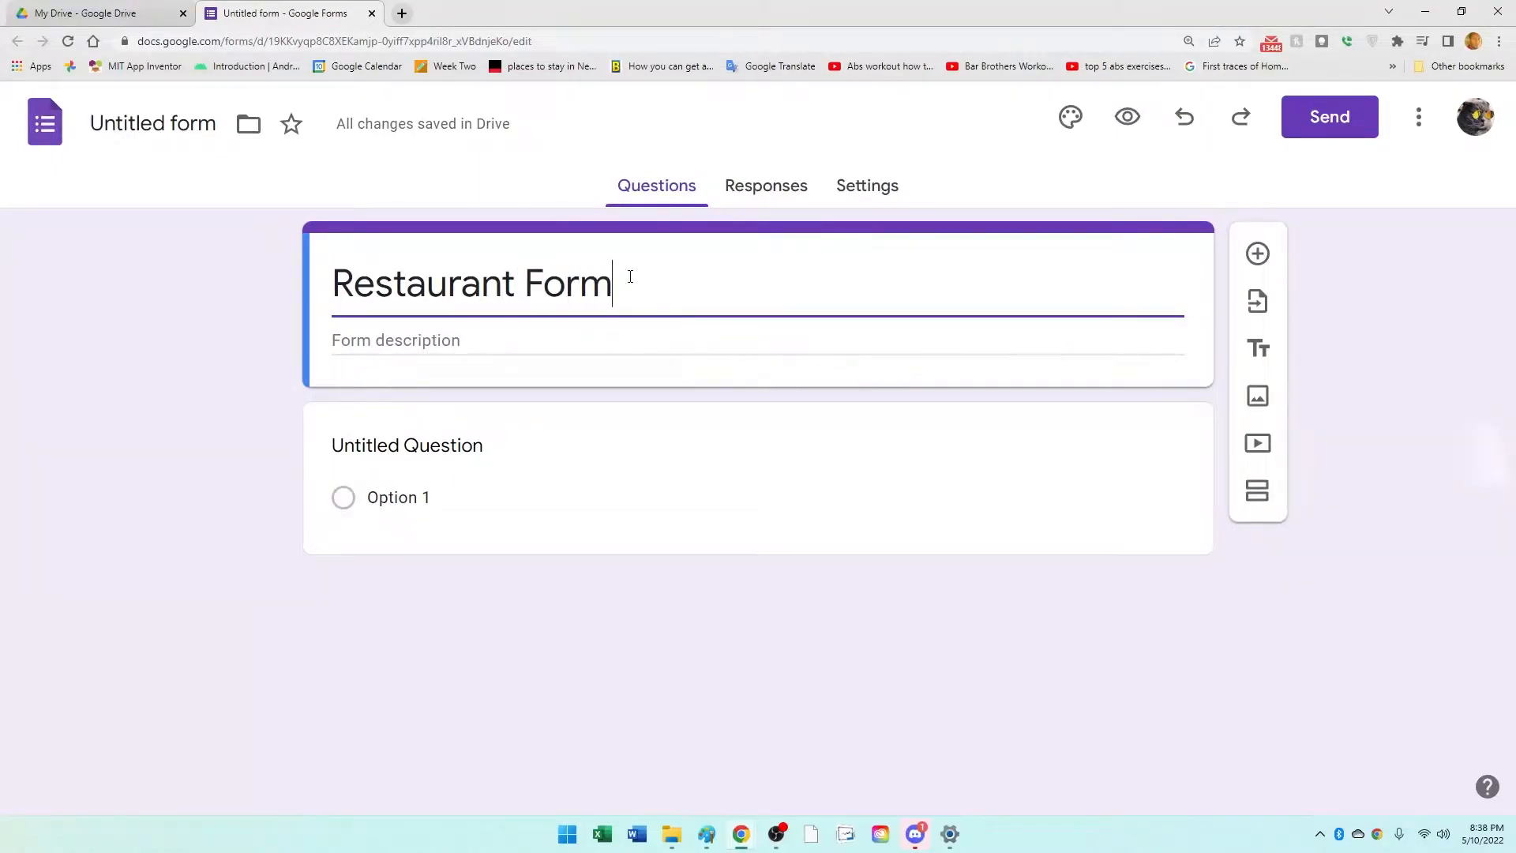
{"action": "left_click", "coordinate": [262, 290]}
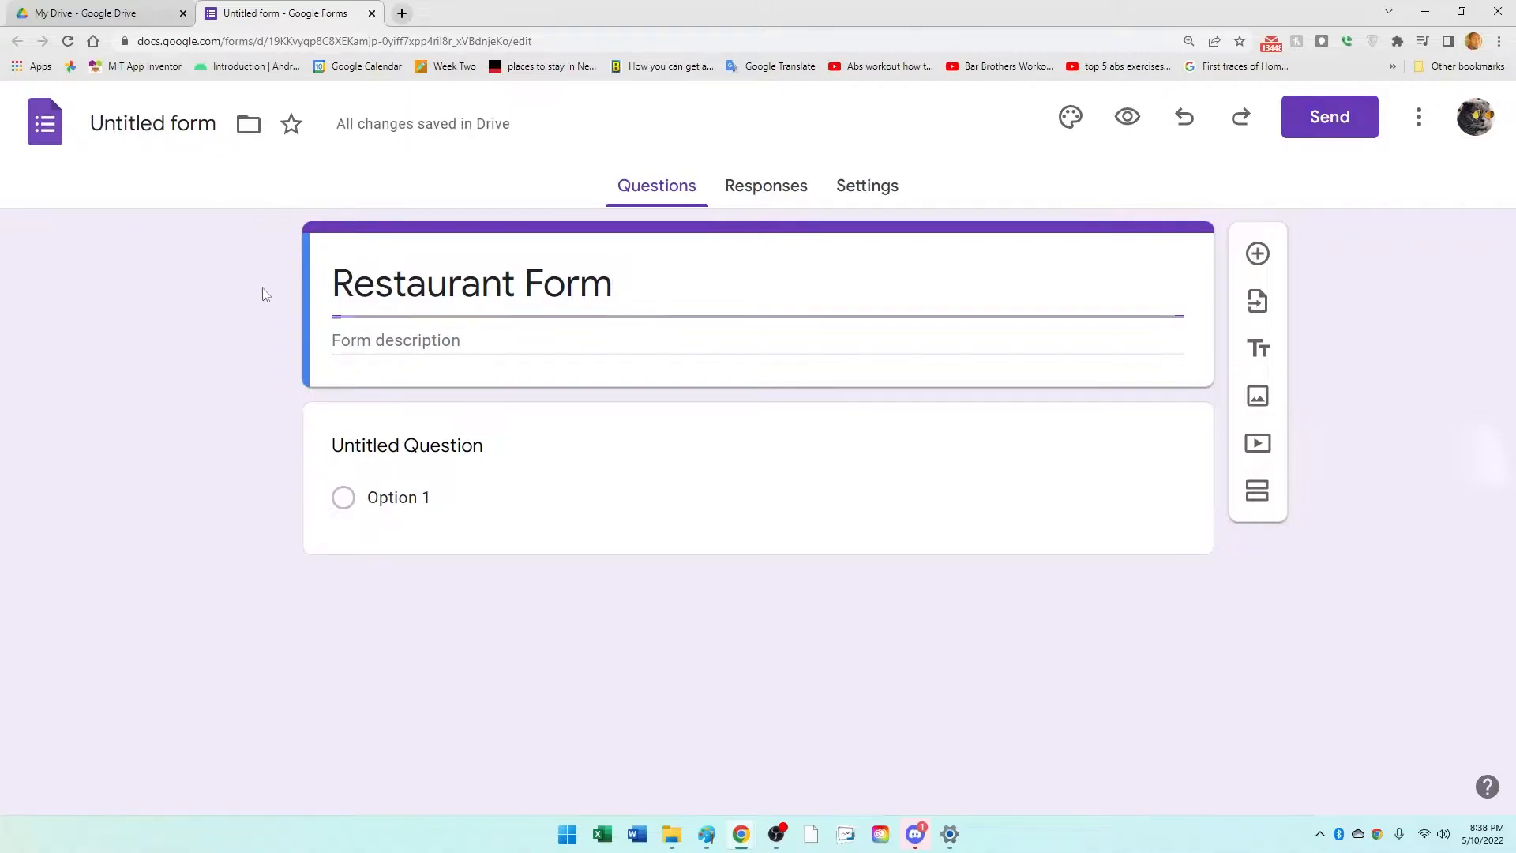
{"action": "left_click", "coordinate": [186, 122]}
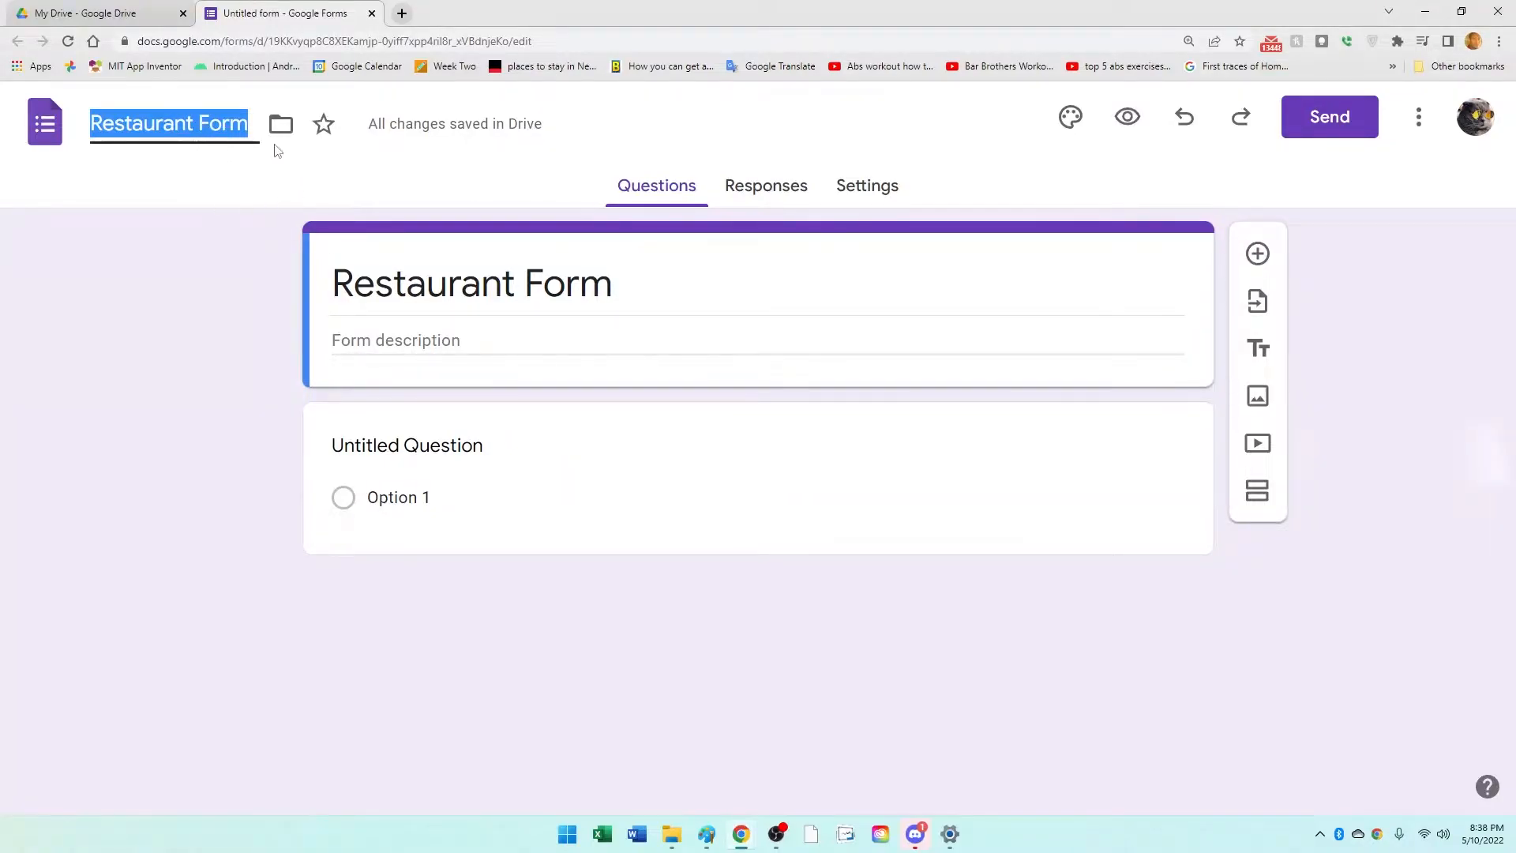
{"action": "left_click", "coordinate": [194, 115]}
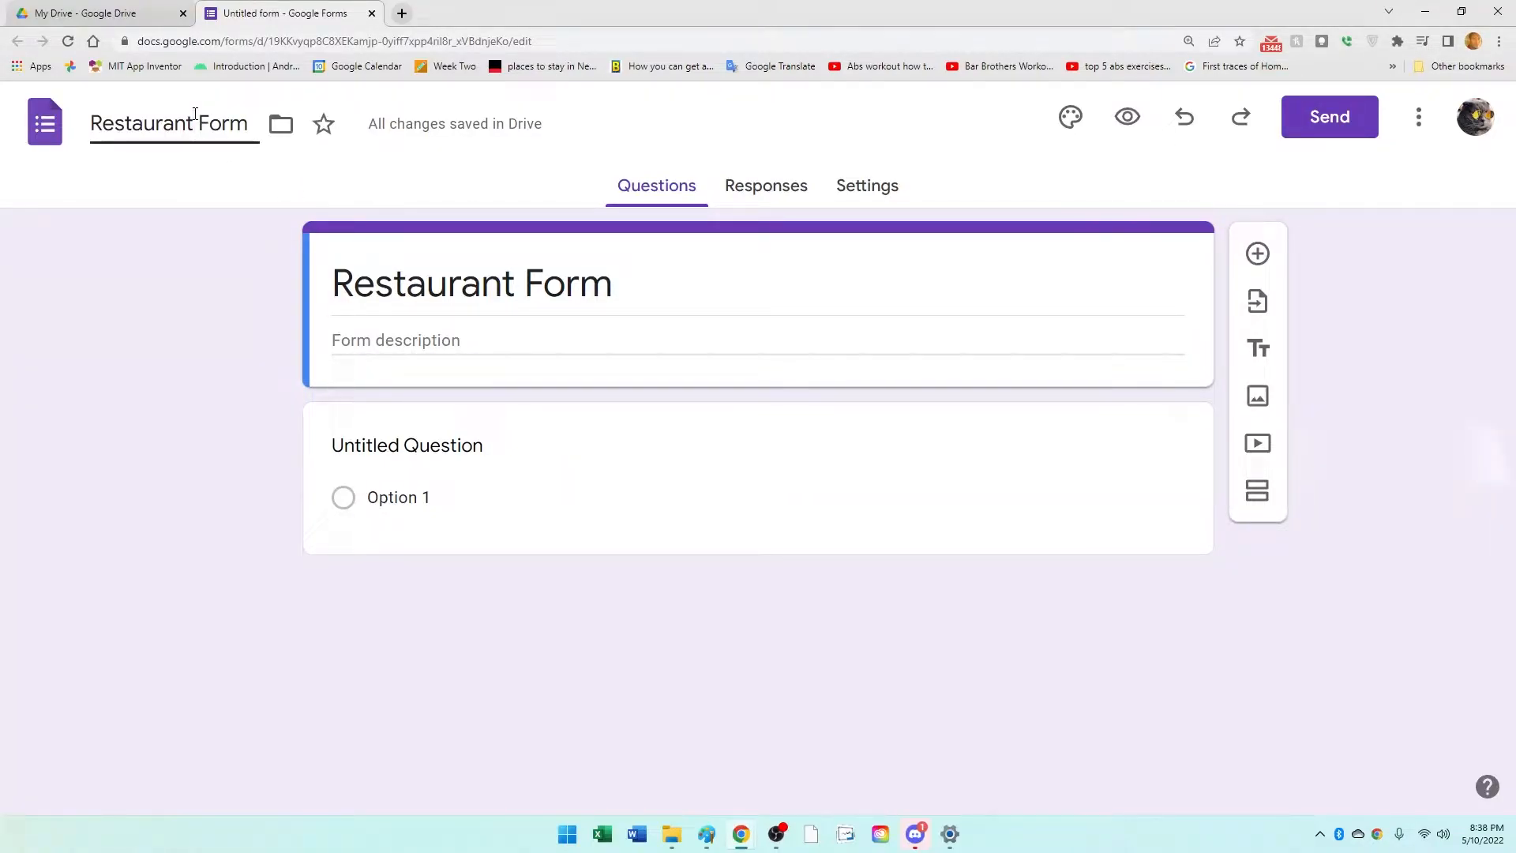
Step: Enter the form description "Please help us serve you better"
{"action": "left_click", "coordinate": [499, 344]}
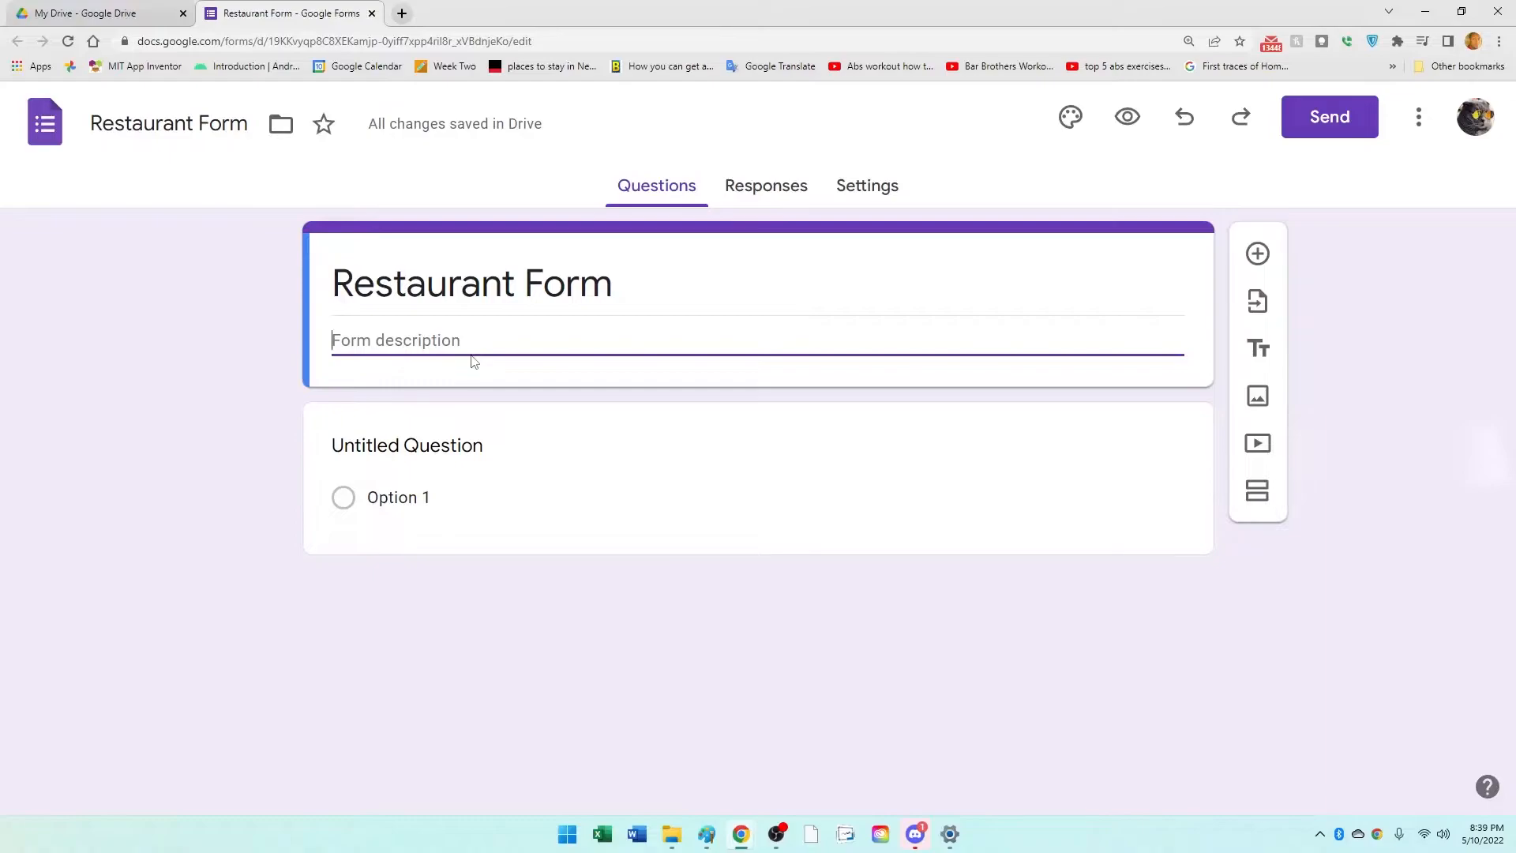
{"action": "type", "text": "Please help us serbe"}
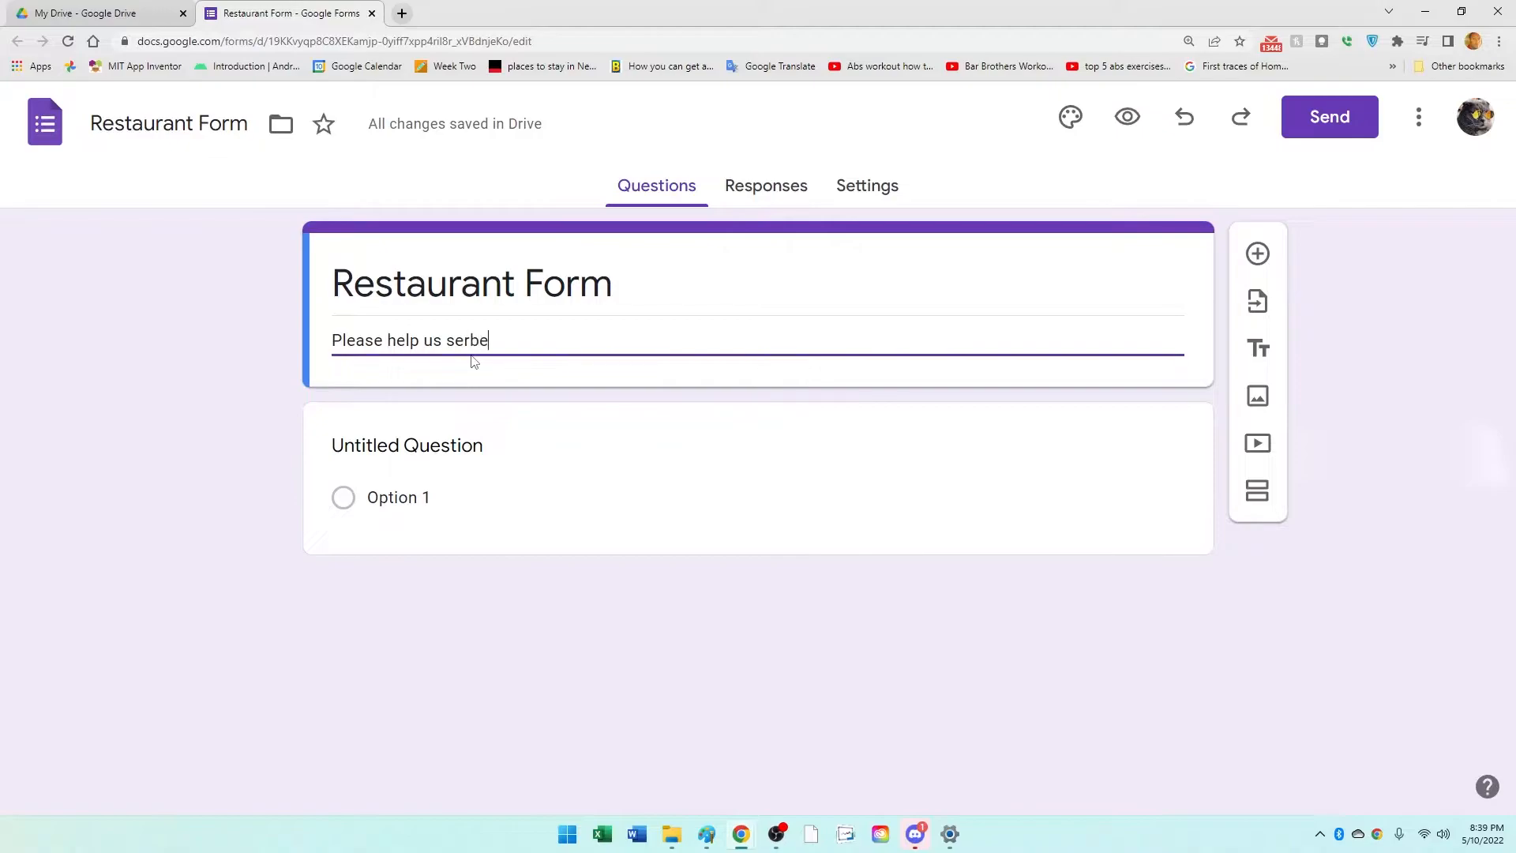
{"action": "key", "text": "BackSpace"}
{"action": "key", "text": "BackSpace"}
{"action": "type", "text": "ve you "}
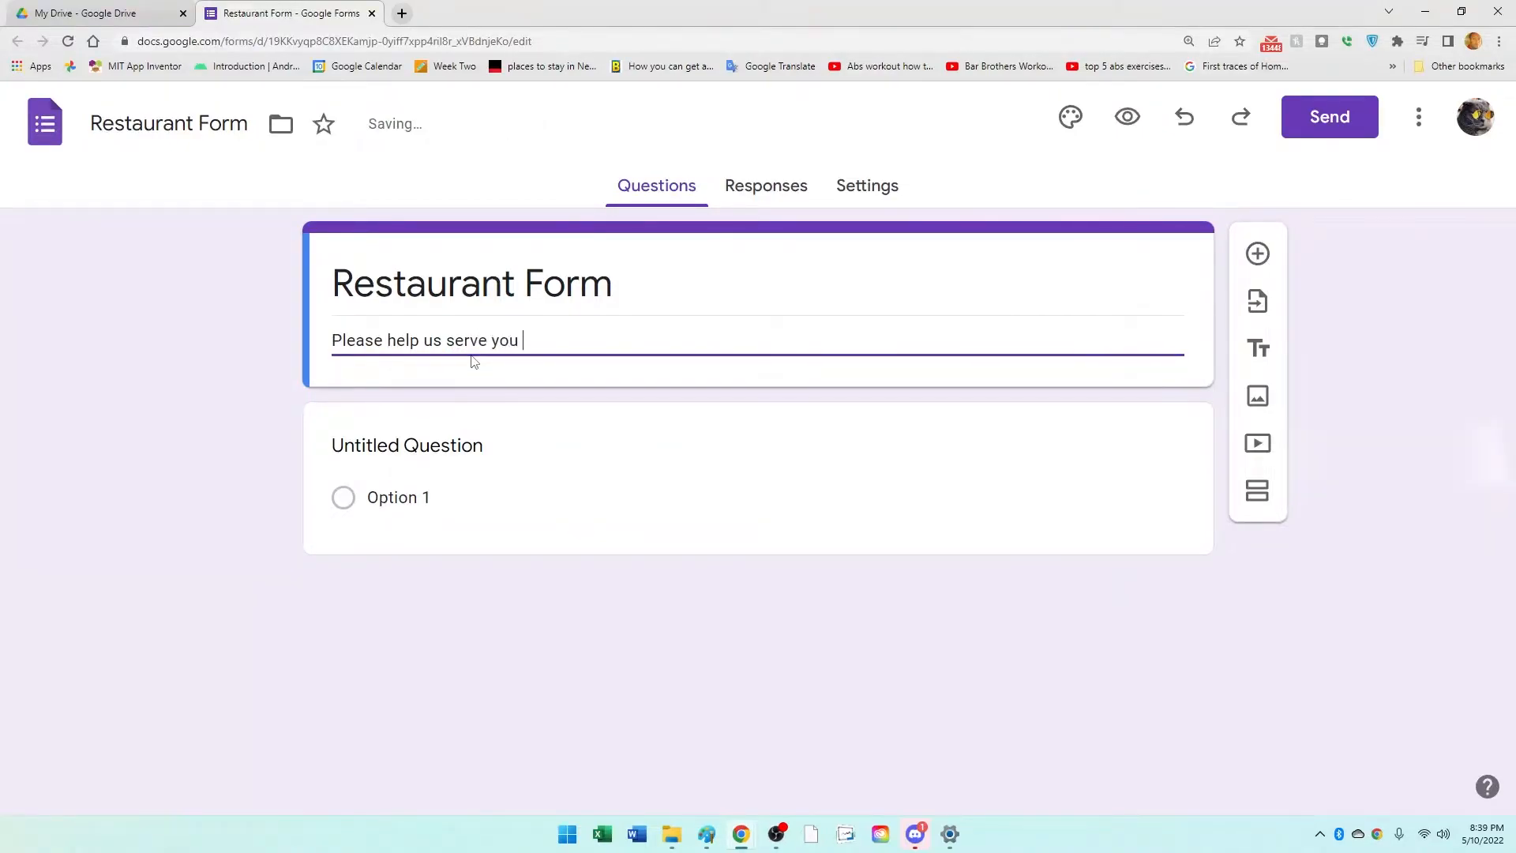
{"action": "type", "text": "better"}
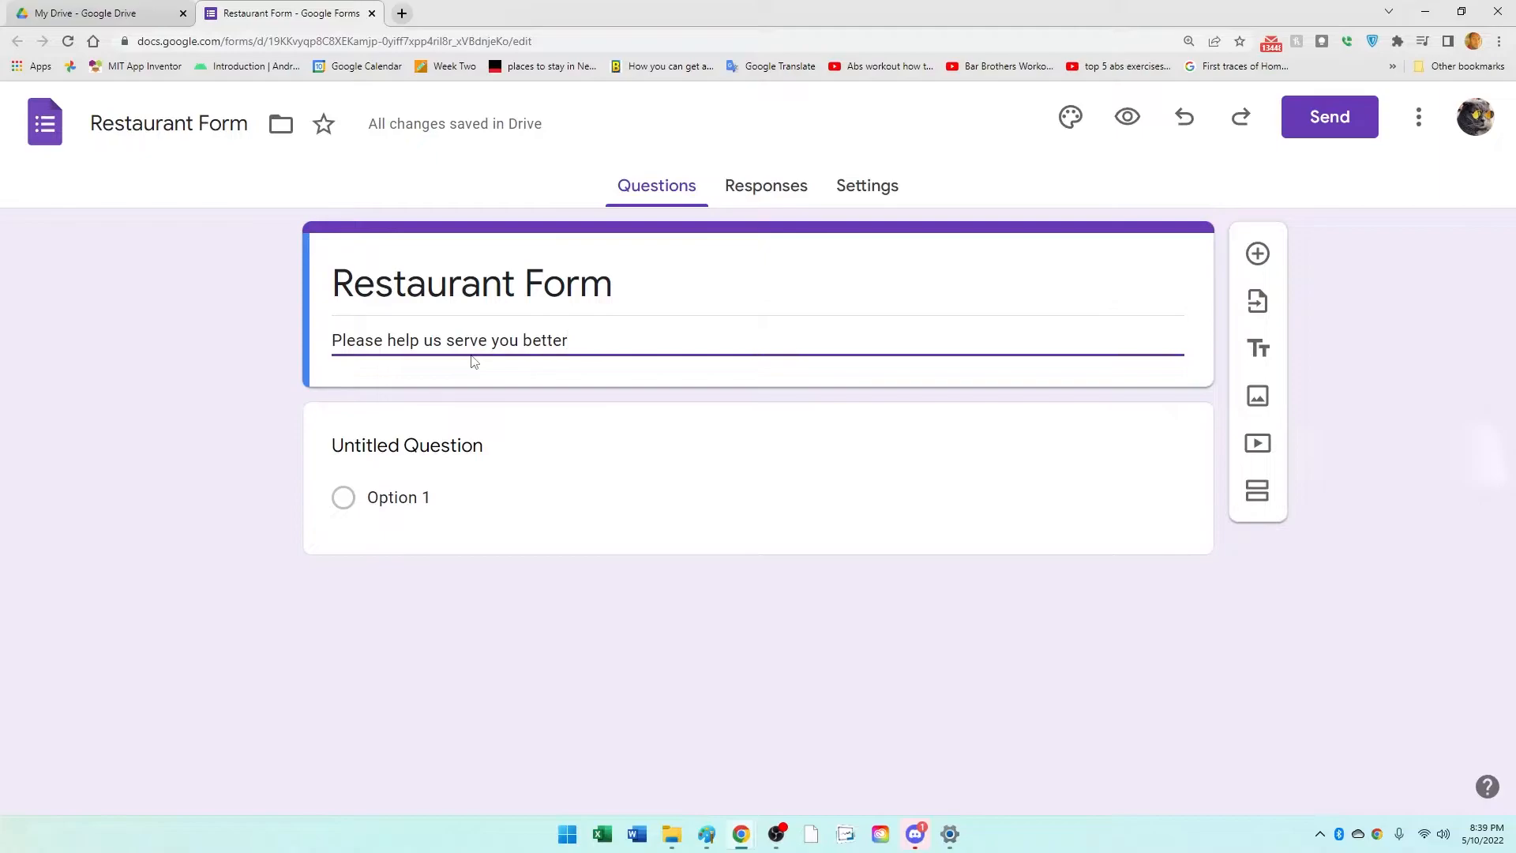
Step: Turn the untitled question into a required short-answer question titled "Name"
{"action": "left_click", "coordinate": [478, 444]}
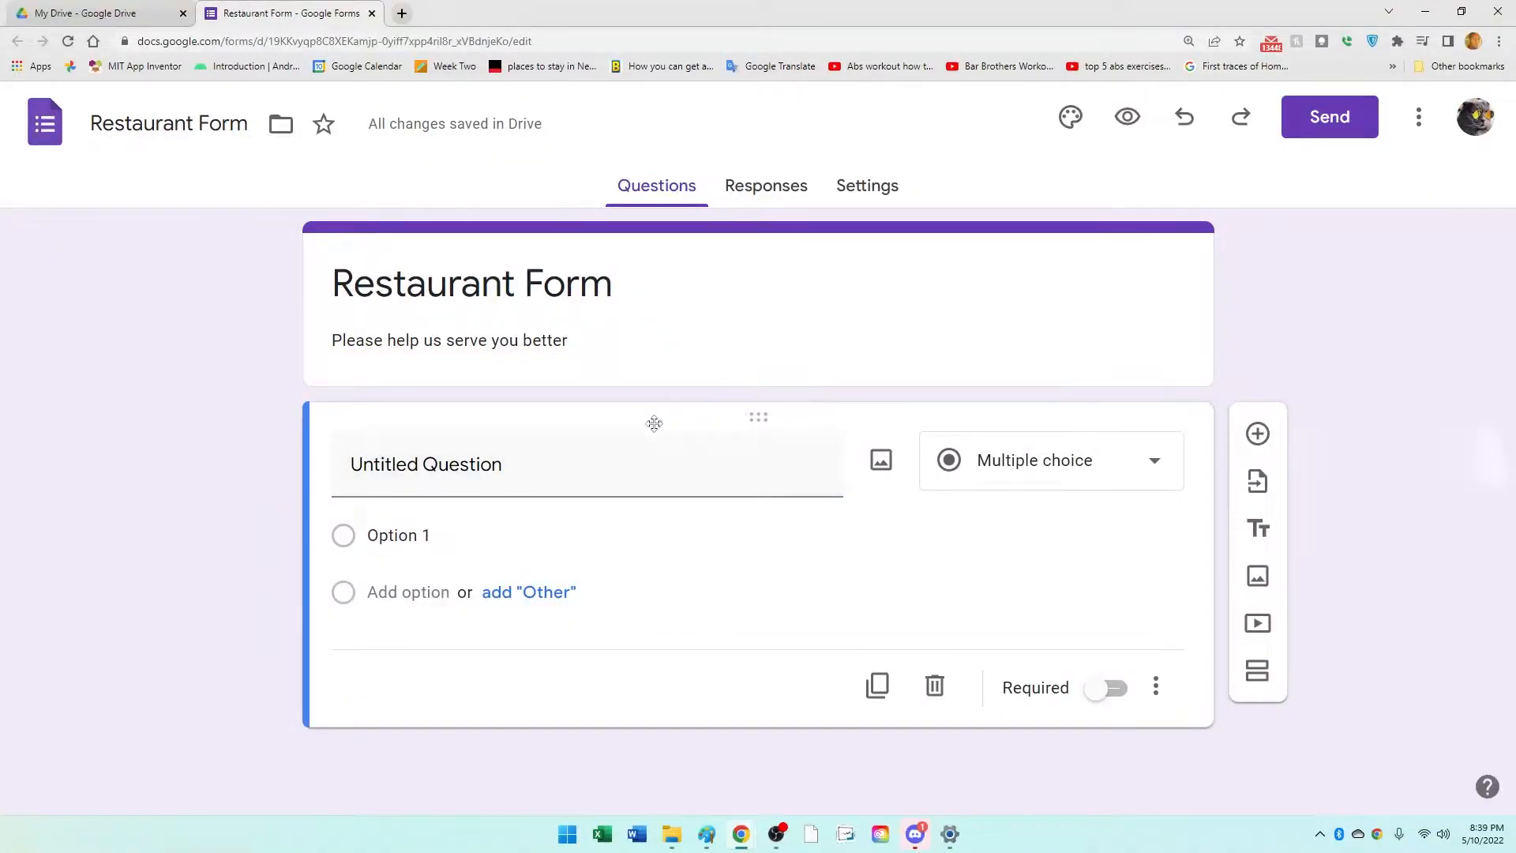
{"action": "left_click", "coordinate": [531, 468]}
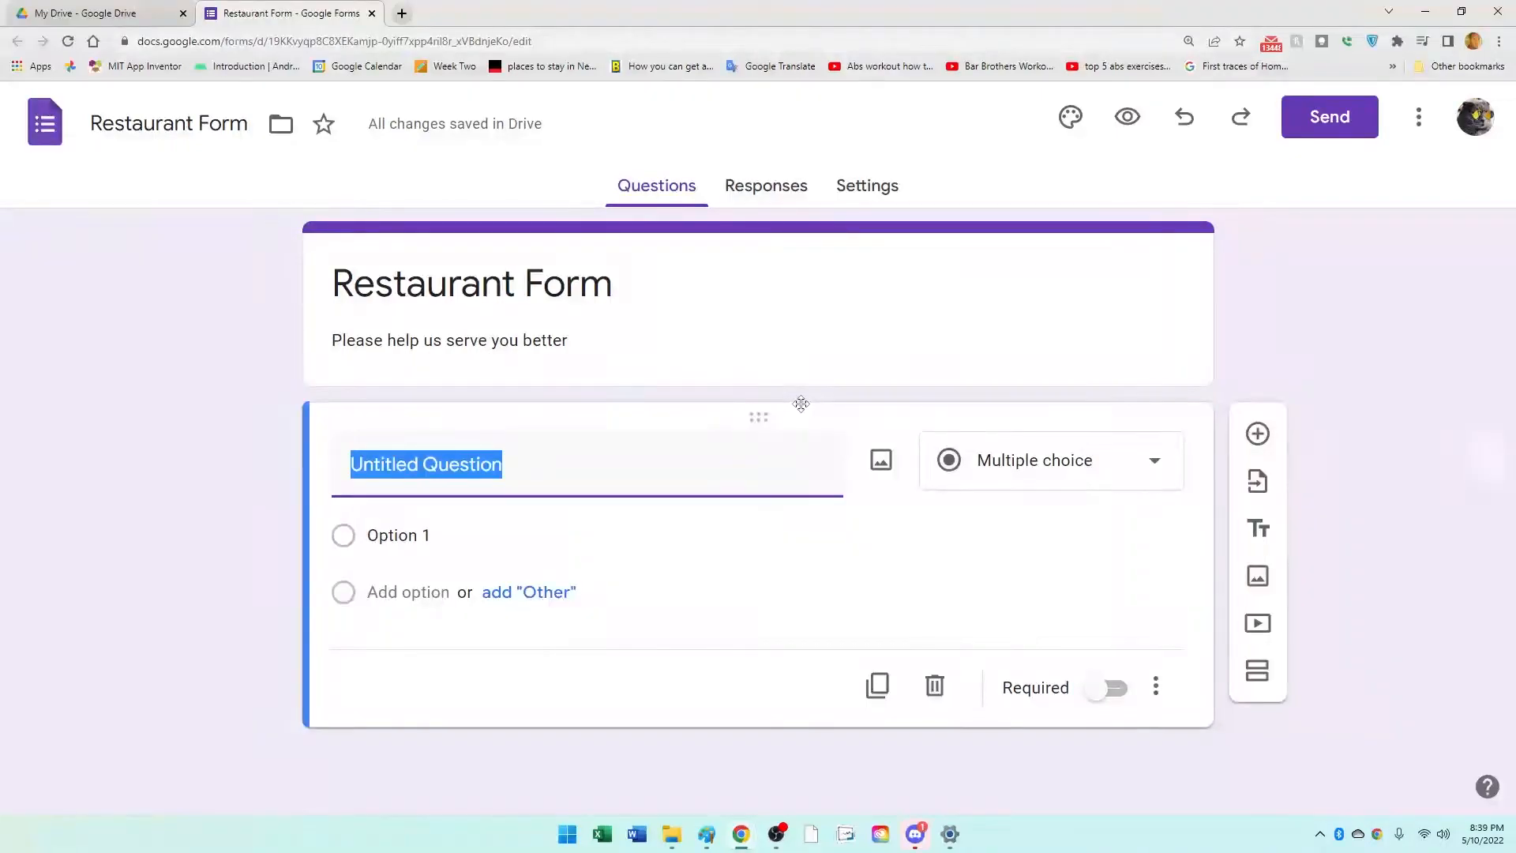
{"action": "type", "text": "Name"}
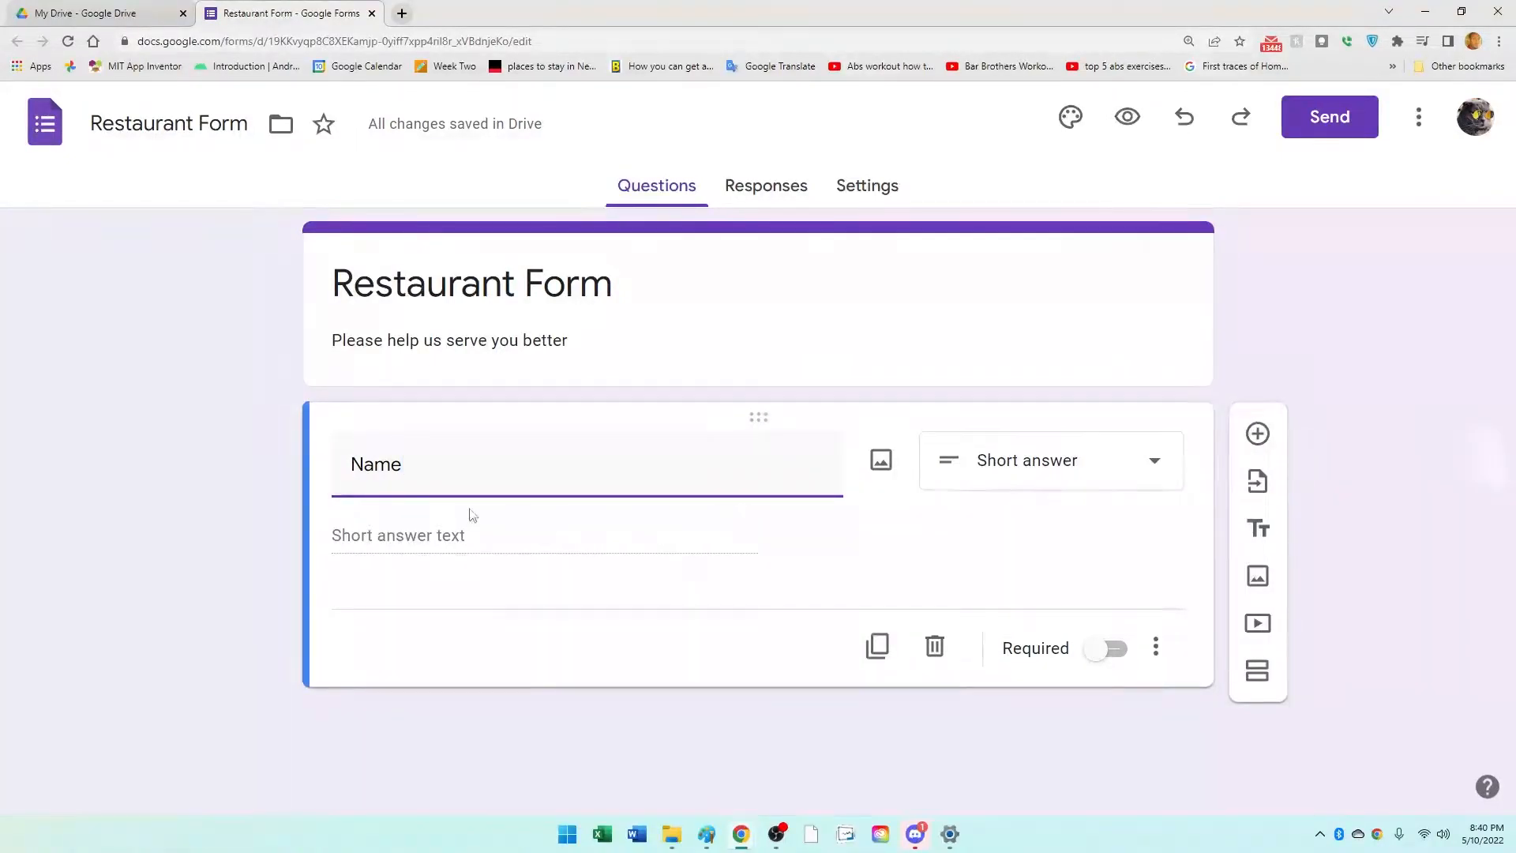
{"action": "left_click", "coordinate": [400, 537]}
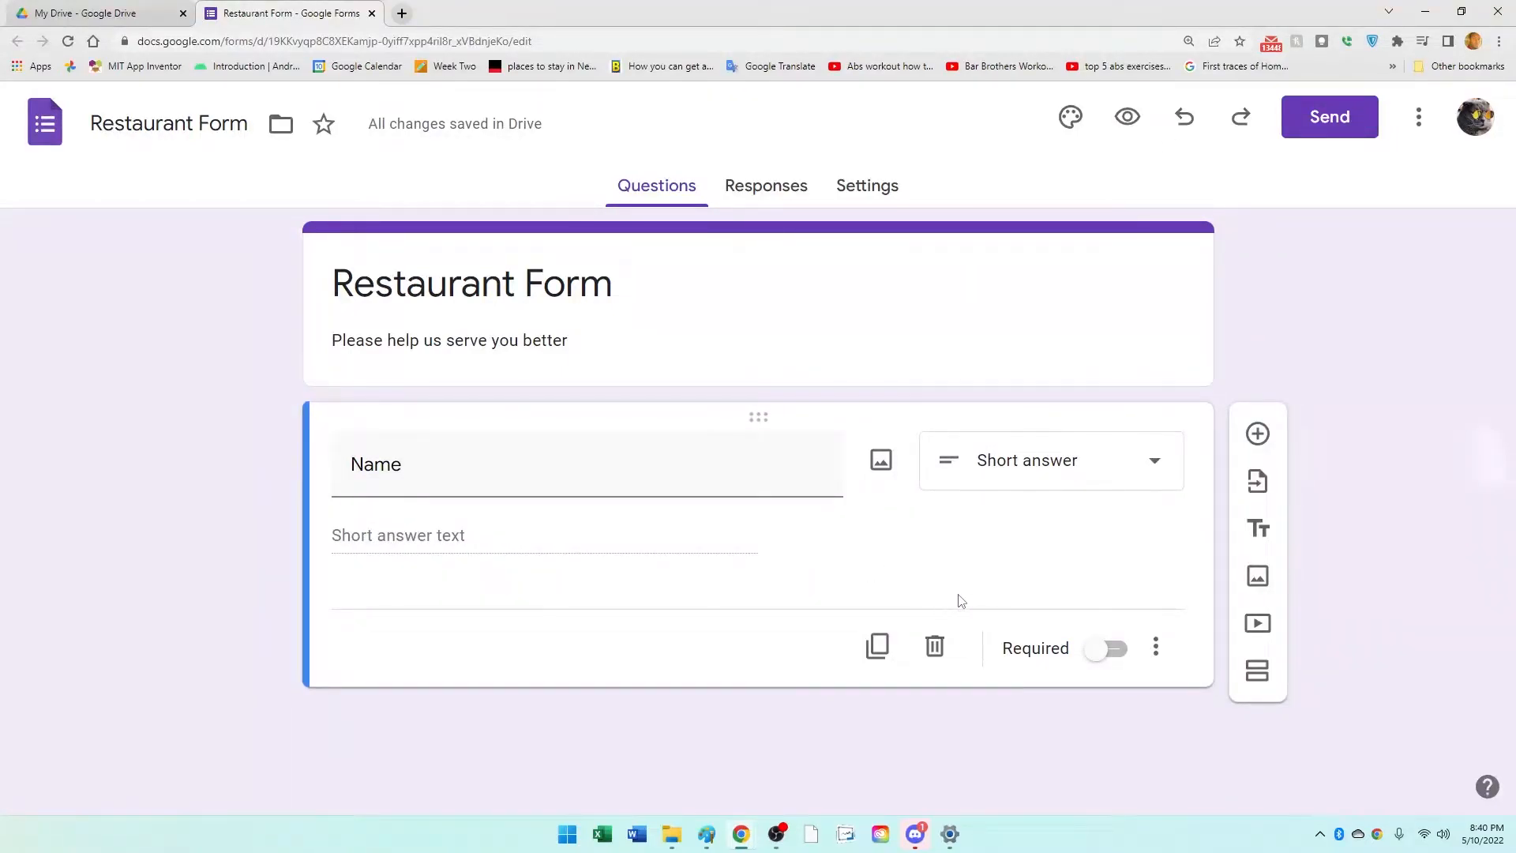
{"action": "left_click", "coordinate": [1110, 650]}
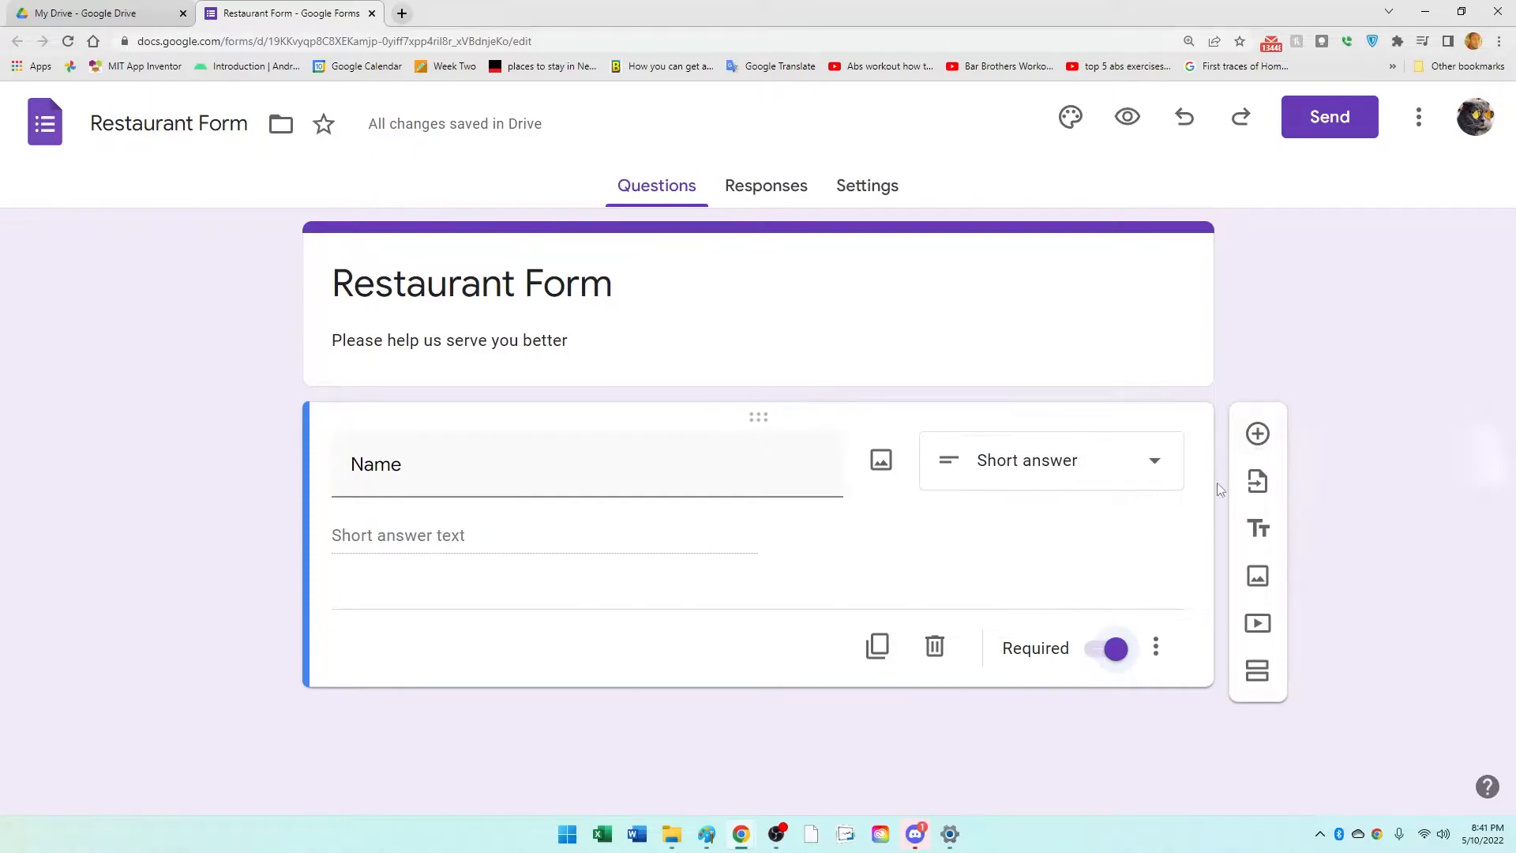
Step: Add a multiple choice question titled "Would you like us to send you your favorite meals weekly?"
{"action": "left_click", "coordinate": [1272, 435]}
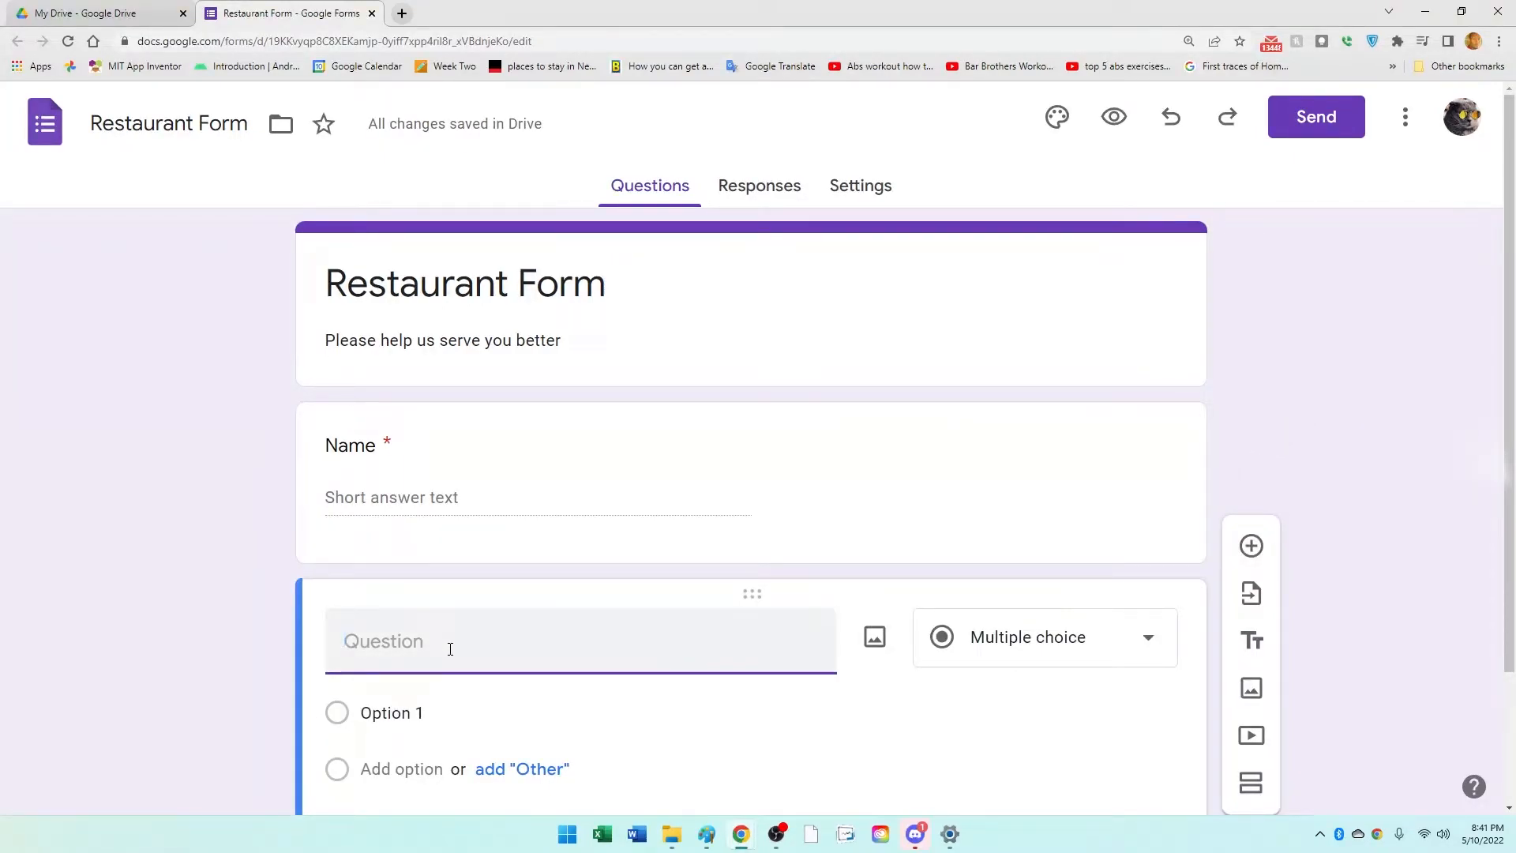
{"action": "type", "text": "Would you like us to send yo9u"}
{"action": "key", "text": "BackSpace"}
{"action": "key", "text": "BackSpace"}
{"action": "key", "text": "BackSpace"}
{"action": "type", "text": "u your fa"}
{"action": "type", "text": "vorite mea"}
{"action": "type", "text": "als"}
{"action": "key", "text": "BackSpace"}
{"action": "key", "text": "BackSpace"}
{"action": "key", "text": "BackSpace"}
{"action": "type", "text": "ls weekly?"}
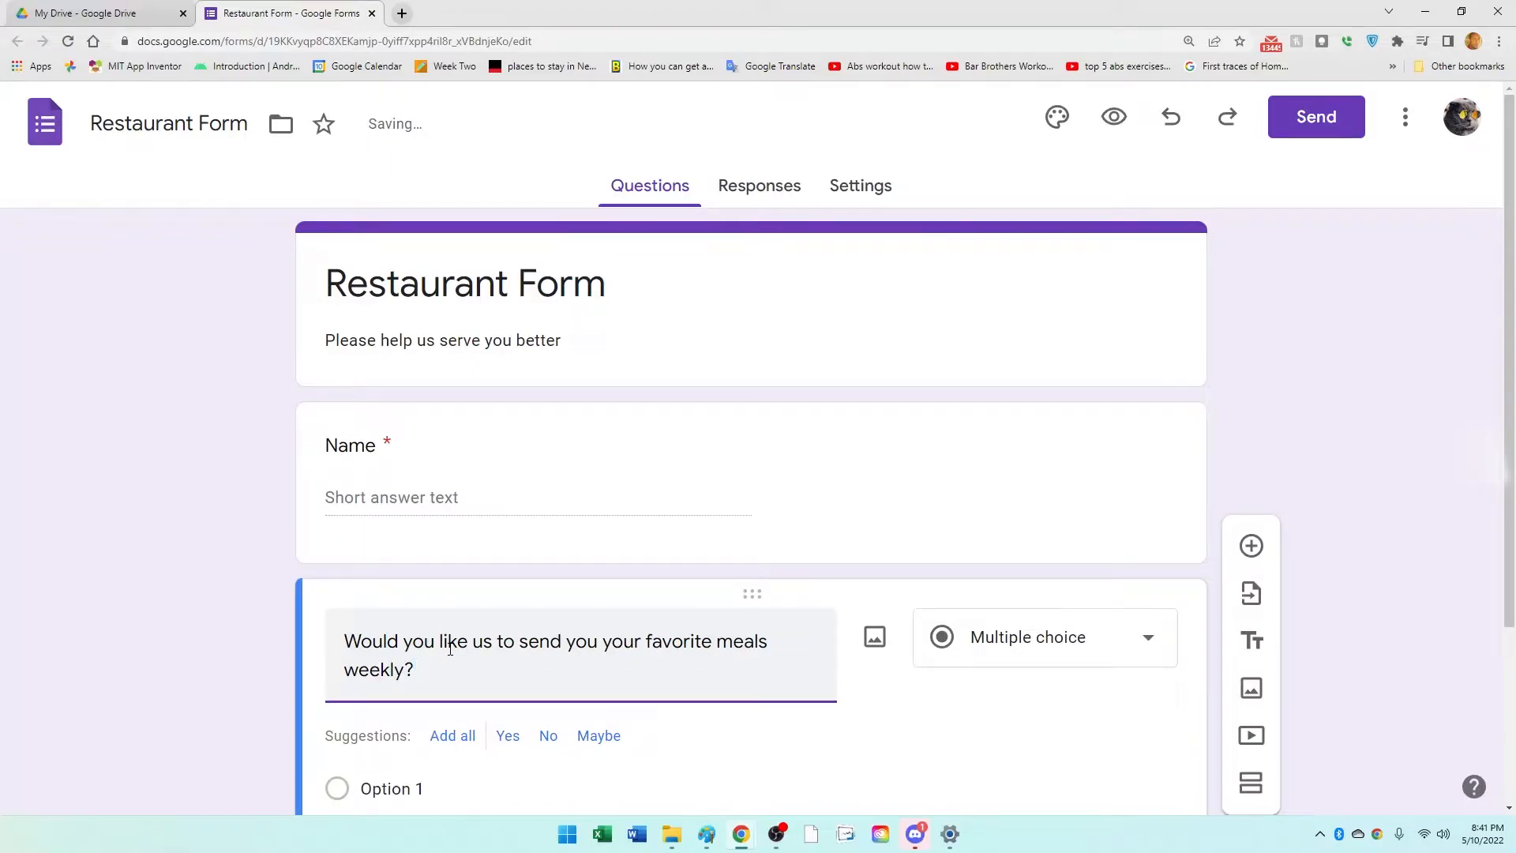
Step: Add all the suggested answers Yes, No and Maybe to the weekly meals question
{"action": "scroll", "coordinate": [906, 557], "scroll_direction": "down", "scroll_amount": 2}
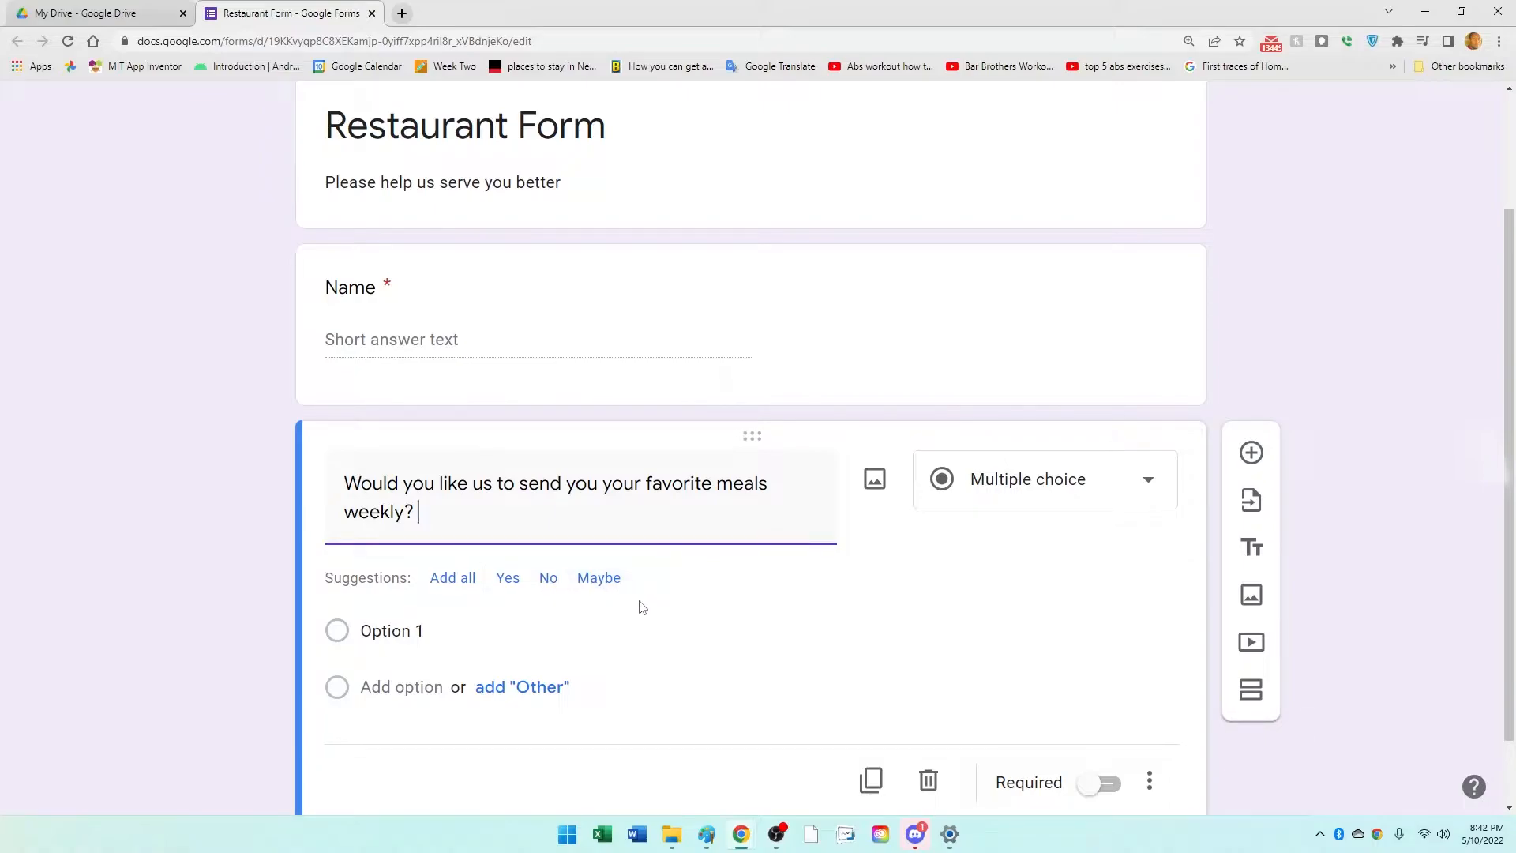
{"action": "left_click", "coordinate": [447, 579]}
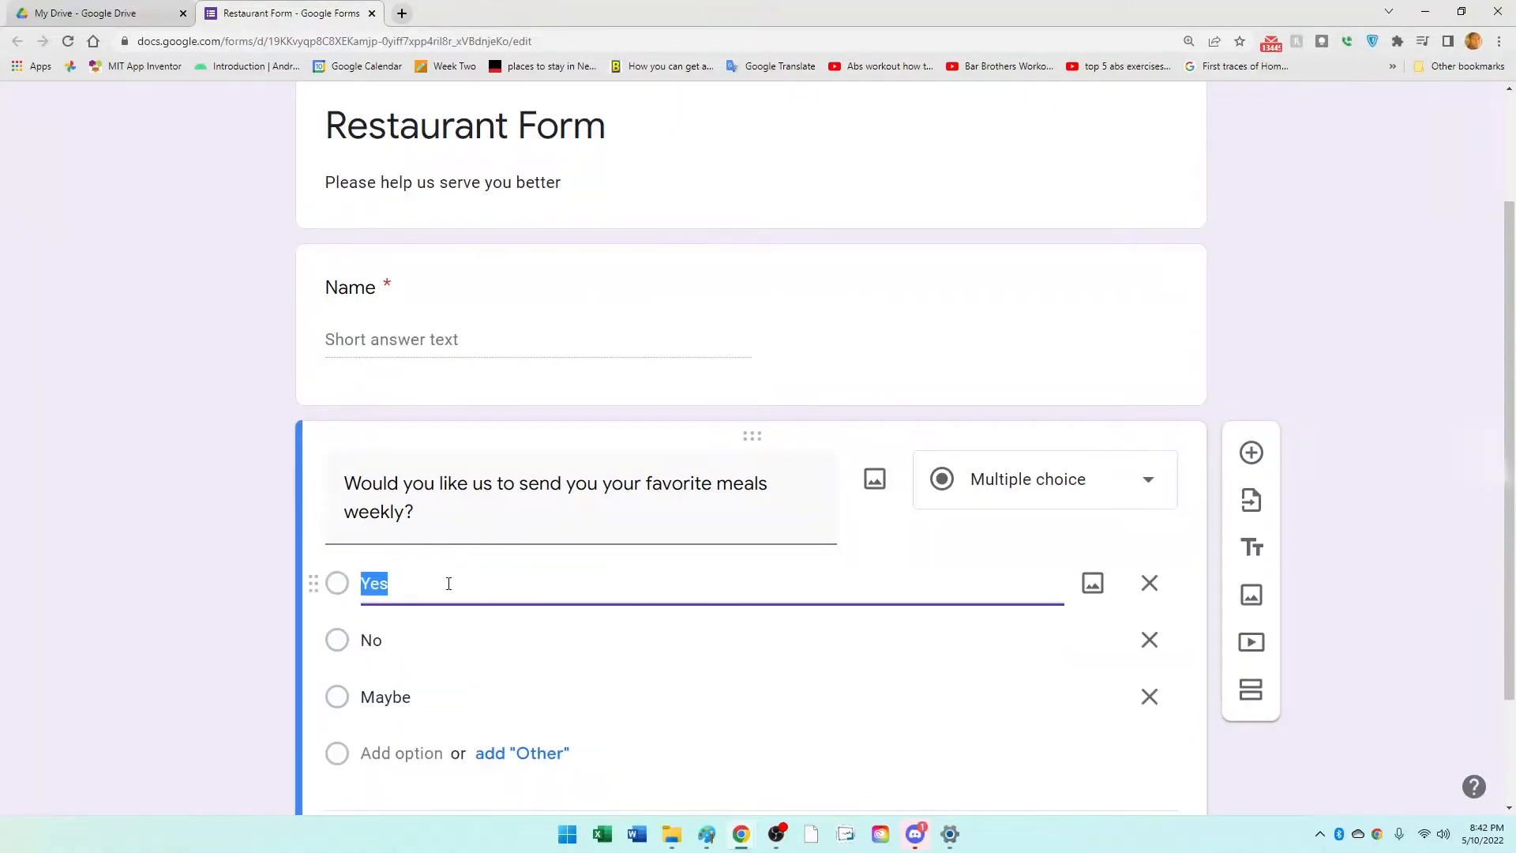
{"action": "scroll", "coordinate": [454, 680], "scroll_direction": "down", "scroll_amount": 2}
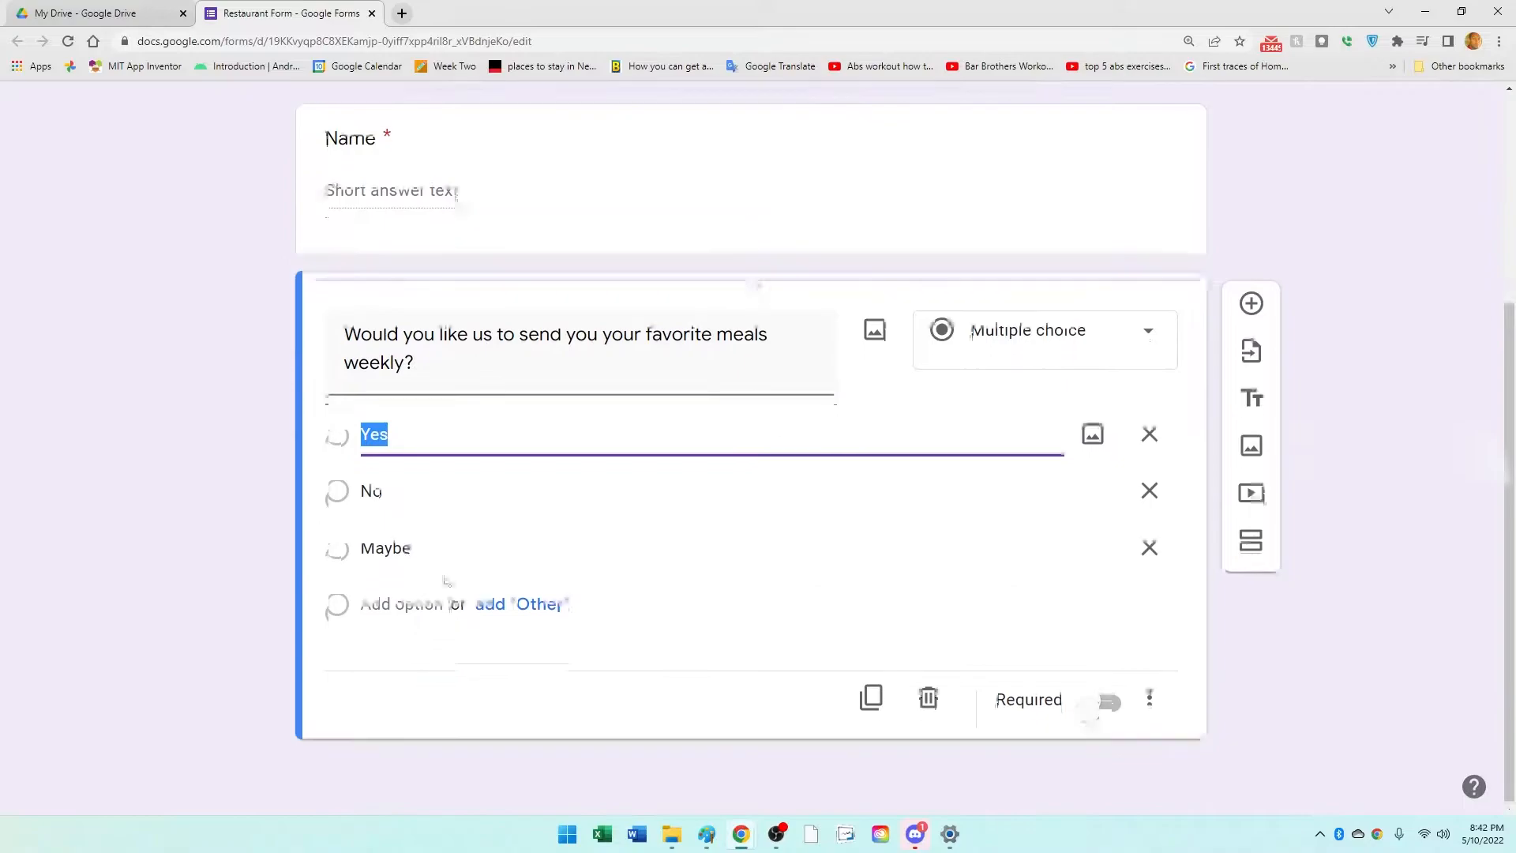
Step: Overwrite the No option with the test text "rdgdr" and set it back to "No"
{"action": "left_click", "coordinate": [361, 505]}
{"action": "left_click", "coordinate": [347, 544]}
{"action": "left_click", "coordinate": [349, 477]}
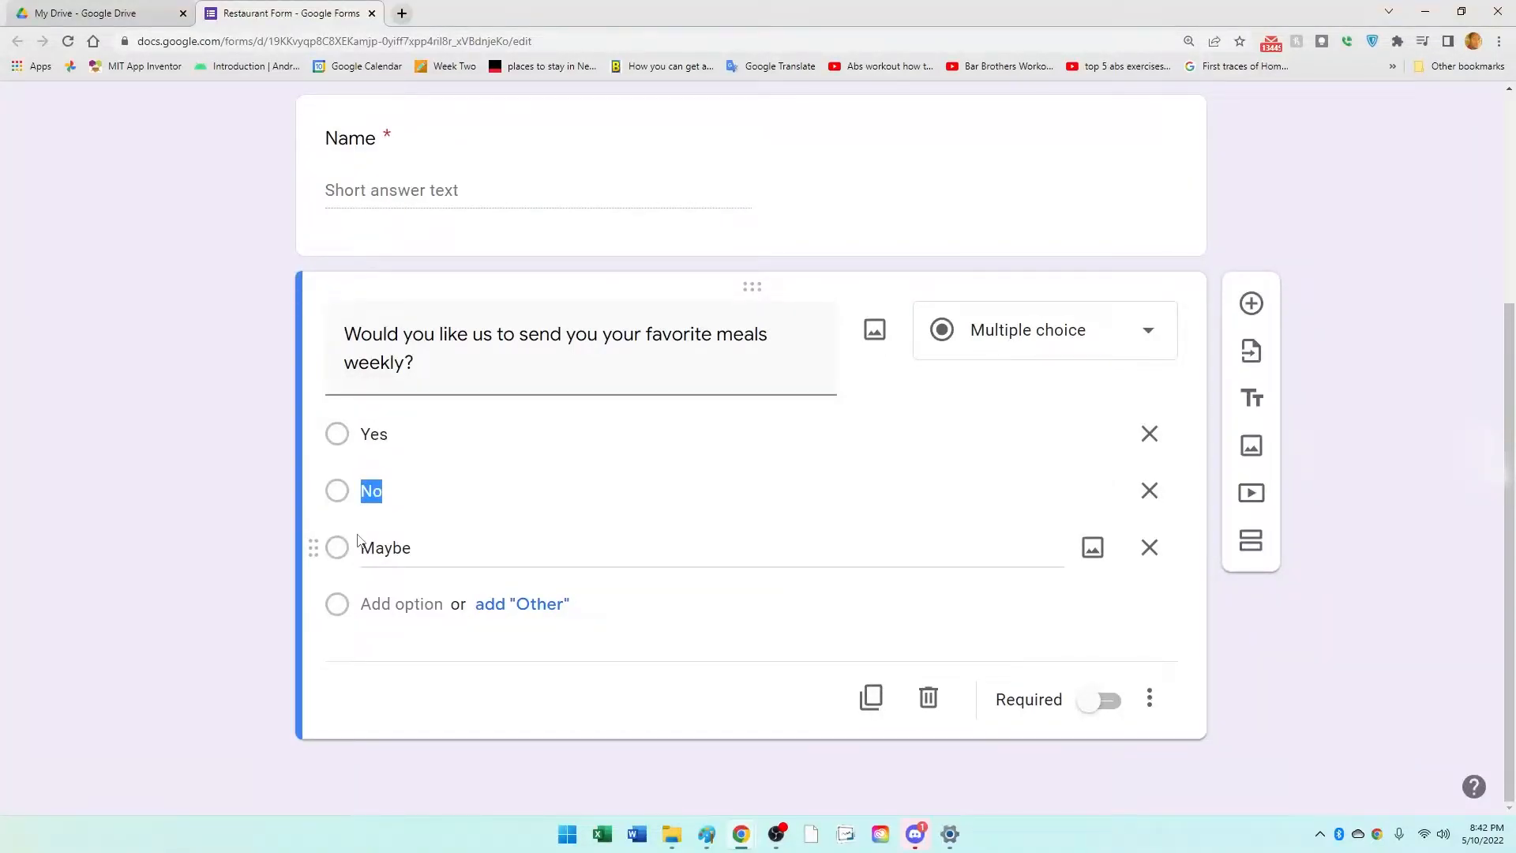
{"action": "left_click", "coordinate": [411, 495]}
{"action": "type", "text": "rdgdr"}
{"action": "double_click", "coordinate": [385, 495]}
{"action": "type", "text": "No"}
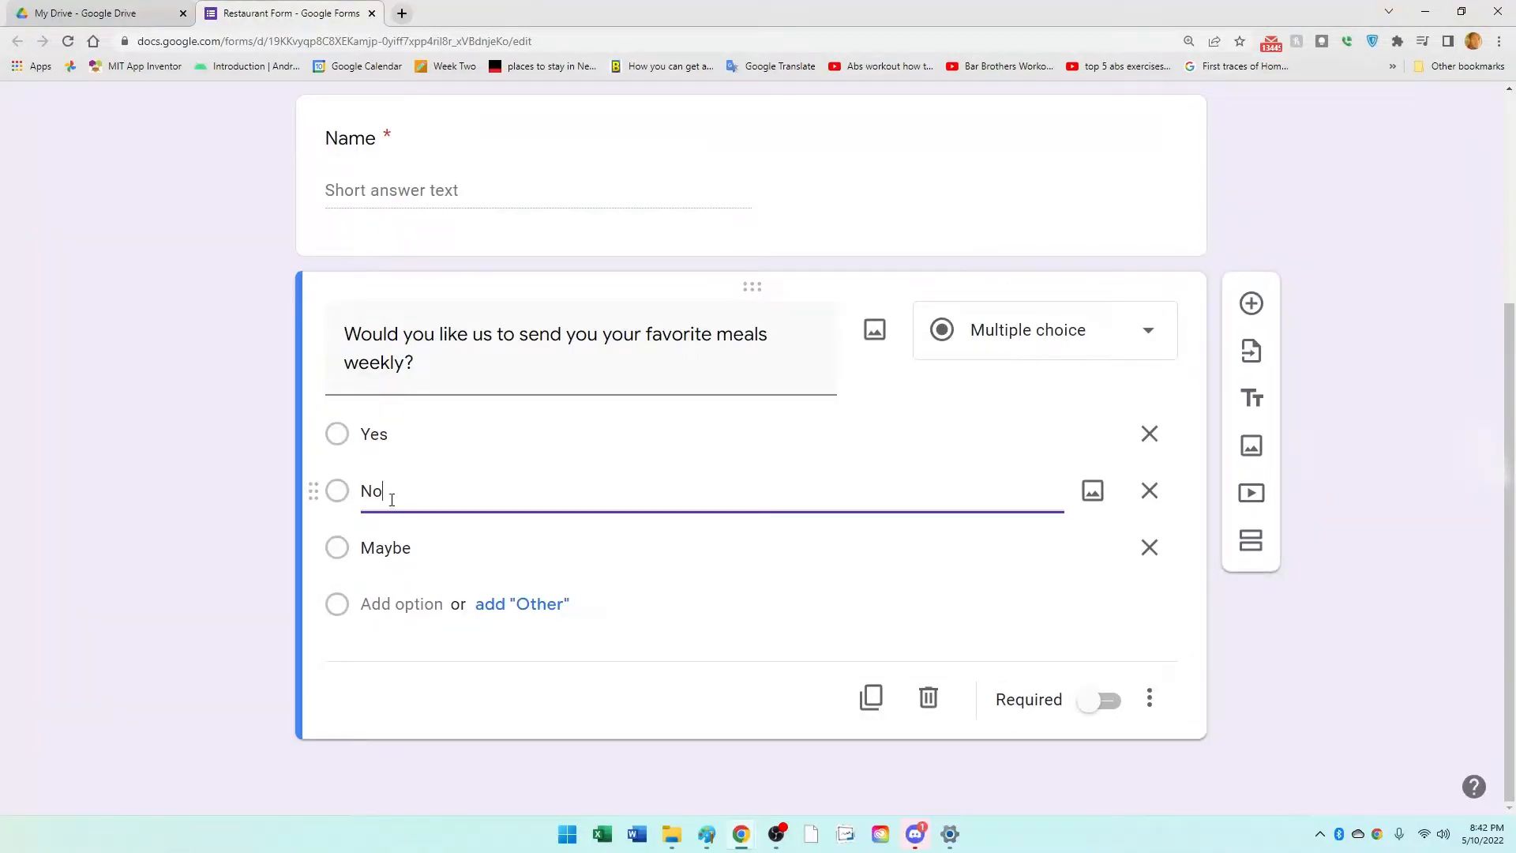
Step: Add an "Other" answer to the weekly meals question
{"action": "left_click", "coordinate": [538, 606]}
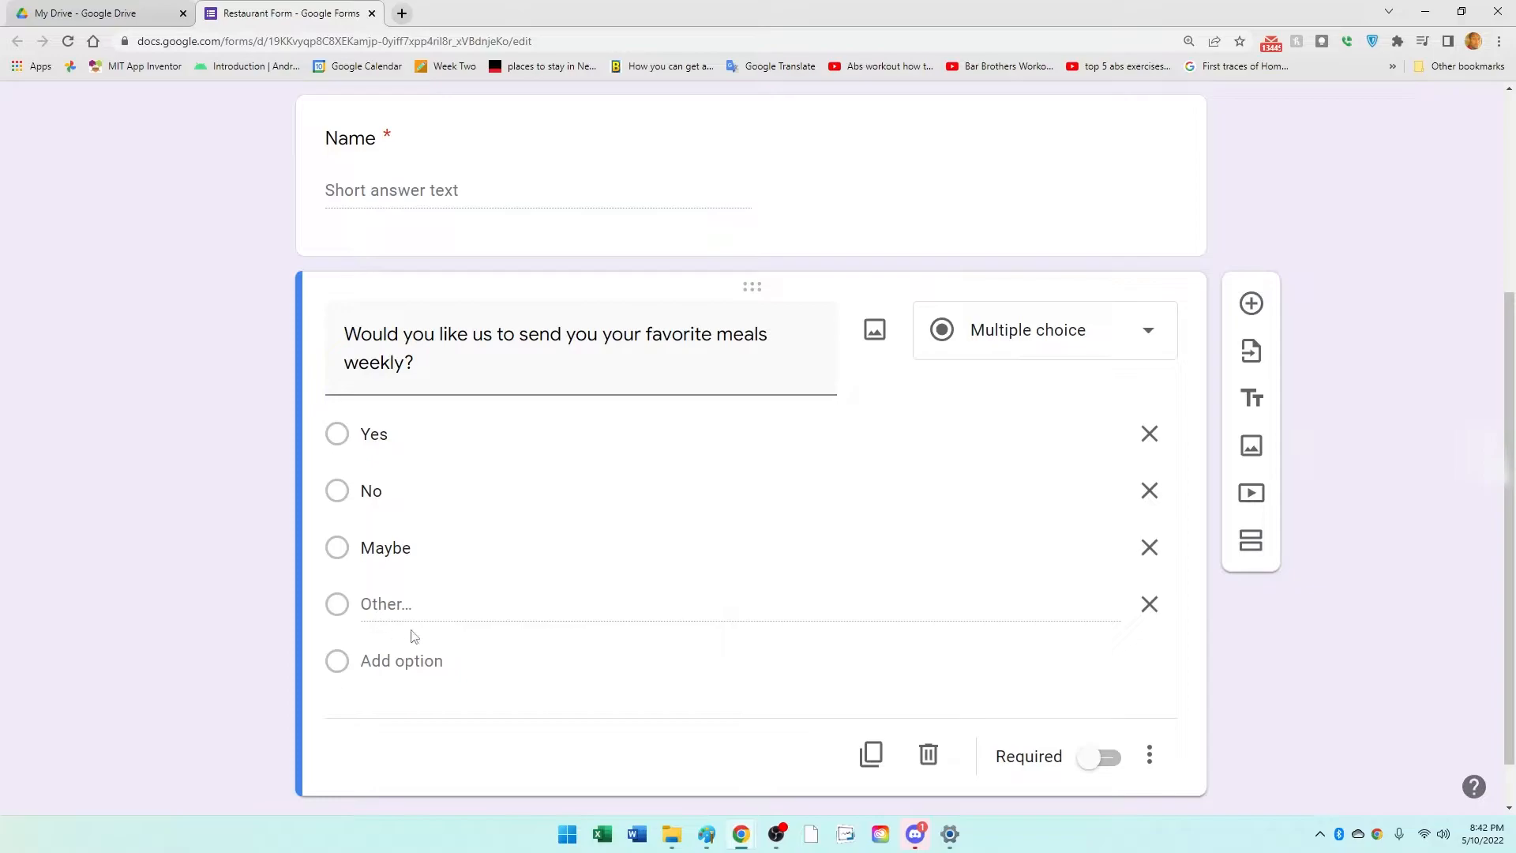
{"action": "left_click", "coordinate": [611, 504]}
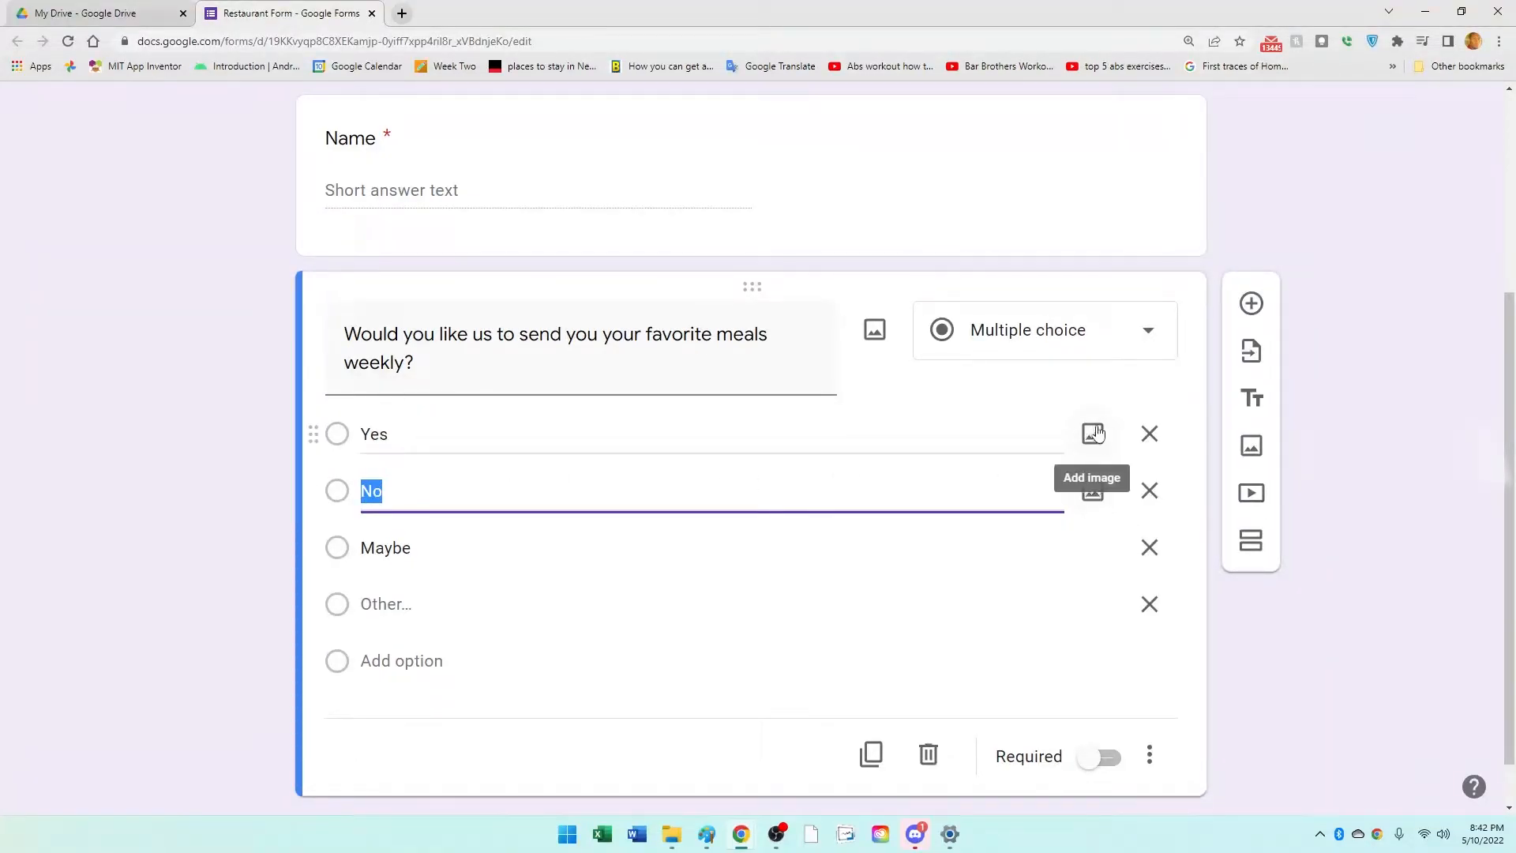
{"action": "left_click", "coordinate": [1095, 434]}
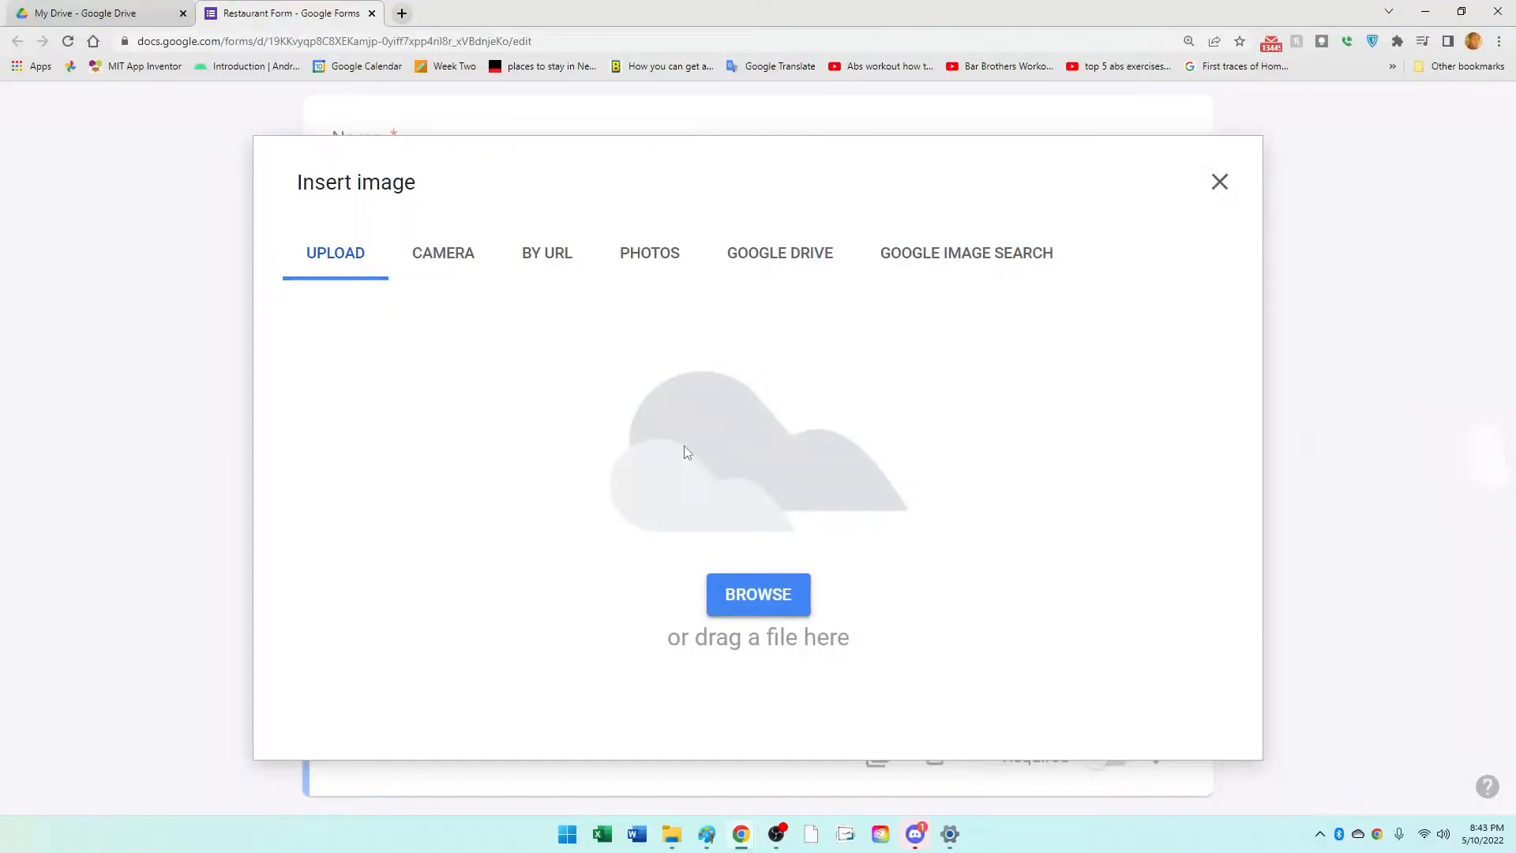
{"action": "left_click", "coordinate": [1219, 182]}
Step: Add a checkboxes question titled "Choose your favorite meals" below the weekly meals question
{"action": "scroll", "coordinate": [948, 537], "scroll_direction": "down", "scroll_amount": 1}
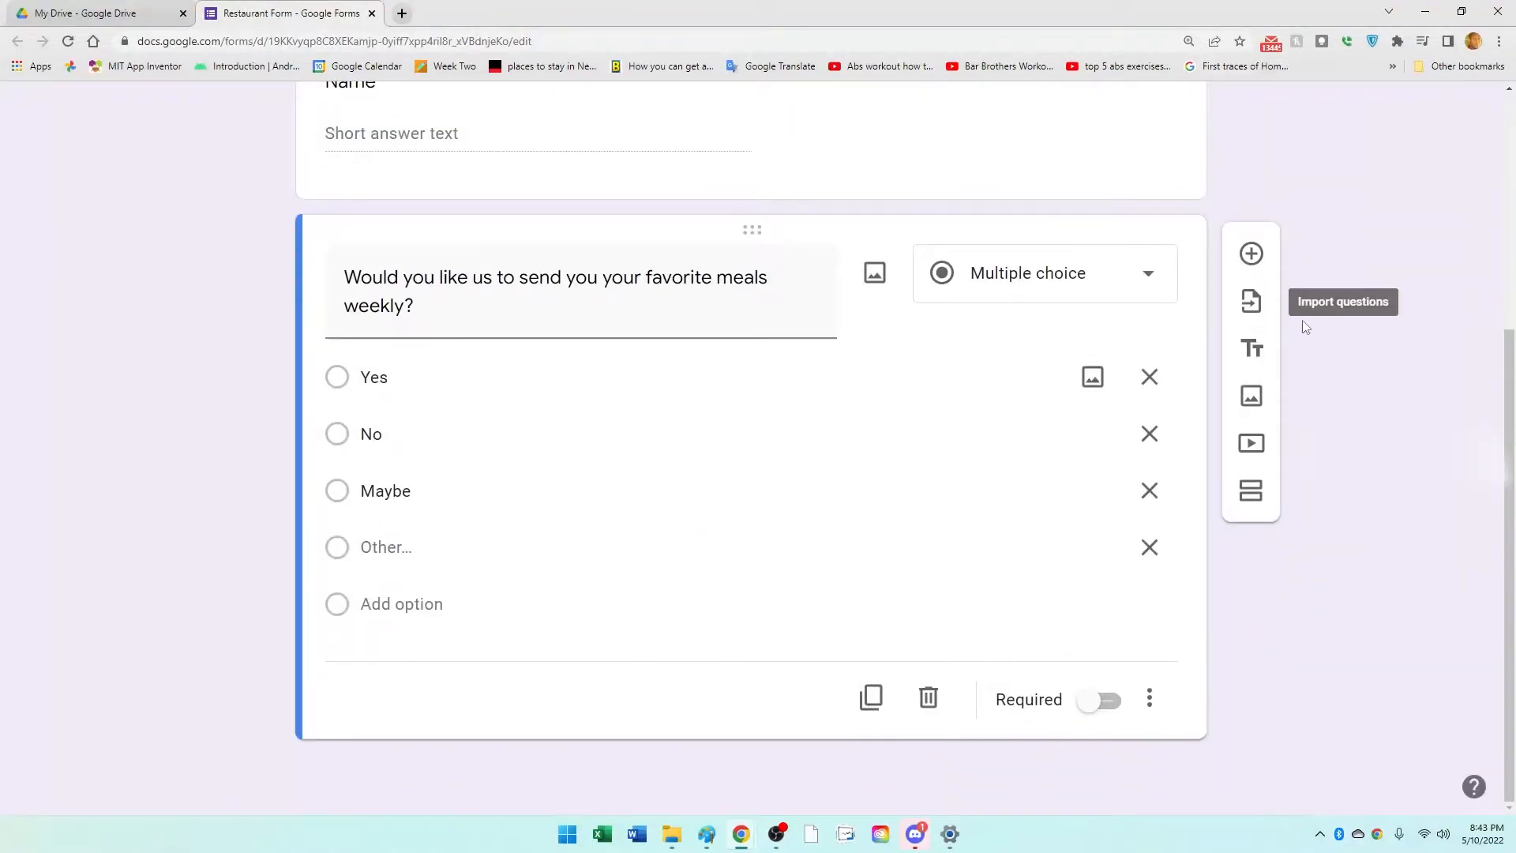
{"action": "left_click", "coordinate": [1251, 252]}
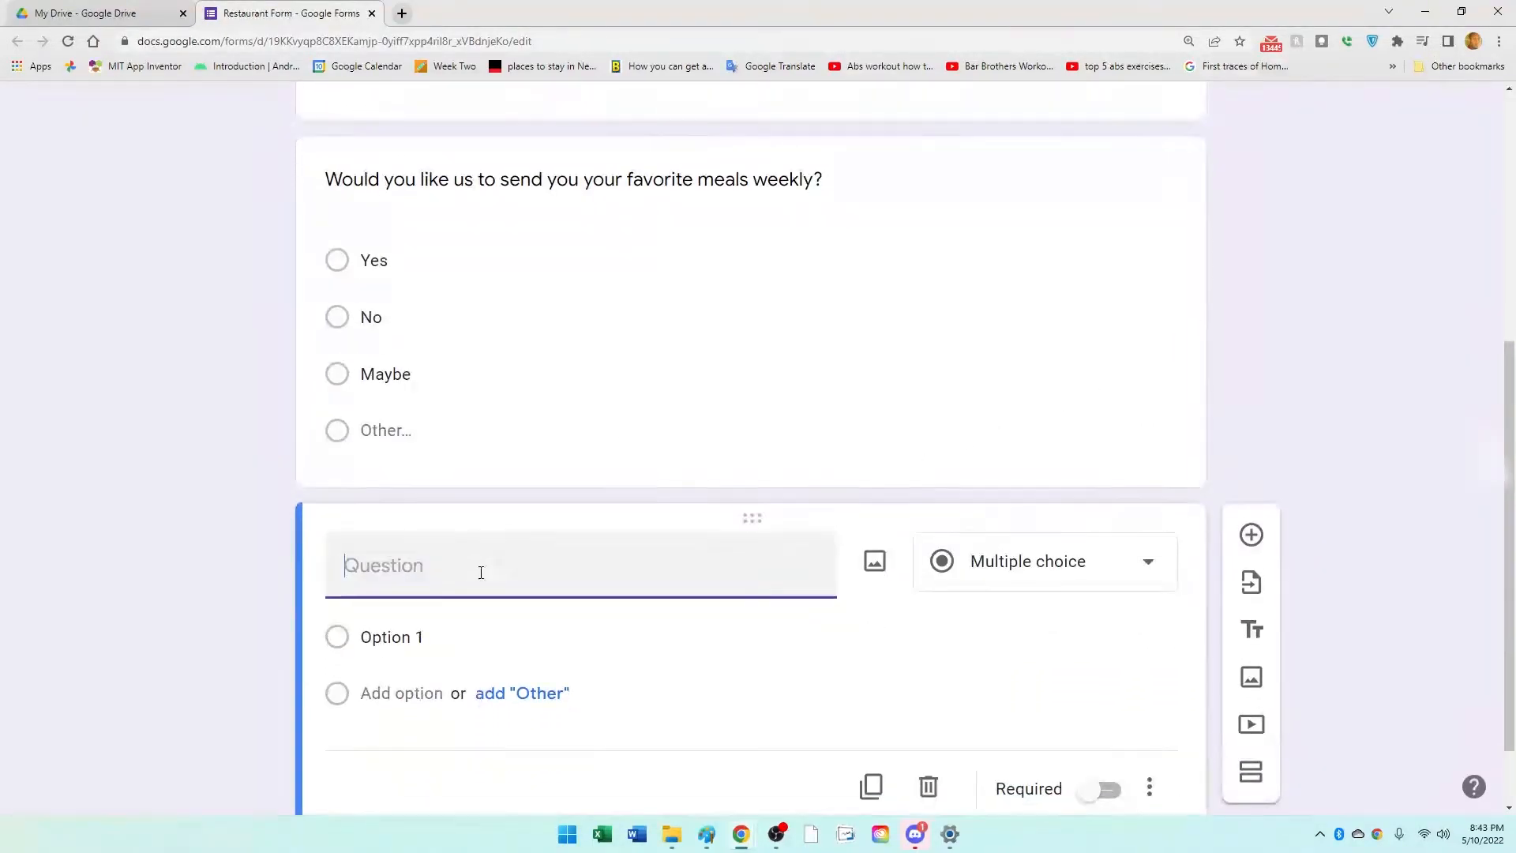
{"action": "type", "text": "Choose your fa"}
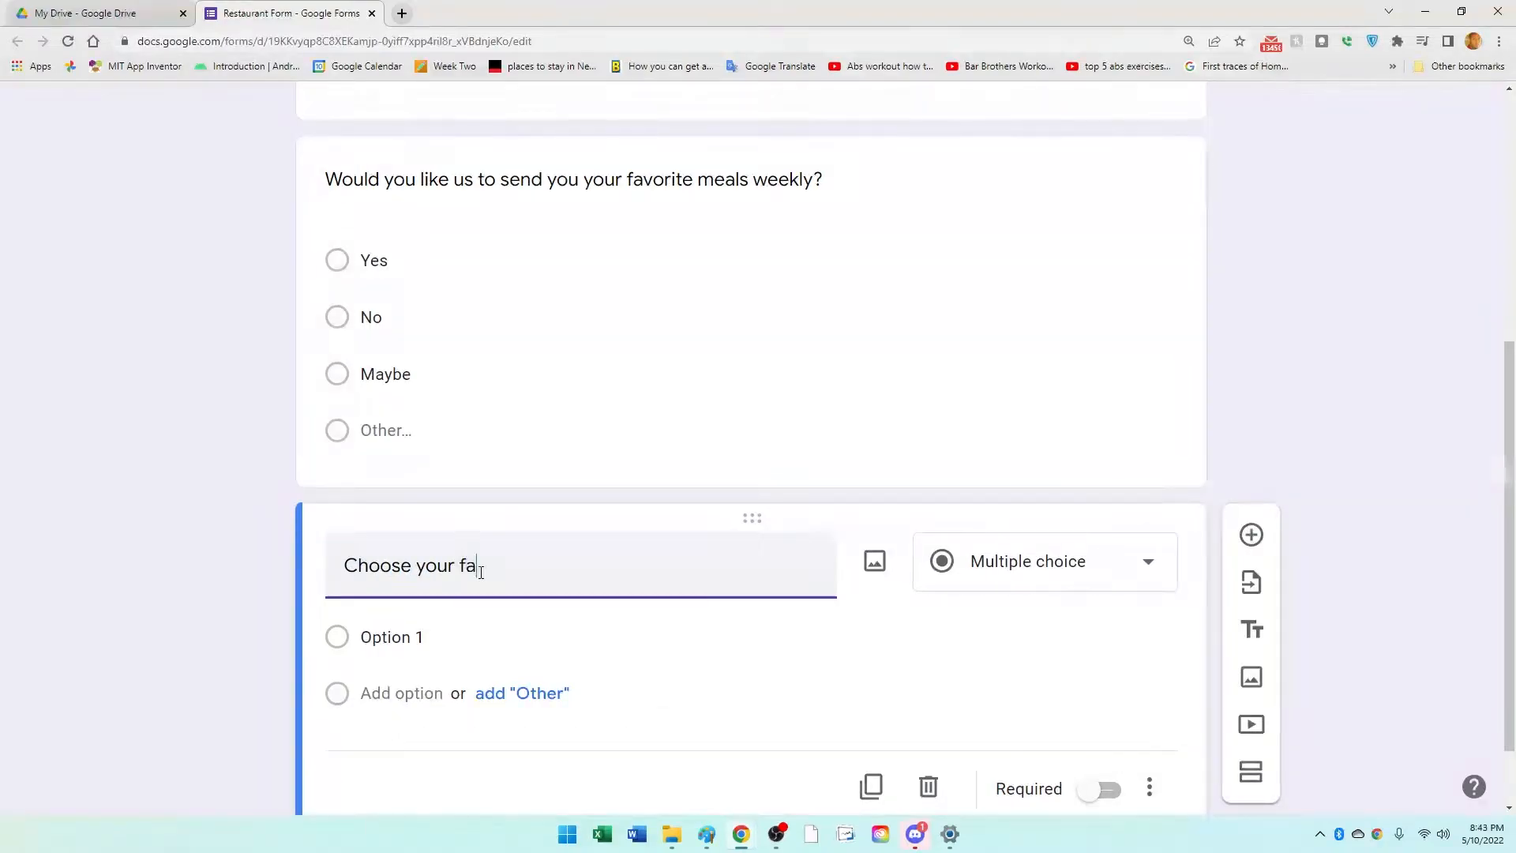
{"action": "type", "text": "vorite meals"}
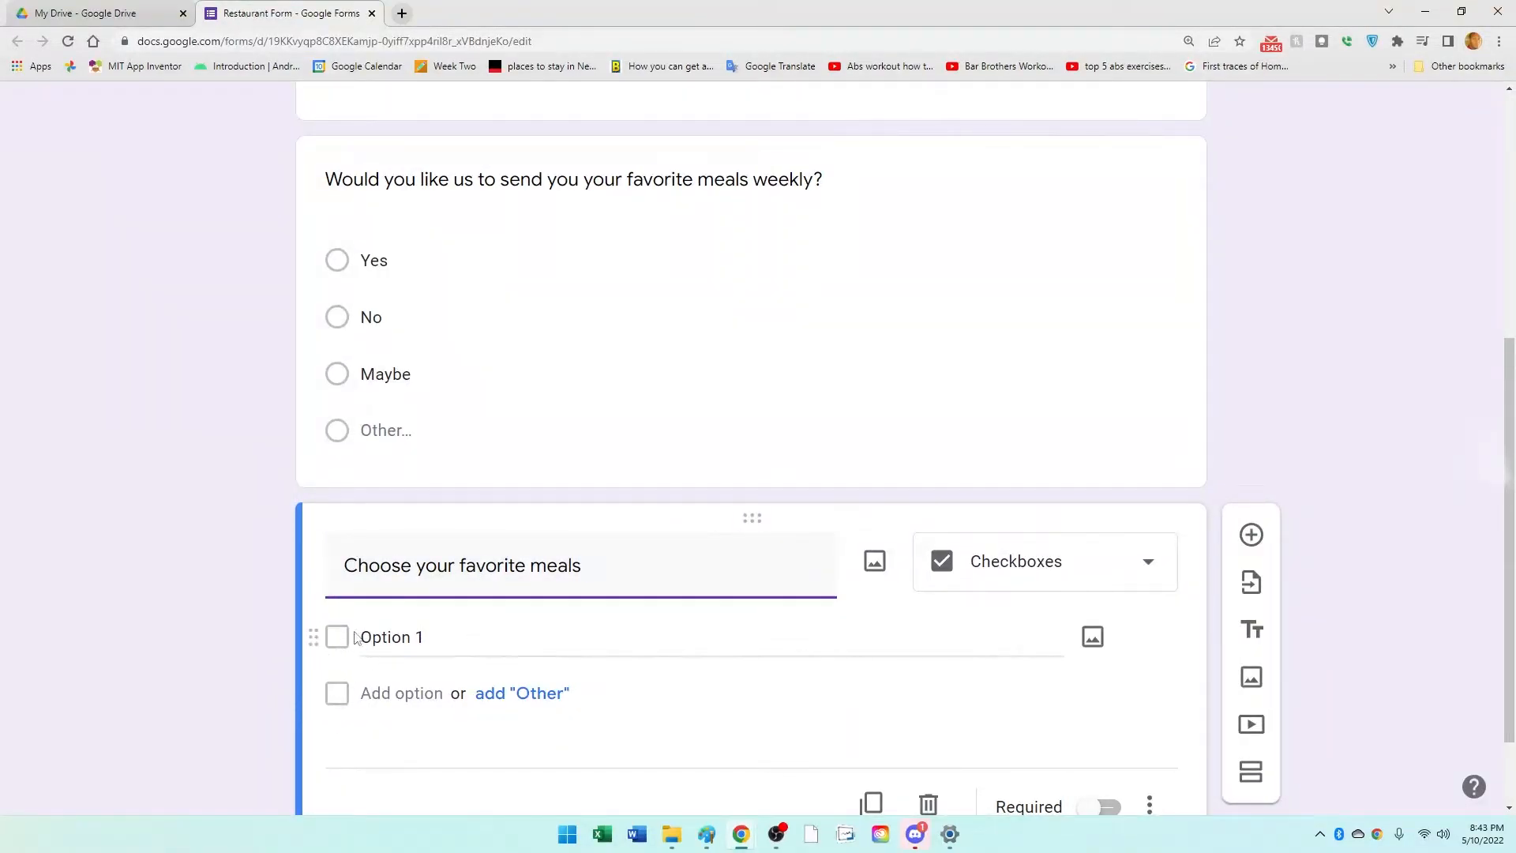
Step: Enter "Vegan" and "Vegetarian" as the first two options of the favorite meals question
{"action": "left_click", "coordinate": [393, 645]}
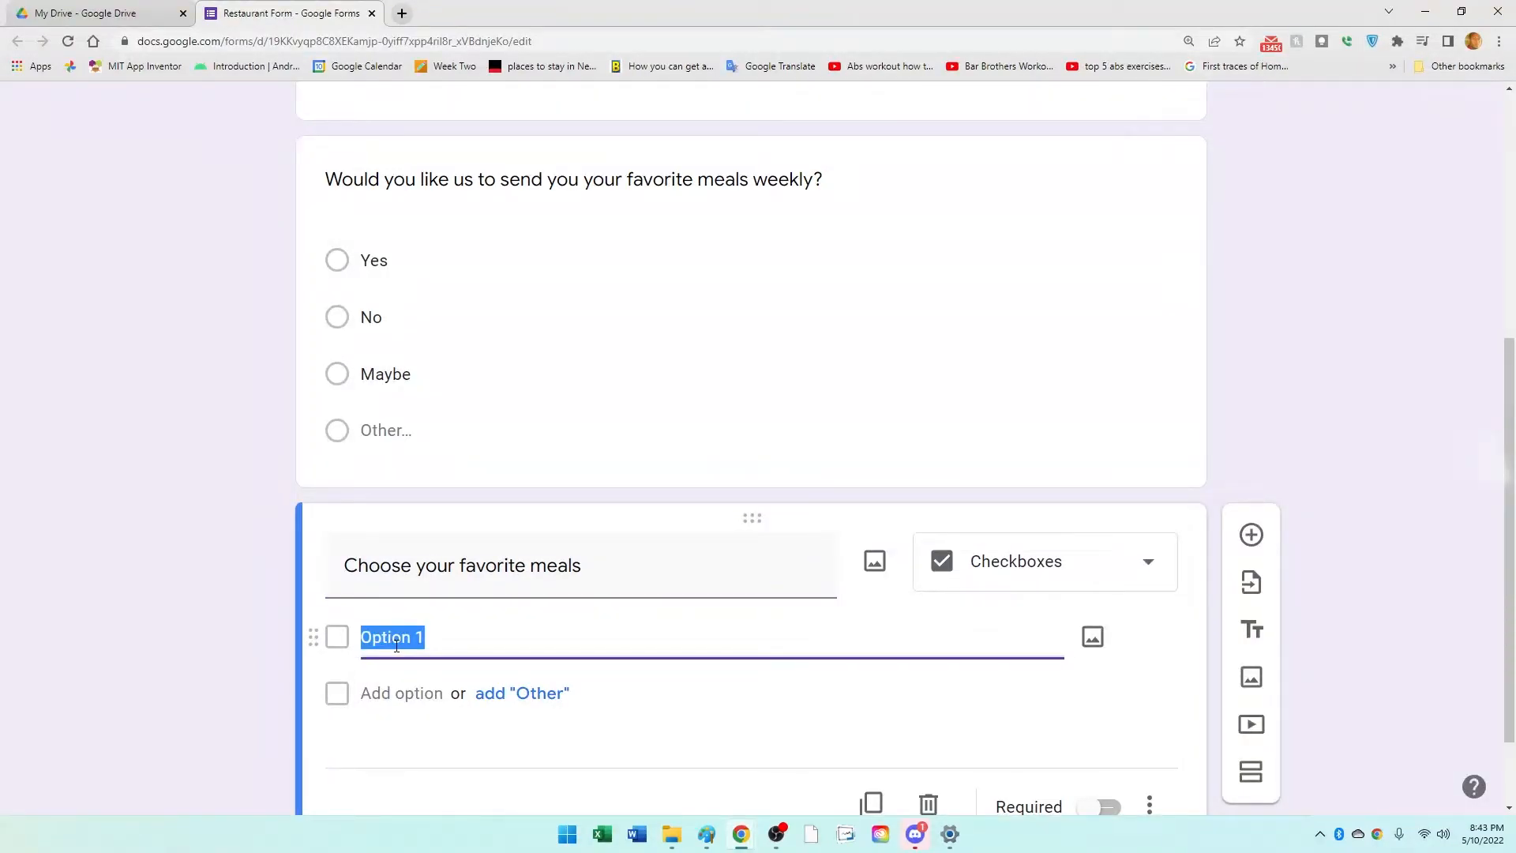
{"action": "type", "text": "Vegan"}
{"action": "key", "text": "Return"}
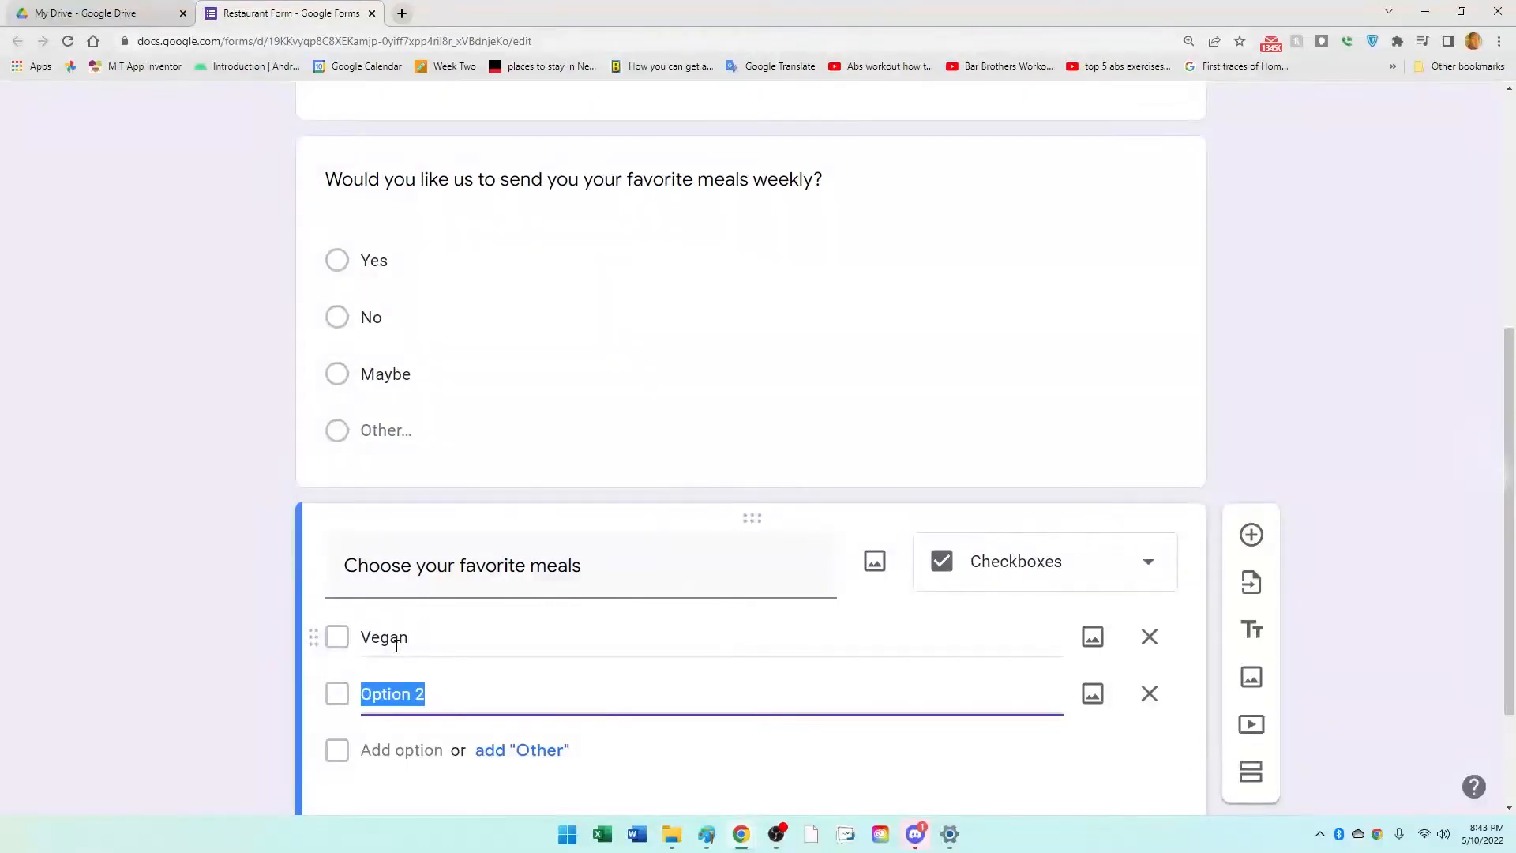
{"action": "type", "text": "VCege"}
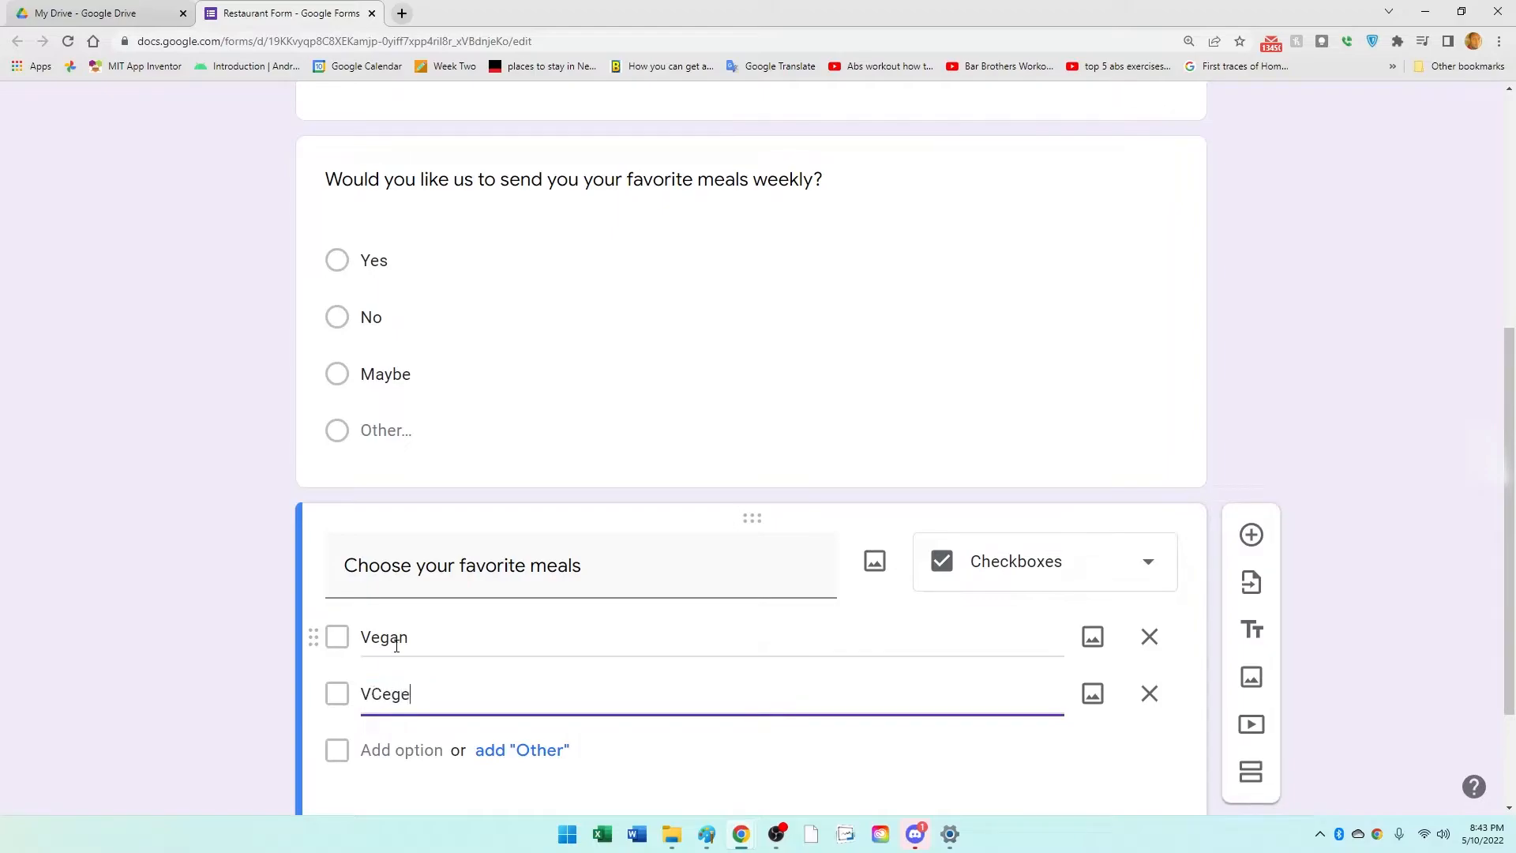
{"action": "key", "text": "BackSpace"}
{"action": "key", "text": "BackSpace"}
{"action": "key", "text": "BackSpace"}
{"action": "key", "text": "BackSpace"}
{"action": "type", "text": "eges"}
{"action": "type", "text": "tarian"}
{"action": "key", "text": "Return"}
Step: Enter "Pasta" and "Chicken" as the third and fourth options of the favorite meals question
{"action": "type", "text": "Pastas"}
{"action": "key", "text": "BackSpace"}
{"action": "key", "text": "BackSpace"}
{"action": "key", "text": "BackSpace"}
{"action": "type", "text": "ta"}
{"action": "key", "text": "Return"}
{"action": "type", "text": "Chicken"}
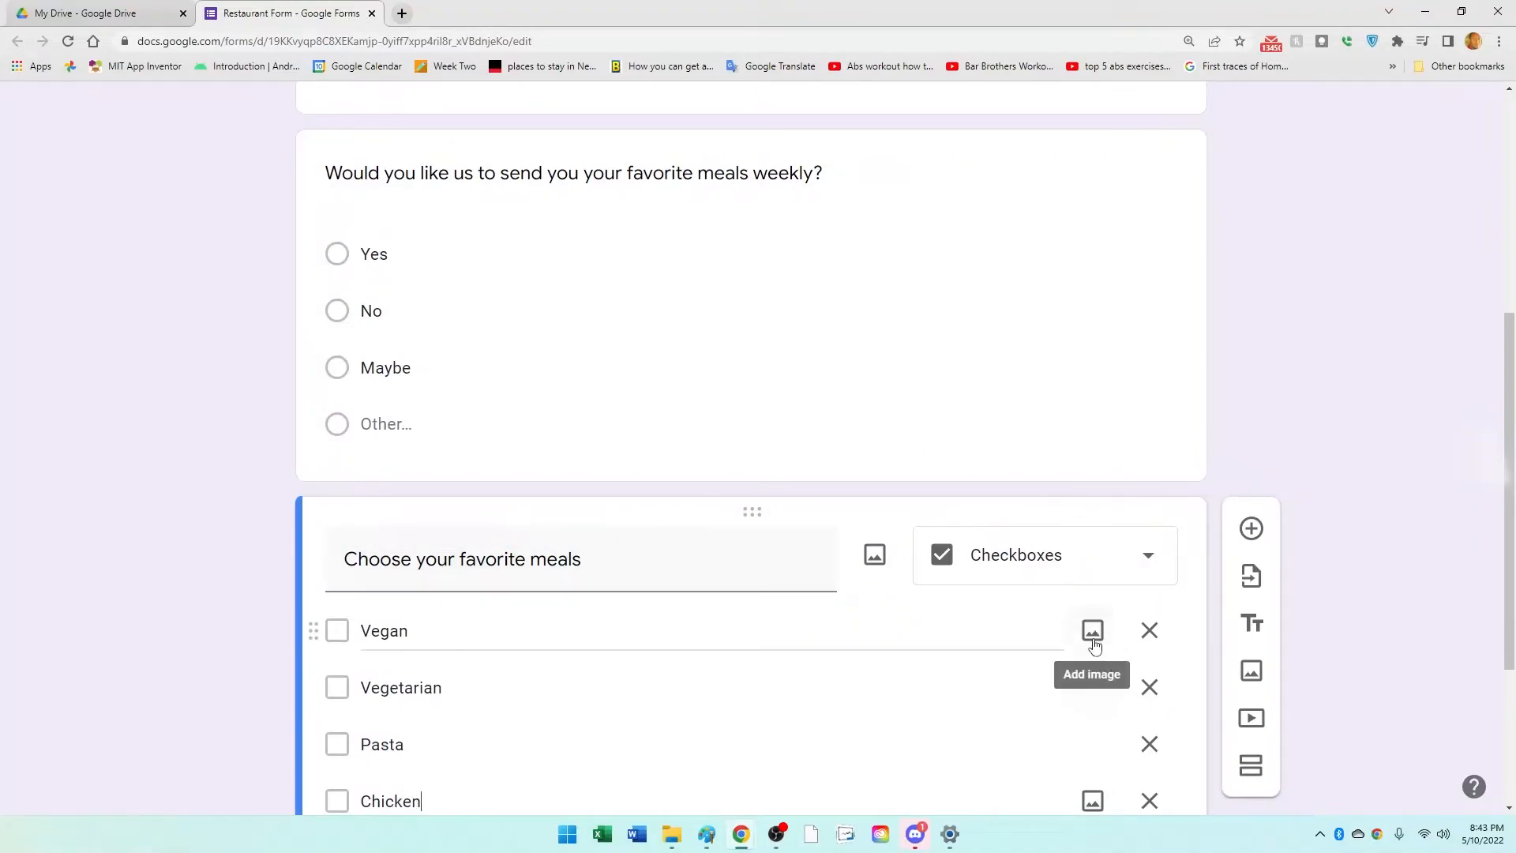
Step: Search Google images for "Vegan" and insert the picture of vegetables on a dark wooden board into the Vegan option
{"action": "left_click", "coordinate": [1091, 632]}
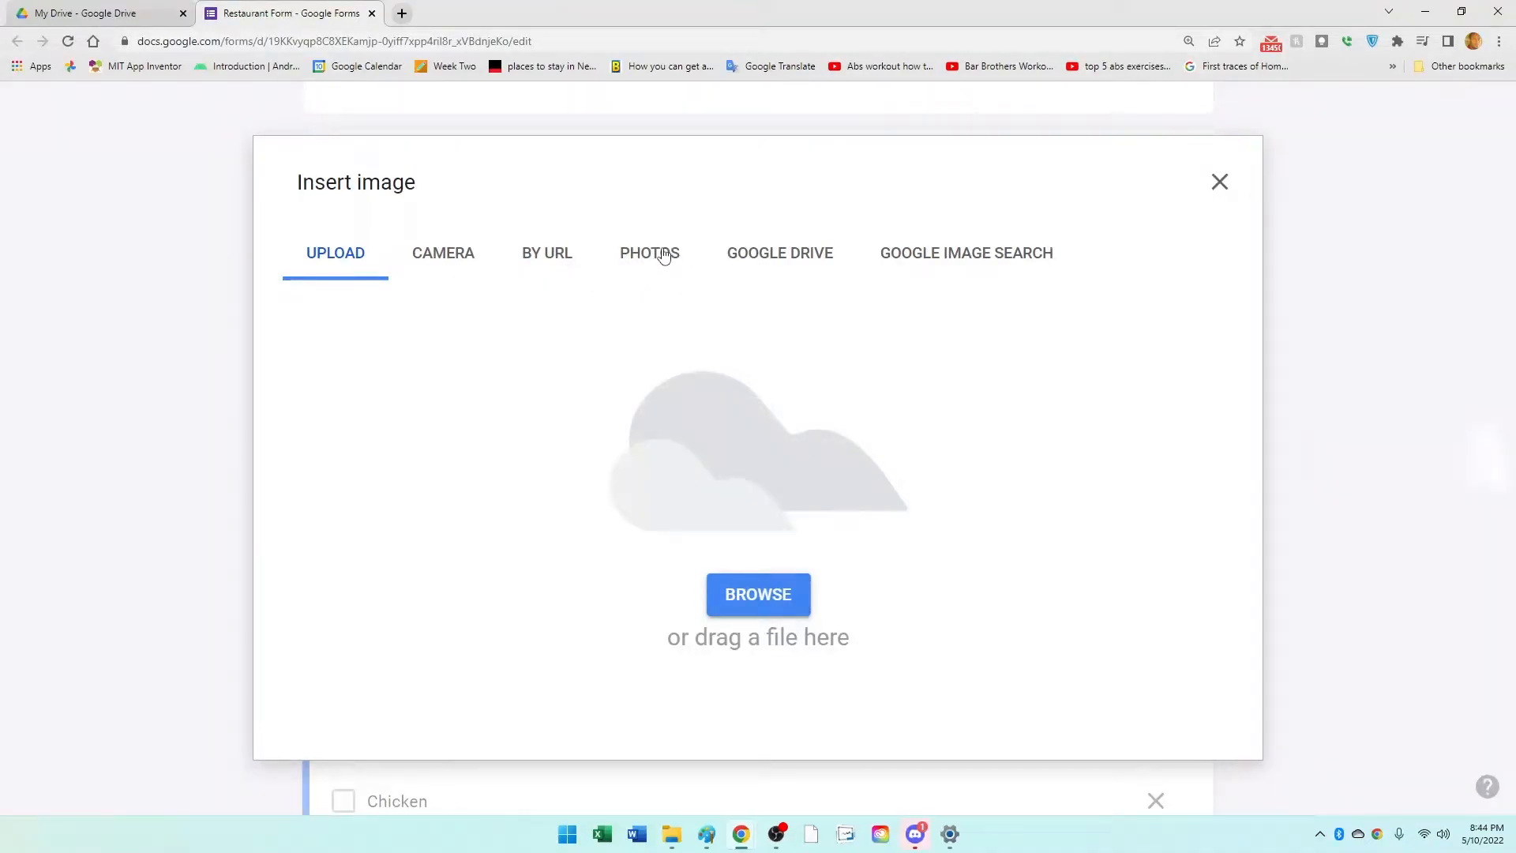
{"action": "left_click", "coordinate": [1004, 258]}
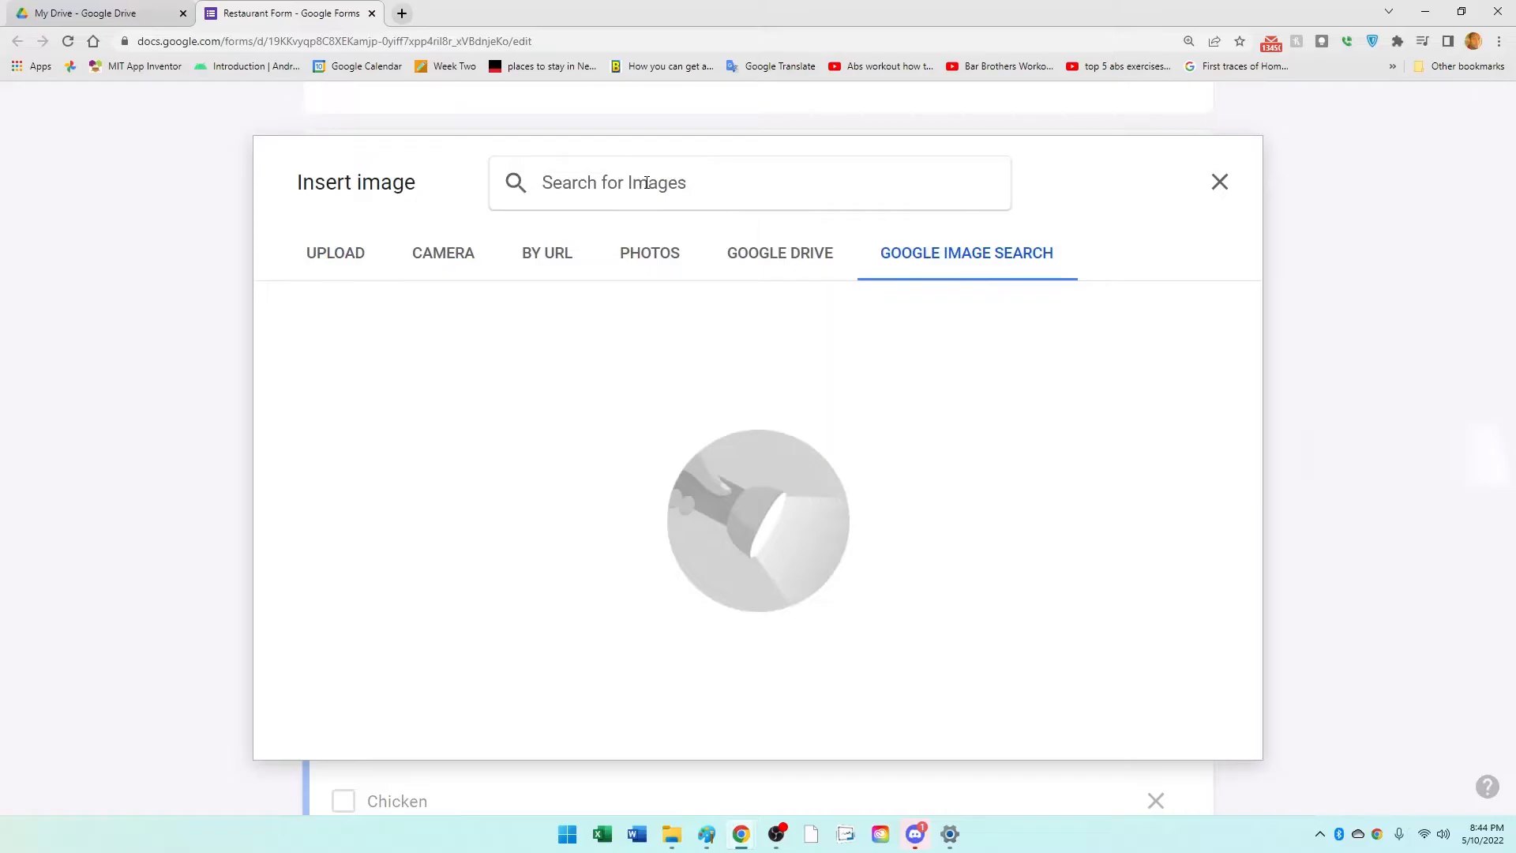
{"action": "type", "text": "Vegan"}
{"action": "key", "text": "Return"}
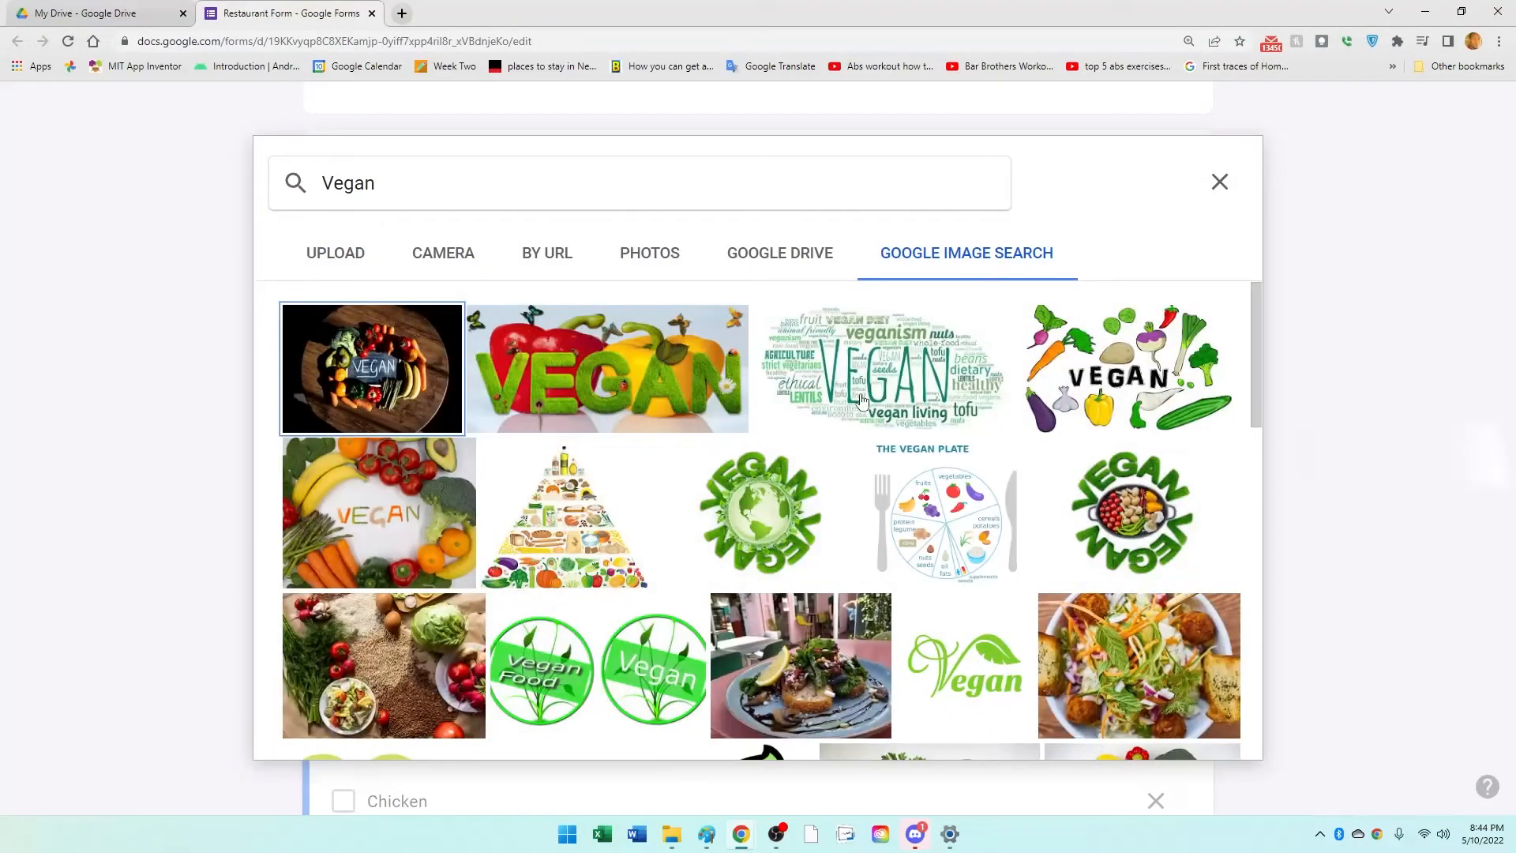
{"action": "left_click", "coordinate": [584, 375]}
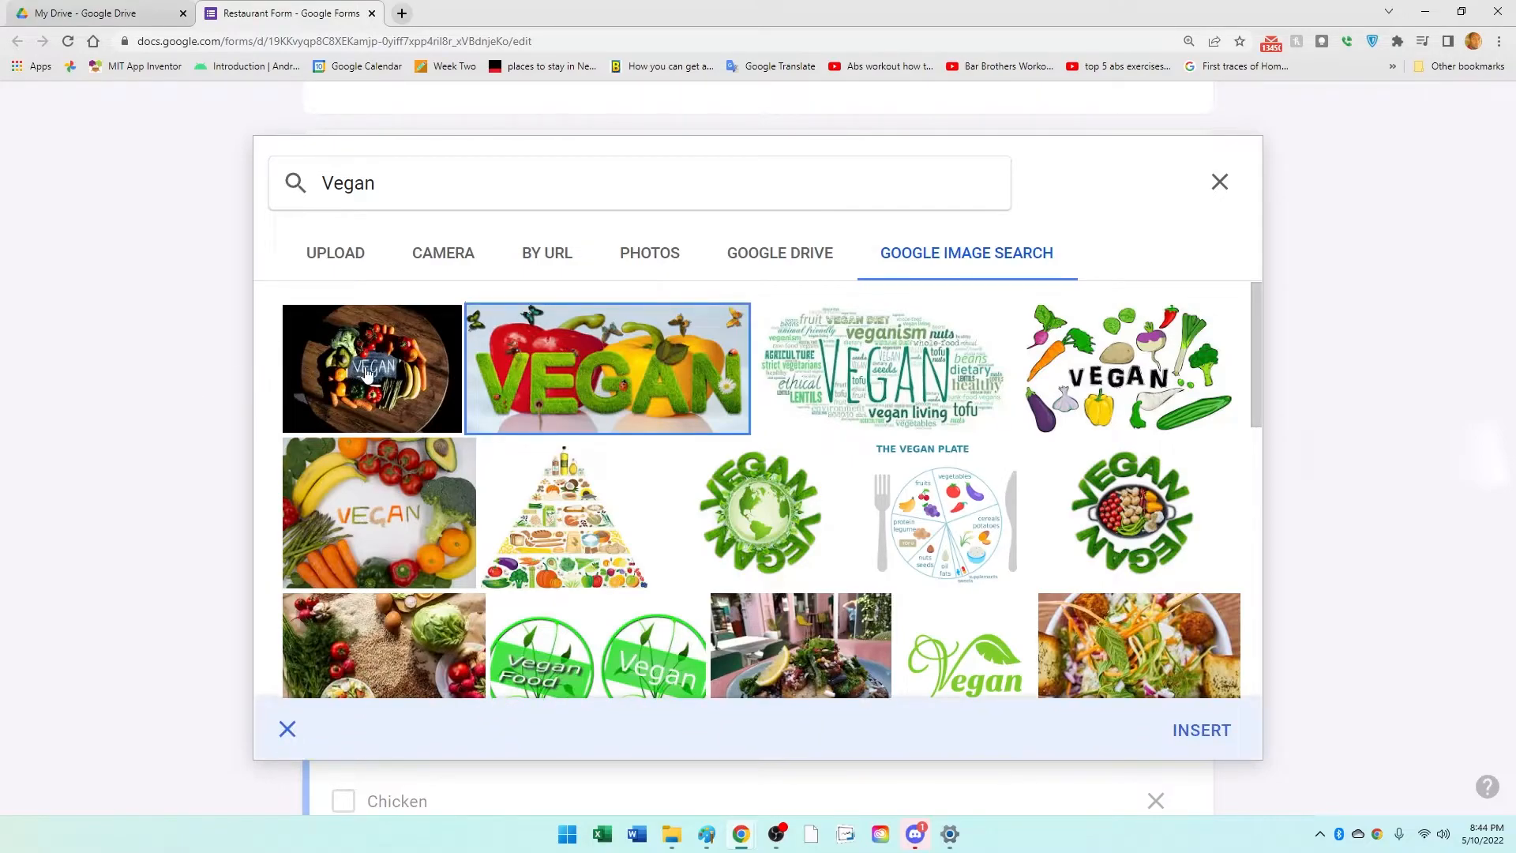
{"action": "left_click", "coordinate": [1194, 733]}
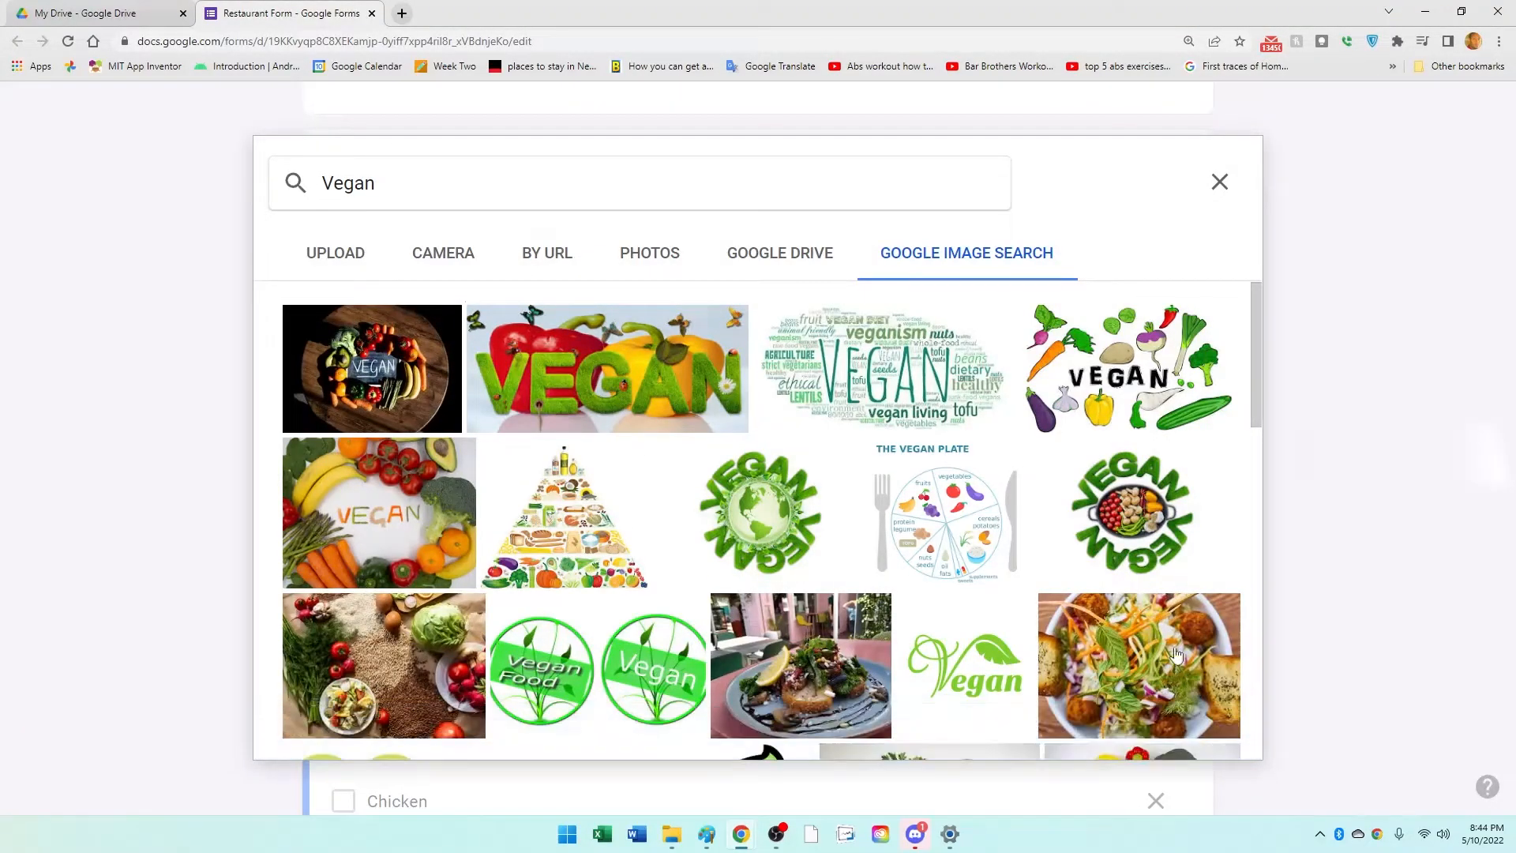
{"action": "left_click", "coordinate": [424, 398]}
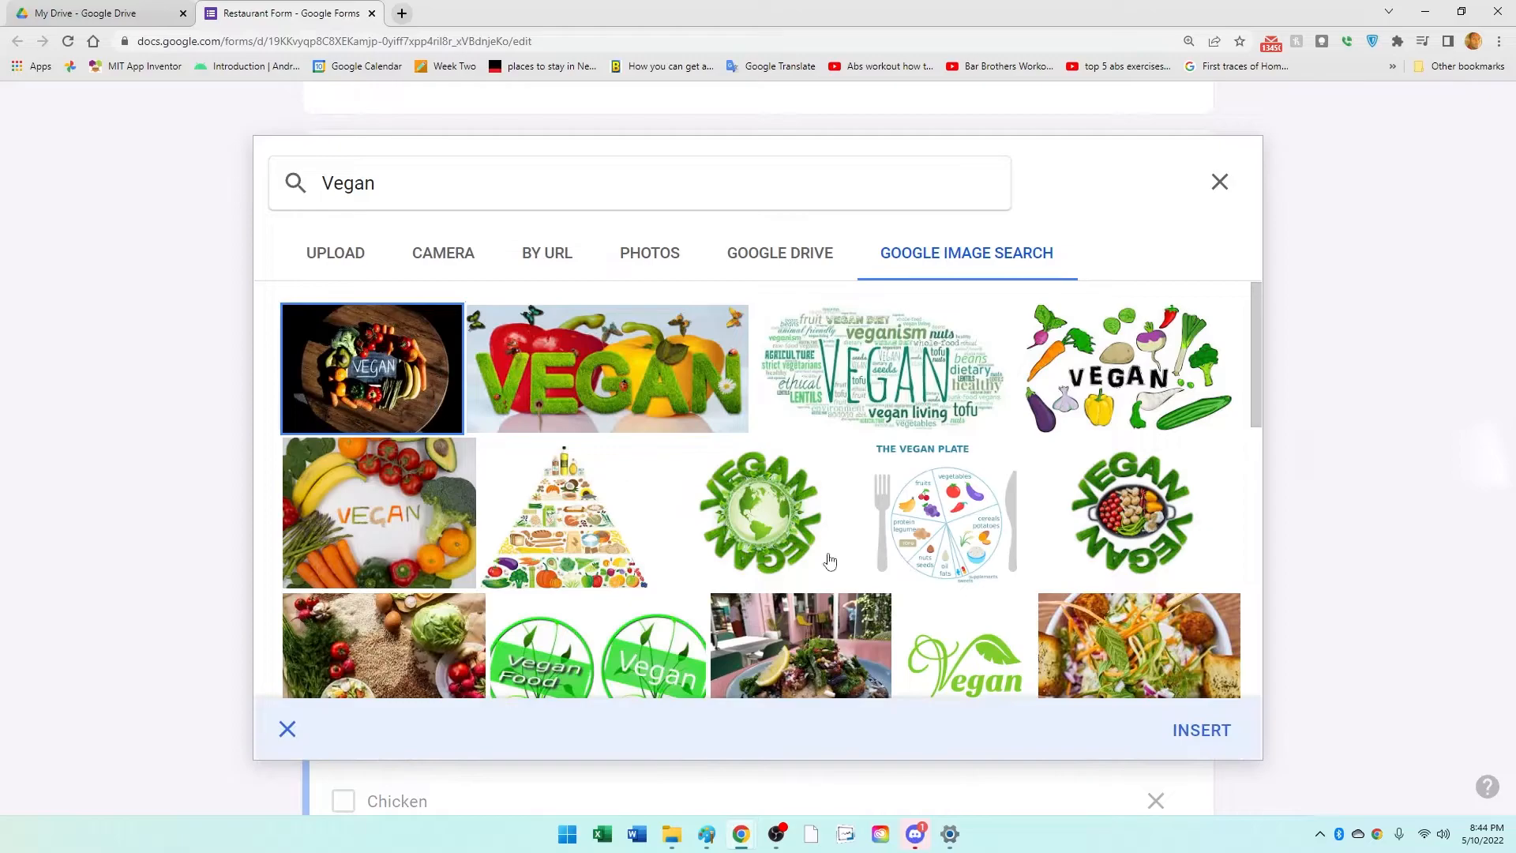
{"action": "left_click", "coordinate": [1199, 731]}
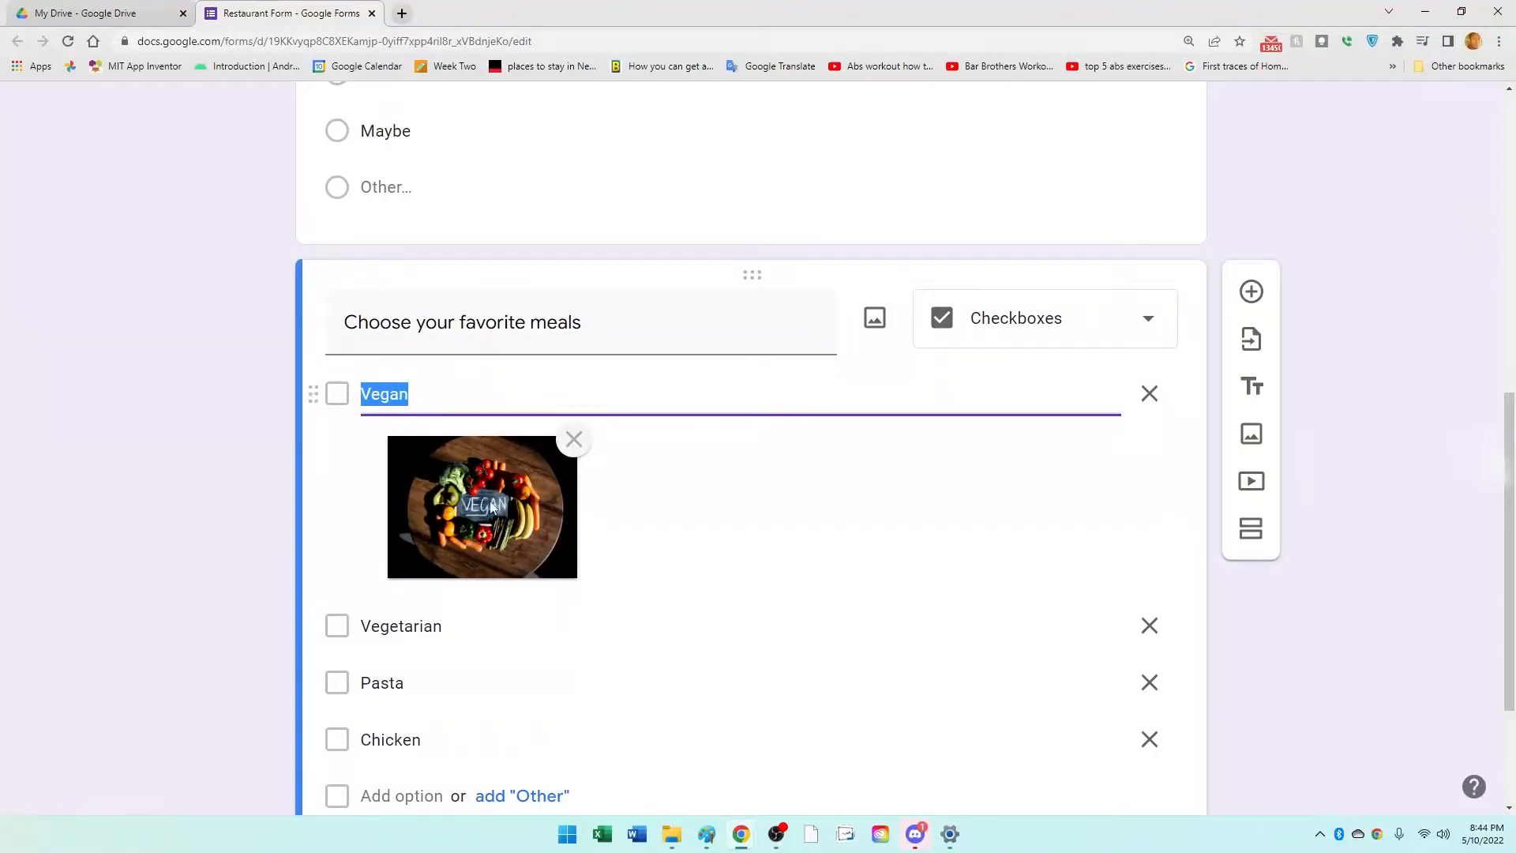
Step: Add a 1 to 10 linear scale question titled "On a scale of 1-10 how would you rate"
{"action": "scroll", "coordinate": [814, 481], "scroll_direction": "down", "scroll_amount": 3}
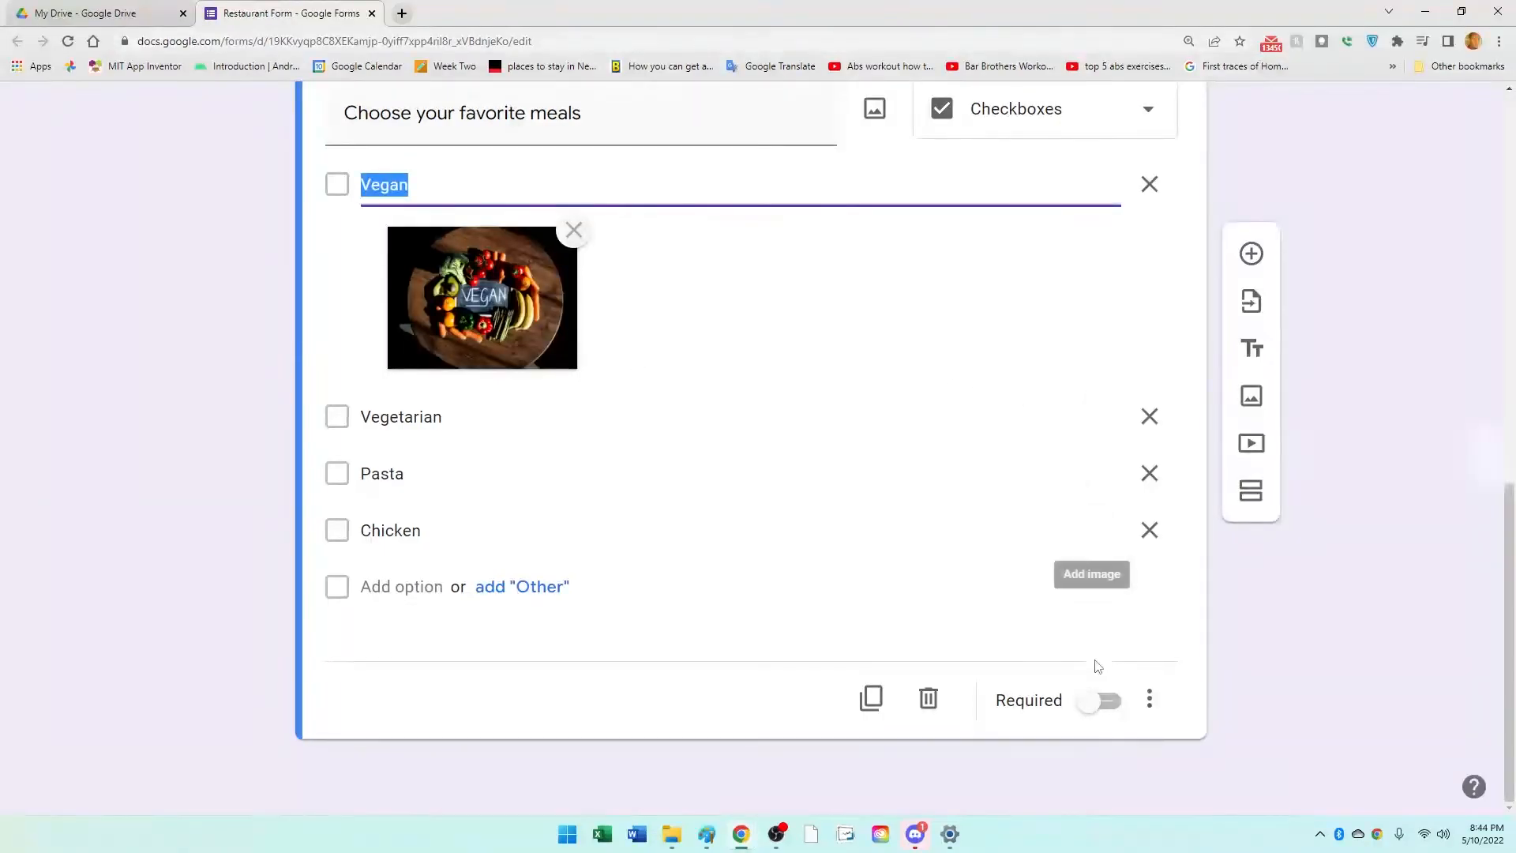
{"action": "left_click", "coordinate": [1253, 255]}
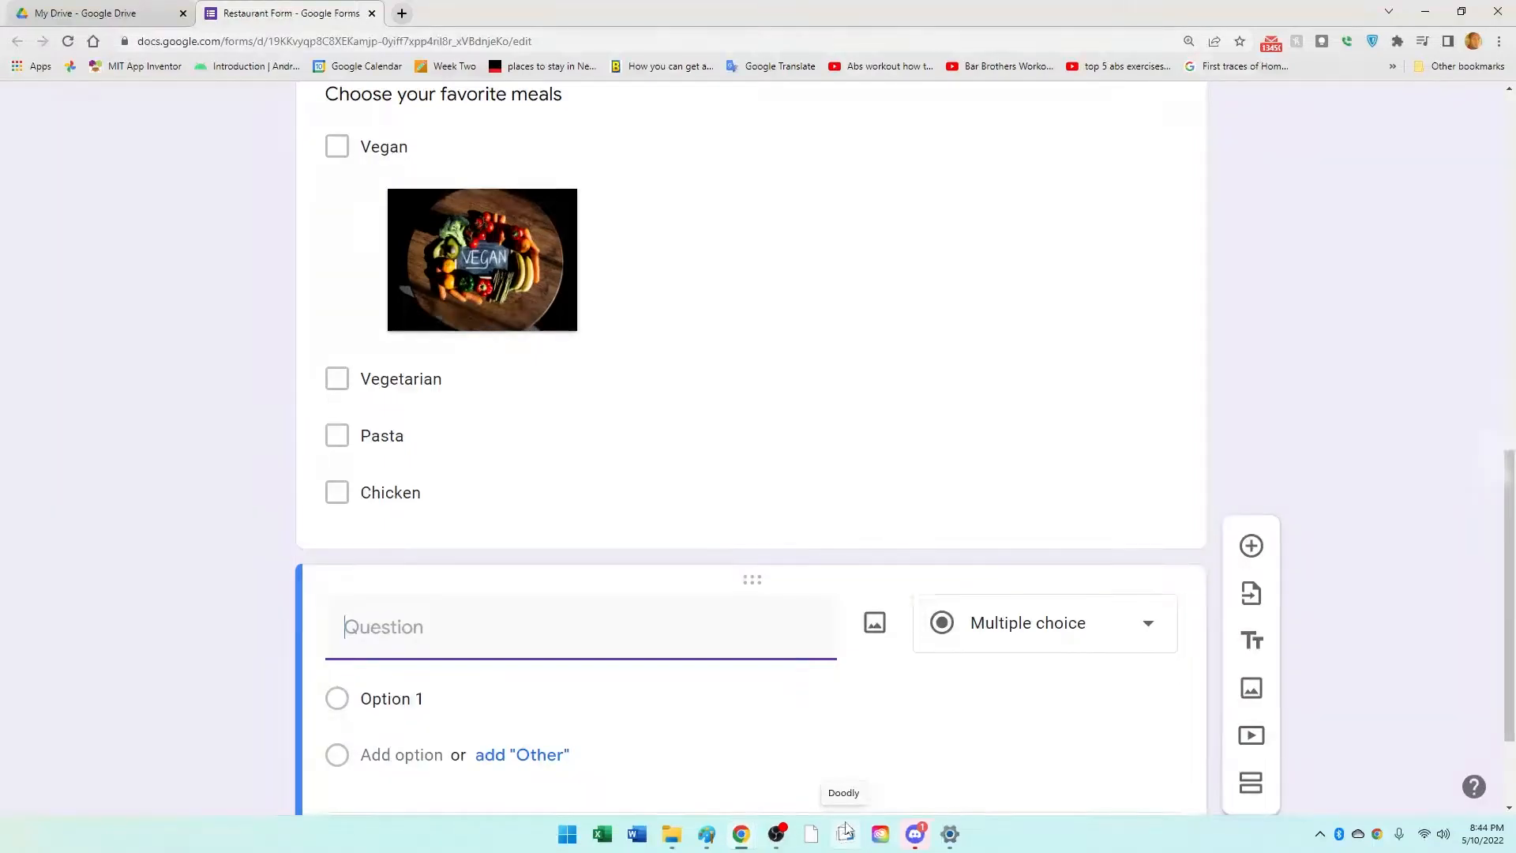
{"action": "type", "text": "On a scale of 1-10"}
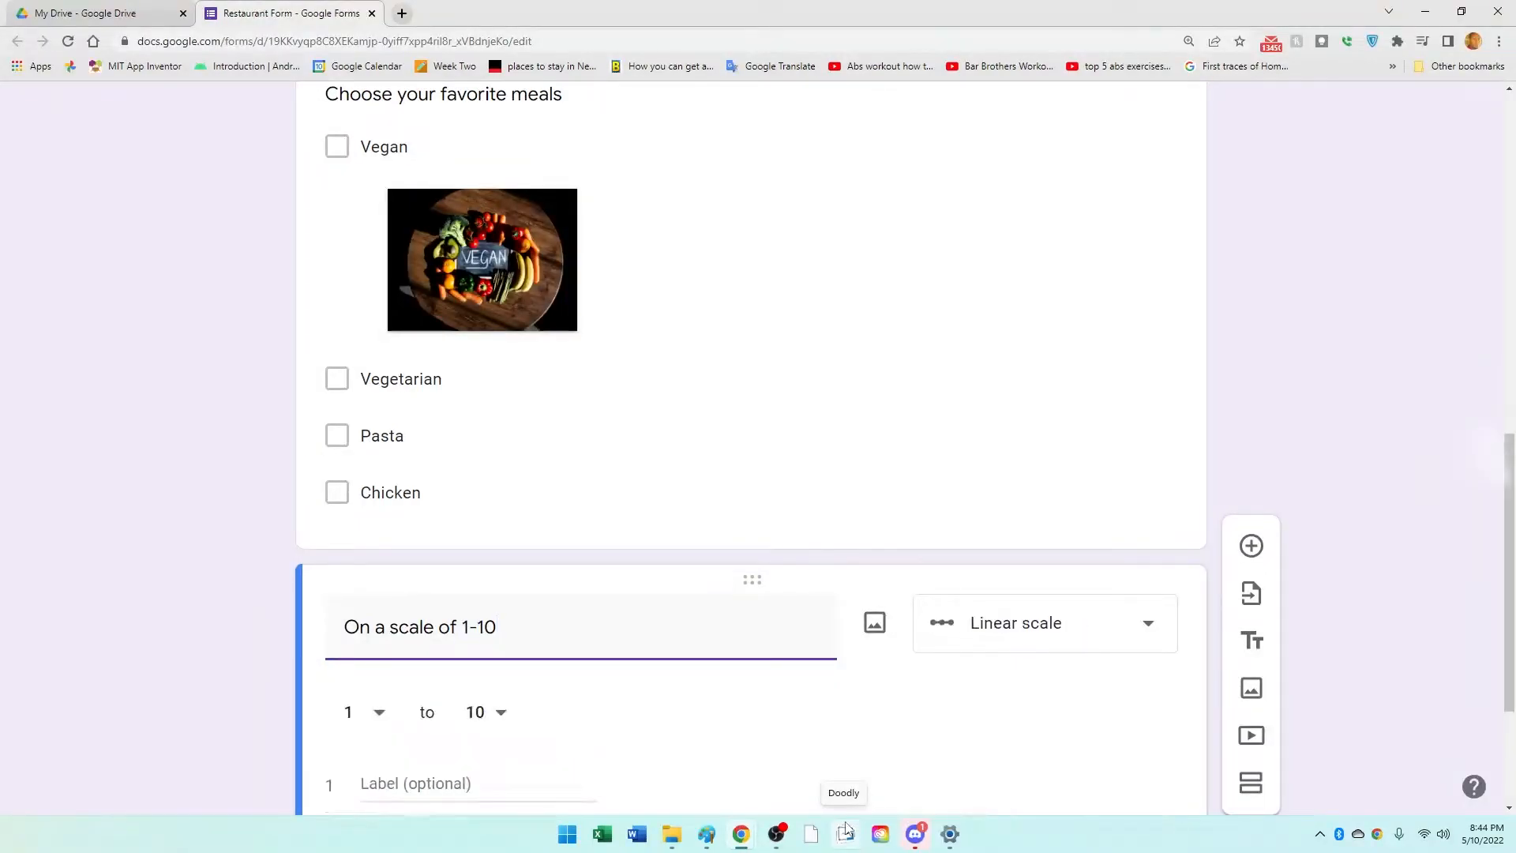
{"action": "type", "text": " how would you rate"}
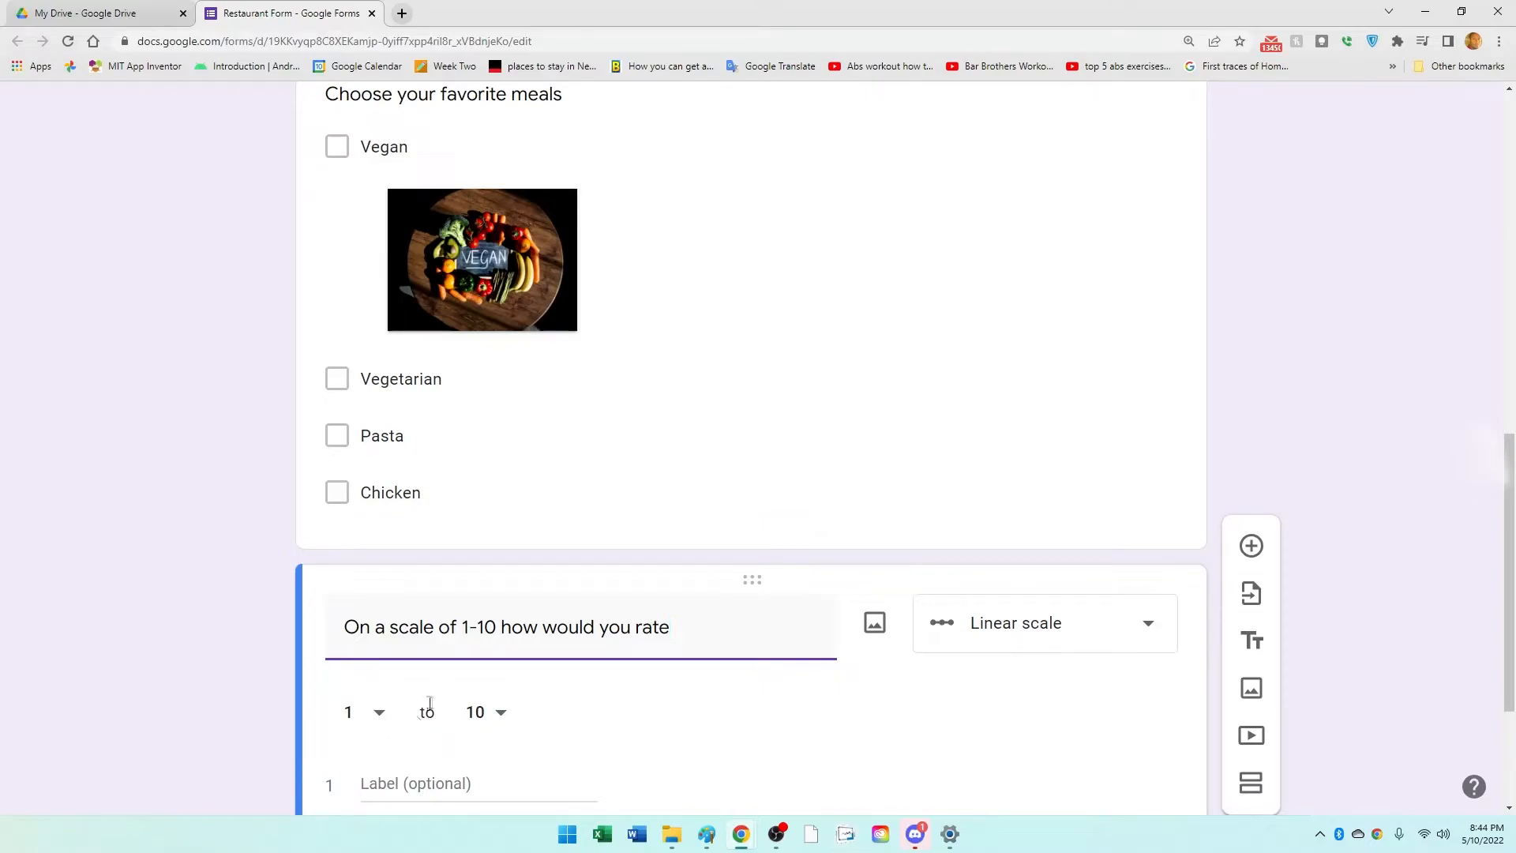
Step: Label the rating scale's value 1 "Terrible" and its value 10 "The best in the world"
{"action": "scroll", "coordinate": [424, 706], "scroll_direction": "down", "scroll_amount": 2}
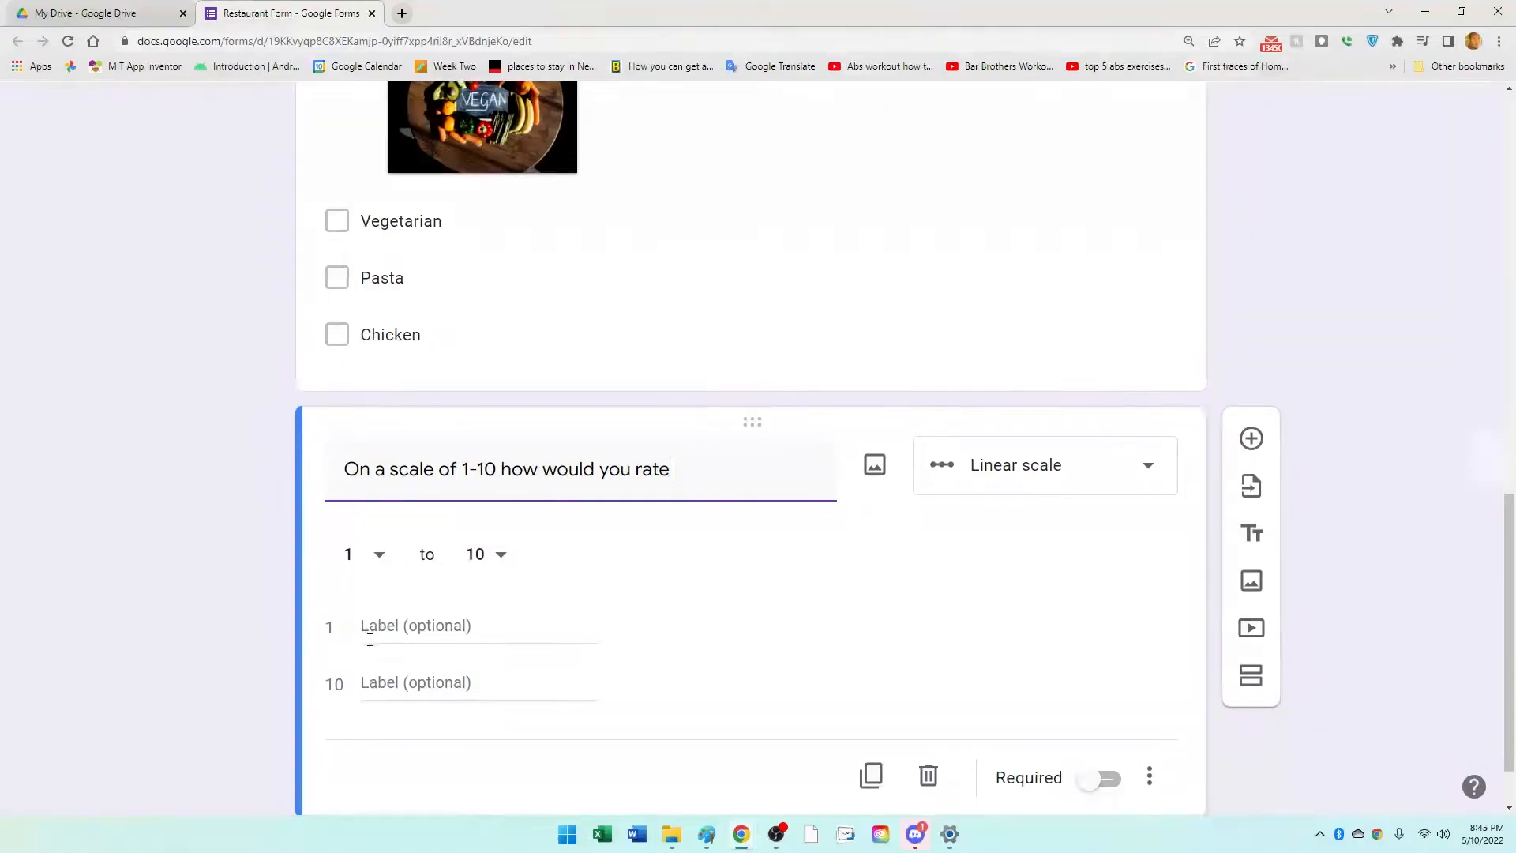
{"action": "left_click", "coordinate": [389, 630]}
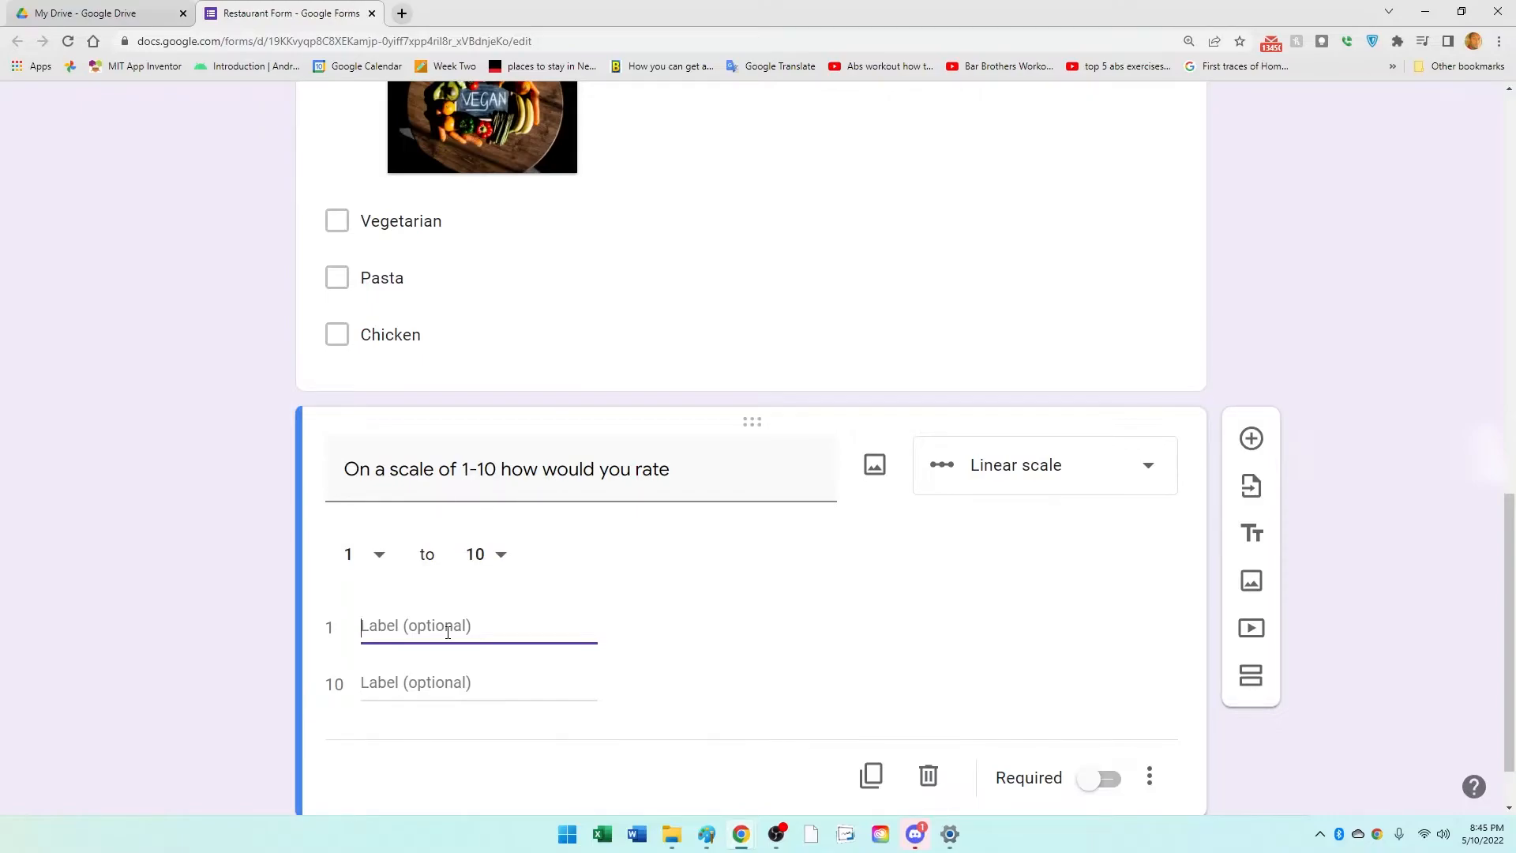
{"action": "type", "text": "Terrible"}
{"action": "left_click", "coordinate": [472, 680]}
{"action": "type", "text": "The "}
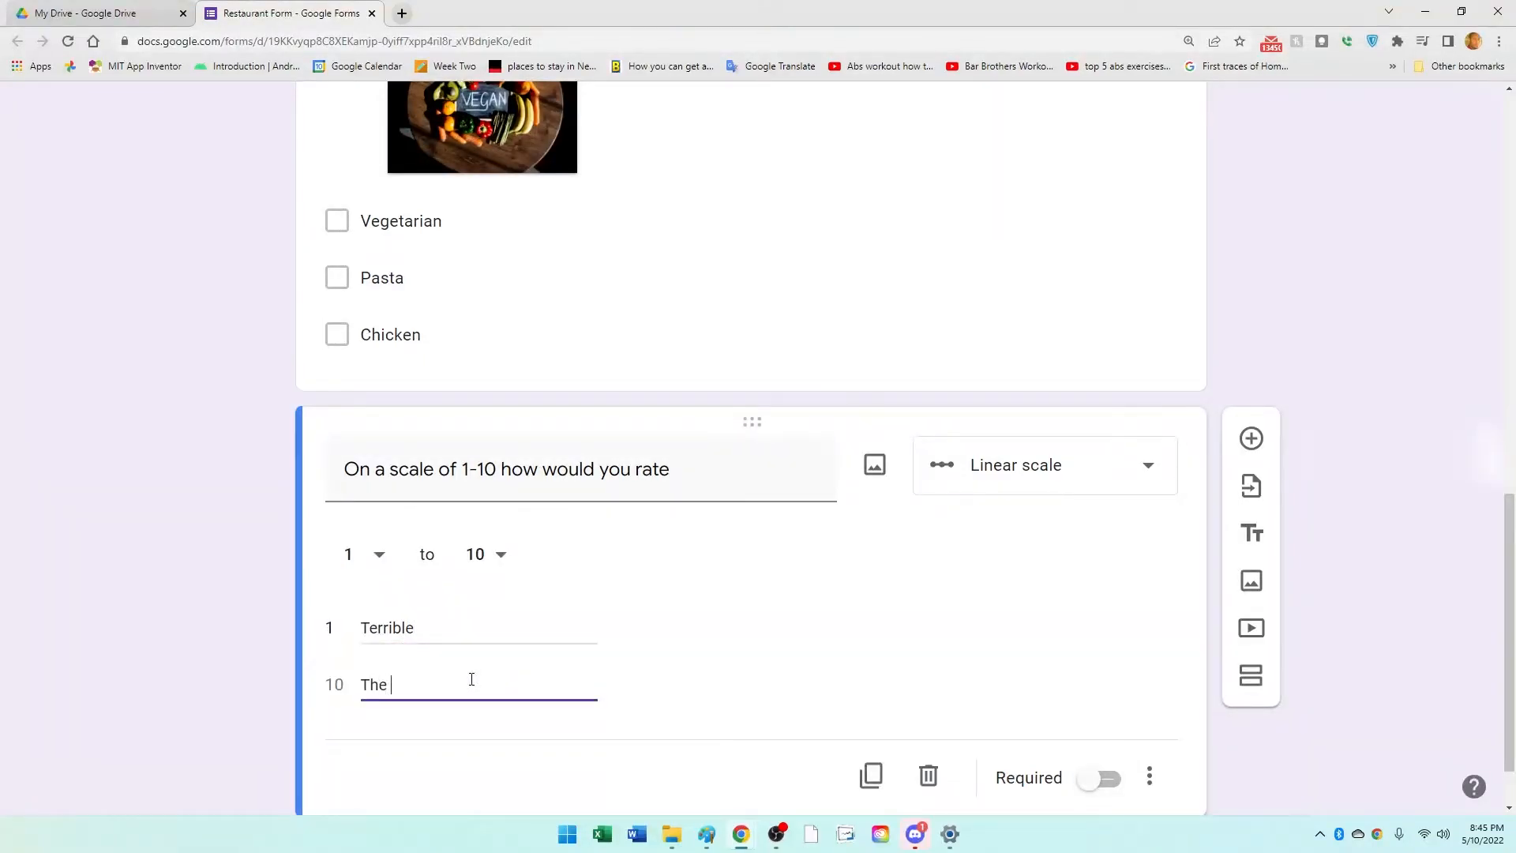
{"action": "type", "text": "best in the world"}
Step: Add a new blank question below the linear scale question
{"action": "scroll", "coordinate": [1079, 498], "scroll_direction": "down", "scroll_amount": 2}
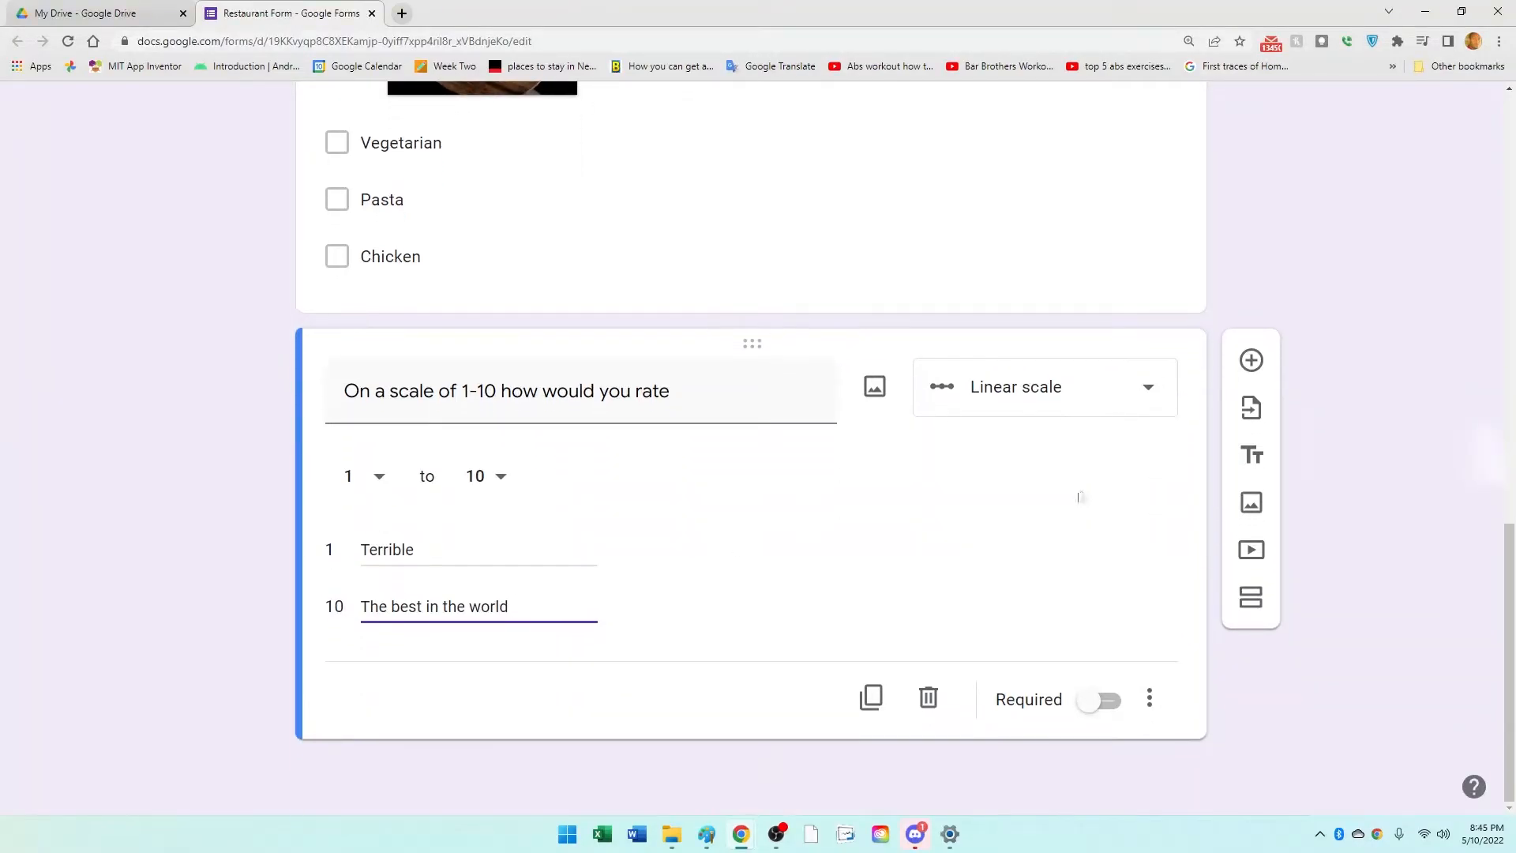
{"action": "left_click", "coordinate": [1250, 360]}
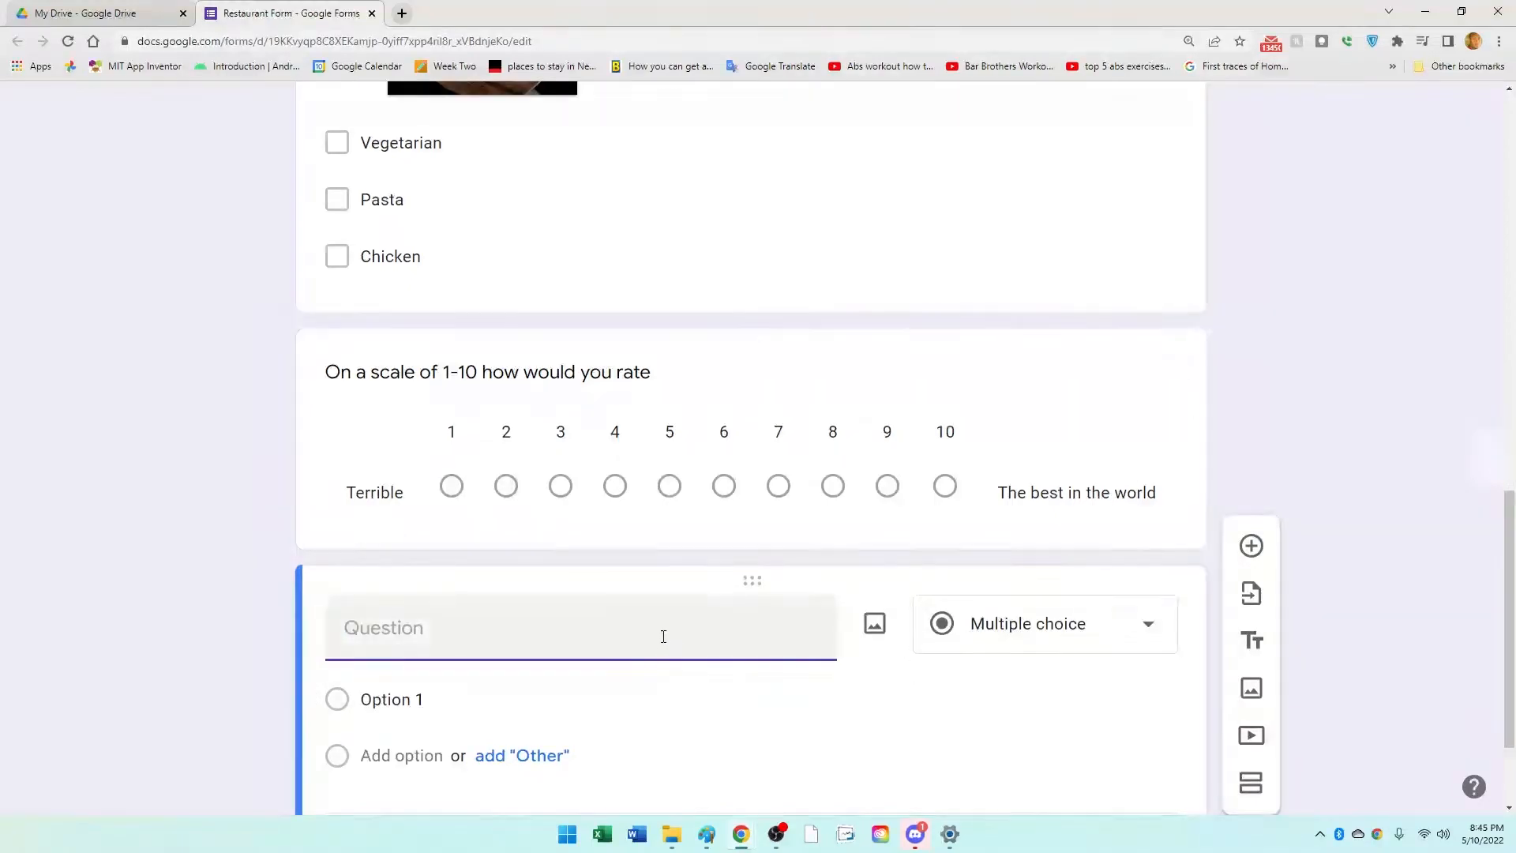
{"action": "scroll", "coordinate": [821, 632], "scroll_direction": "down", "scroll_amount": 2}
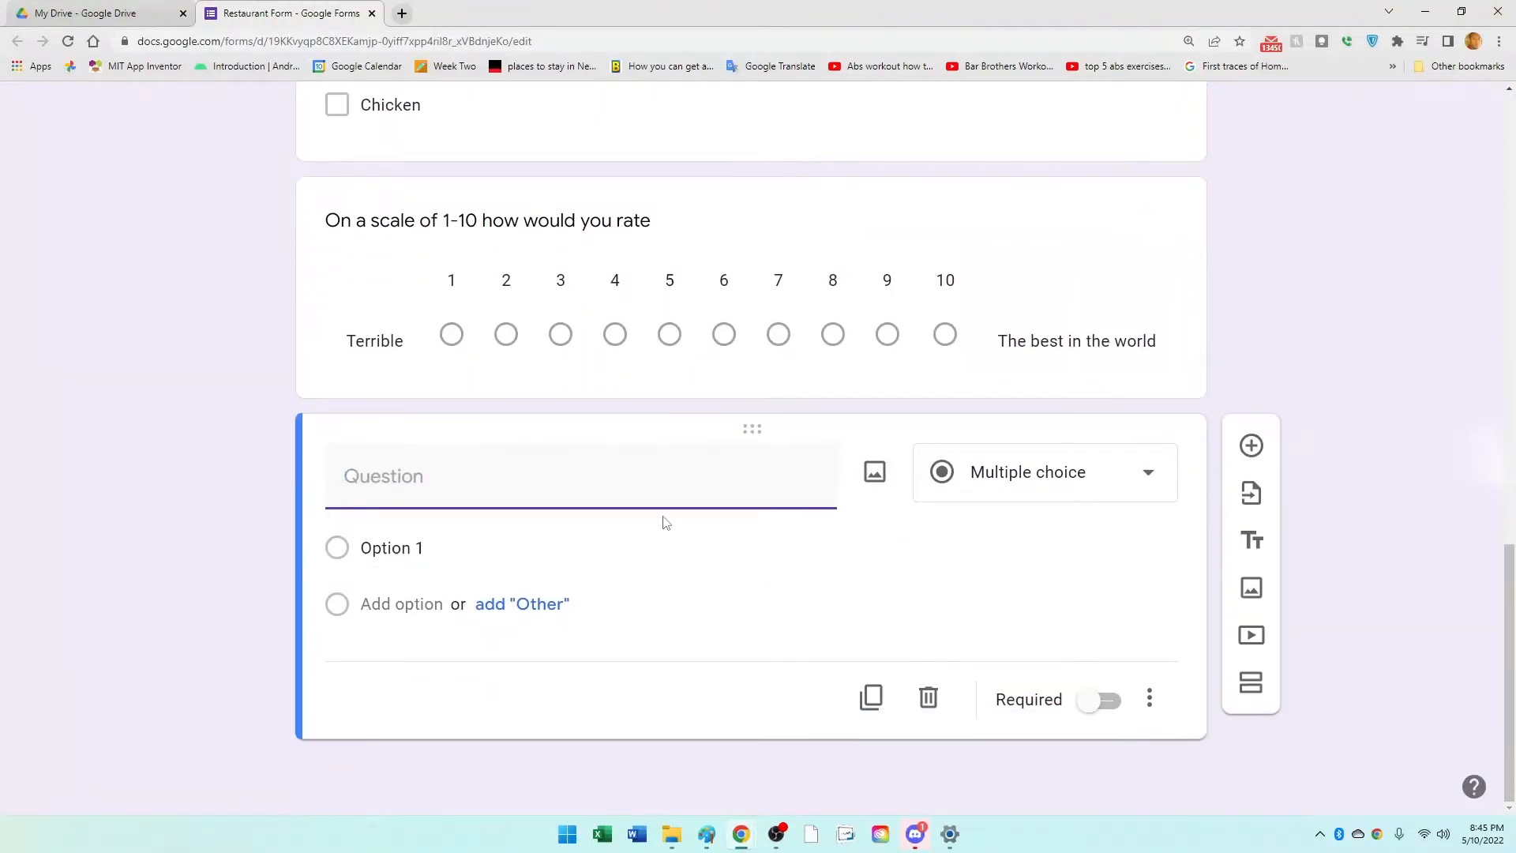
Step: Examine the question types available for the new question, from Short answer through Time, without choosing one
{"action": "left_click", "coordinate": [1083, 473]}
{"action": "left_click", "coordinate": [1223, 413]}
{"action": "left_click", "coordinate": [1146, 490]}
{"action": "scroll", "coordinate": [1088, 578], "scroll_direction": "down", "scroll_amount": 1}
{"action": "scroll", "coordinate": [1080, 615], "scroll_direction": "up", "scroll_amount": 1}
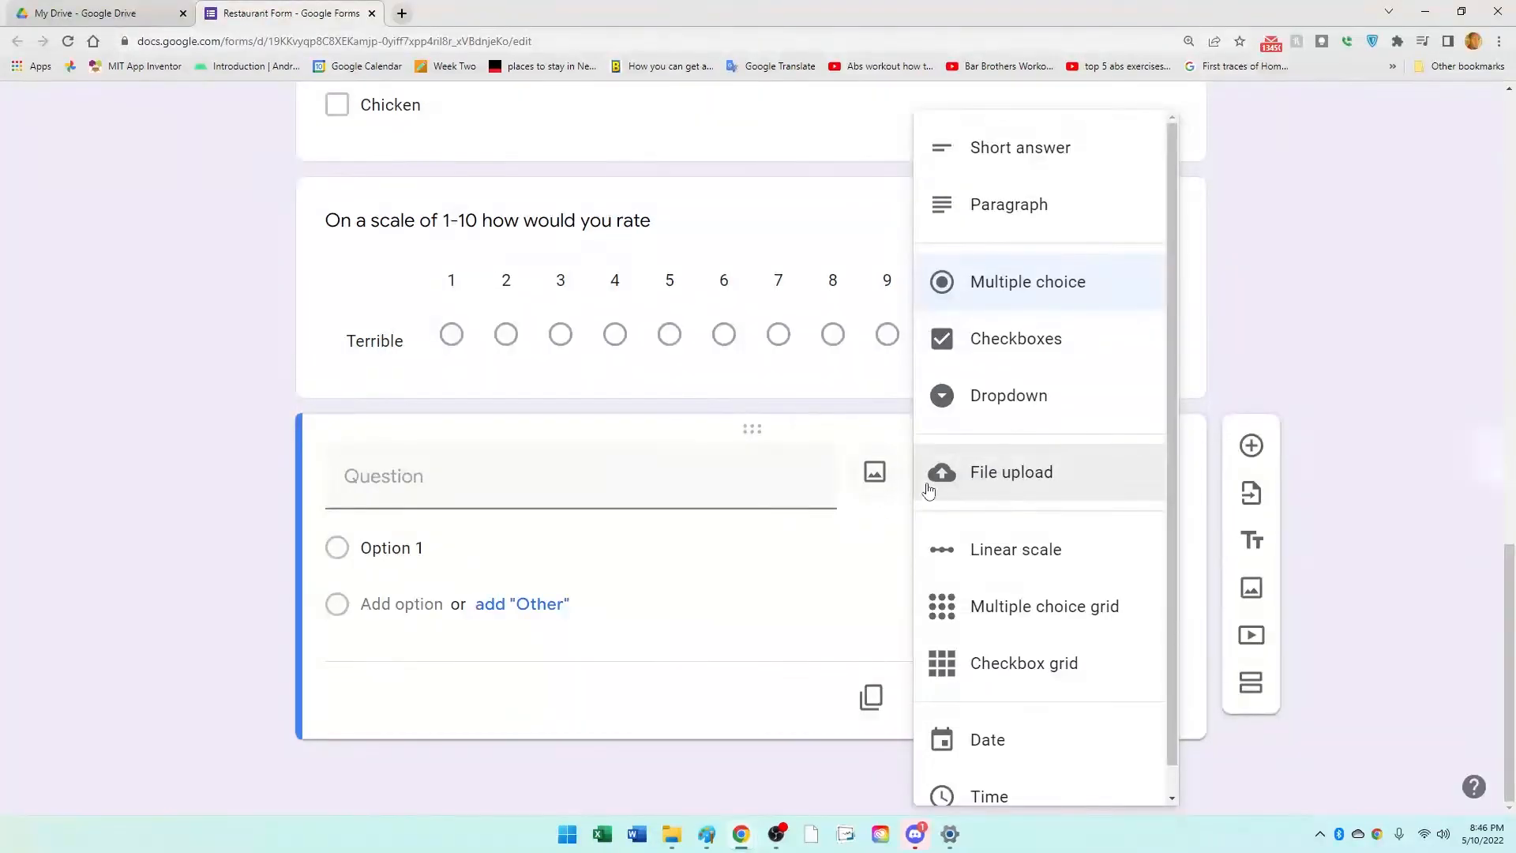
{"action": "scroll", "coordinate": [965, 501], "scroll_direction": "down", "scroll_amount": 1}
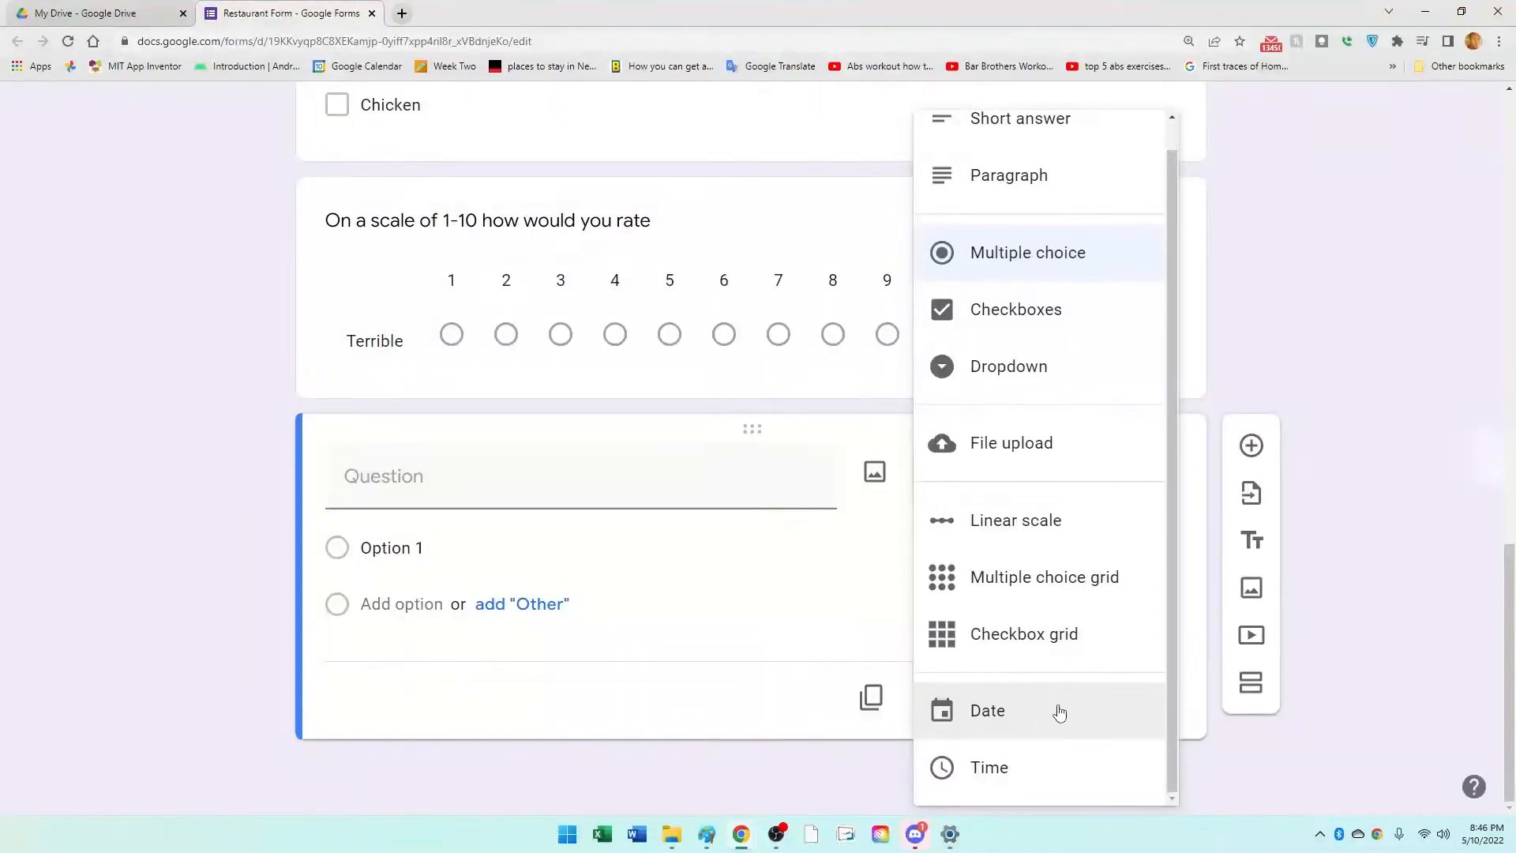
{"action": "scroll", "coordinate": [1015, 659], "scroll_direction": "up", "scroll_amount": 1}
{"action": "scroll", "coordinate": [1050, 608], "scroll_direction": "up", "scroll_amount": 2}
{"action": "scroll", "coordinate": [1054, 576], "scroll_direction": "down", "scroll_amount": 1}
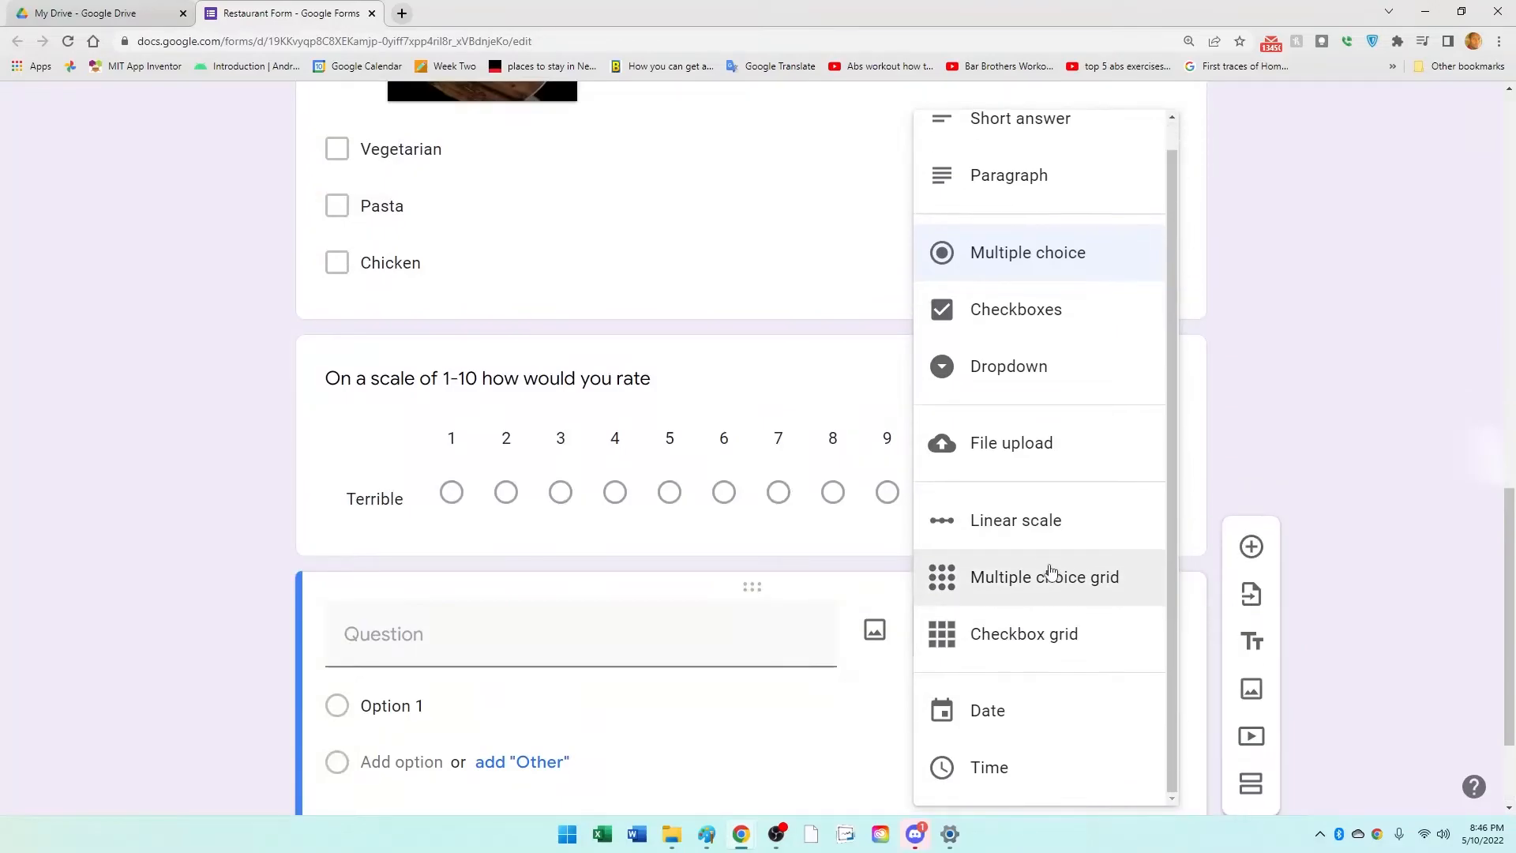
{"action": "left_click", "coordinate": [1049, 96]}
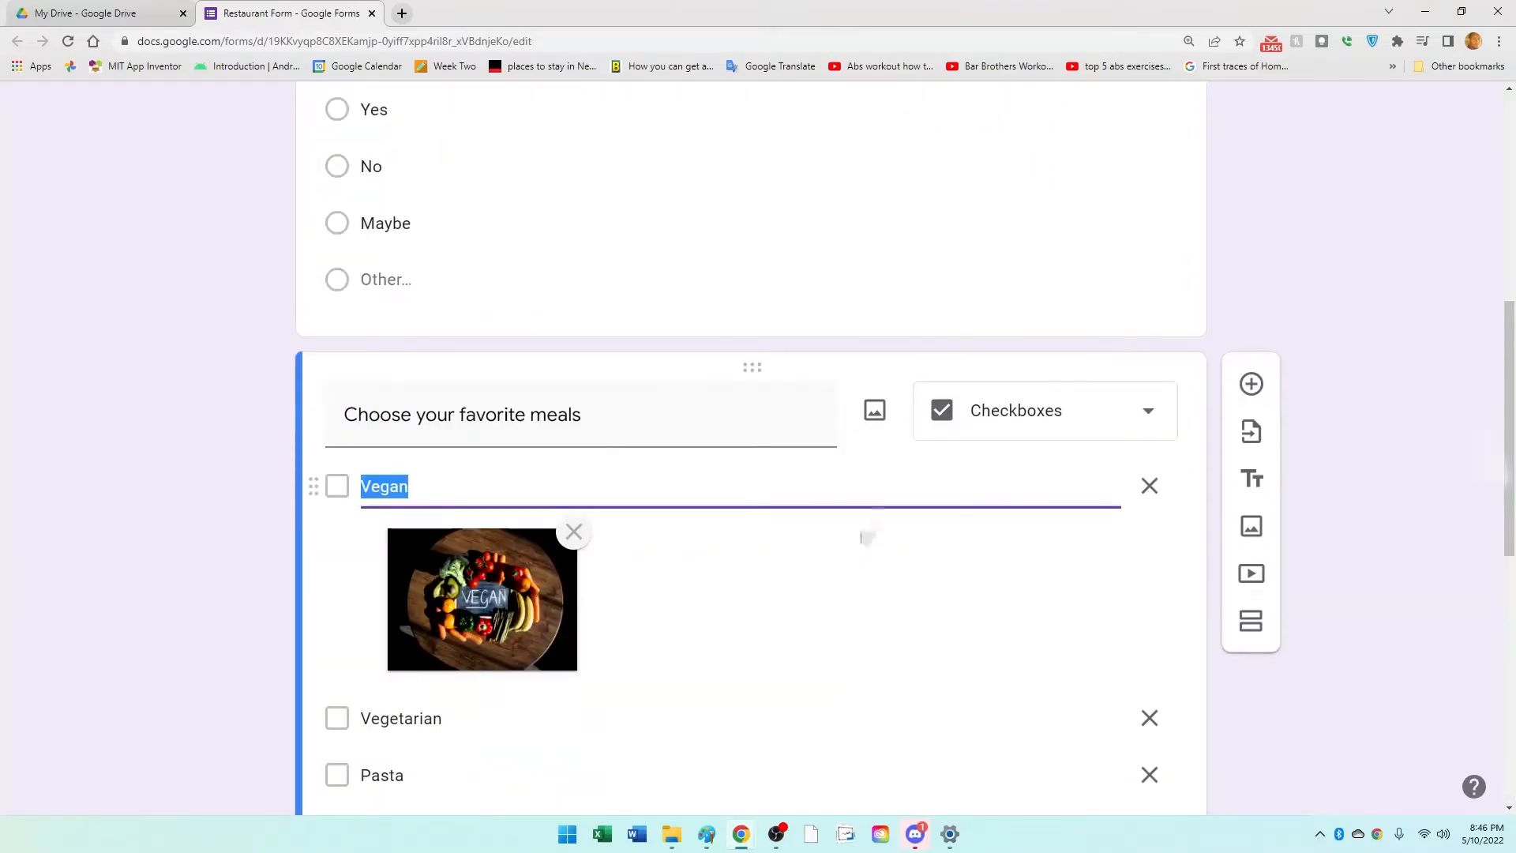
Step: Title the blank last question "Email" as a short answer question and make it required
{"action": "scroll", "coordinate": [869, 565], "scroll_direction": "down", "scroll_amount": 9}
{"action": "left_click", "coordinate": [411, 681]}
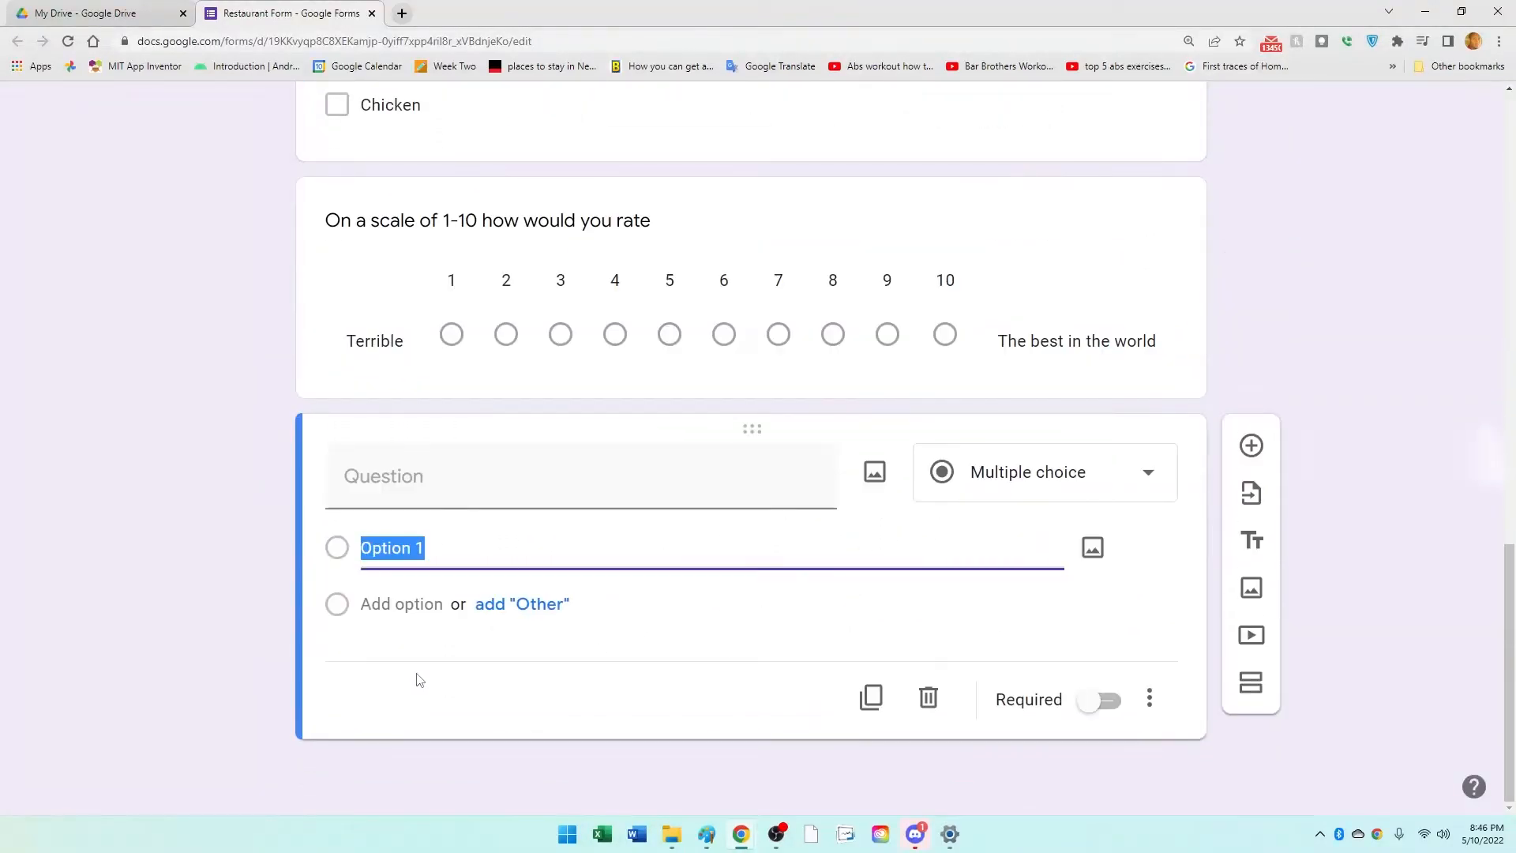
{"action": "left_click", "coordinate": [405, 481]}
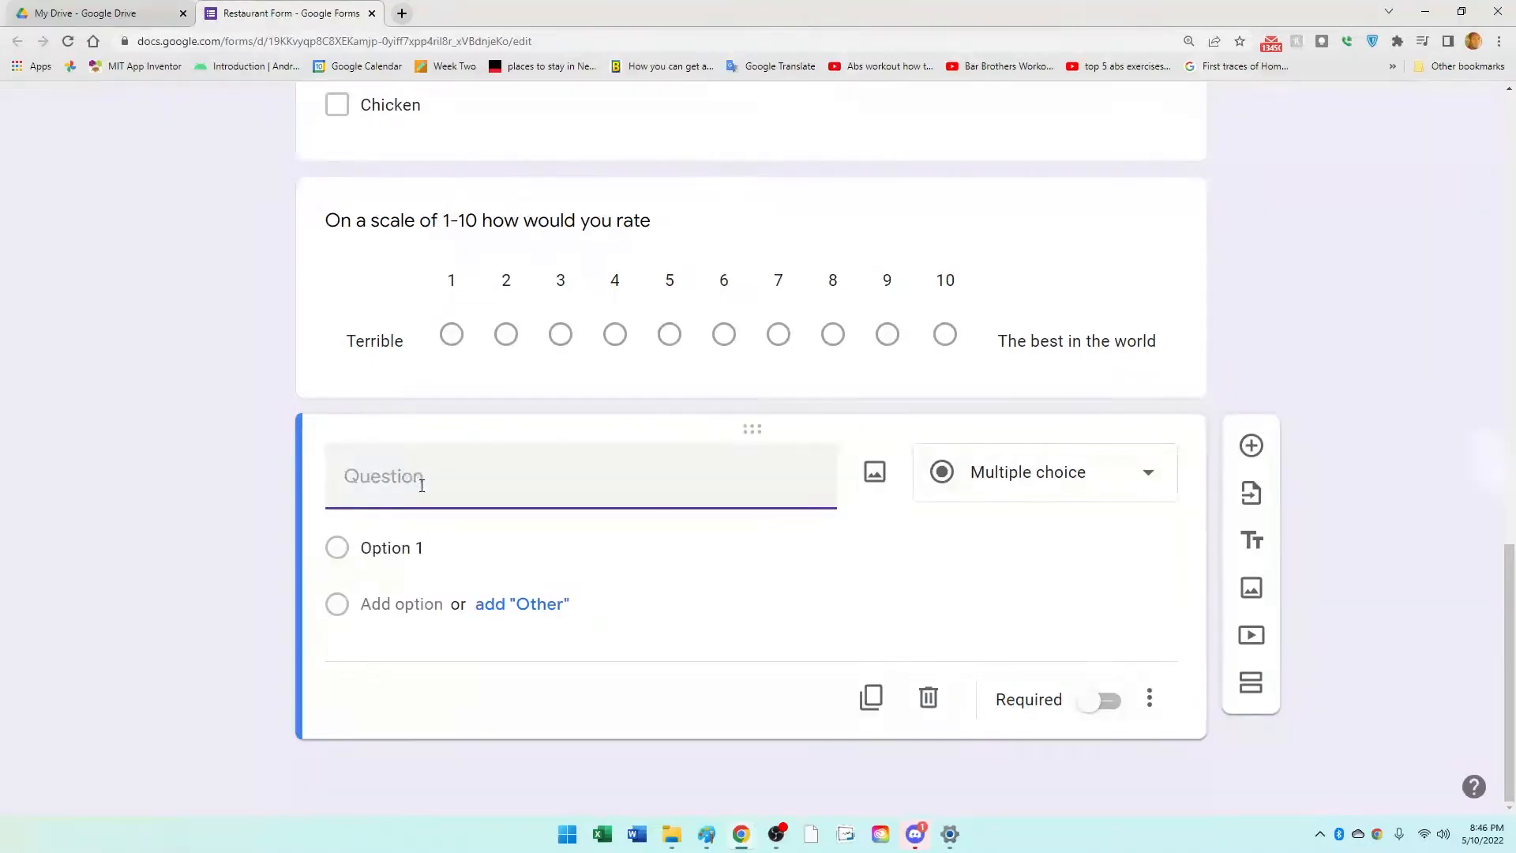
{"action": "type", "text": "E,"}
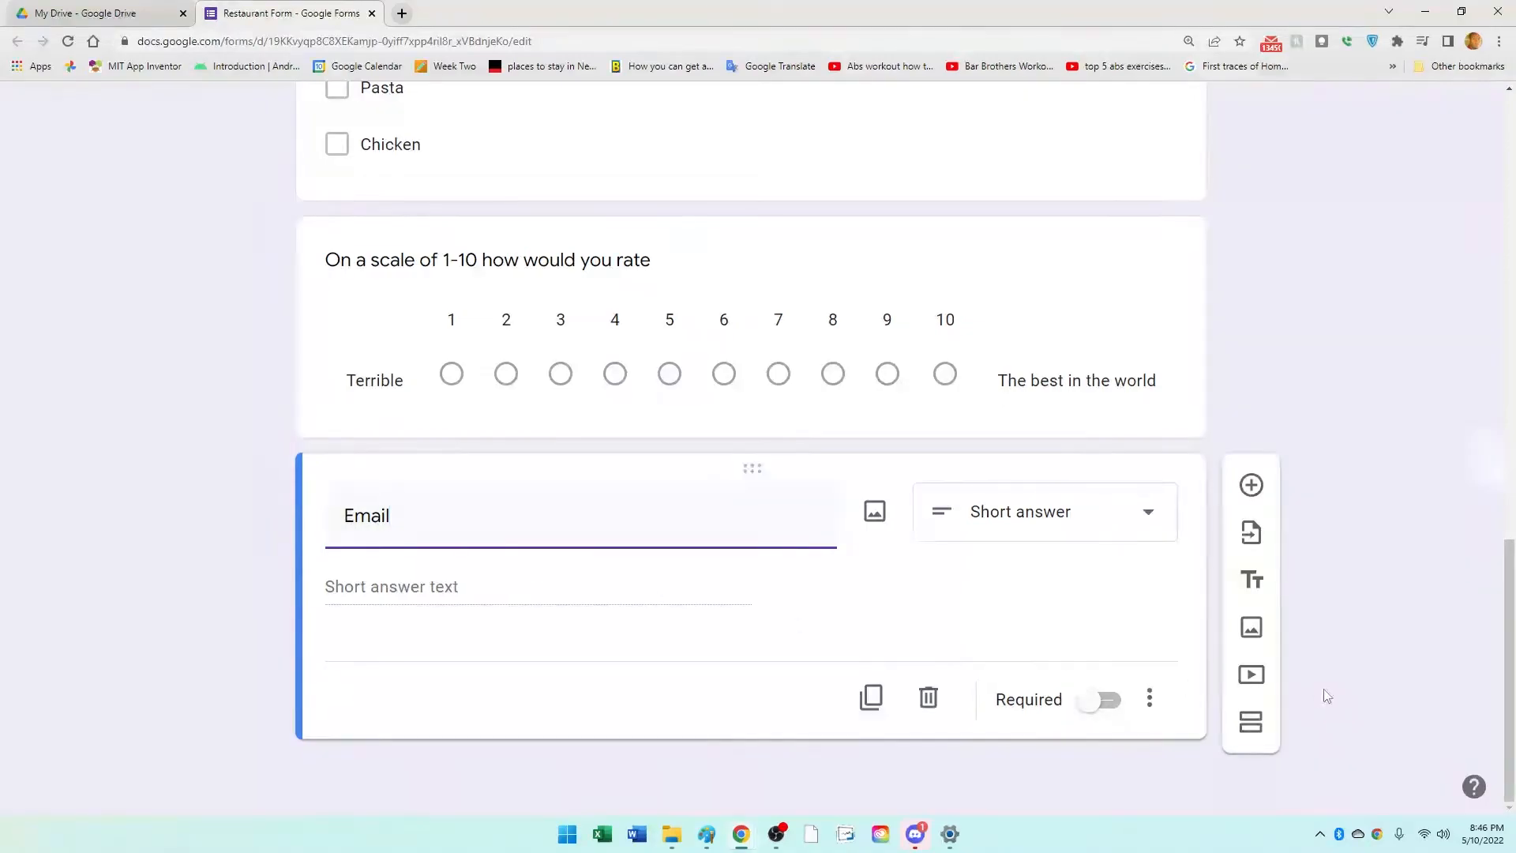
{"action": "left_click", "coordinate": [1147, 702]}
{"action": "left_click", "coordinate": [1104, 739]}
{"action": "left_click", "coordinate": [1099, 699]}
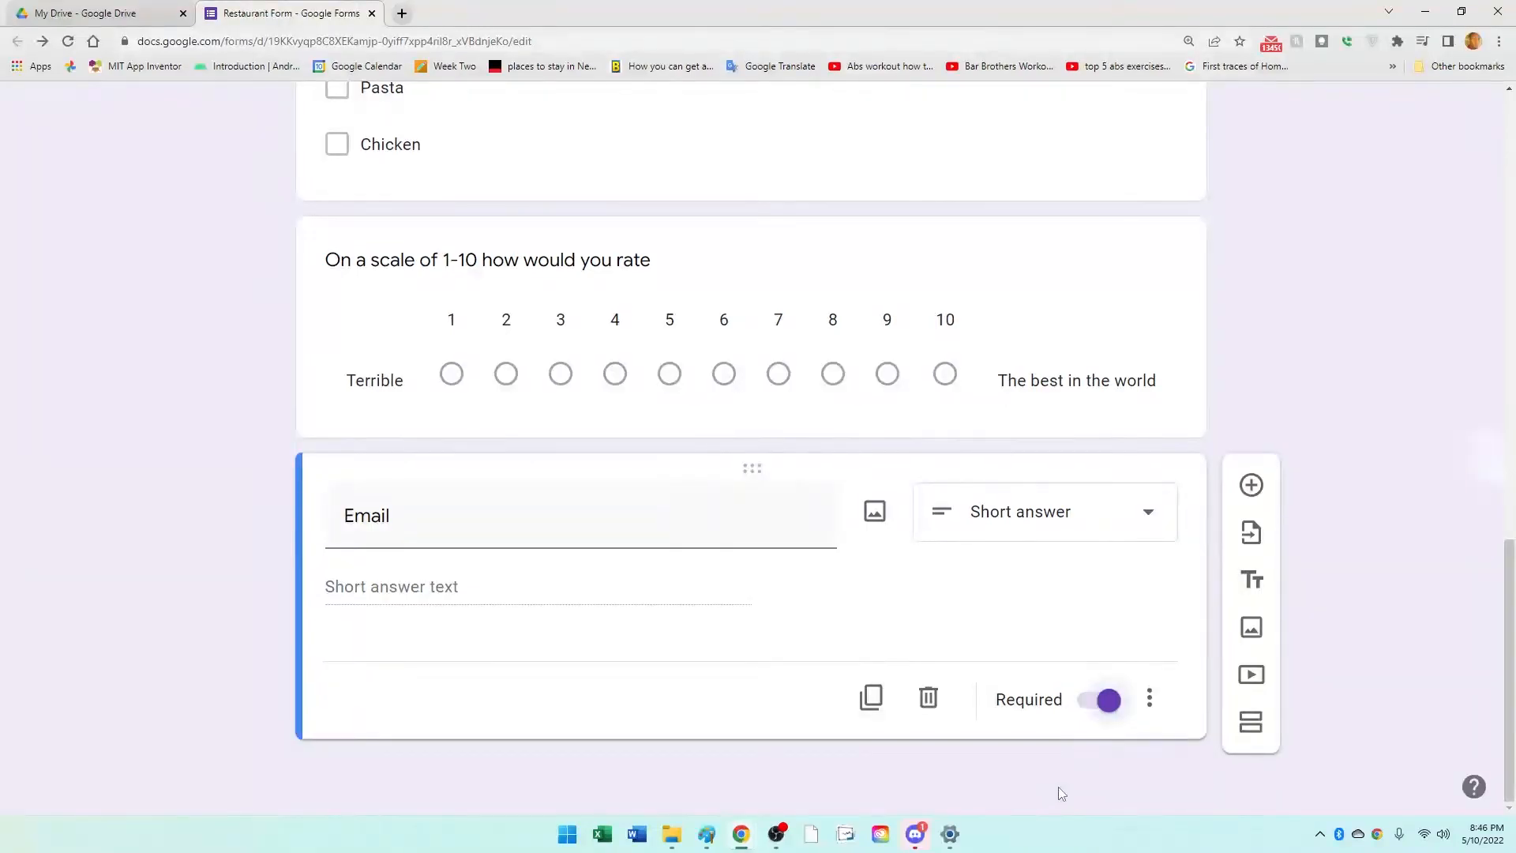
Step: Add response validation to the Email question and set its rule type to Text
{"action": "left_click", "coordinate": [1150, 700]}
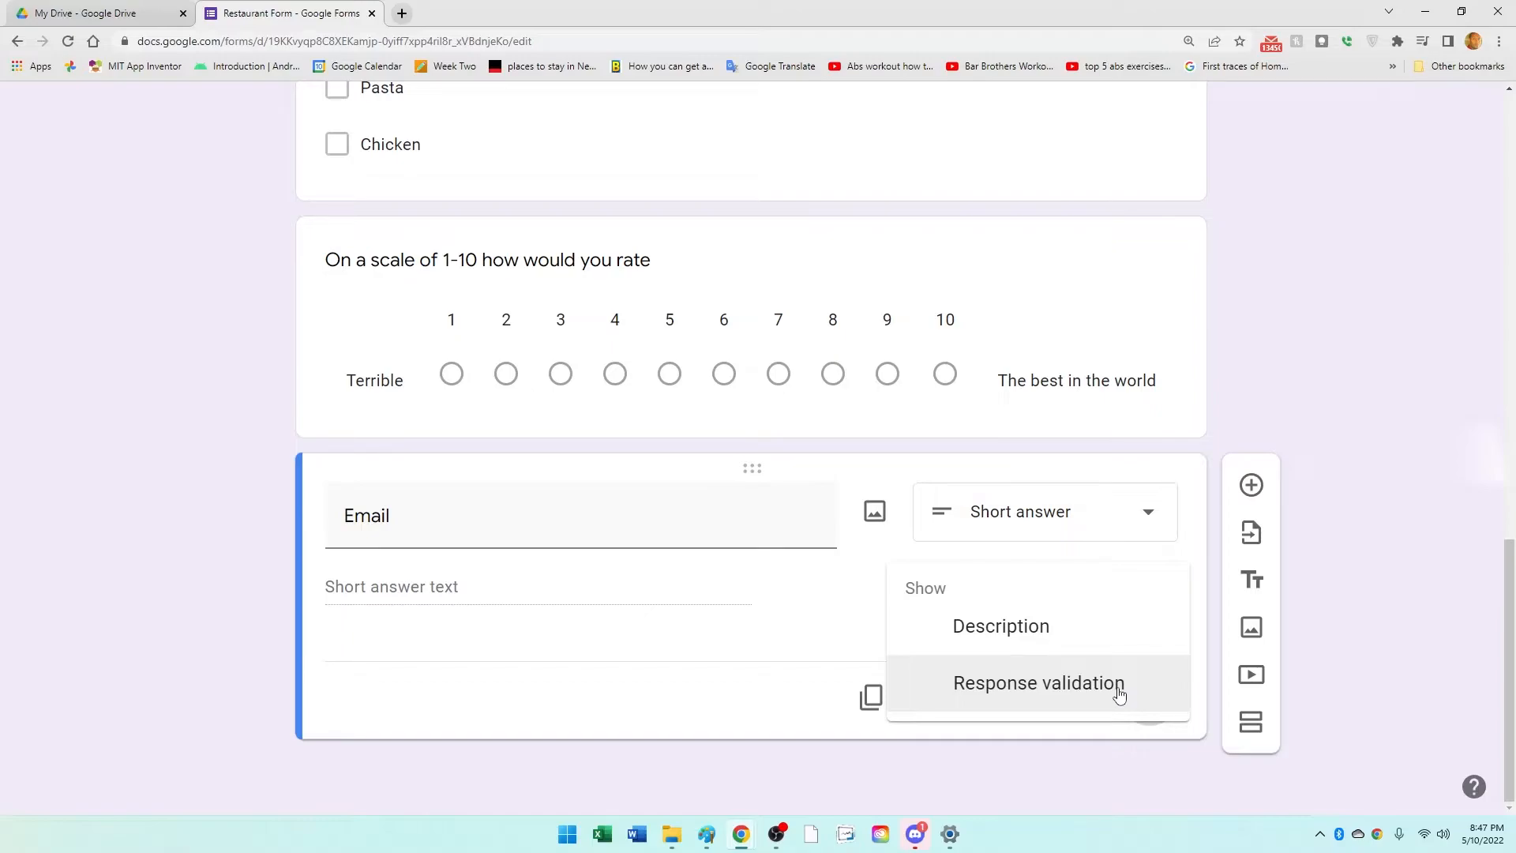
{"action": "left_click", "coordinate": [1039, 684]}
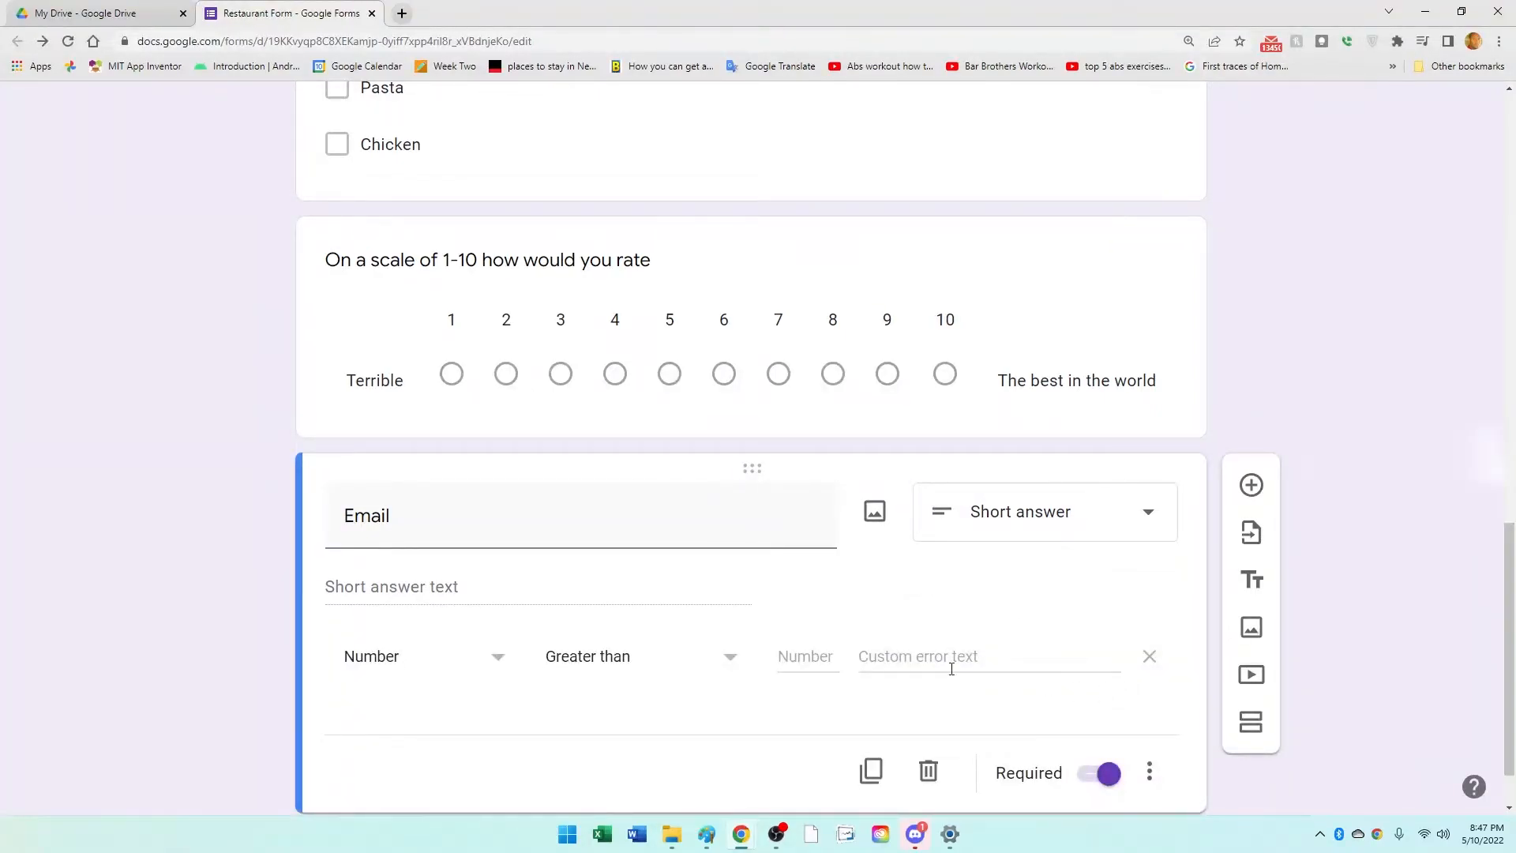
{"action": "left_click", "coordinate": [490, 663]}
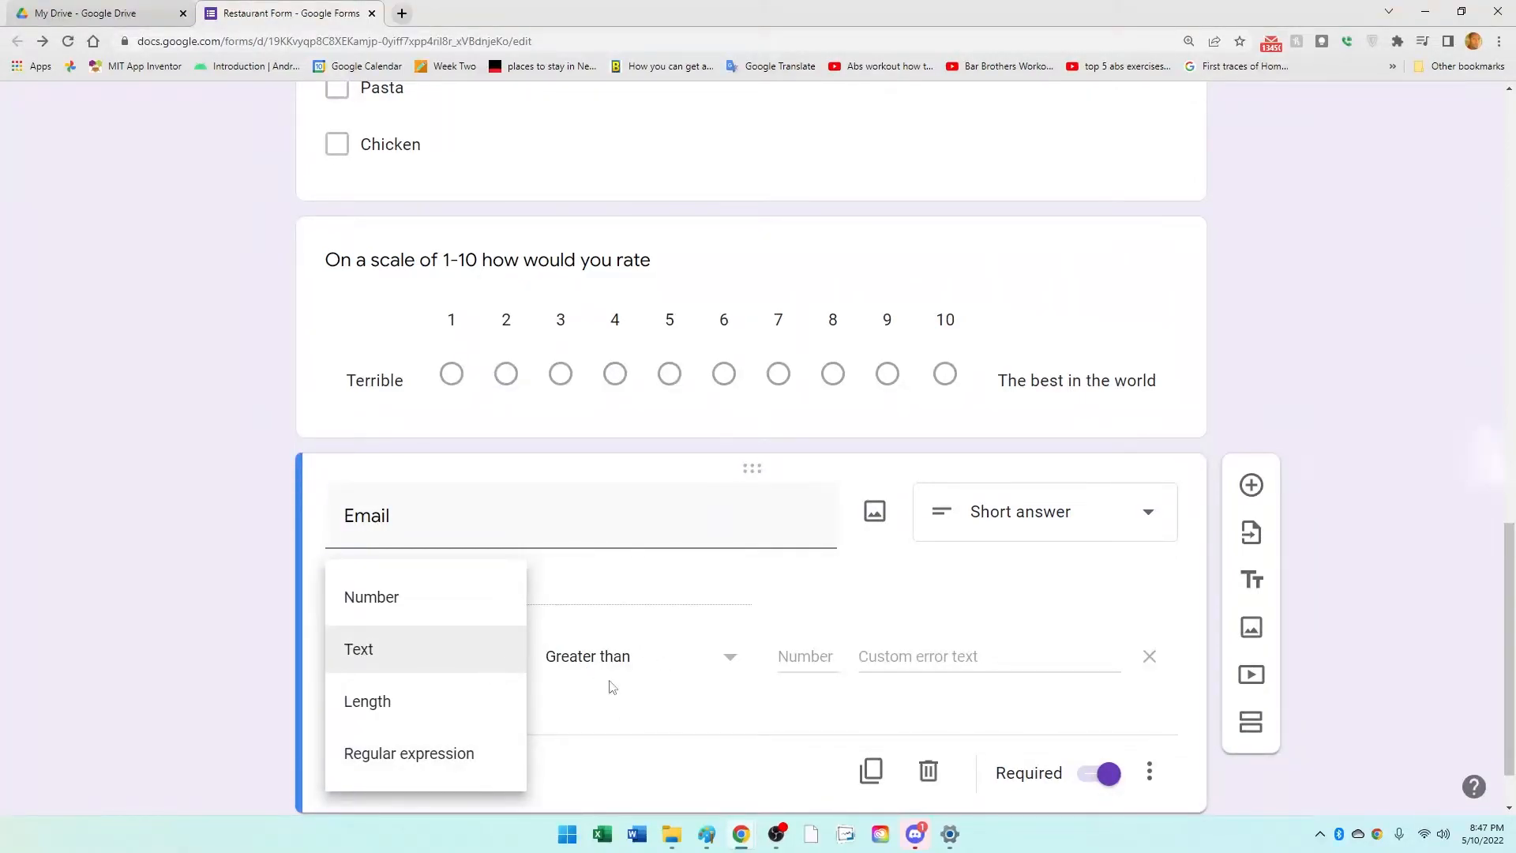
{"action": "left_click", "coordinate": [403, 662]}
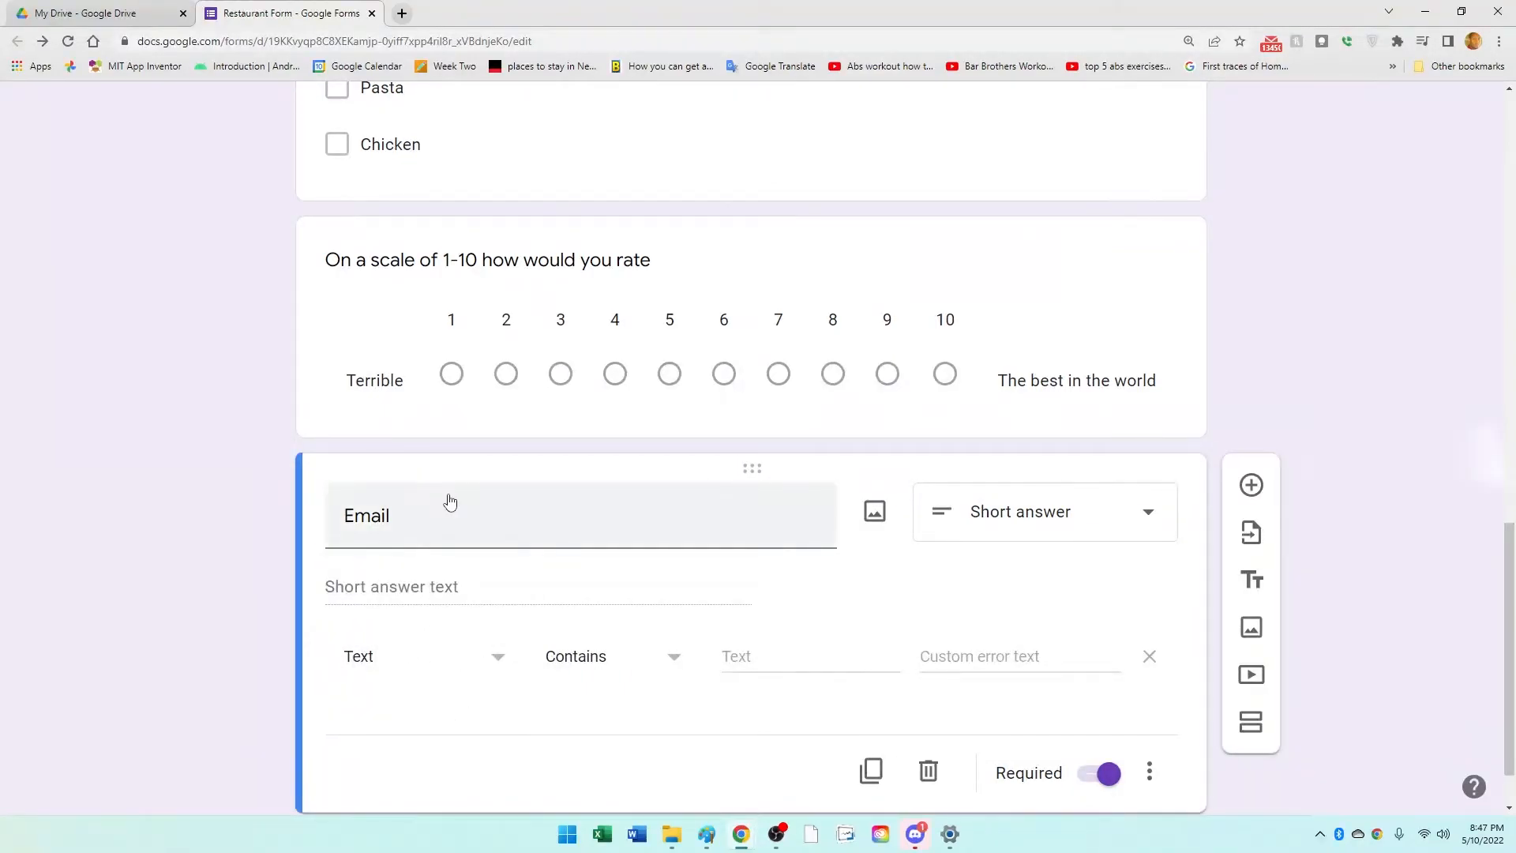
Step: Set the Email question's text validation to Contains "@"
{"action": "left_click", "coordinate": [674, 658]}
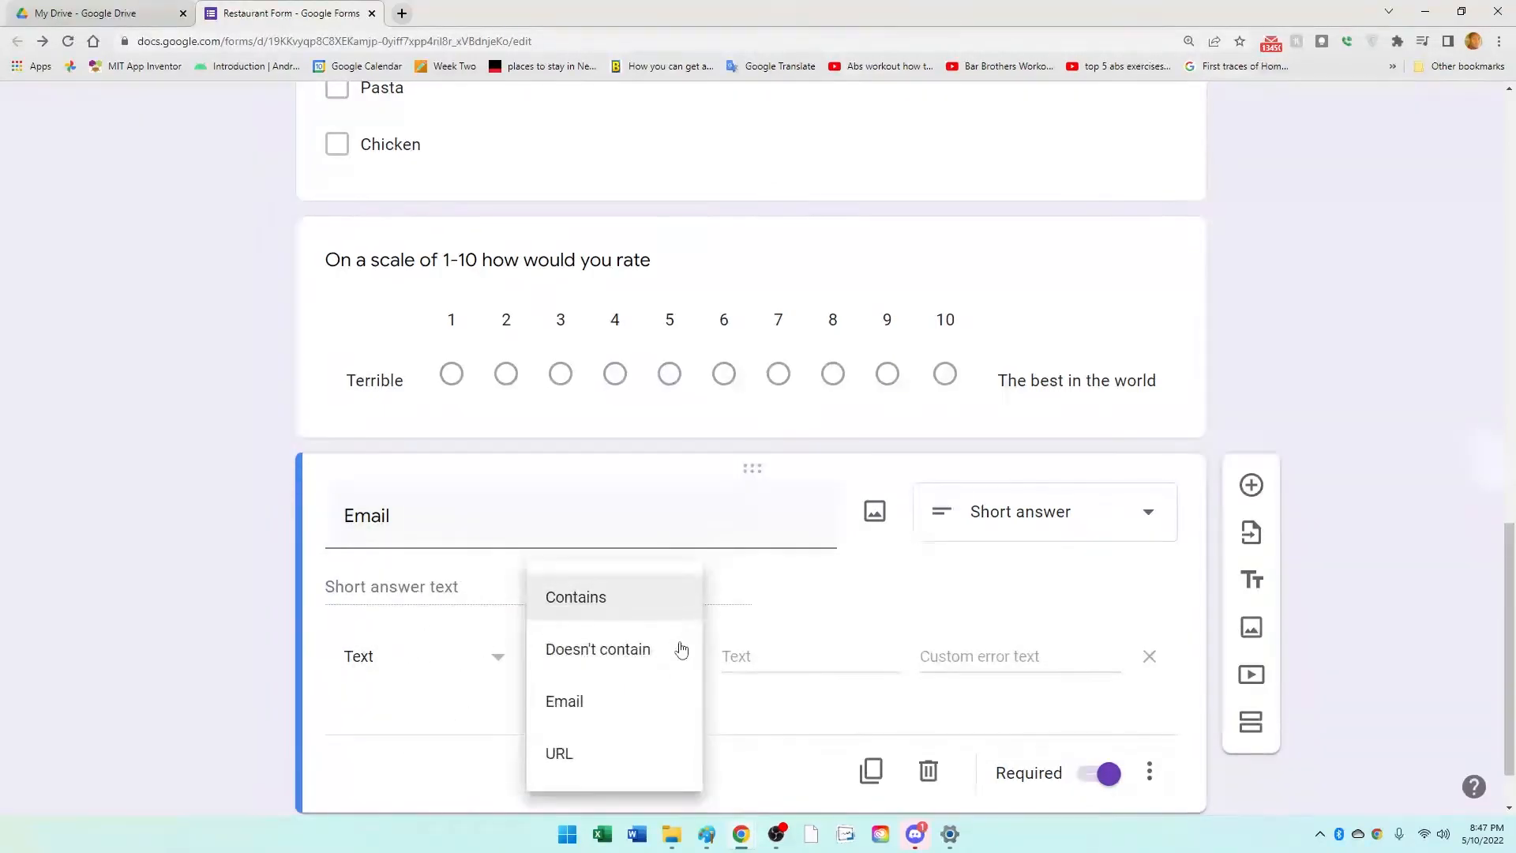
{"action": "left_click", "coordinate": [655, 612]}
{"action": "left_click", "coordinate": [790, 659]}
{"action": "type", "text": "@"}
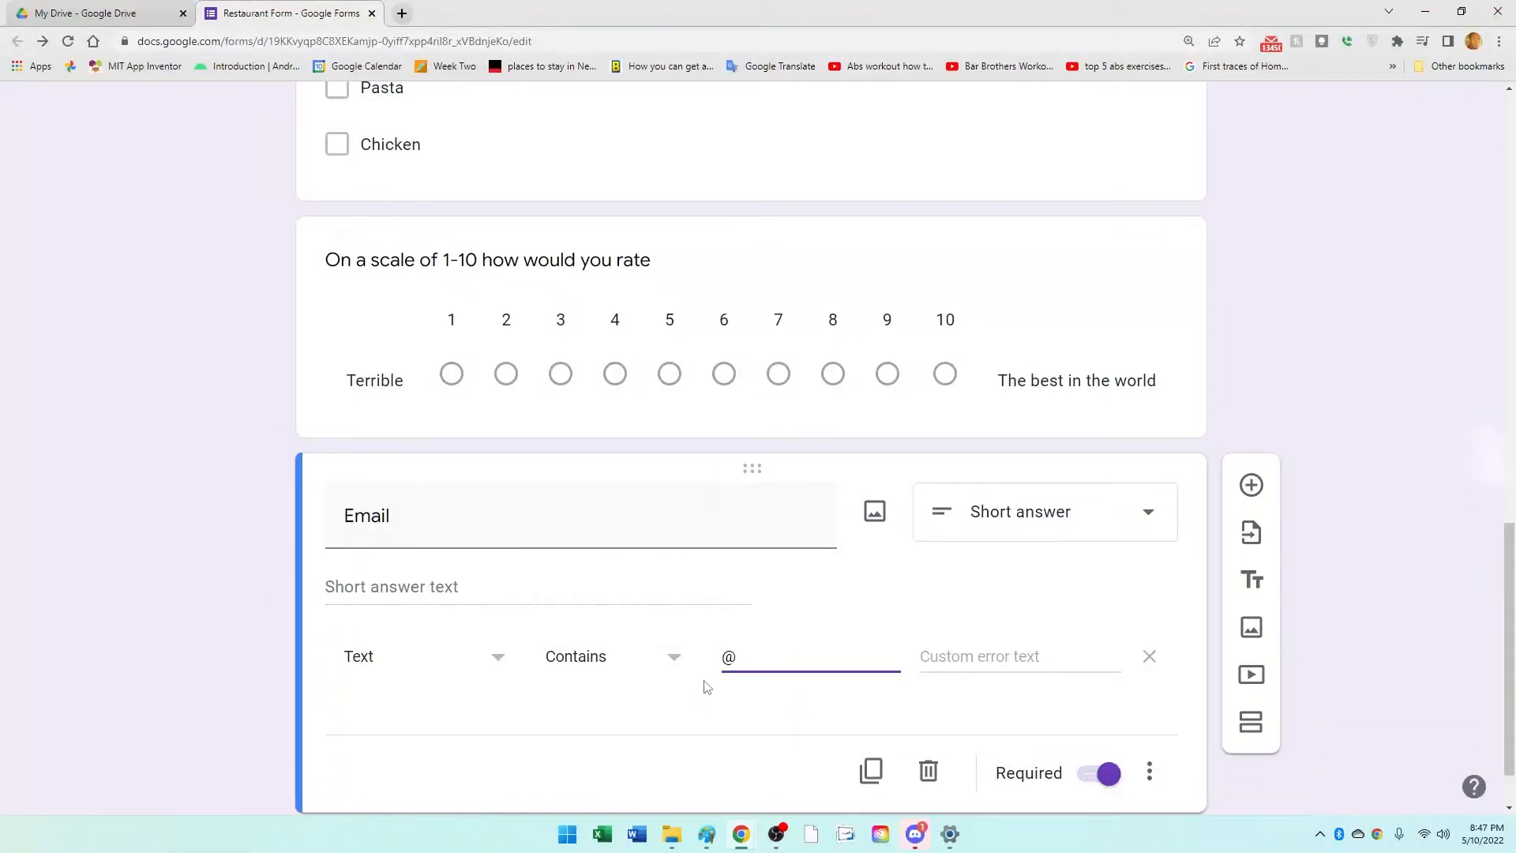
Step: Change the Email question's text validation to the Email rule, with the custom error text "So please enter a valid email"
{"action": "key", "text": "BackSpace"}
{"action": "left_click", "coordinate": [688, 655]}
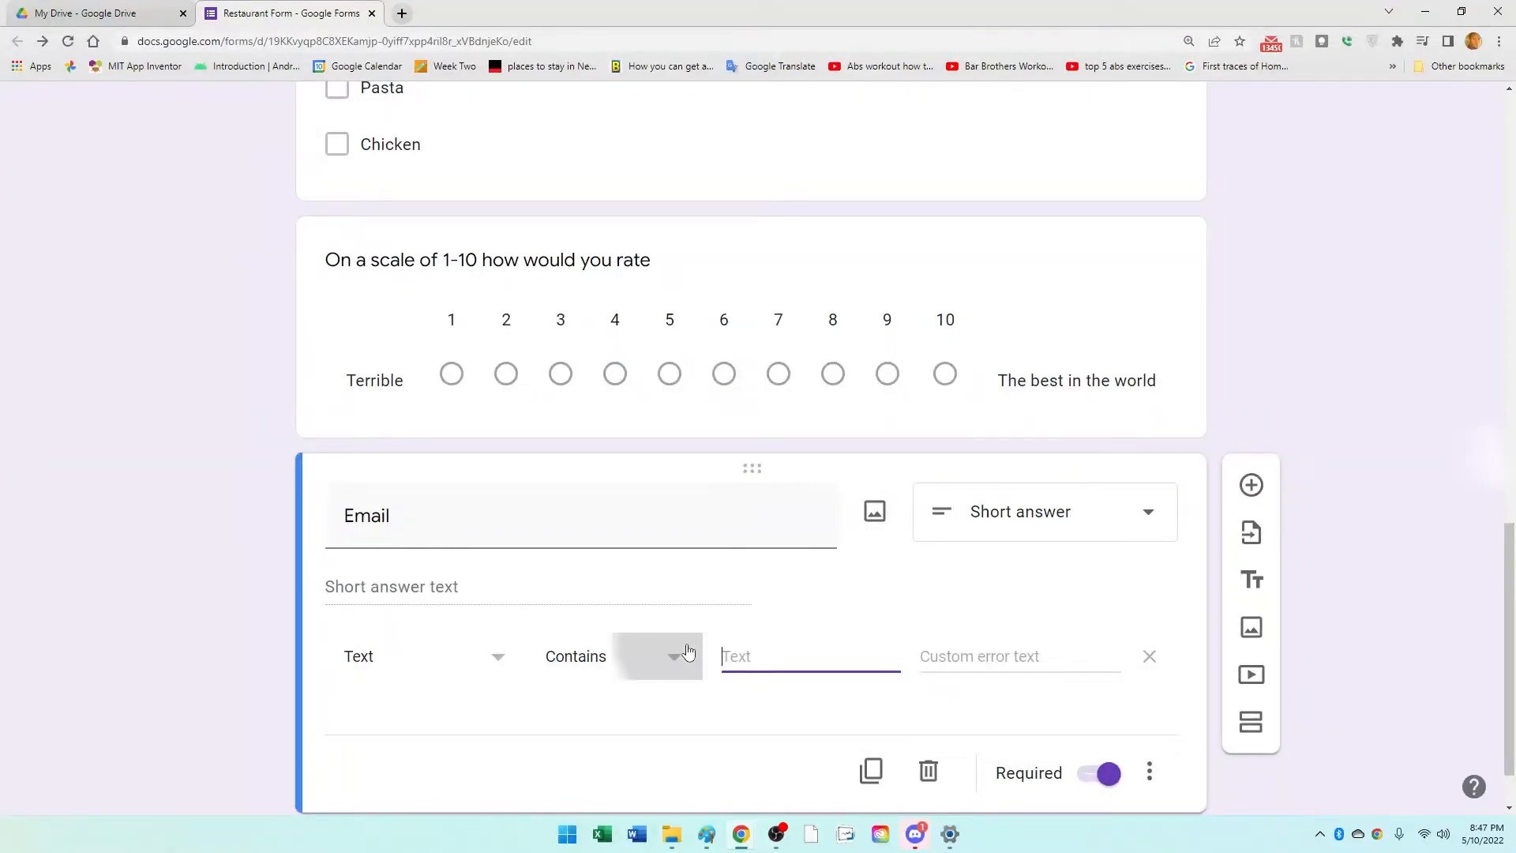
{"action": "left_click", "coordinate": [629, 710]}
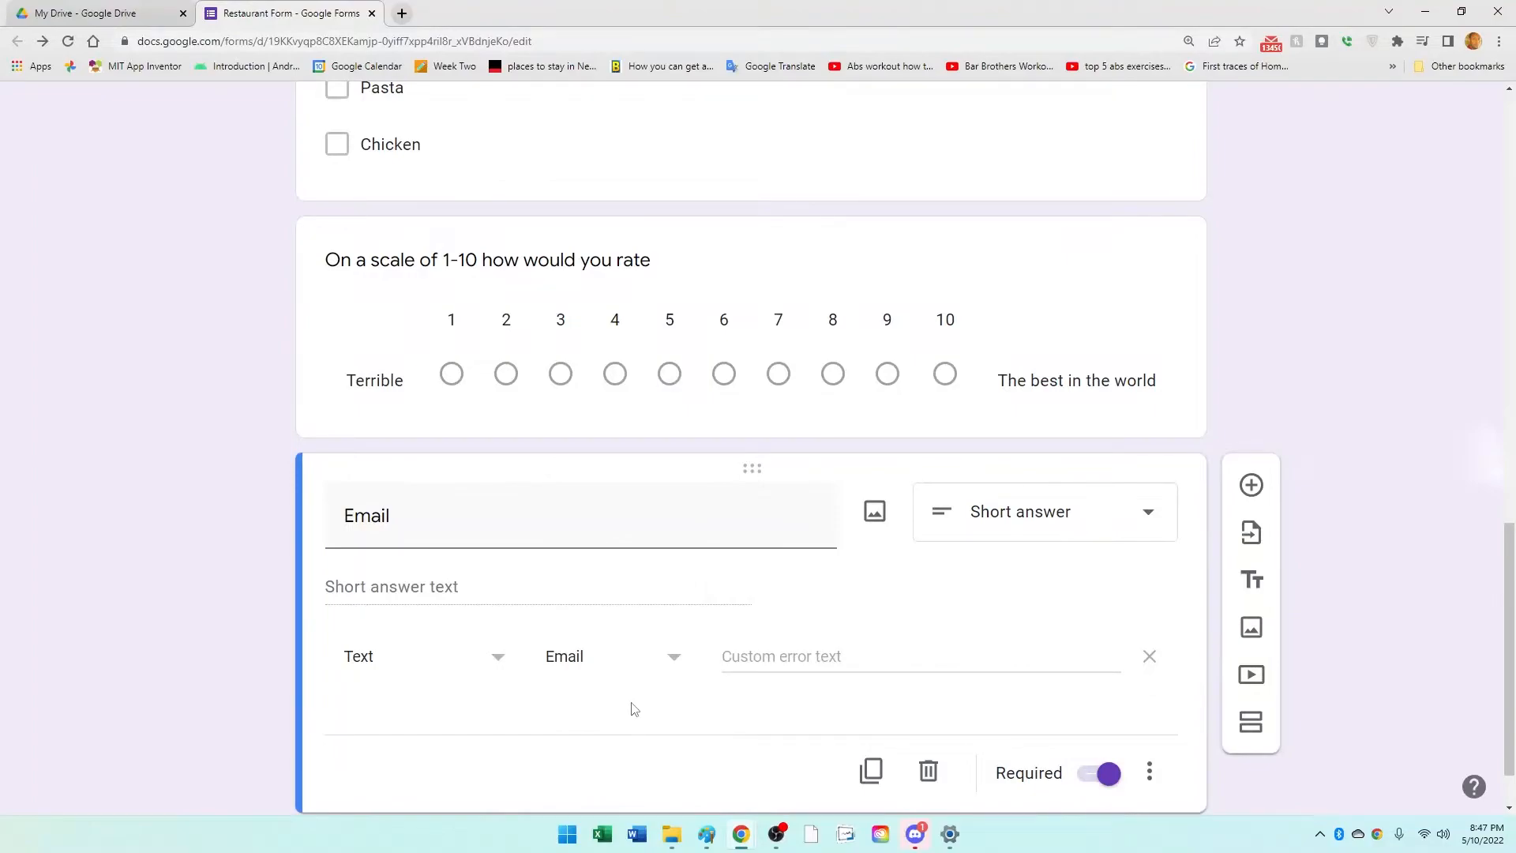
{"action": "left_click", "coordinate": [762, 656]}
{"action": "type", "text": "So please enter"}
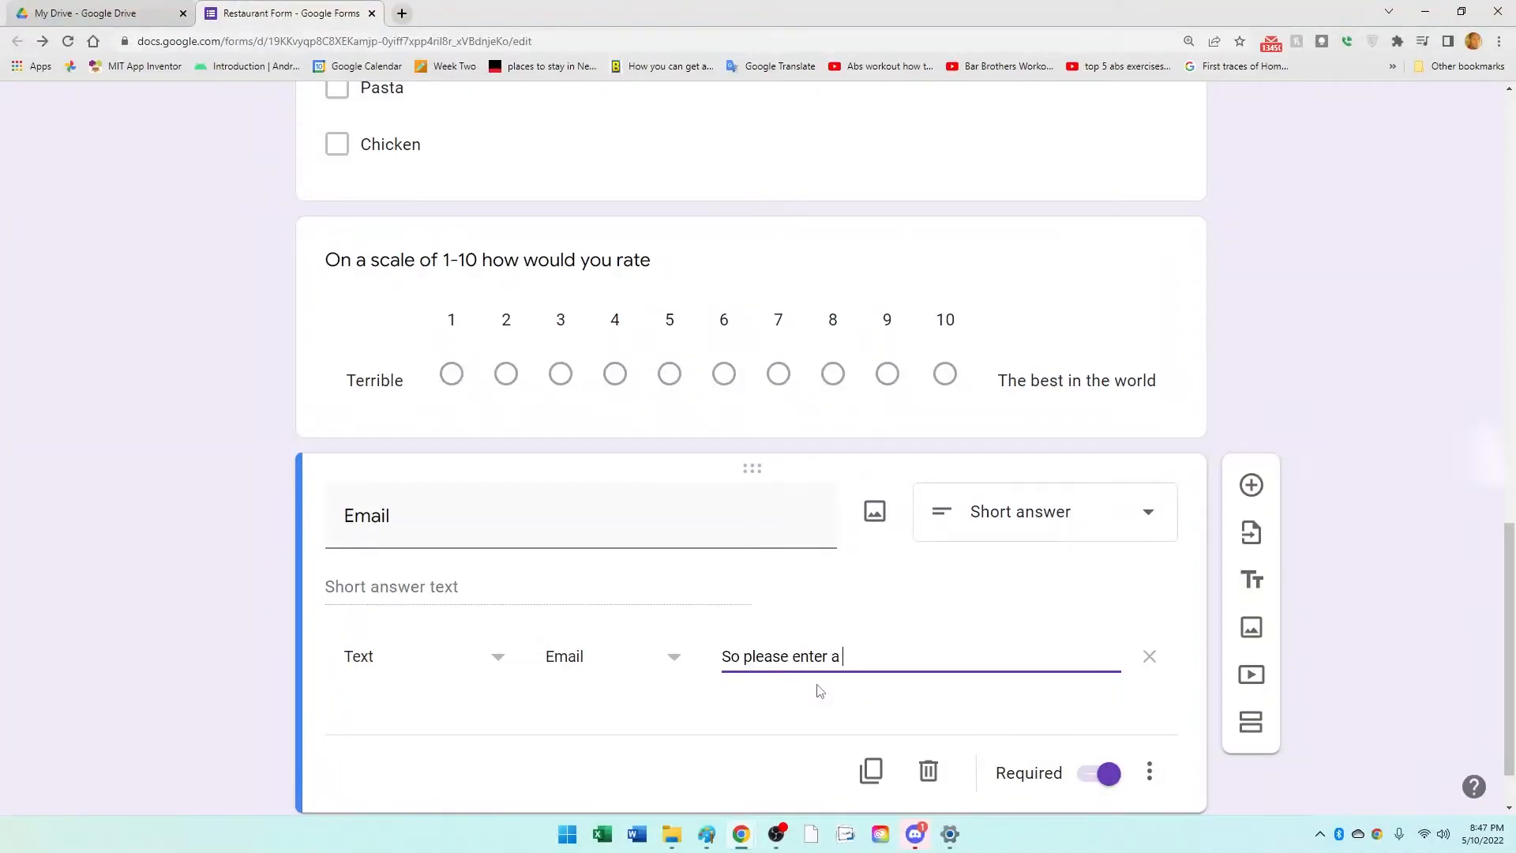
{"action": "type", "text": "ail"}
Step: Try the Number and Length validation types on the Email question, checking their conditions, and set the type to Regular expression
{"action": "left_click", "coordinate": [497, 657]}
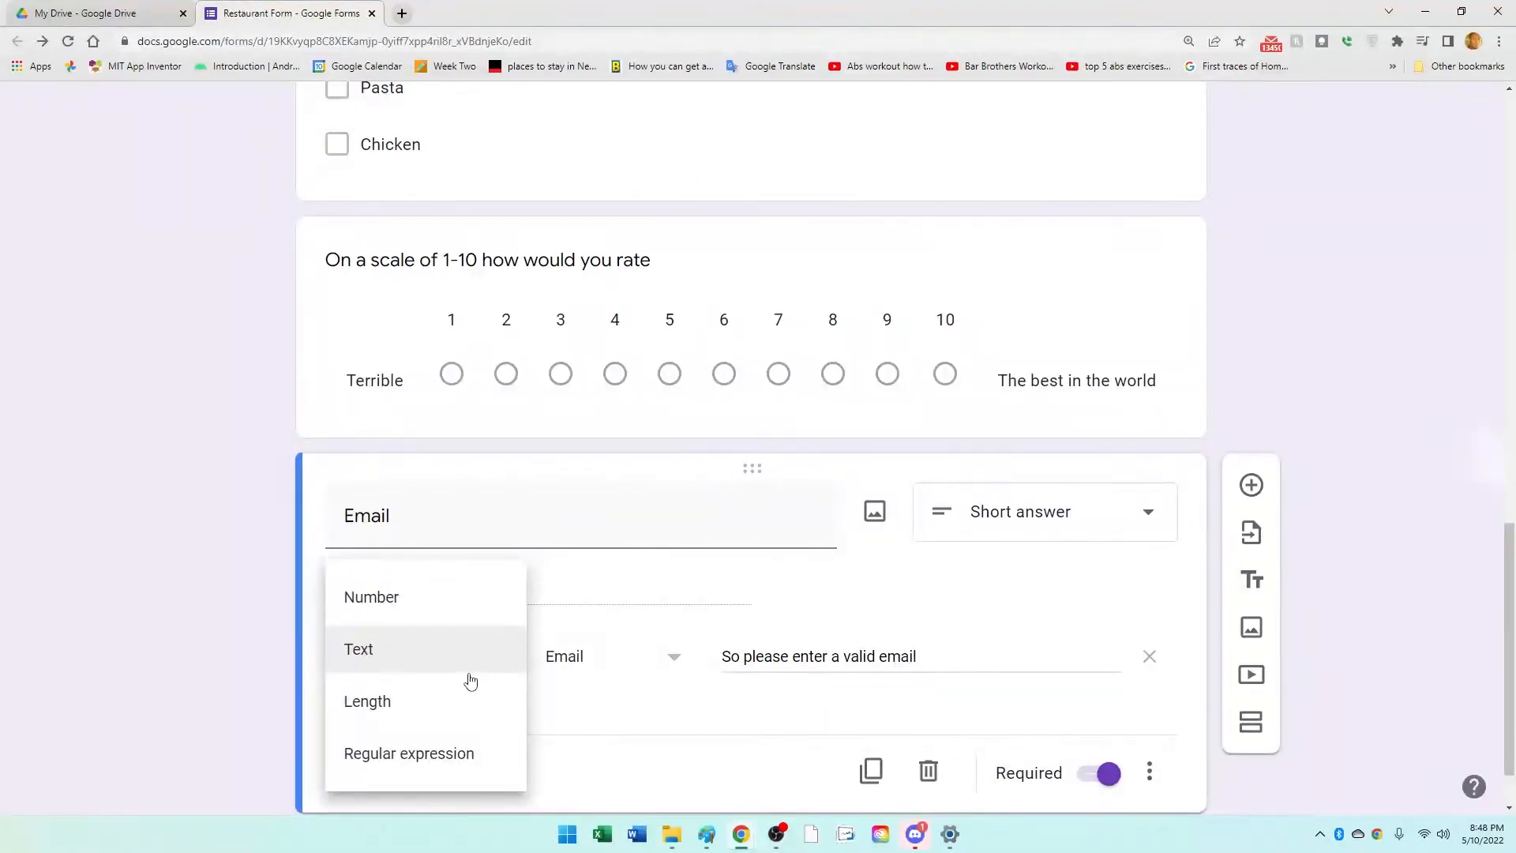
{"action": "left_click", "coordinate": [444, 605]}
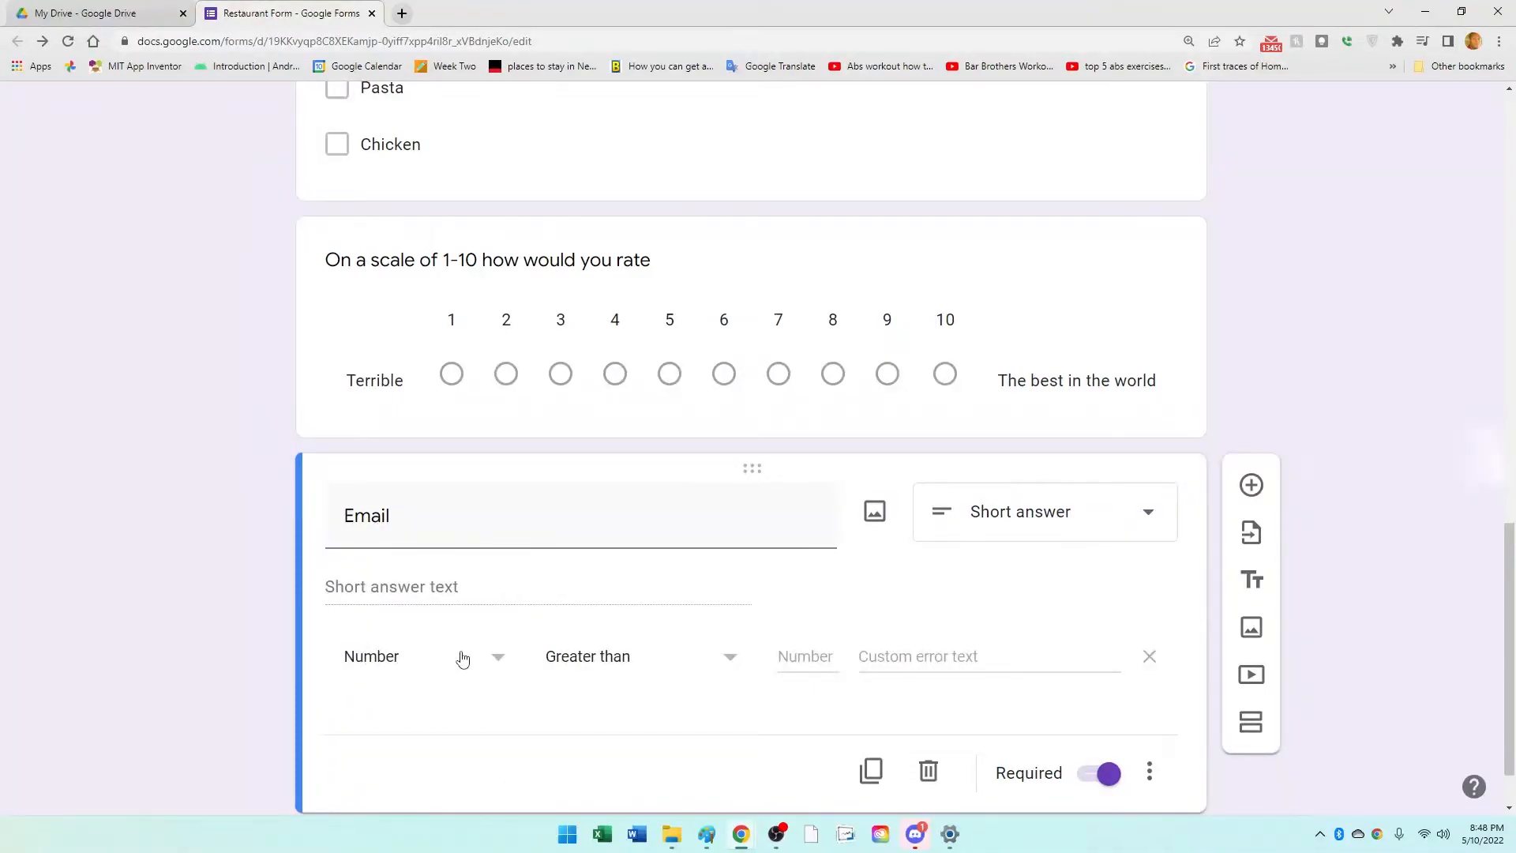
{"action": "left_click", "coordinate": [646, 662]}
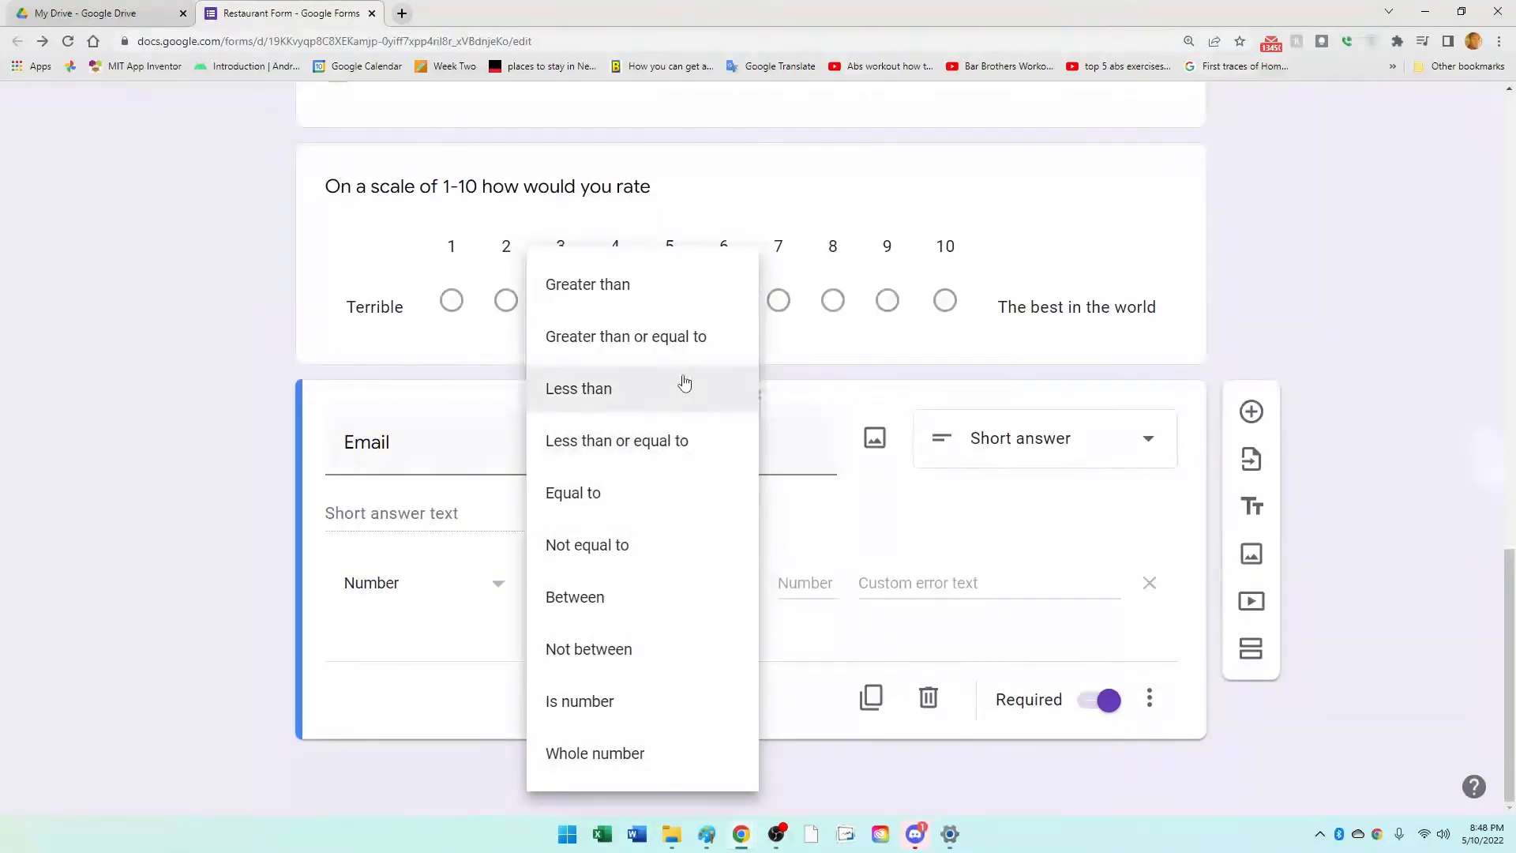
{"action": "left_click", "coordinate": [496, 588]}
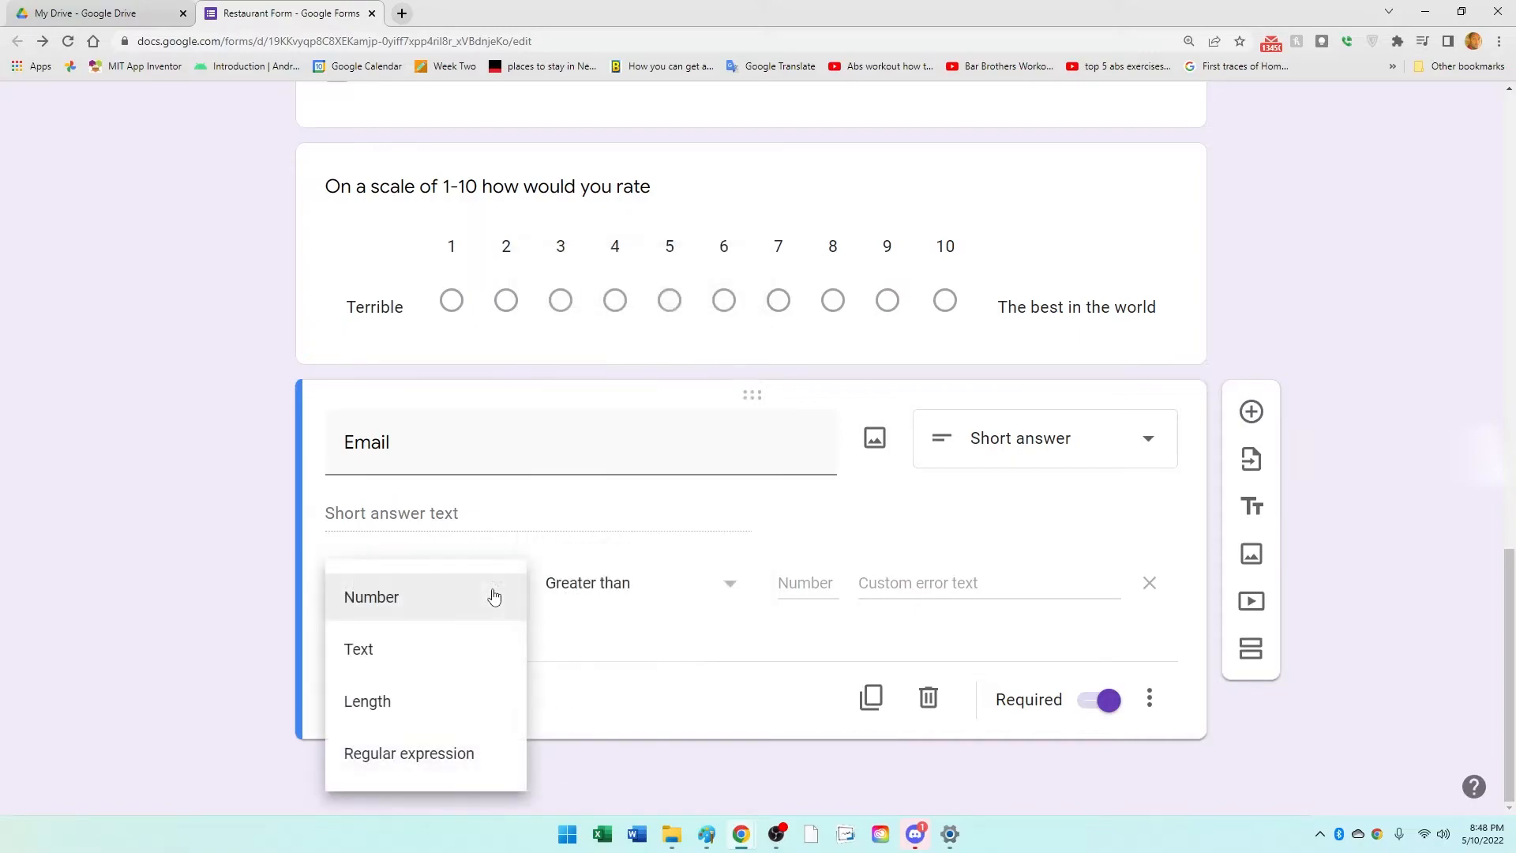
{"action": "left_click", "coordinate": [440, 717]}
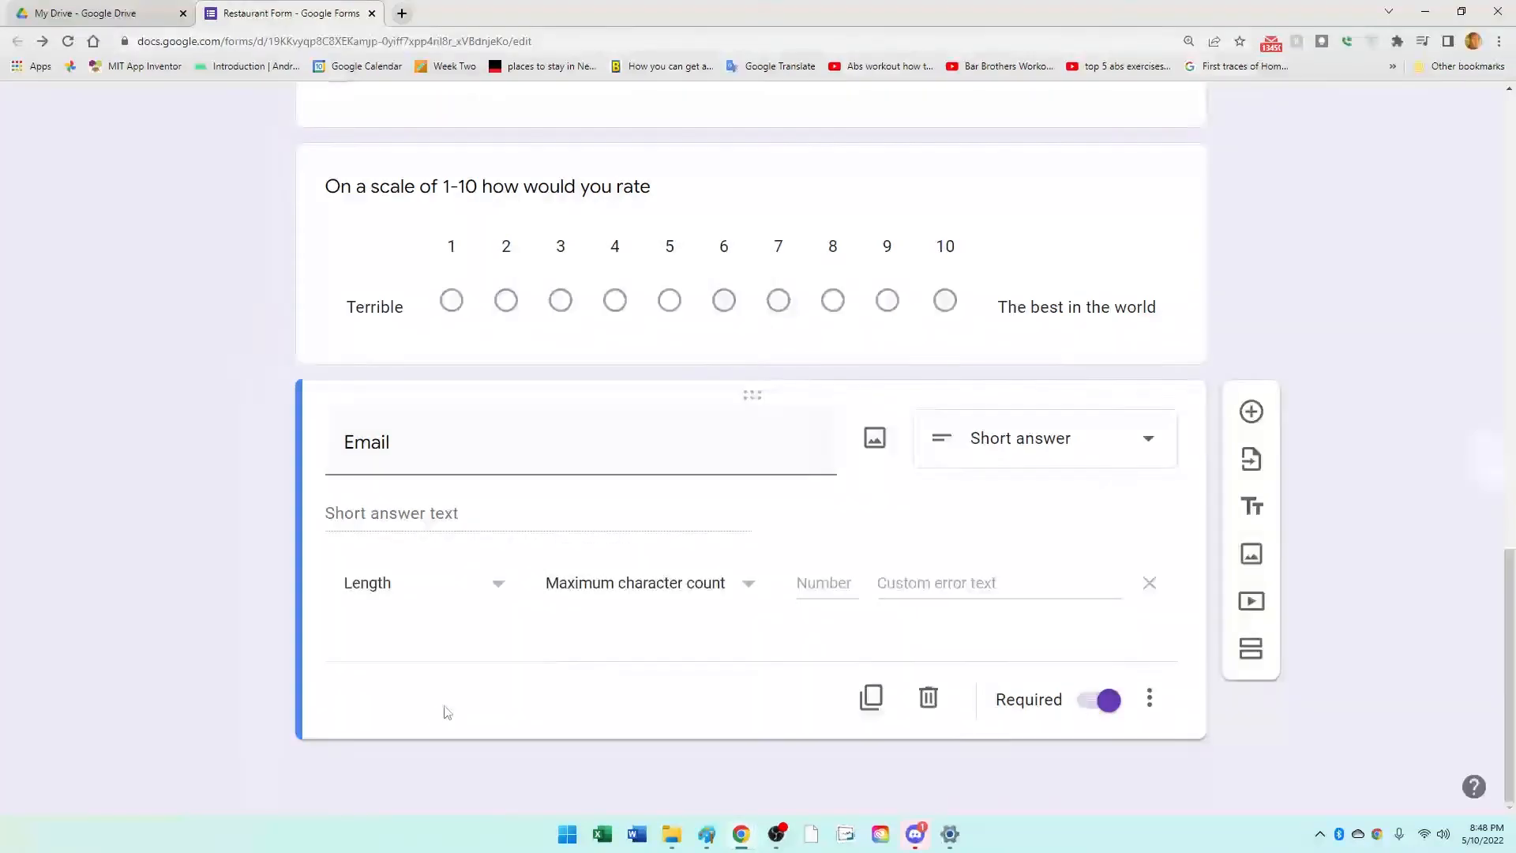
{"action": "left_click", "coordinate": [749, 586]}
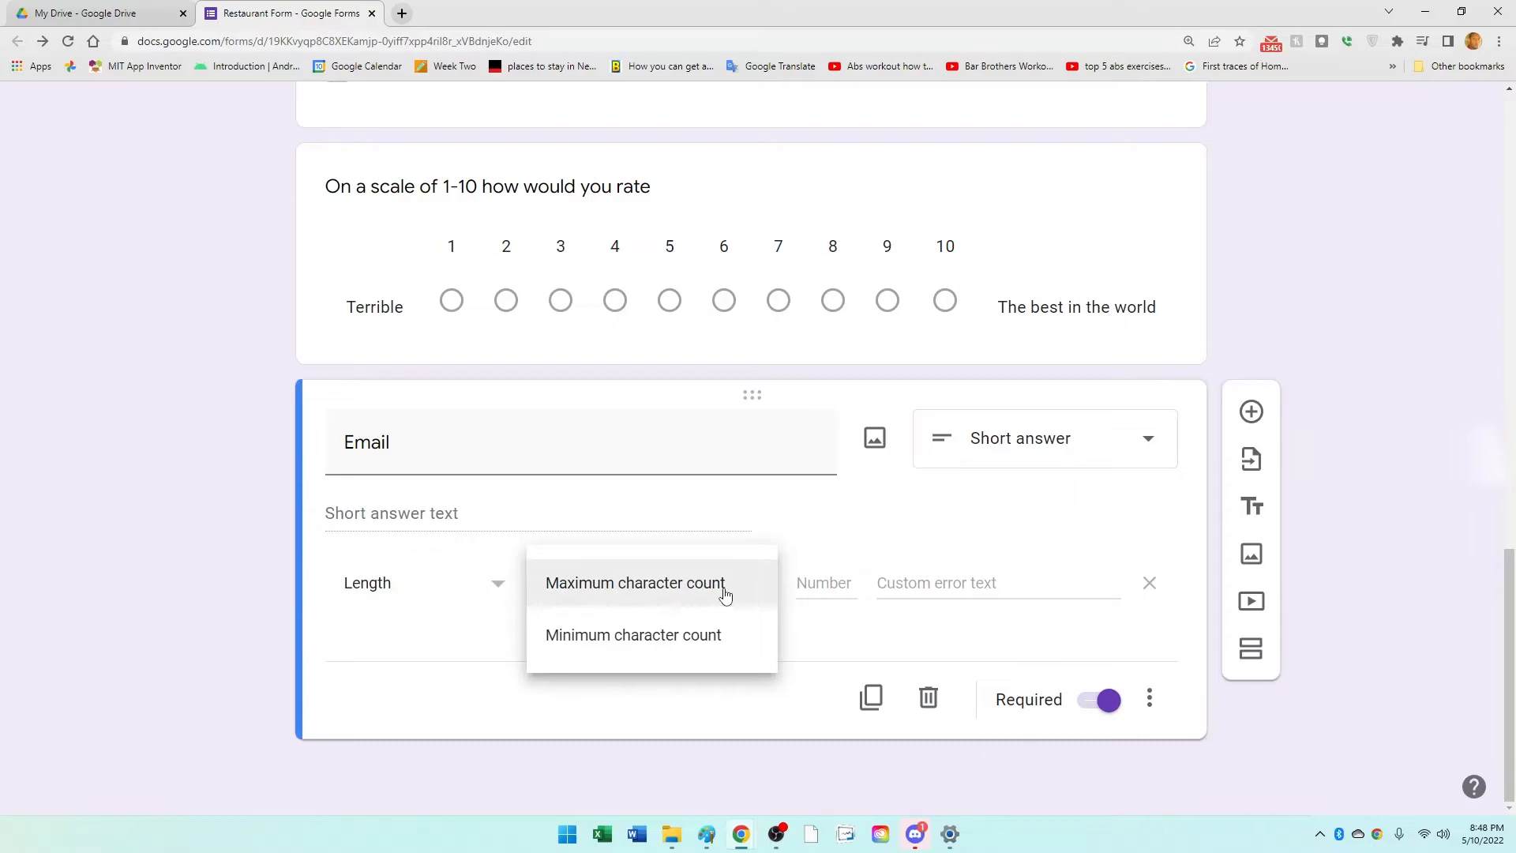
{"action": "left_click", "coordinate": [457, 600]}
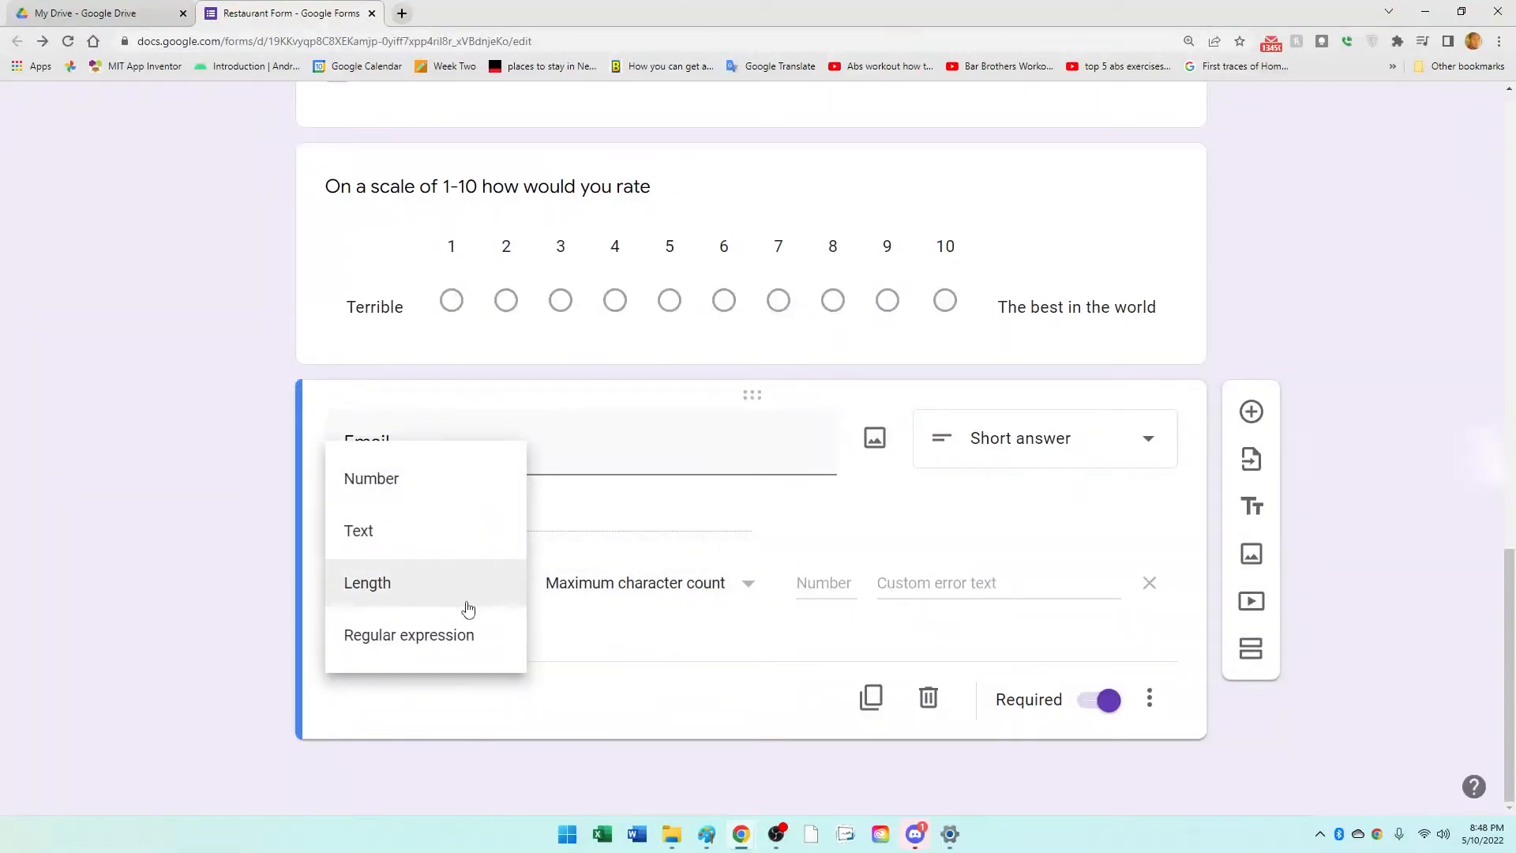
{"action": "left_click", "coordinate": [470, 635]}
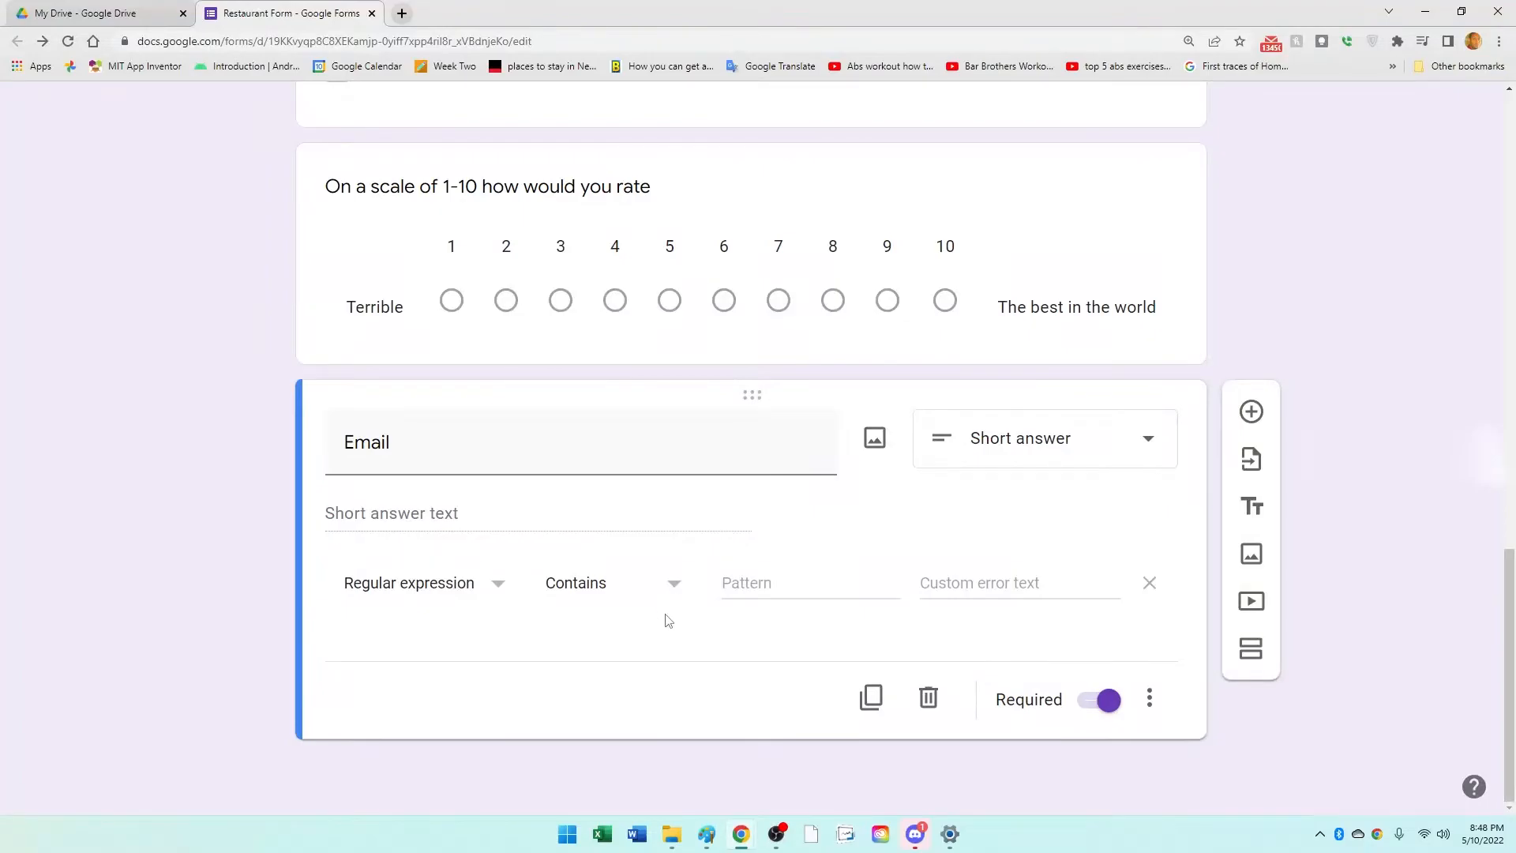
Step: Review the whole form from the title and Name question through the Email question
{"action": "scroll", "coordinate": [694, 596], "scroll_direction": "up", "scroll_amount": 3}
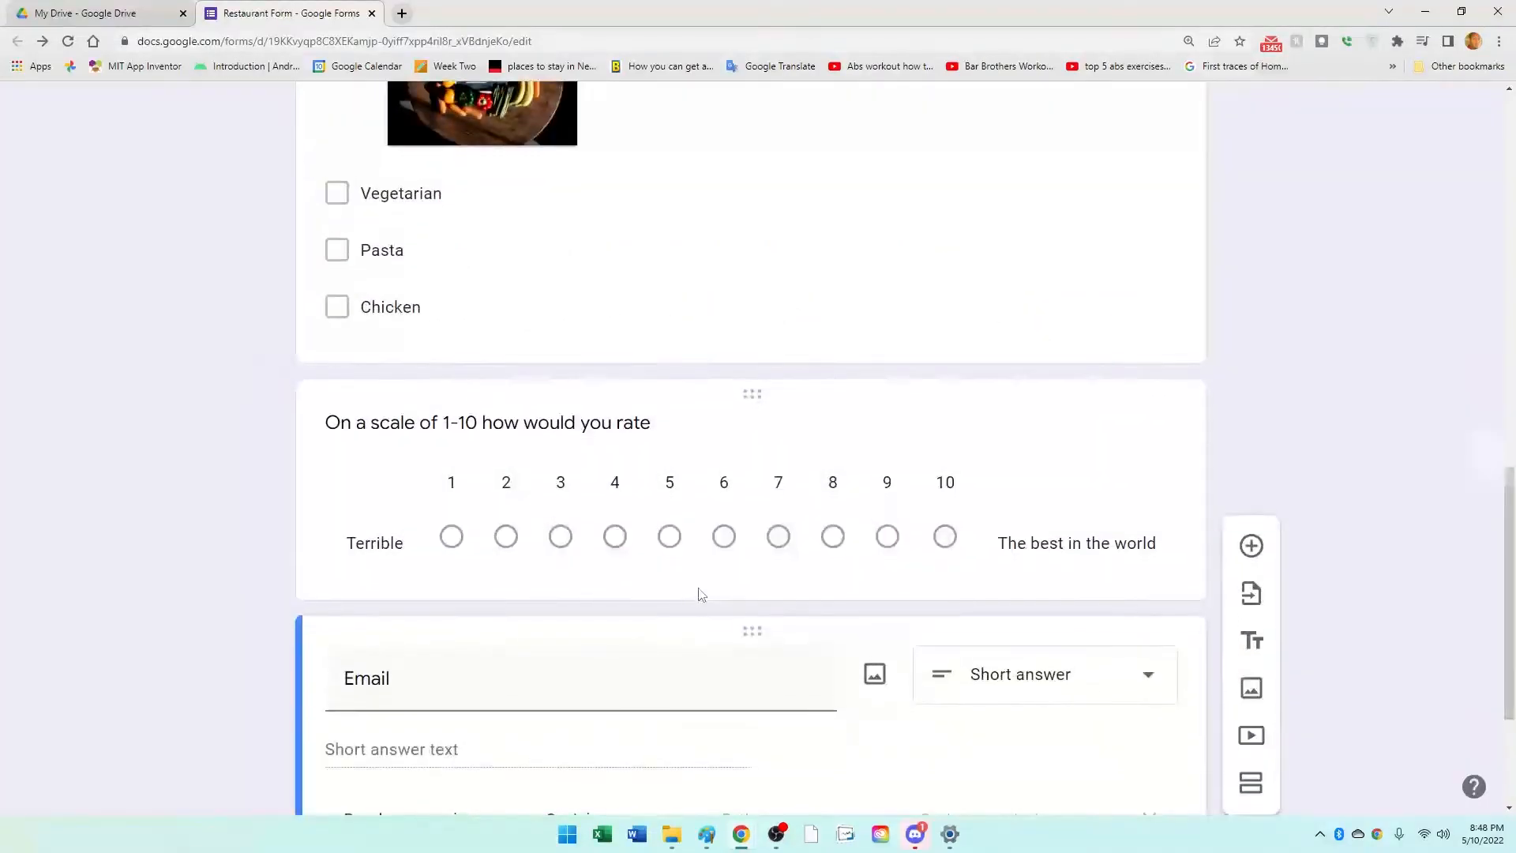
{"action": "scroll", "coordinate": [701, 596], "scroll_direction": "down", "scroll_amount": 3}
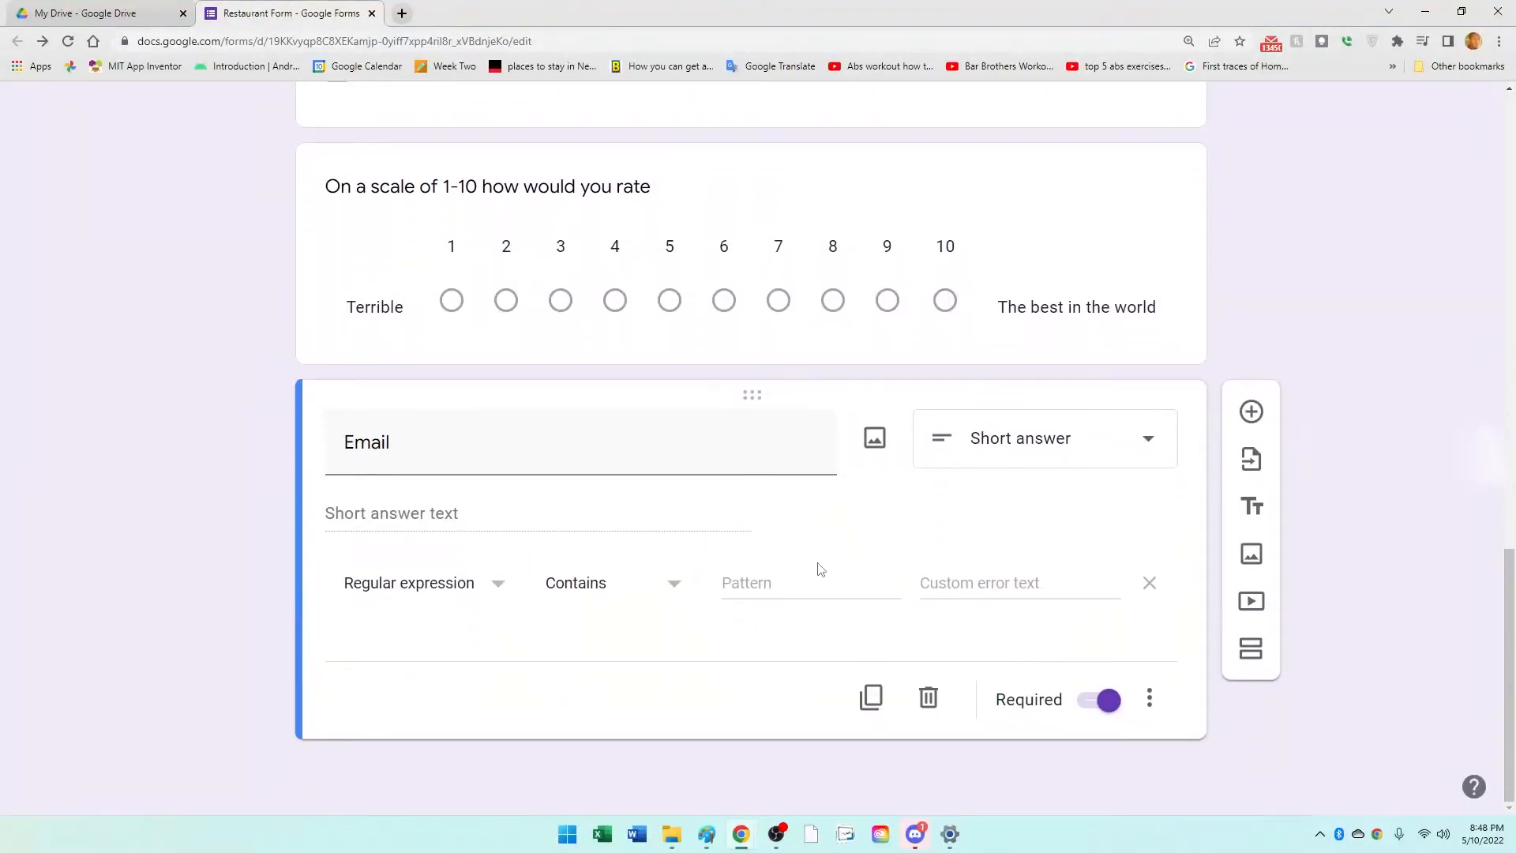
{"action": "scroll", "coordinate": [820, 568], "scroll_direction": "up", "scroll_amount": 15}
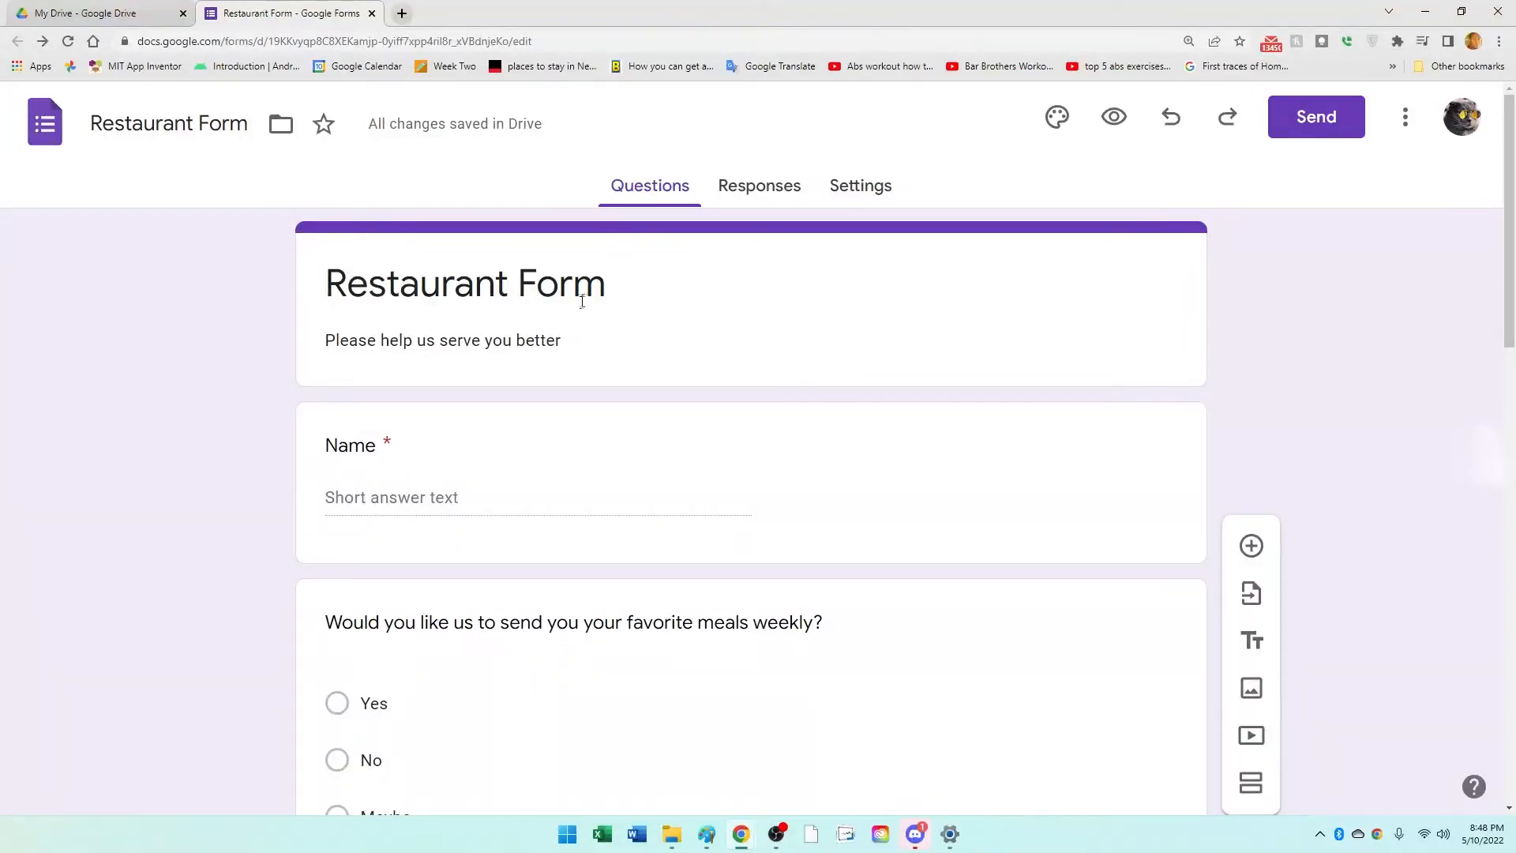
{"action": "scroll", "coordinate": [582, 319], "scroll_direction": "down", "scroll_amount": 8}
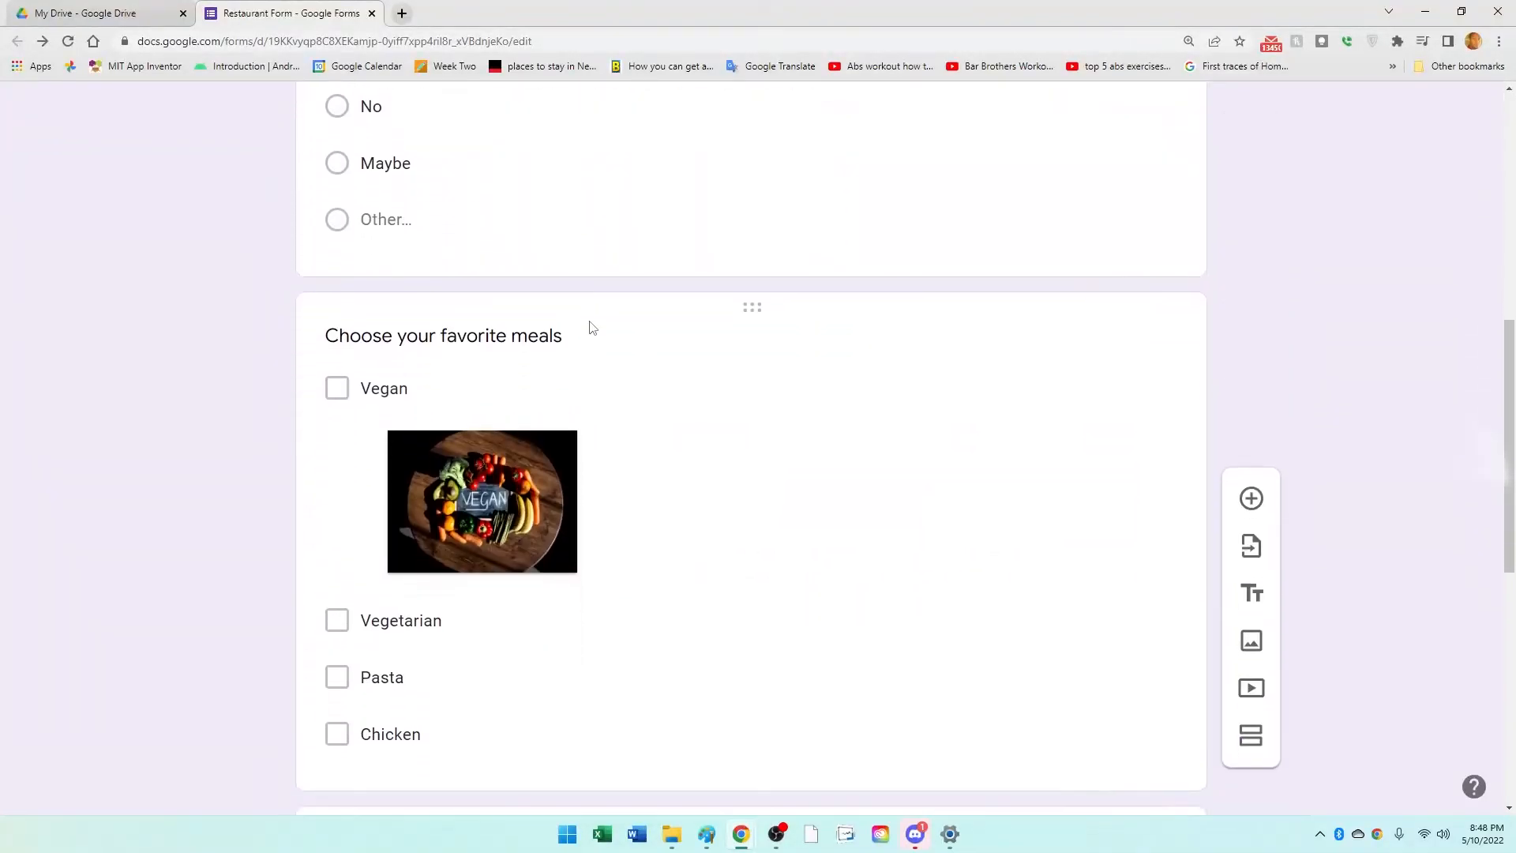
{"action": "scroll", "coordinate": [590, 327], "scroll_direction": "down", "scroll_amount": 9}
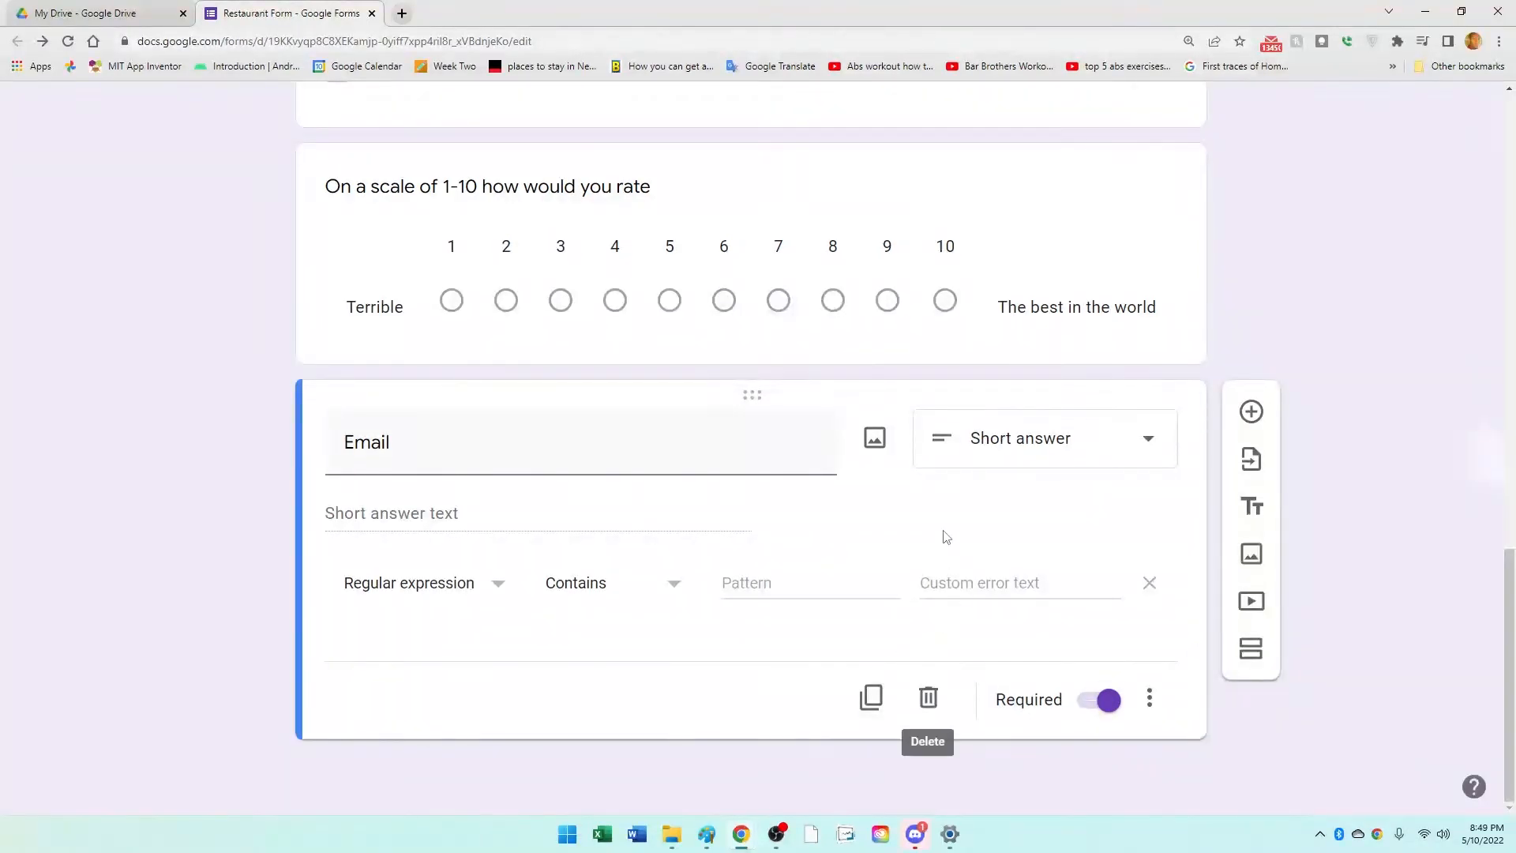
{"action": "scroll", "coordinate": [950, 464], "scroll_direction": "up", "scroll_amount": 7}
{"action": "scroll", "coordinate": [953, 459], "scroll_direction": "up", "scroll_amount": 10}
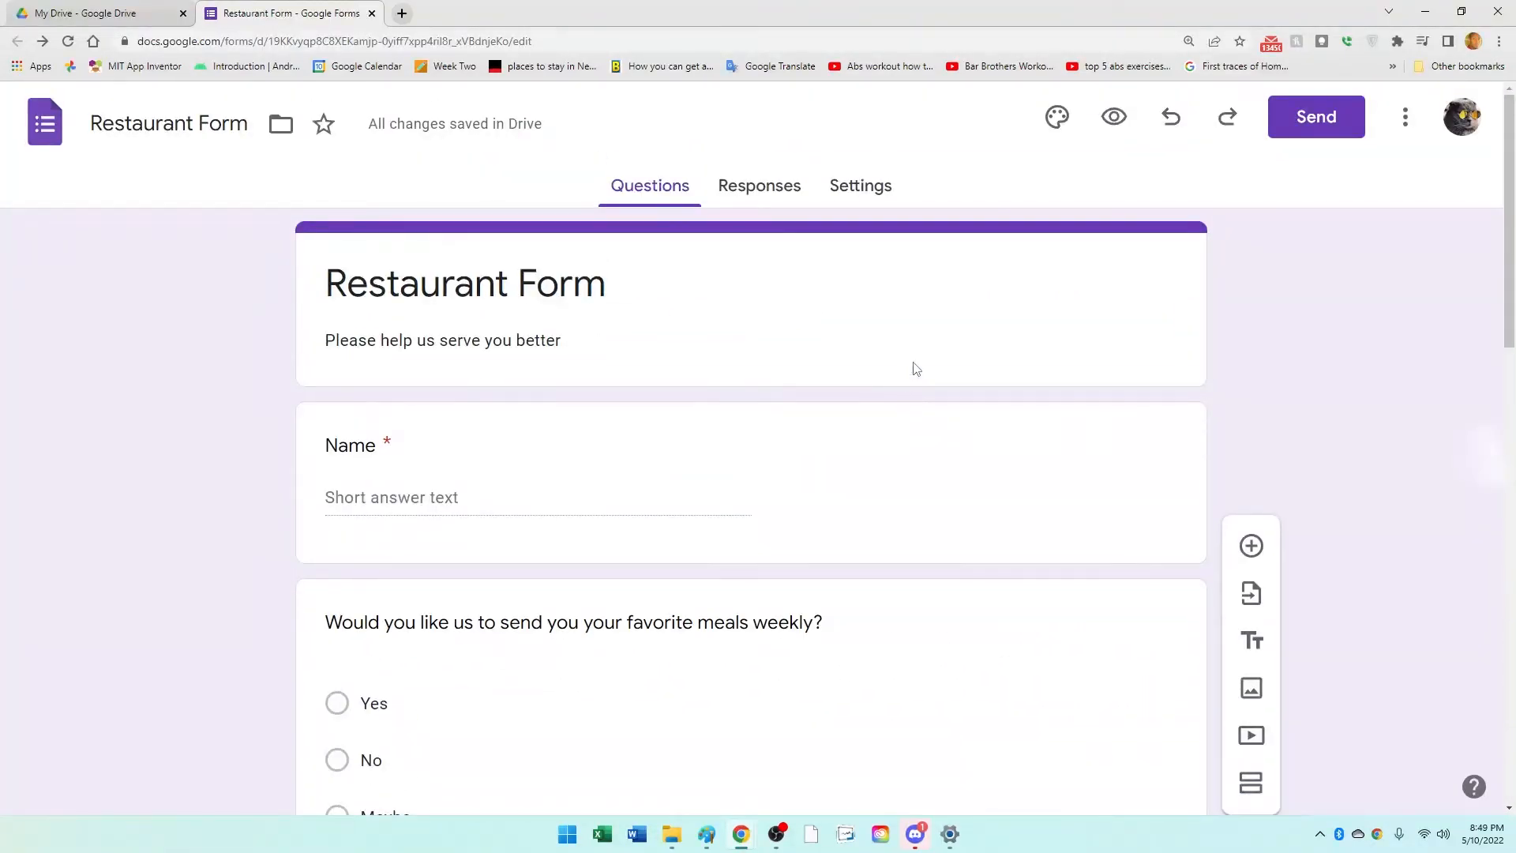
Step: Open the form's preview as respondents see it and dismiss the autosave notice
{"action": "left_click", "coordinate": [1115, 120]}
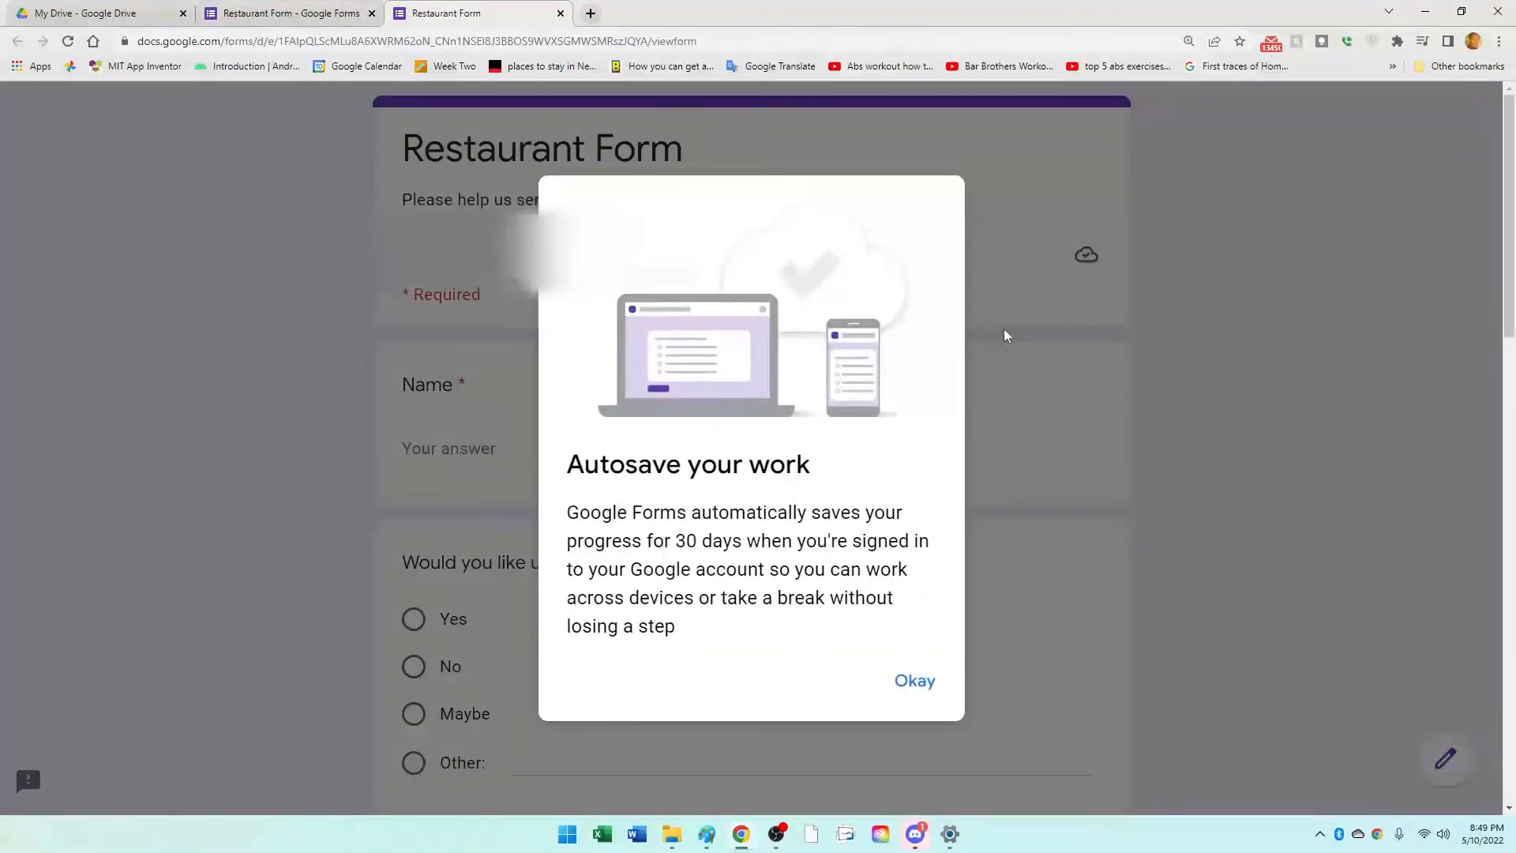
{"action": "left_click", "coordinate": [945, 687]}
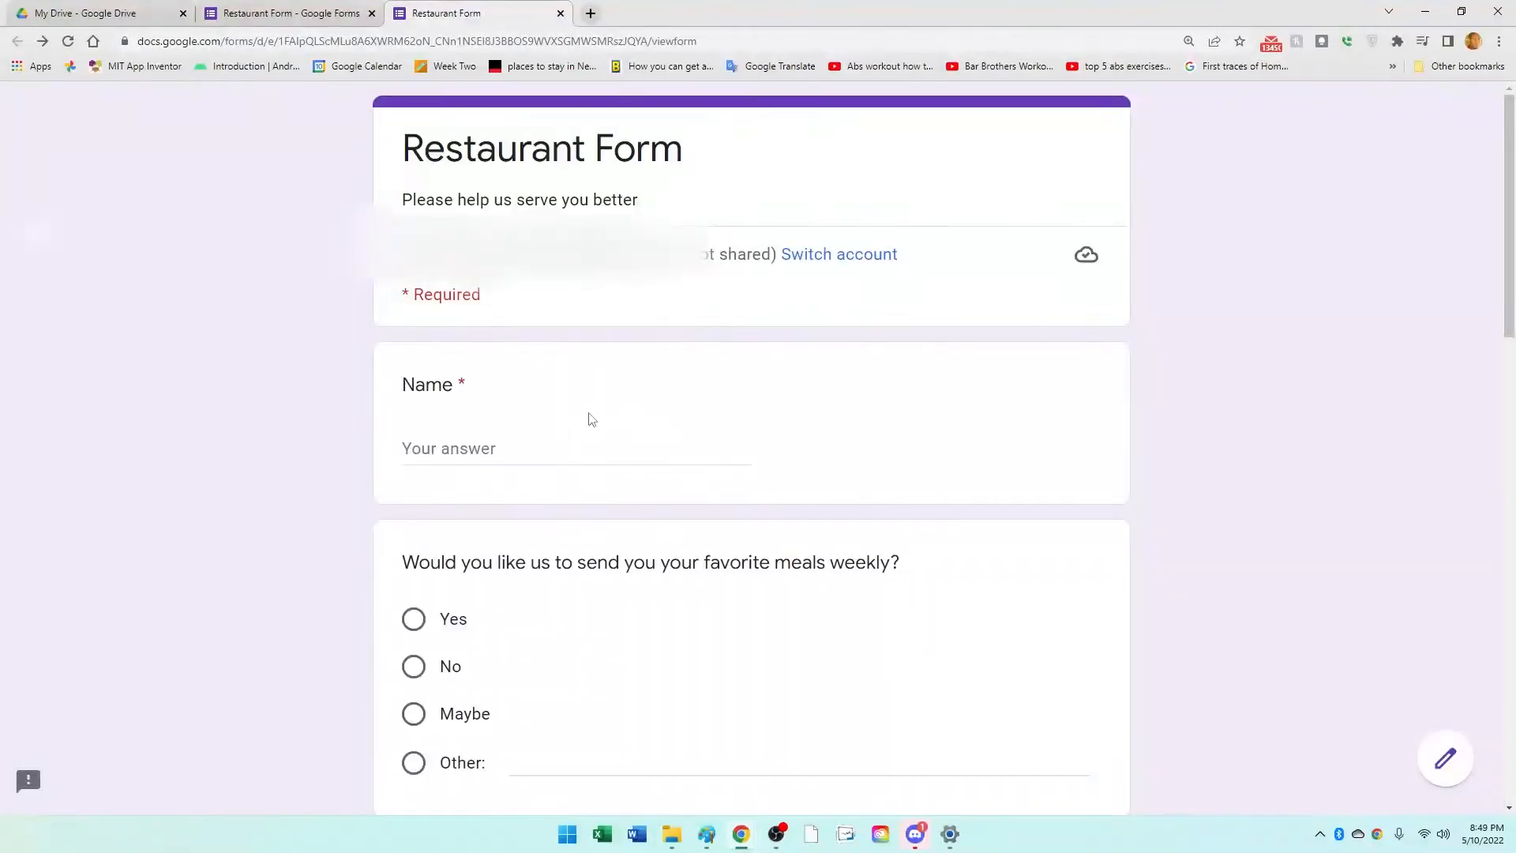
{"action": "scroll", "coordinate": [646, 394], "scroll_direction": "down", "scroll_amount": 2}
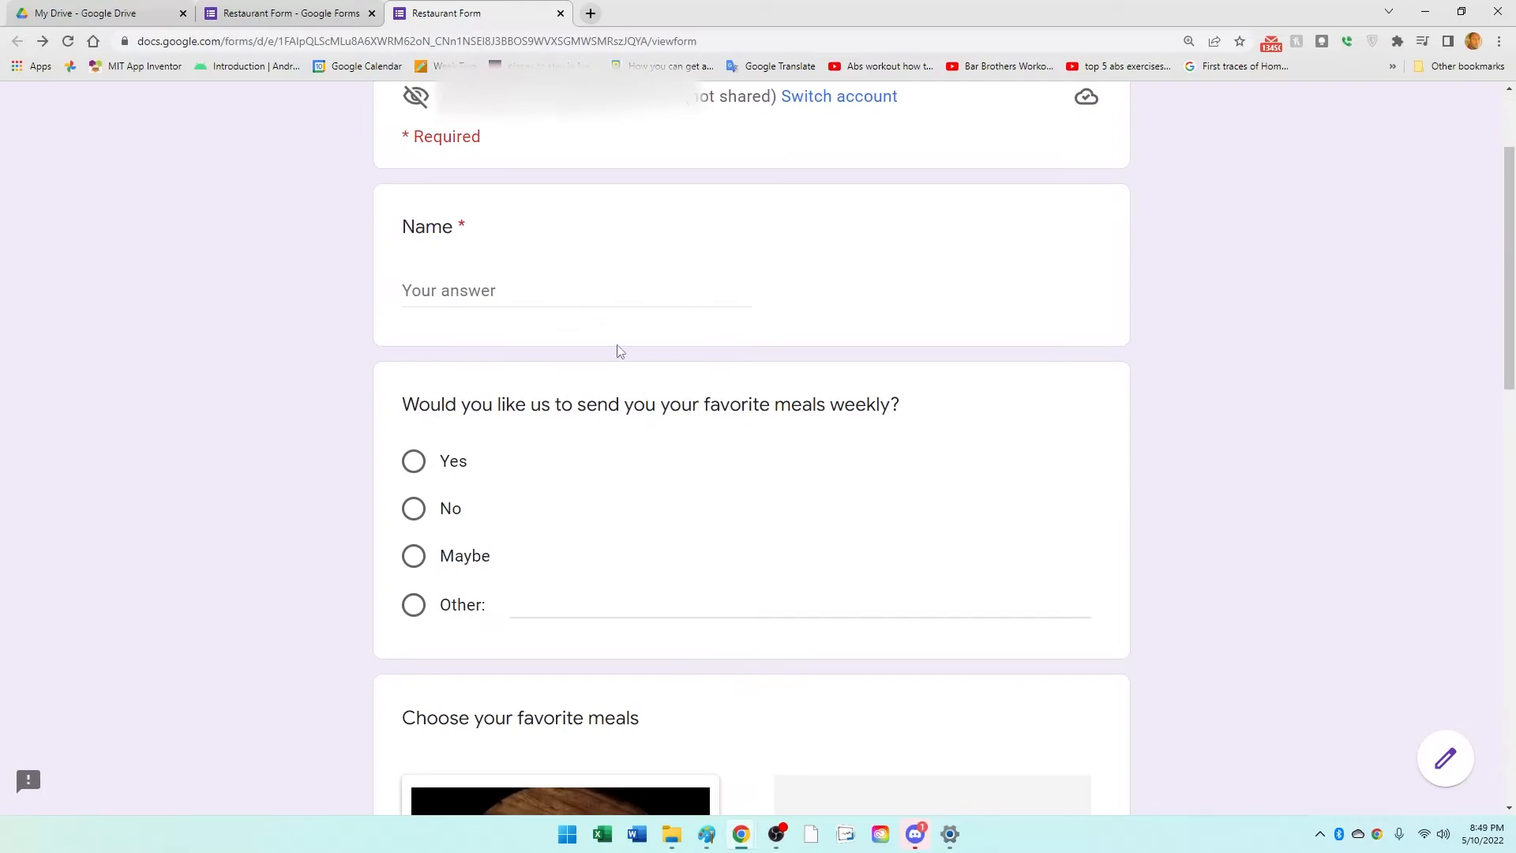
{"action": "scroll", "coordinate": [620, 339], "scroll_direction": "up", "scroll_amount": 2}
{"action": "scroll", "coordinate": [572, 369], "scroll_direction": "down", "scroll_amount": 1}
{"action": "scroll", "coordinate": [572, 368], "scroll_direction": "down", "scroll_amount": 1}
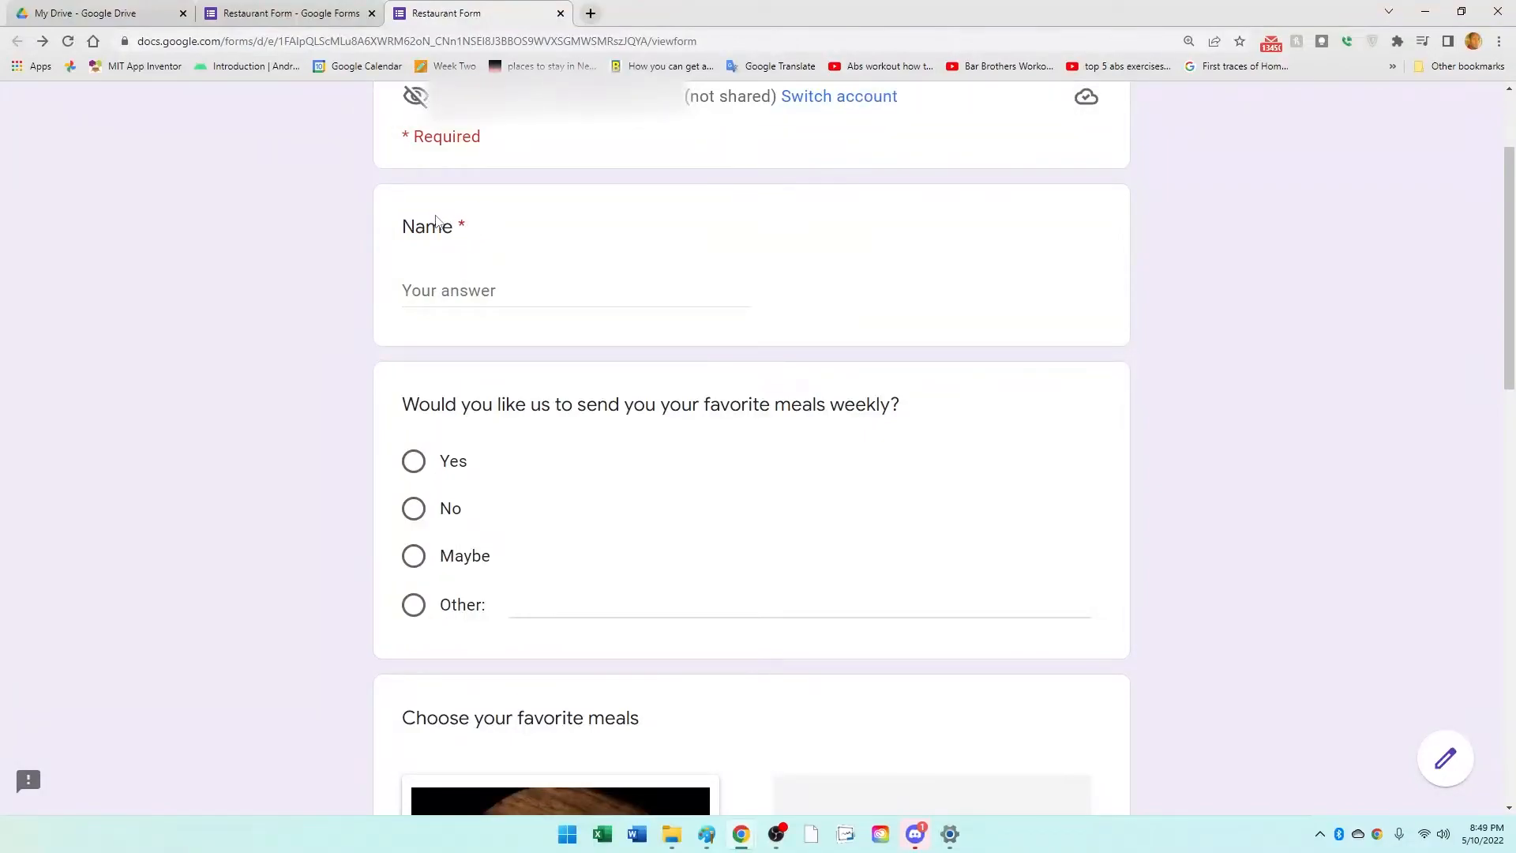
Step: Fill in "askjjdw" as the name and answer the weekly meals question with Other: "gjghjgg"
{"action": "left_click", "coordinate": [569, 302]}
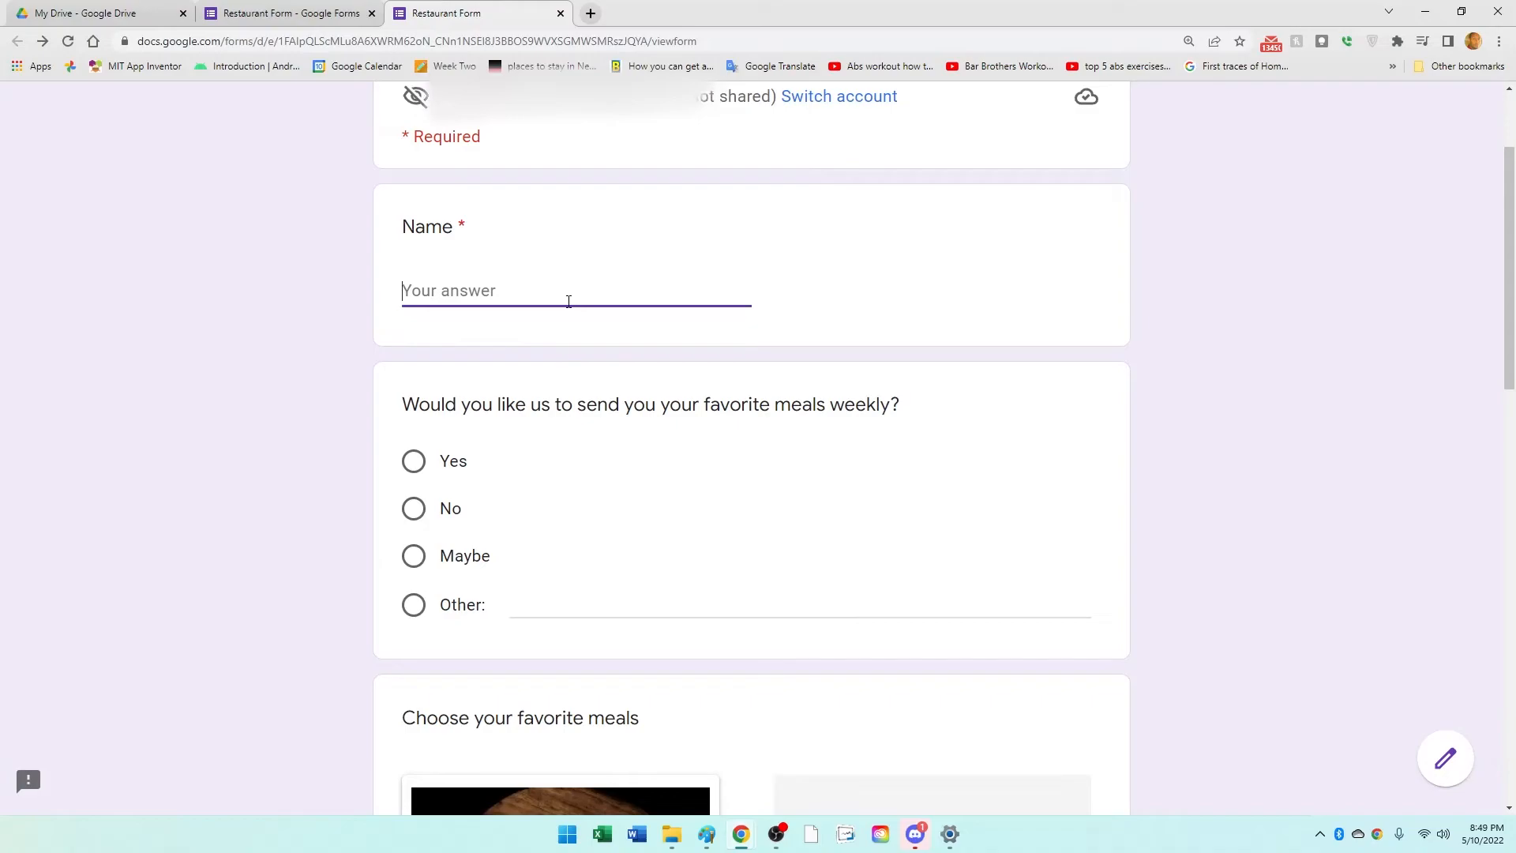
{"action": "type", "text": "askjjdw"}
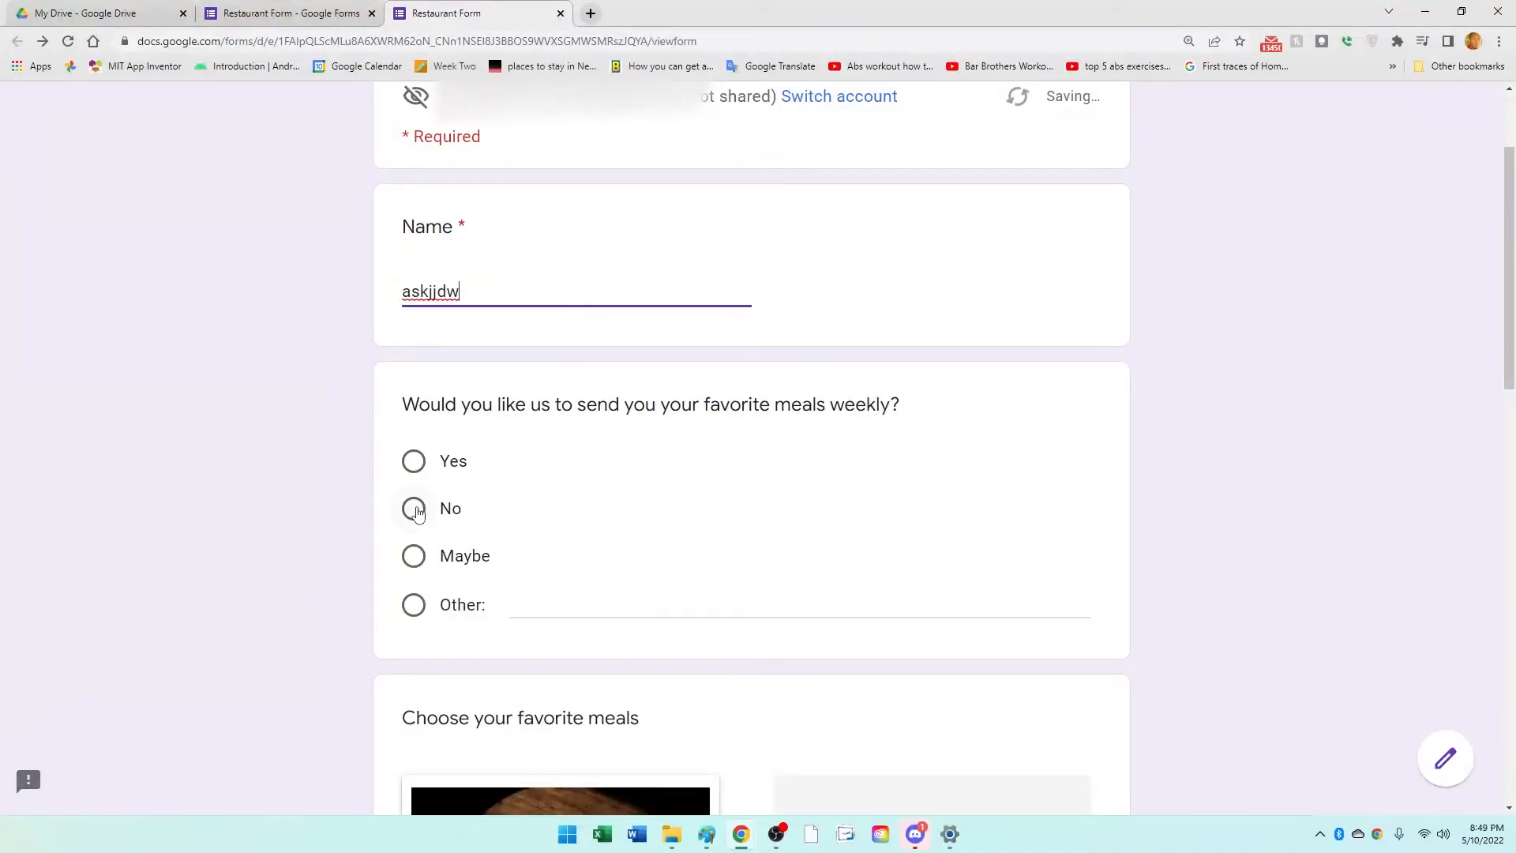
{"action": "left_click", "coordinate": [414, 510]}
{"action": "left_click", "coordinate": [416, 607]}
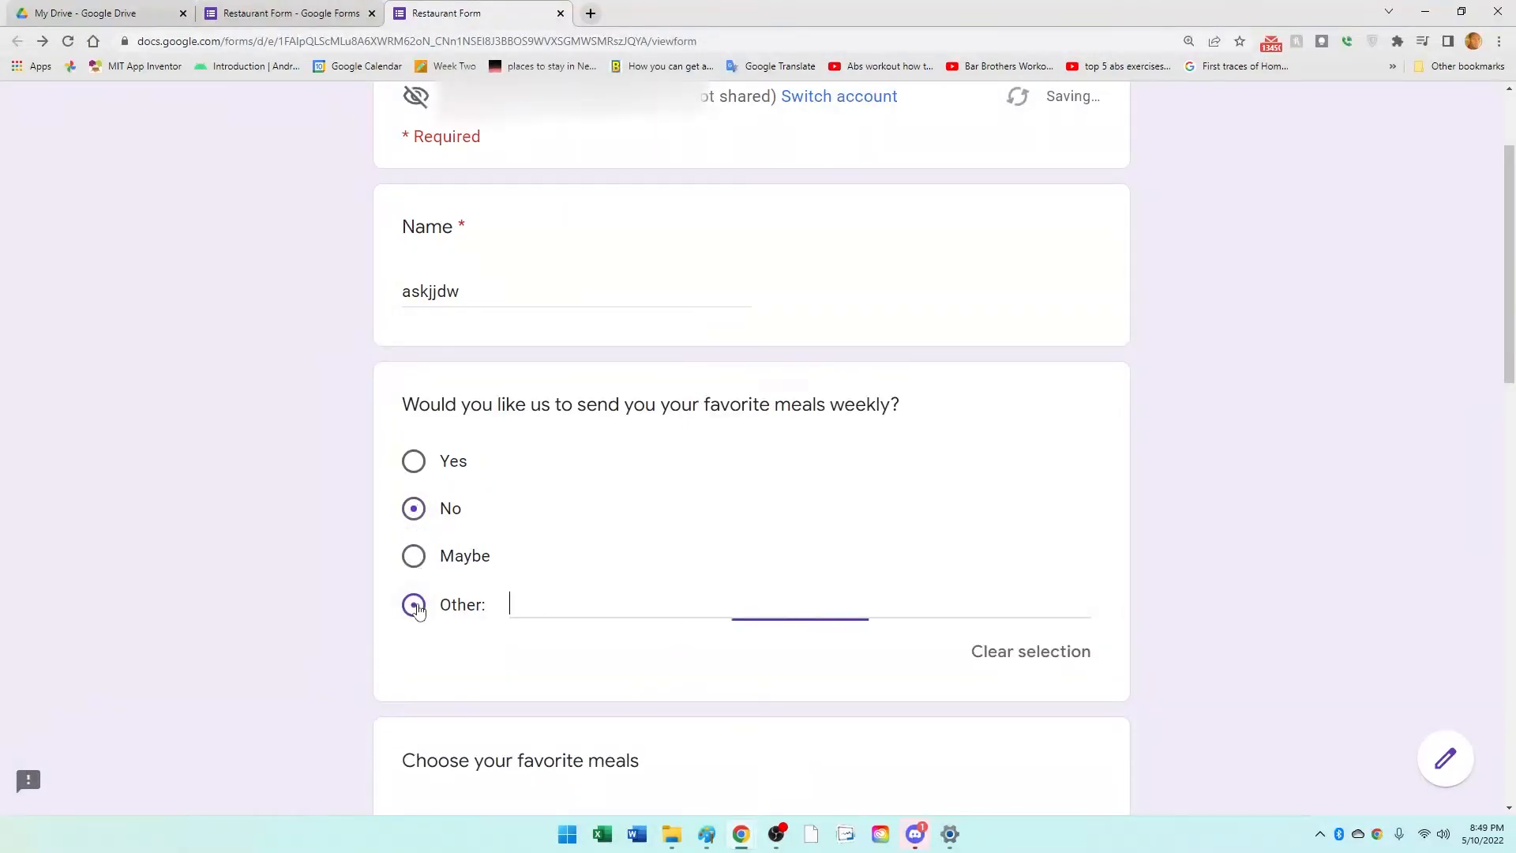
{"action": "type", "text": "gjghjgg"}
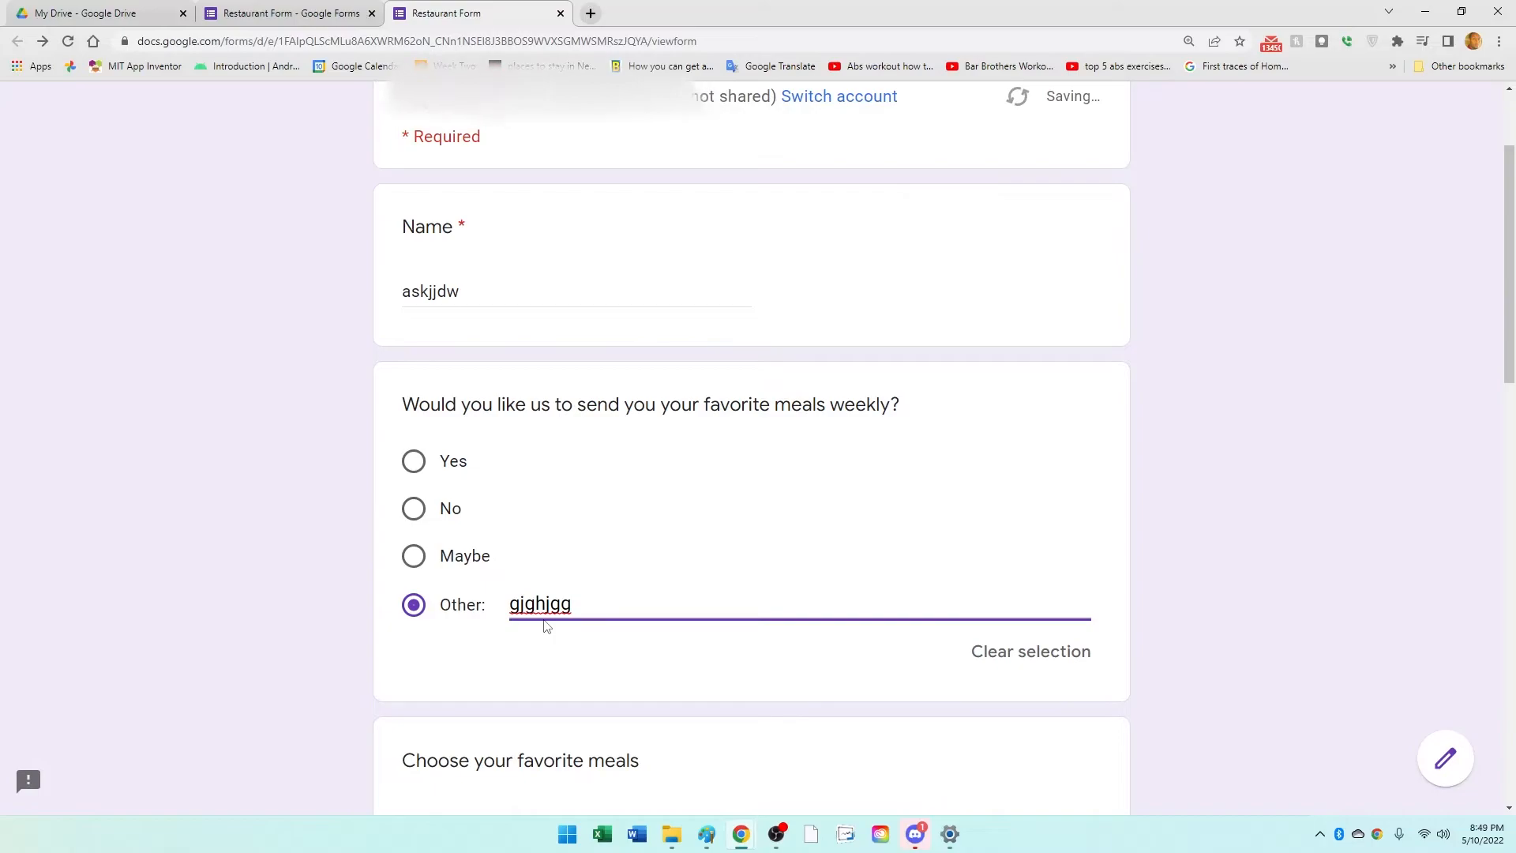
Step: Select Vegan as a favorite meal in the form preview and look over the other meal choices
{"action": "scroll", "coordinate": [545, 628], "scroll_direction": "down", "scroll_amount": 5}
{"action": "scroll", "coordinate": [562, 636], "scroll_direction": "down", "scroll_amount": 2}
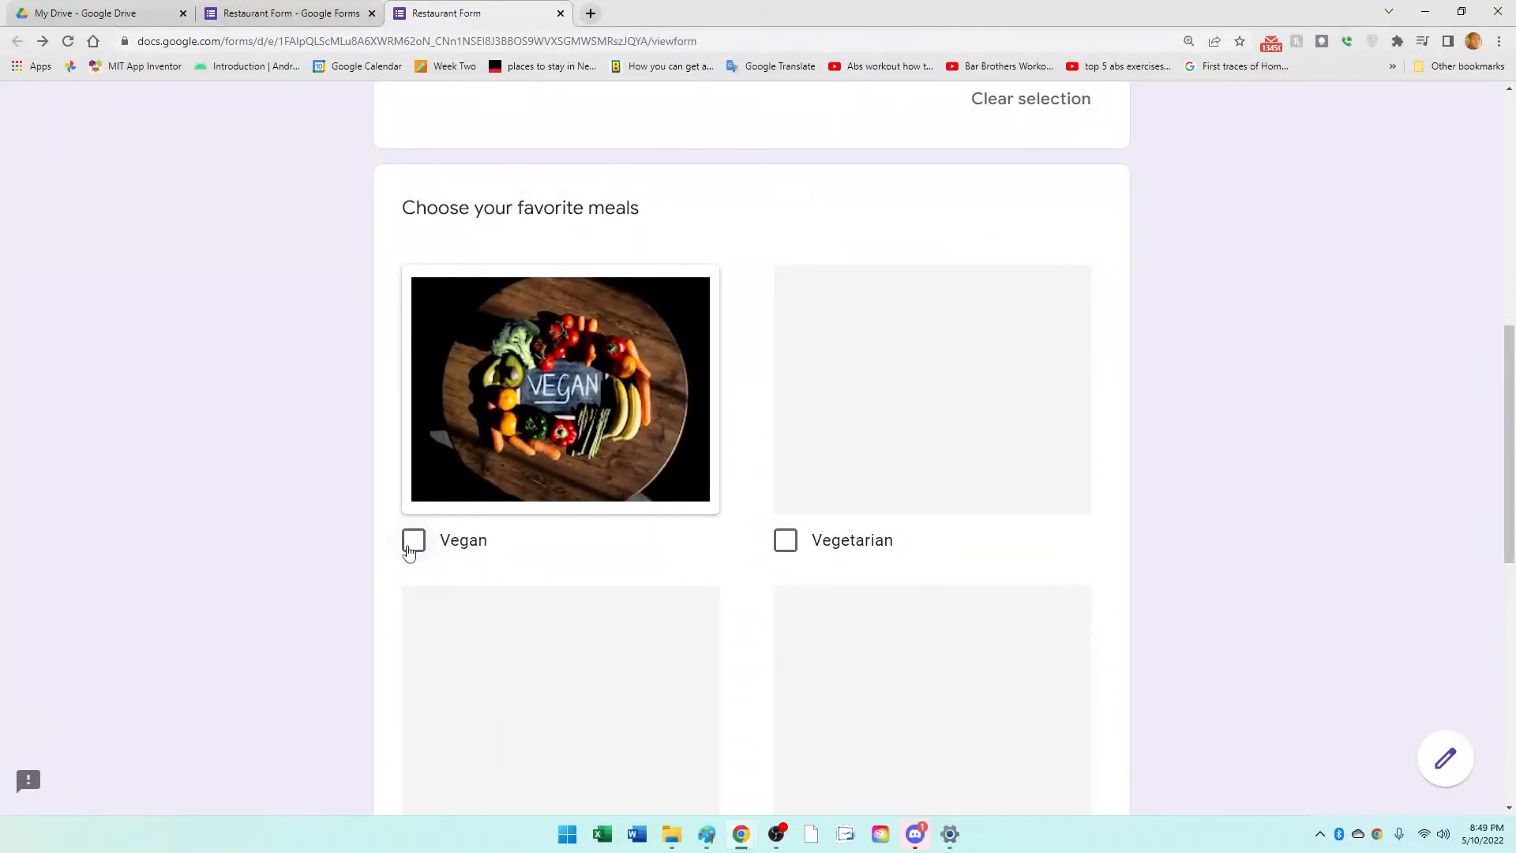
{"action": "left_click", "coordinate": [411, 545]}
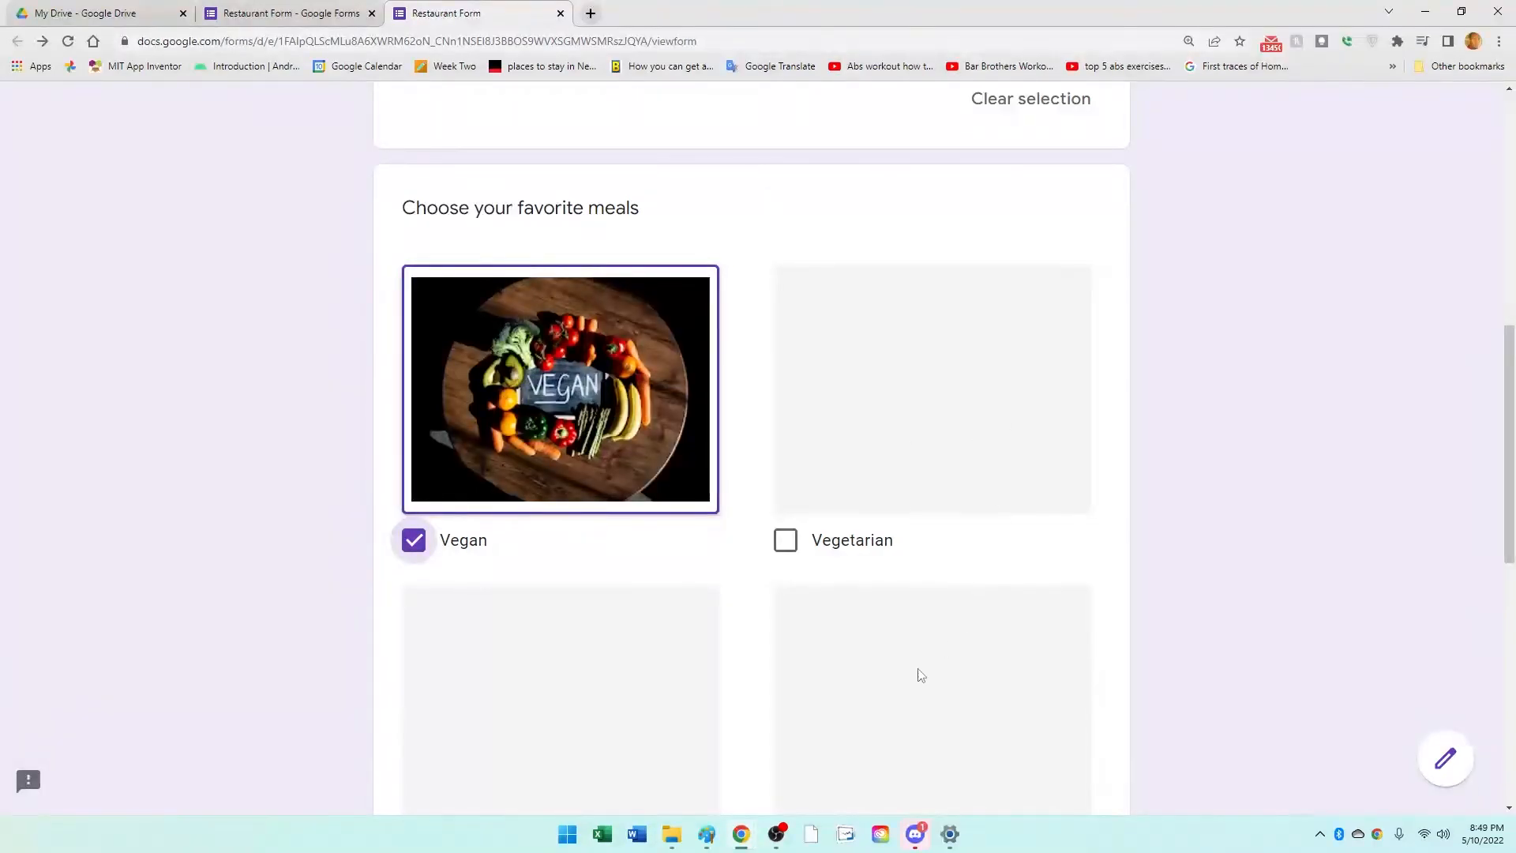
{"action": "scroll", "coordinate": [946, 647], "scroll_direction": "down", "scroll_amount": 4}
{"action": "scroll", "coordinate": [634, 454], "scroll_direction": "up", "scroll_amount": 3}
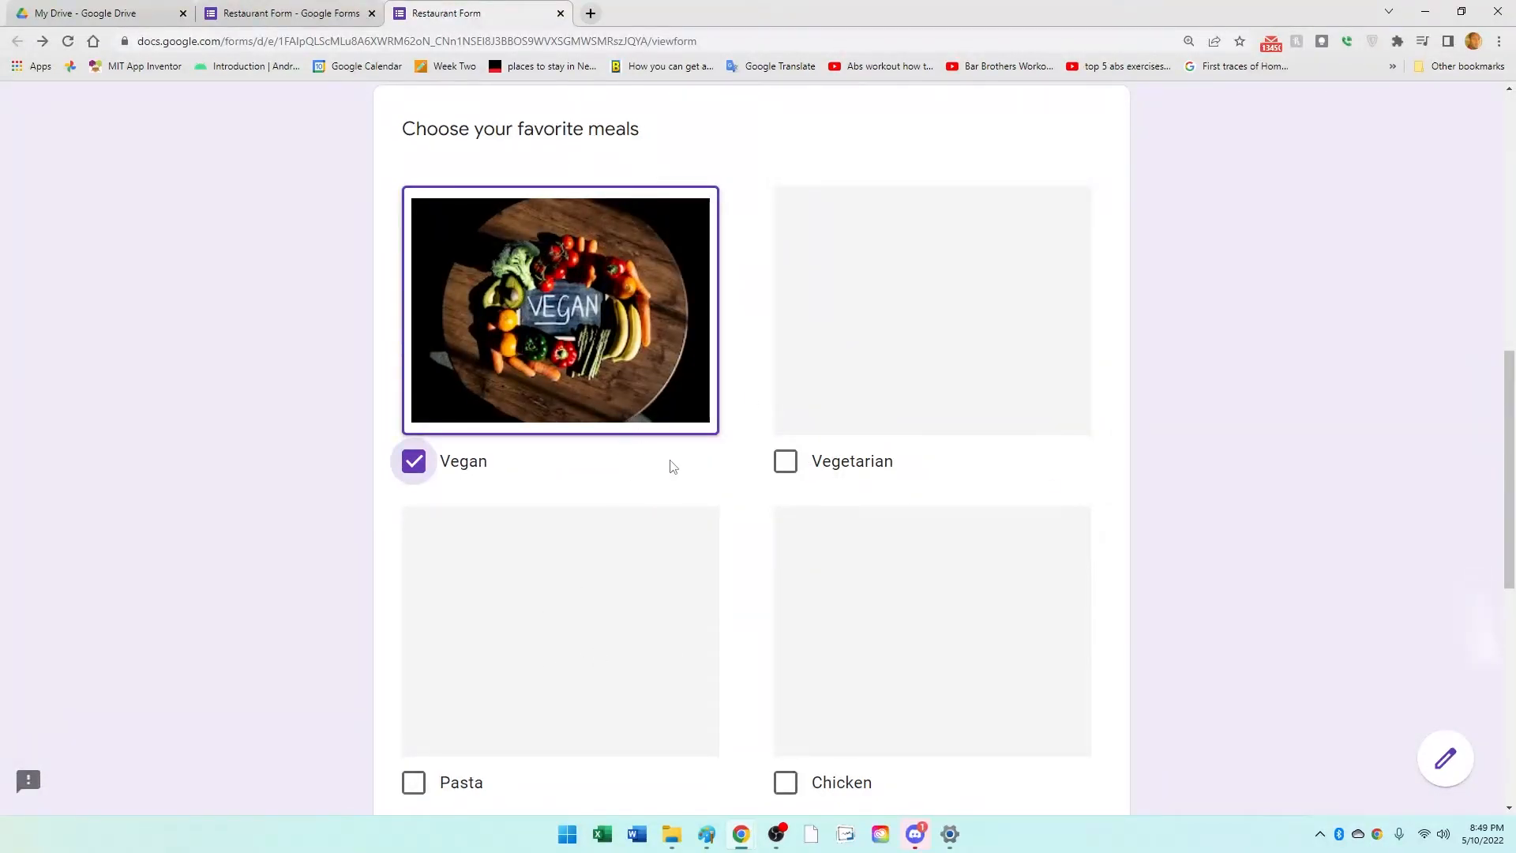
{"action": "scroll", "coordinate": [673, 466], "scroll_direction": "down", "scroll_amount": 4}
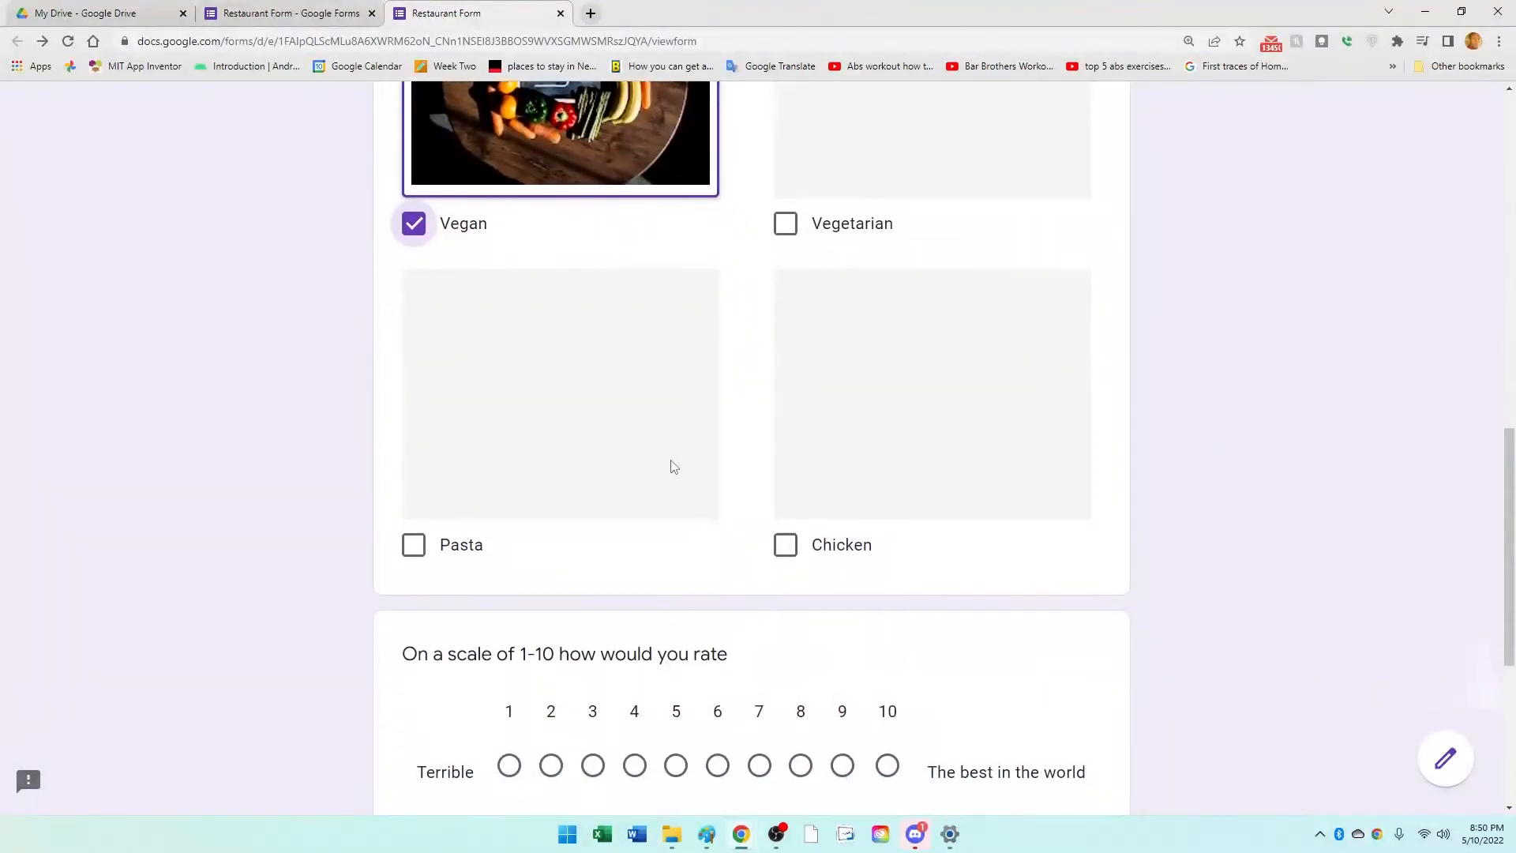
Step: Try several ratings on the 1-10 scale question in the form preview and settle on 2
{"action": "scroll", "coordinate": [673, 465], "scroll_direction": "down", "scroll_amount": 2}
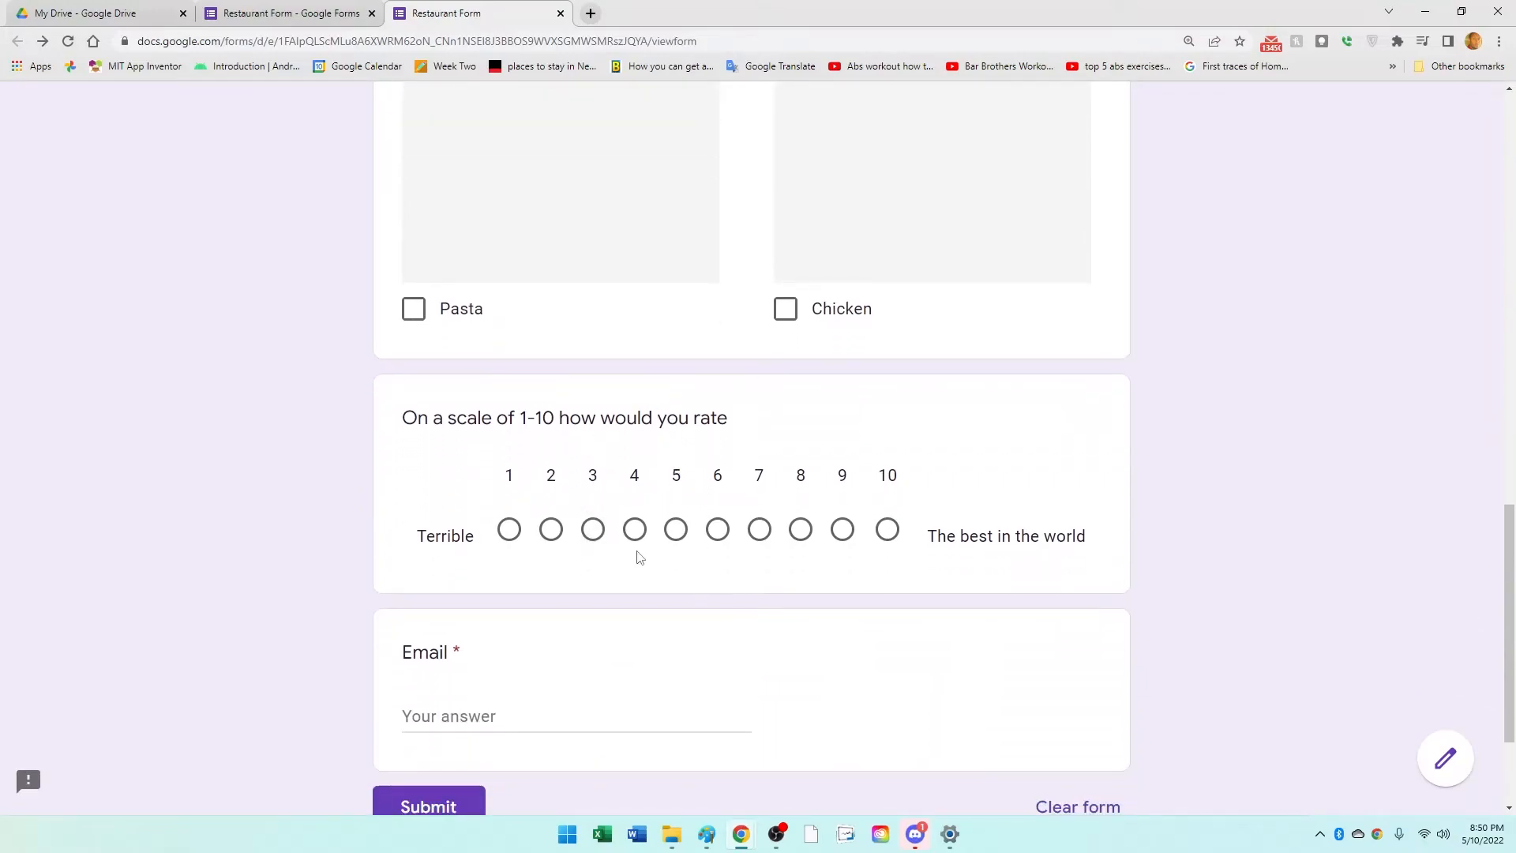
{"action": "left_click", "coordinate": [675, 531]}
{"action": "left_click", "coordinate": [759, 531]}
{"action": "left_click", "coordinate": [843, 531]}
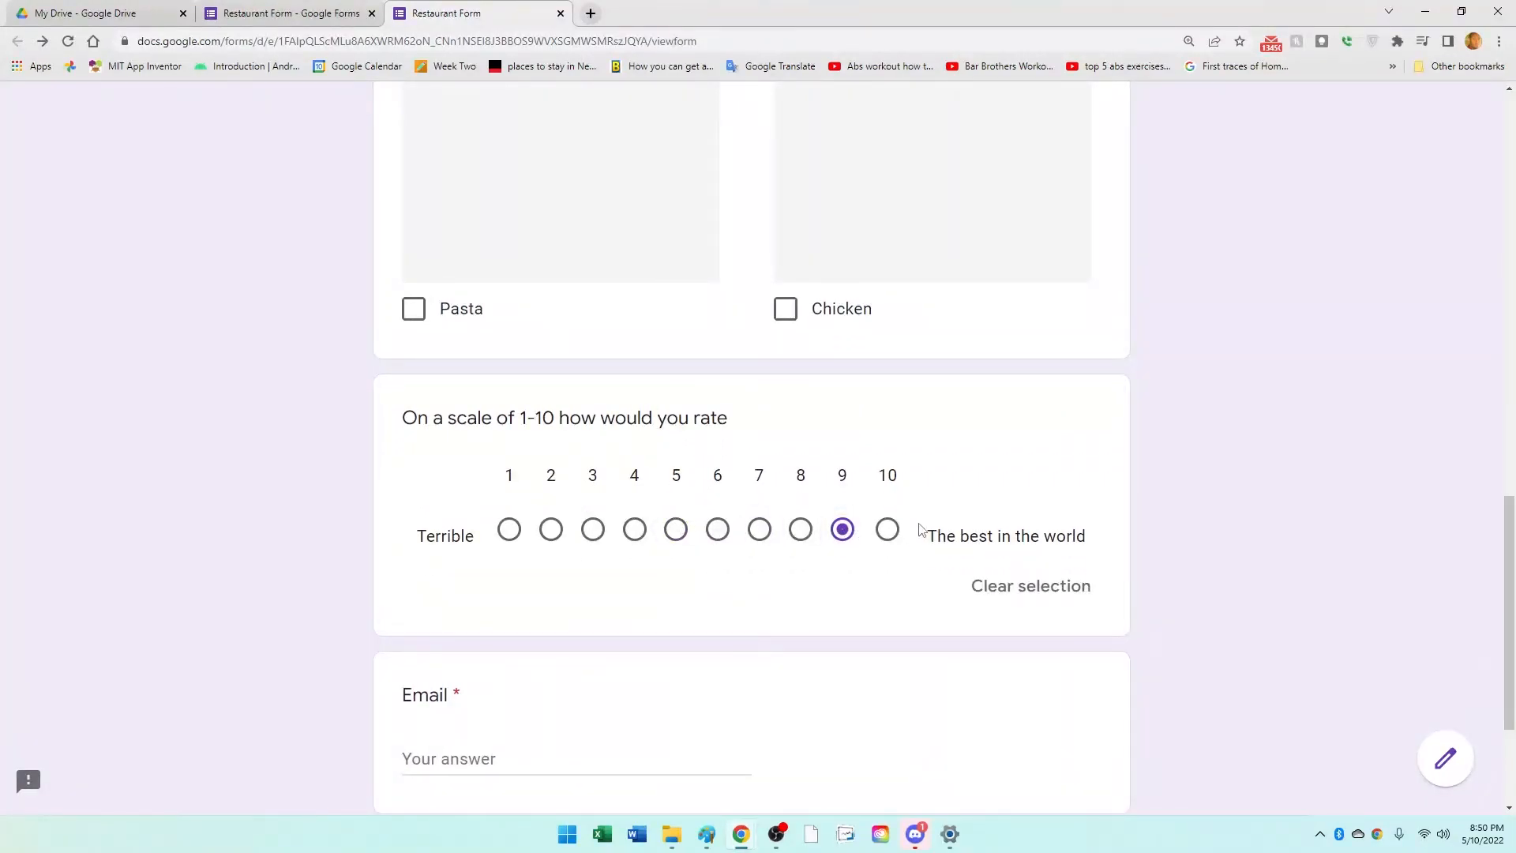
{"action": "left_click", "coordinate": [892, 531]}
{"action": "left_click", "coordinate": [551, 531]}
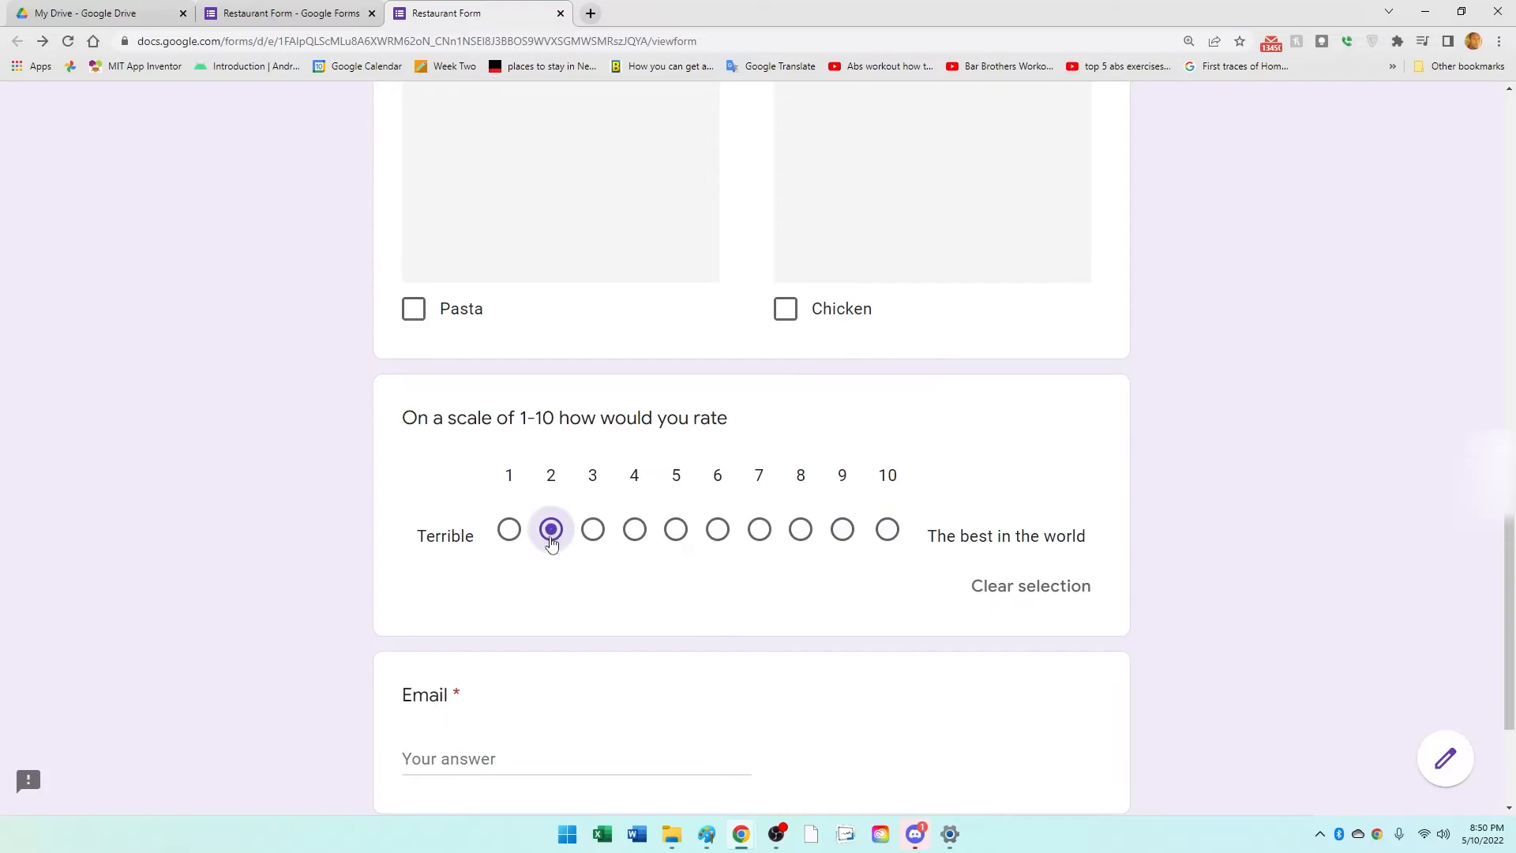
Step: Enter "nvgvbvb" in the Email question, submit the response, and start another response to the form
{"action": "scroll", "coordinate": [551, 543], "scroll_direction": "down", "scroll_amount": 3}
{"action": "left_click", "coordinate": [542, 532]}
{"action": "type", "text": "nvg"}
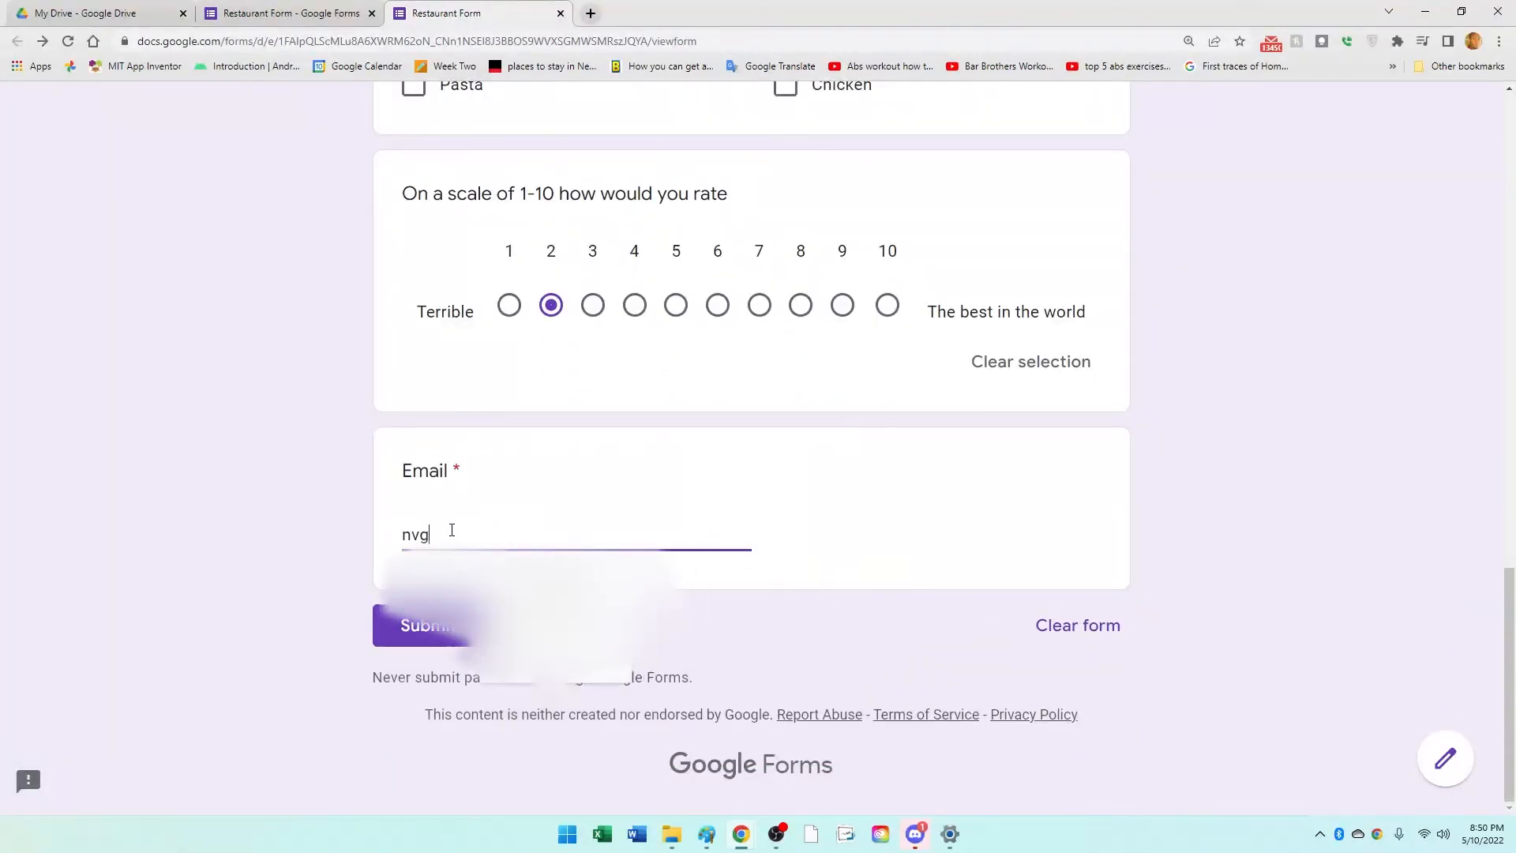
{"action": "type", "text": "vbvb"}
{"action": "left_click", "coordinate": [757, 455]}
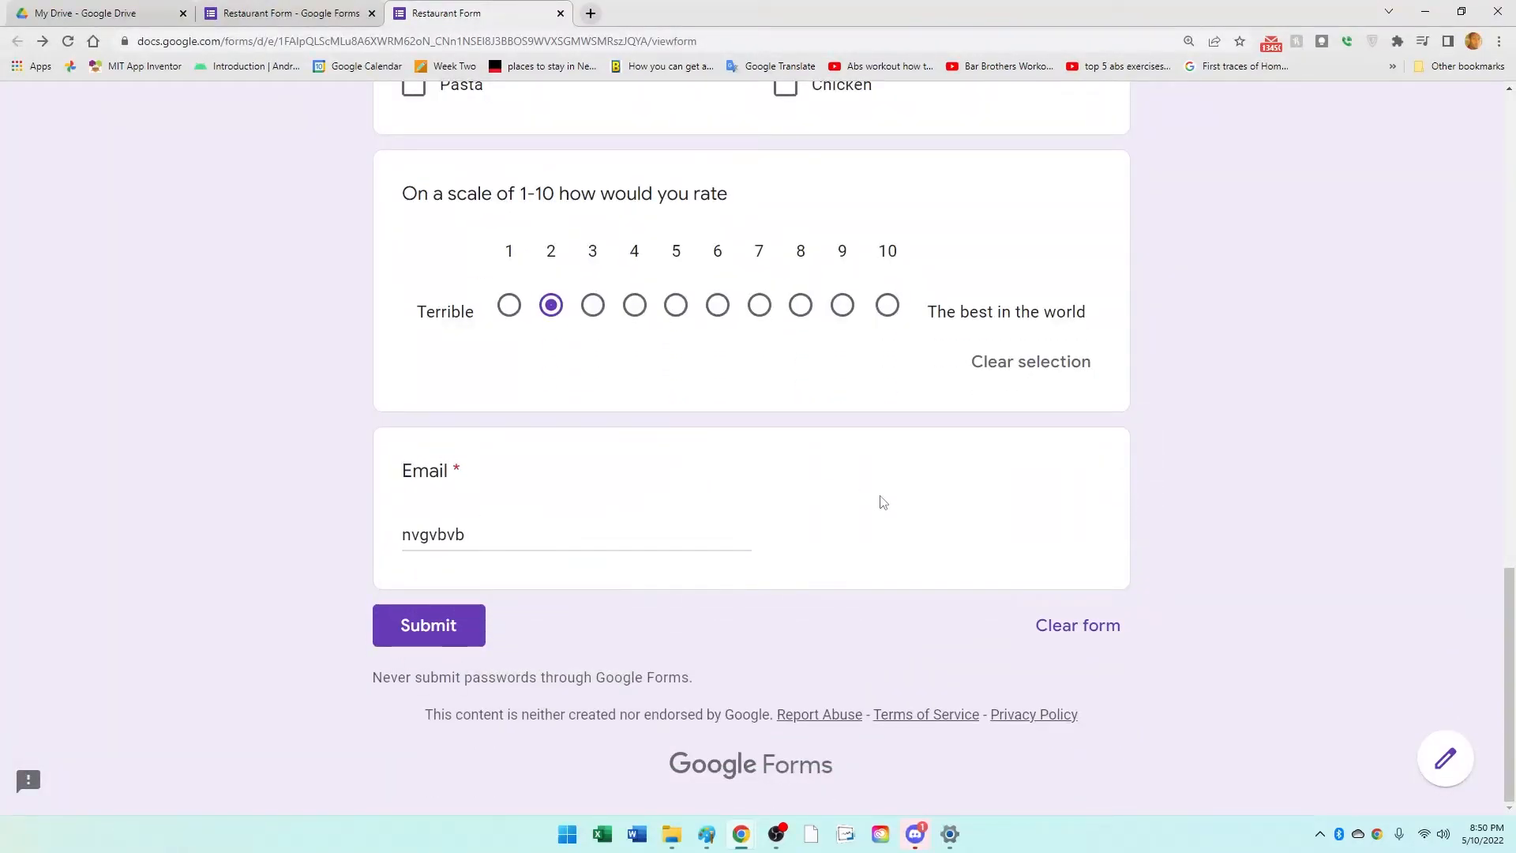
{"action": "left_click", "coordinate": [396, 627]}
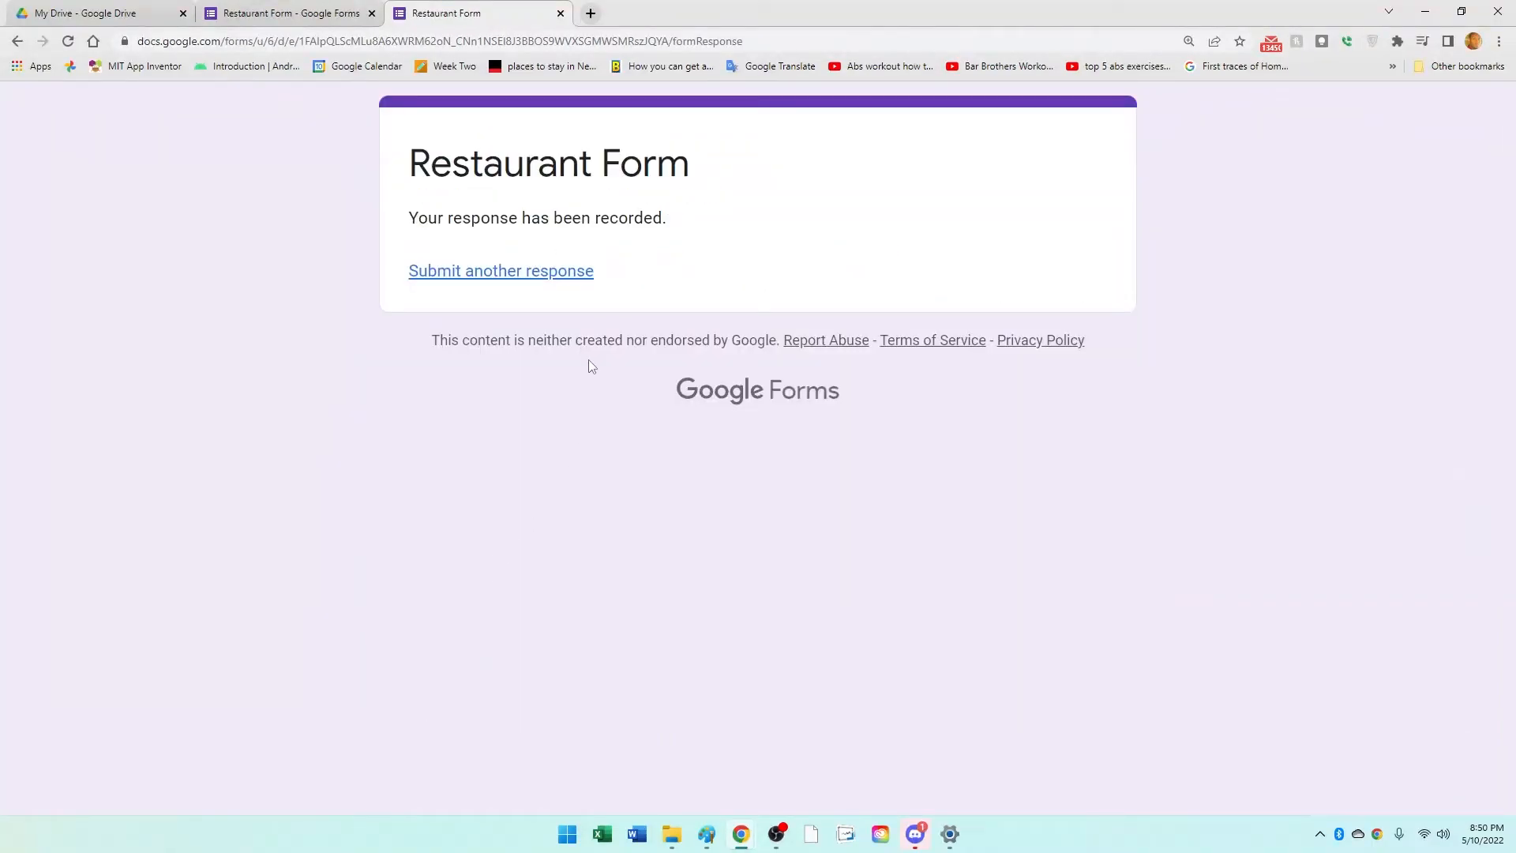
{"action": "left_click", "coordinate": [547, 271]}
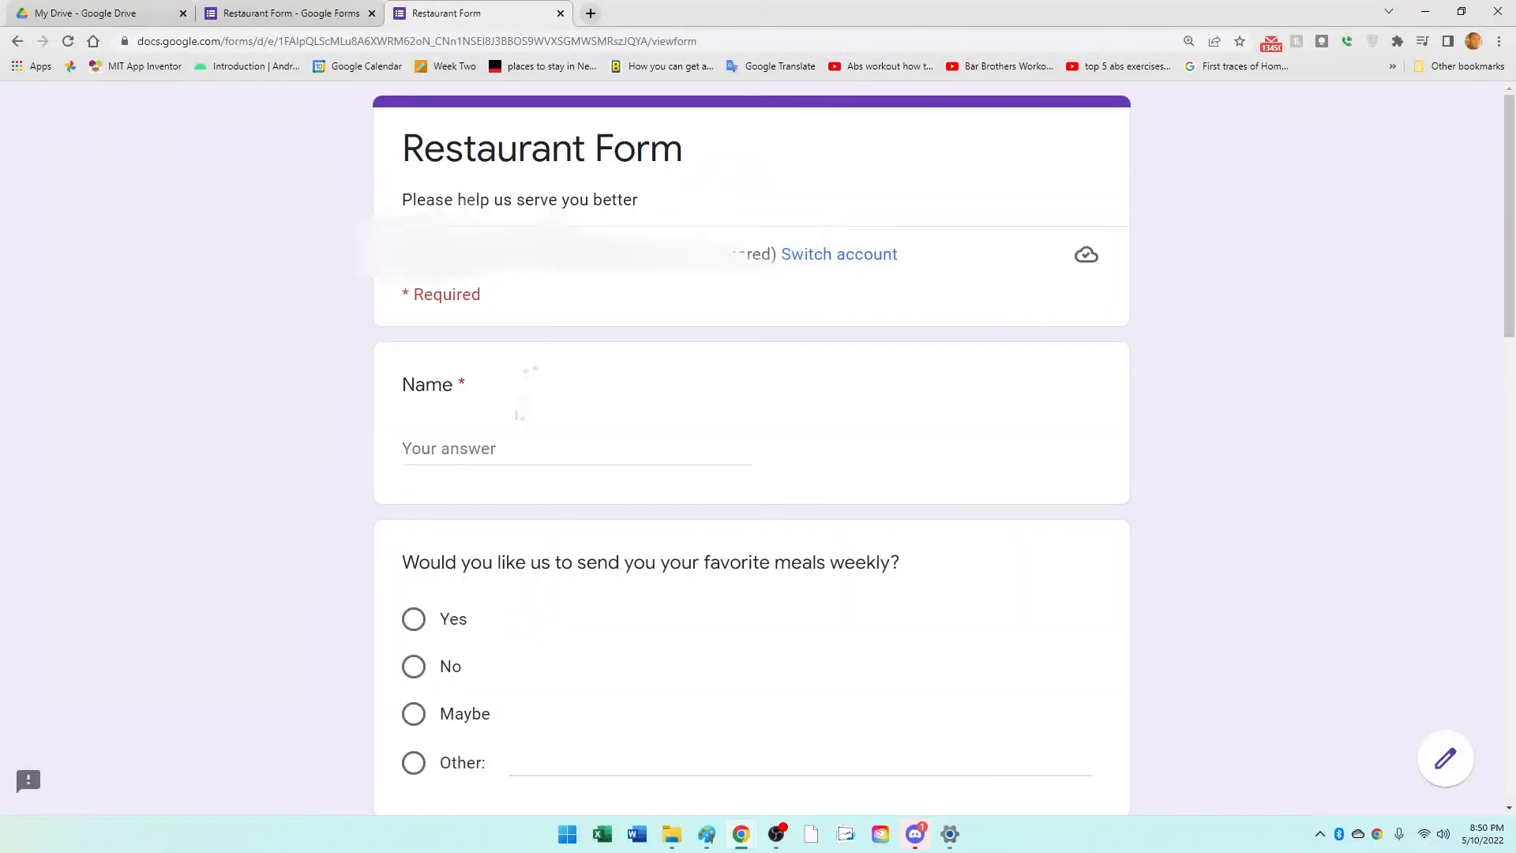
{"action": "scroll", "coordinate": [542, 531], "scroll_direction": "down", "scroll_amount": 7}
Step: In the form editor, set the Email question's validation to Text, Email with the custom error text "Wrong!"
{"action": "left_click", "coordinate": [284, 13]}
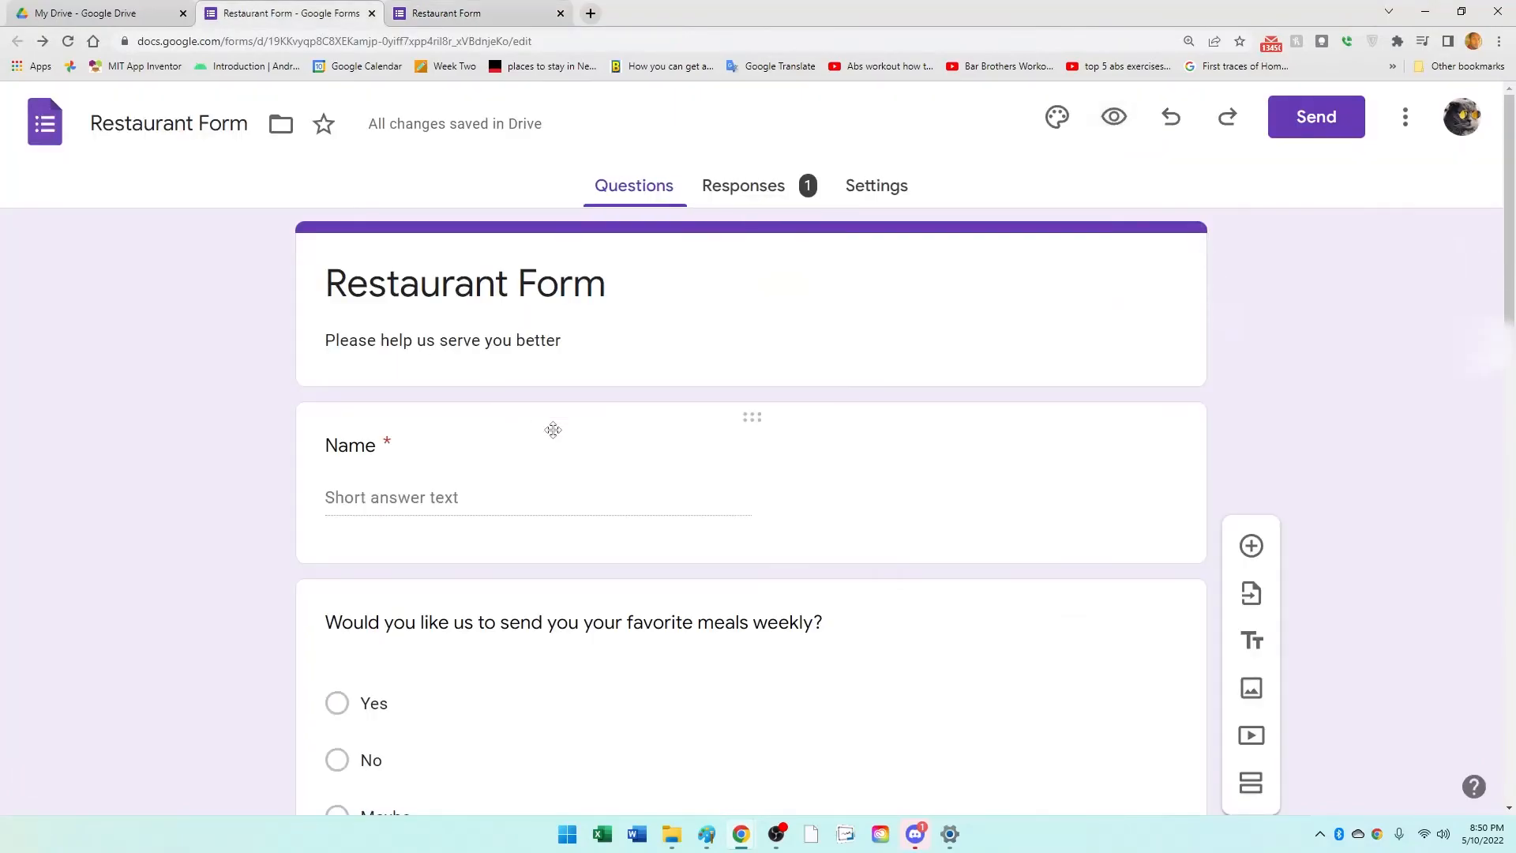
{"action": "scroll", "coordinate": [600, 470], "scroll_direction": "down", "scroll_amount": 5}
{"action": "scroll", "coordinate": [591, 483], "scroll_direction": "down", "scroll_amount": 10}
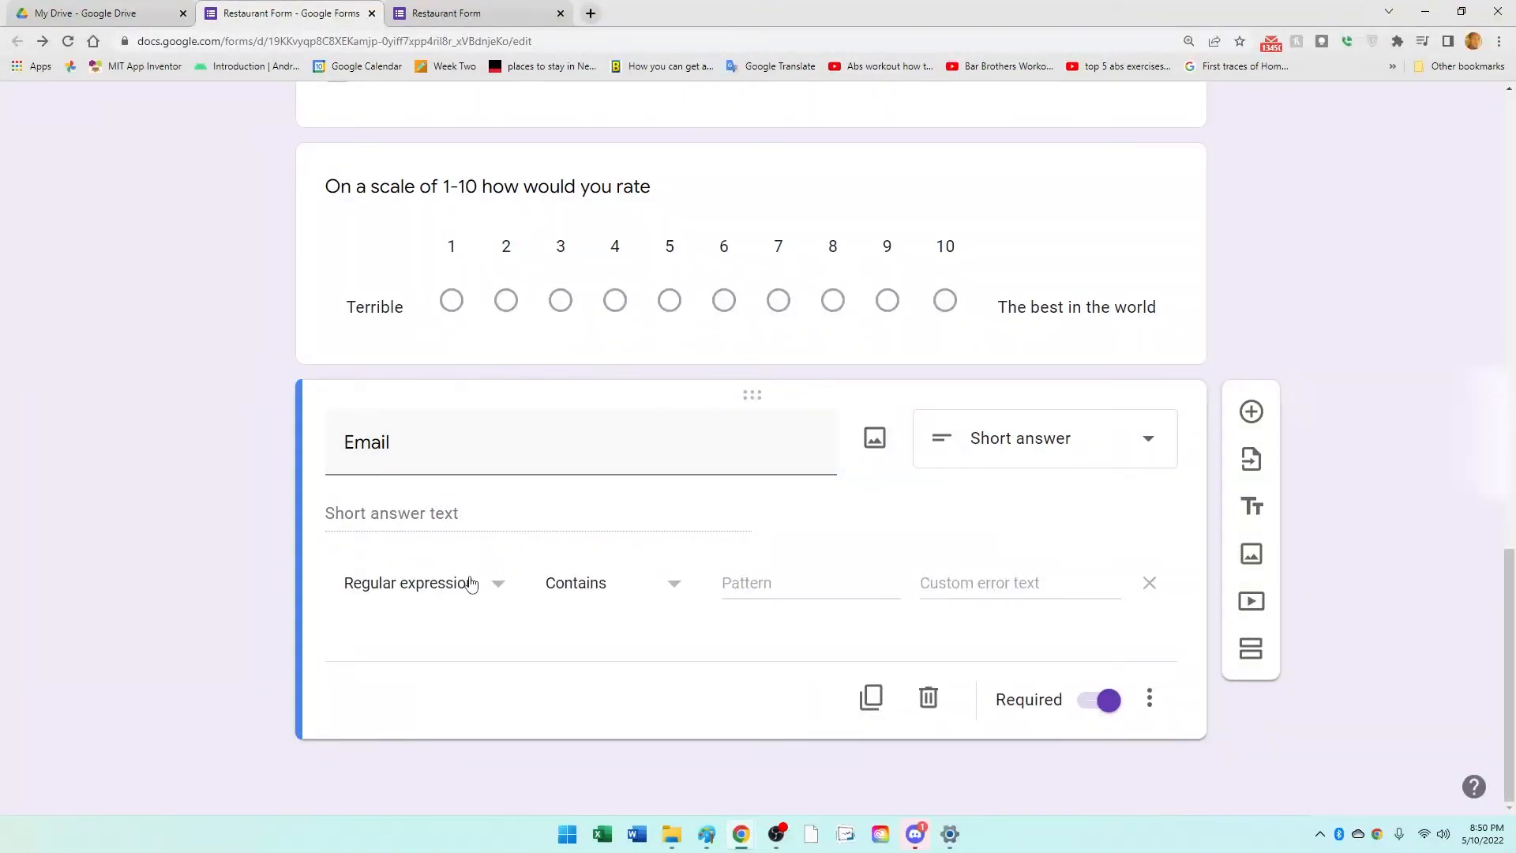
{"action": "left_click", "coordinate": [472, 583]}
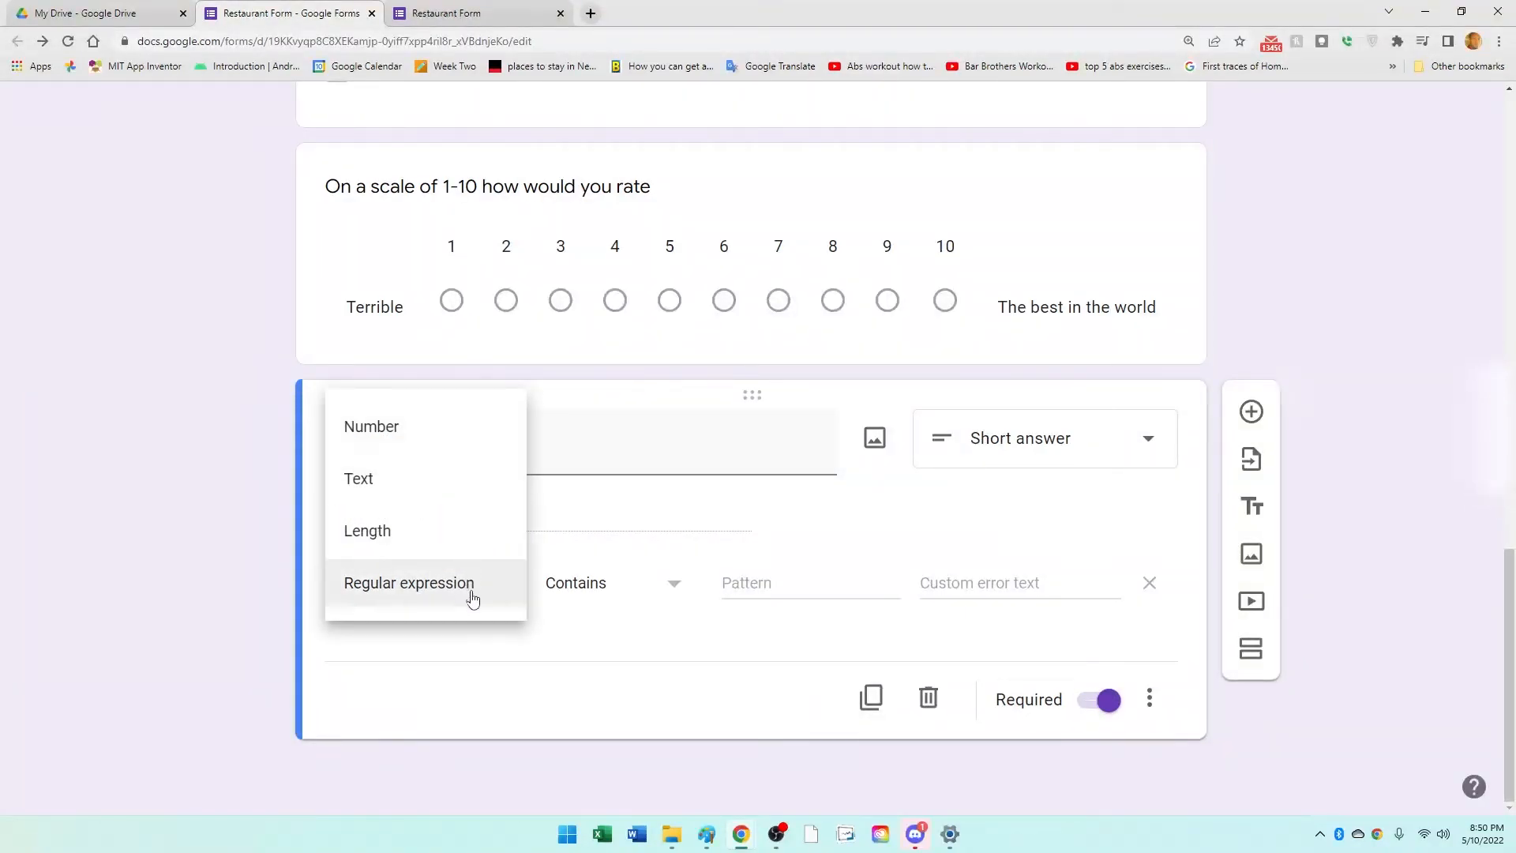
{"action": "left_click", "coordinate": [700, 568]}
{"action": "left_click", "coordinate": [445, 571]}
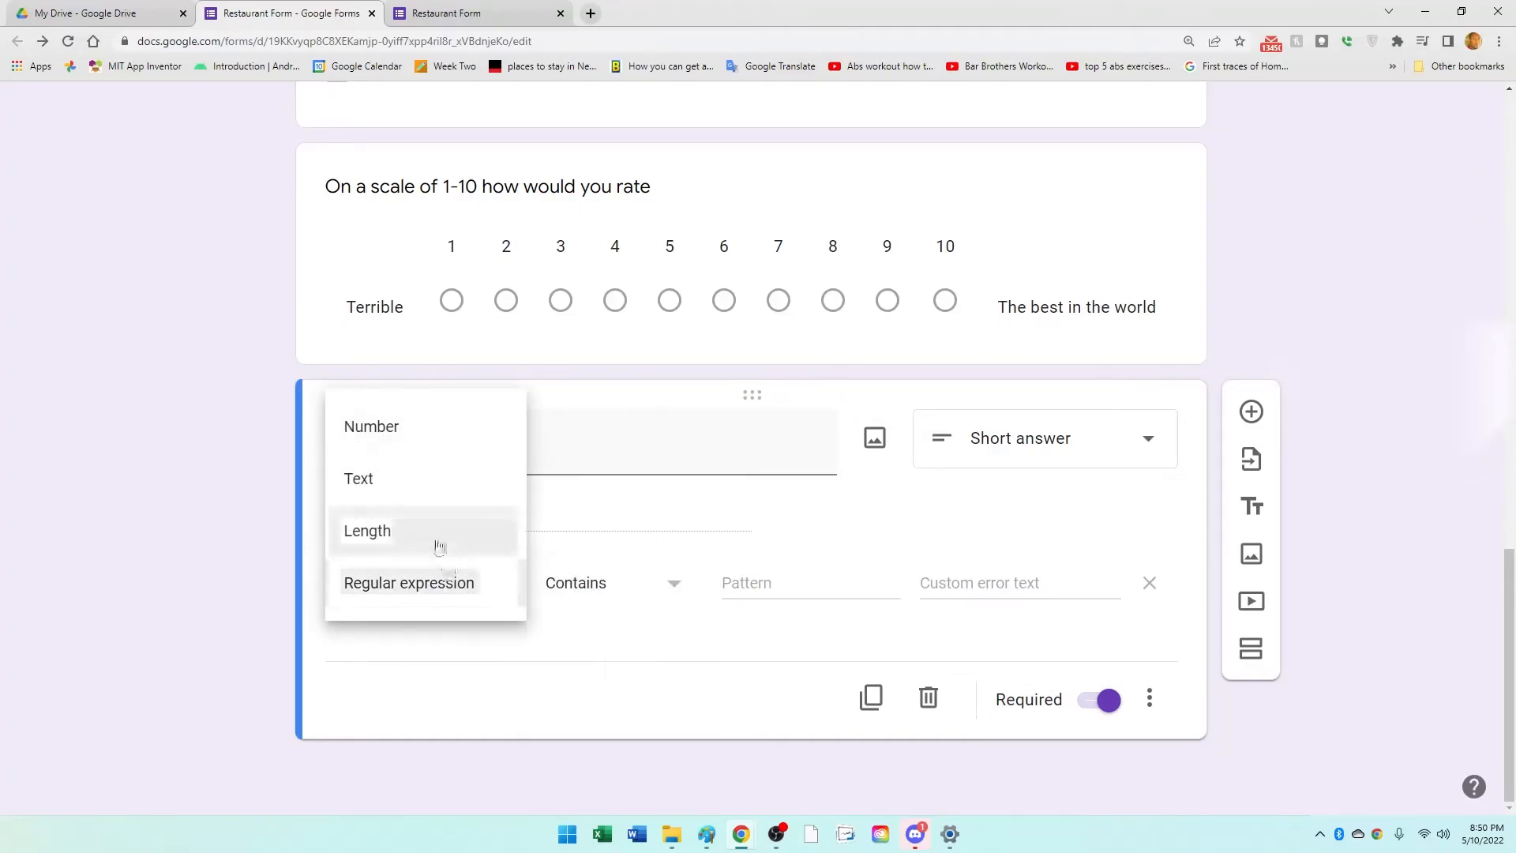
{"action": "scroll", "coordinate": [434, 522], "scroll_direction": "up", "scroll_amount": 1}
{"action": "left_click", "coordinate": [419, 483]}
{"action": "left_click", "coordinate": [602, 666]}
{"action": "left_click", "coordinate": [556, 701]}
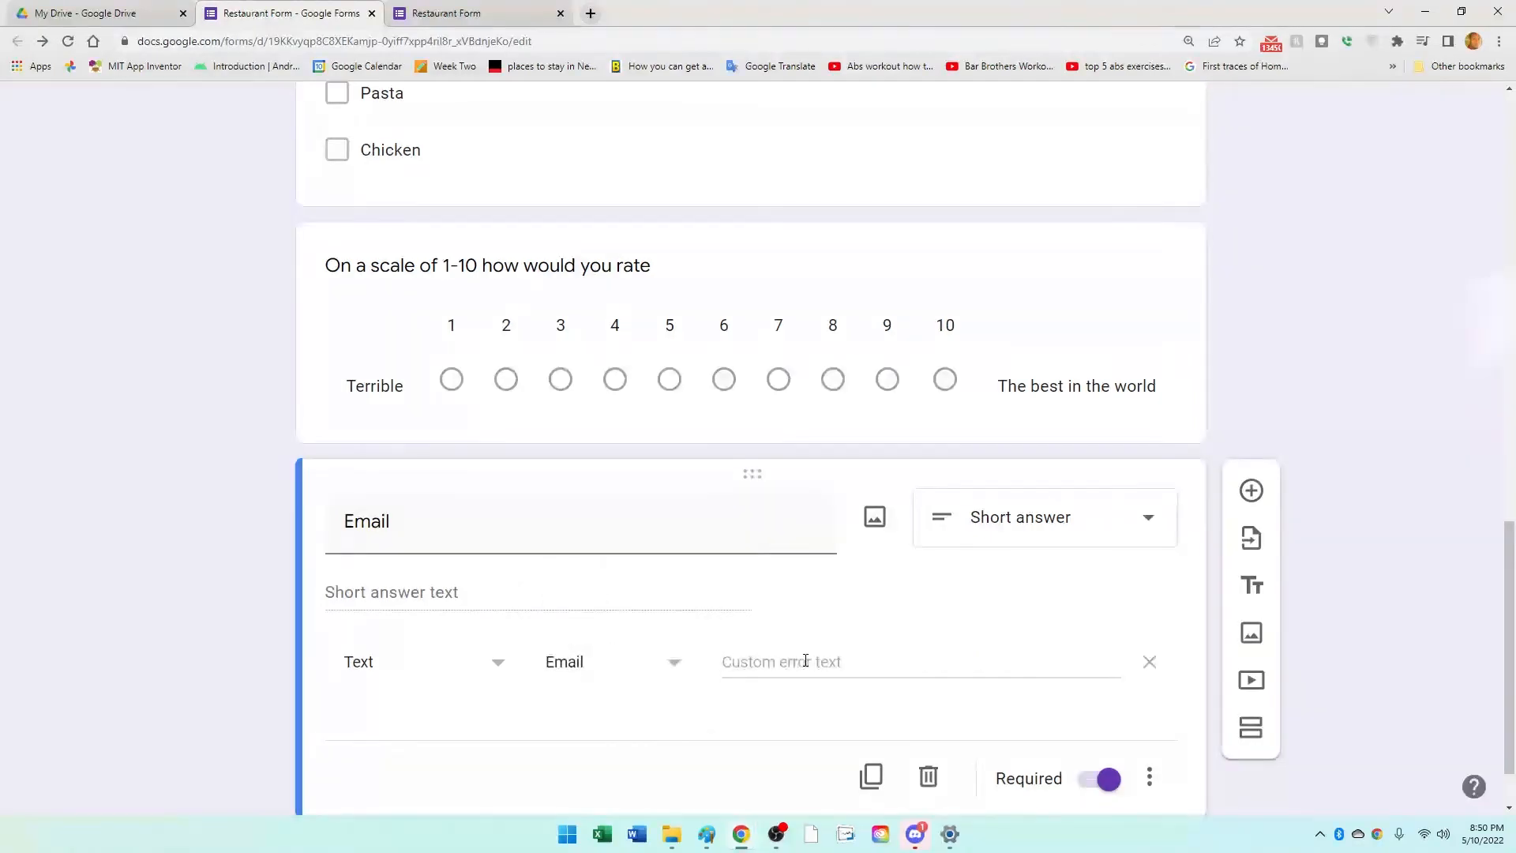
{"action": "type", "text": "Wrong!"}
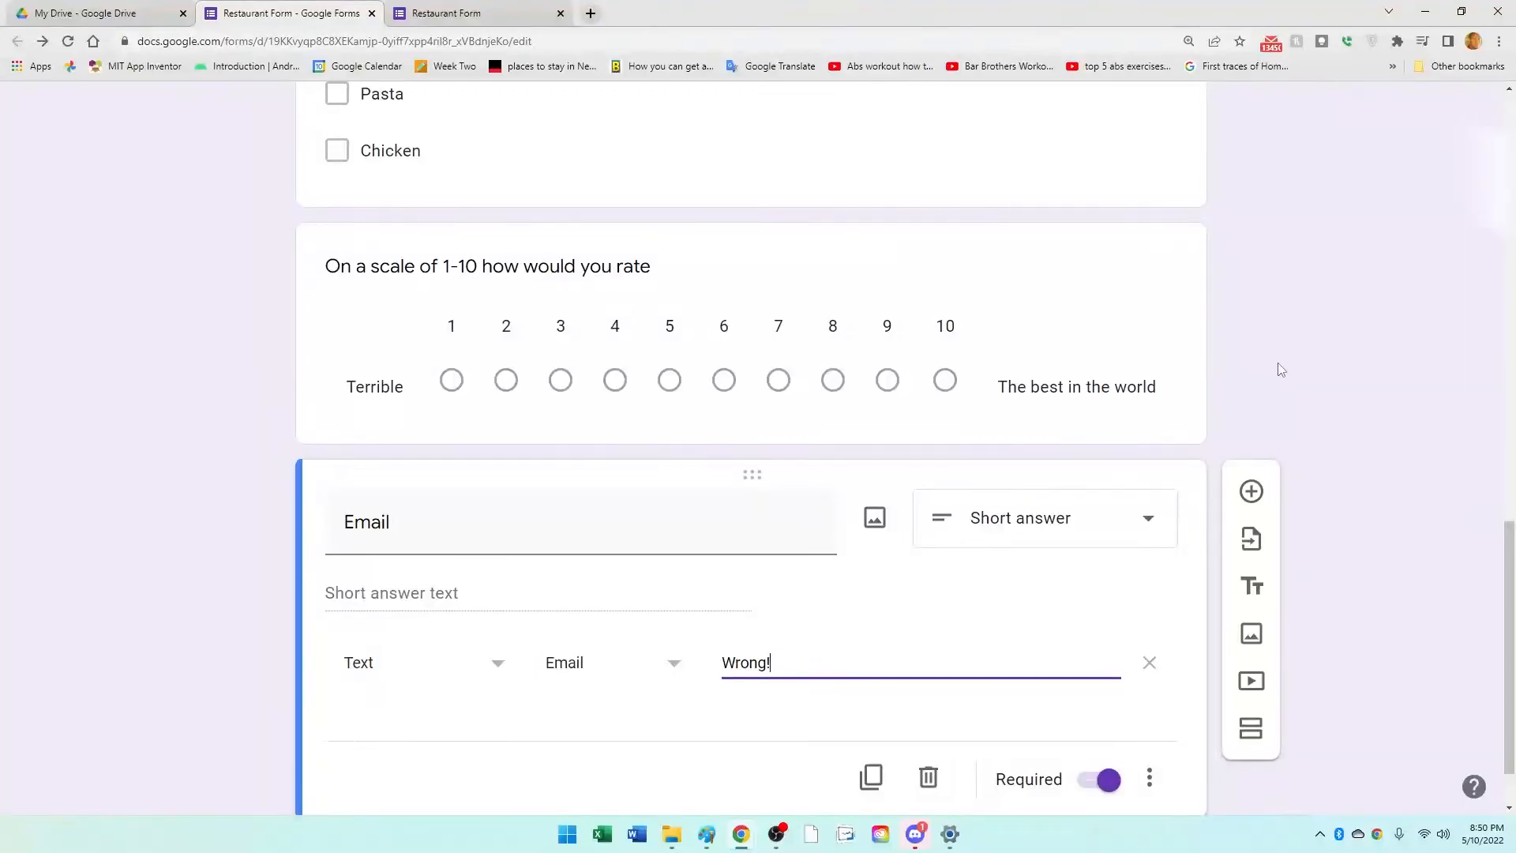
Step: Open a fresh preview of the form and test the Email question's validation with the invalid entry "fgfgfg"
{"action": "scroll", "coordinate": [1255, 363], "scroll_direction": "up", "scroll_amount": 15}
{"action": "left_click", "coordinate": [1109, 122]}
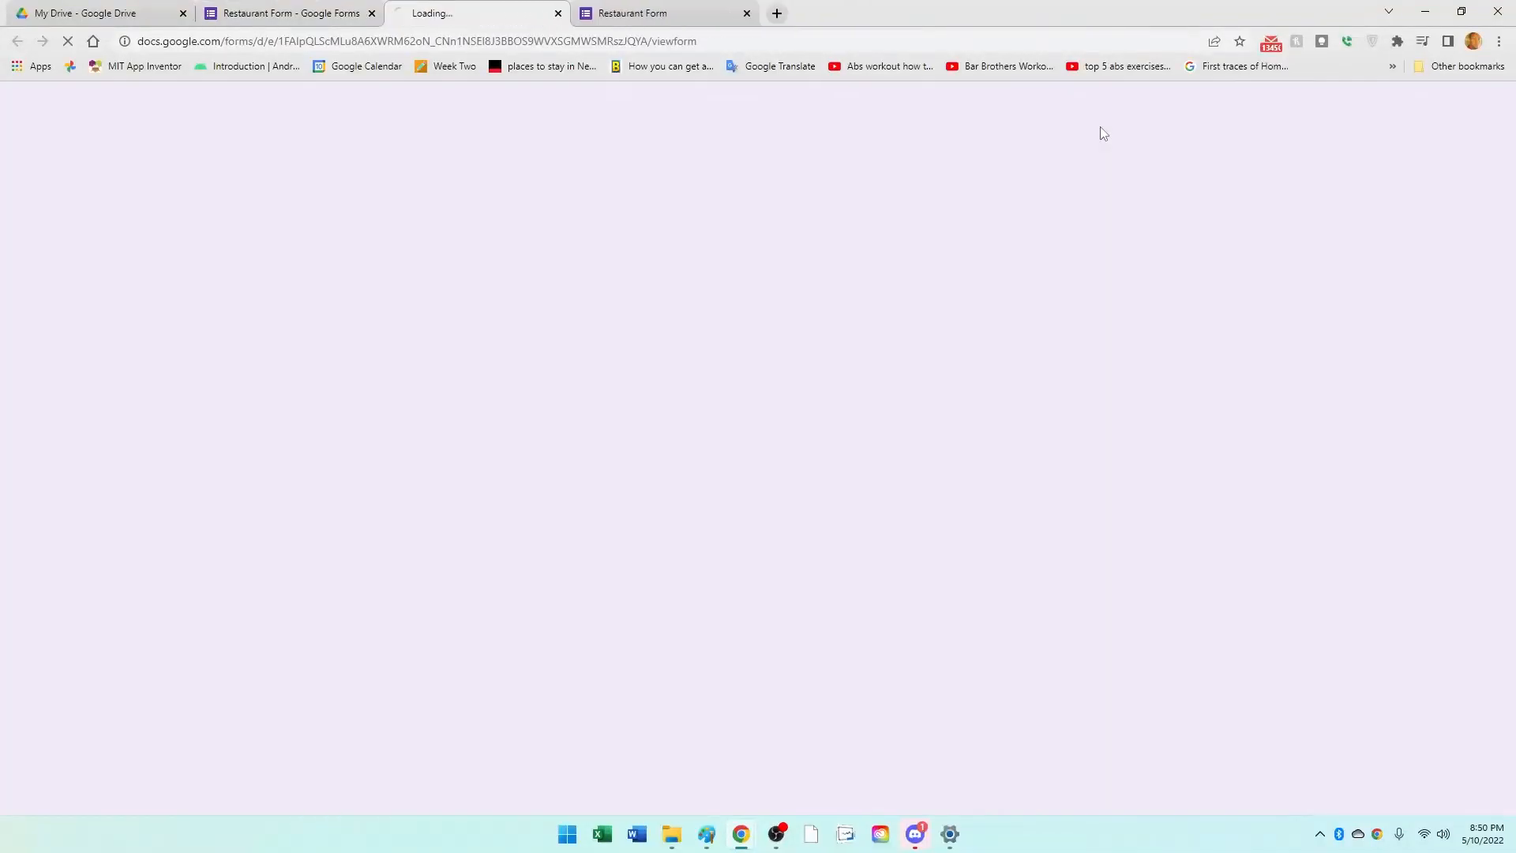
{"action": "scroll", "coordinate": [563, 212], "scroll_direction": "down", "scroll_amount": 2}
{"action": "scroll", "coordinate": [563, 212], "scroll_direction": "down", "scroll_amount": 10}
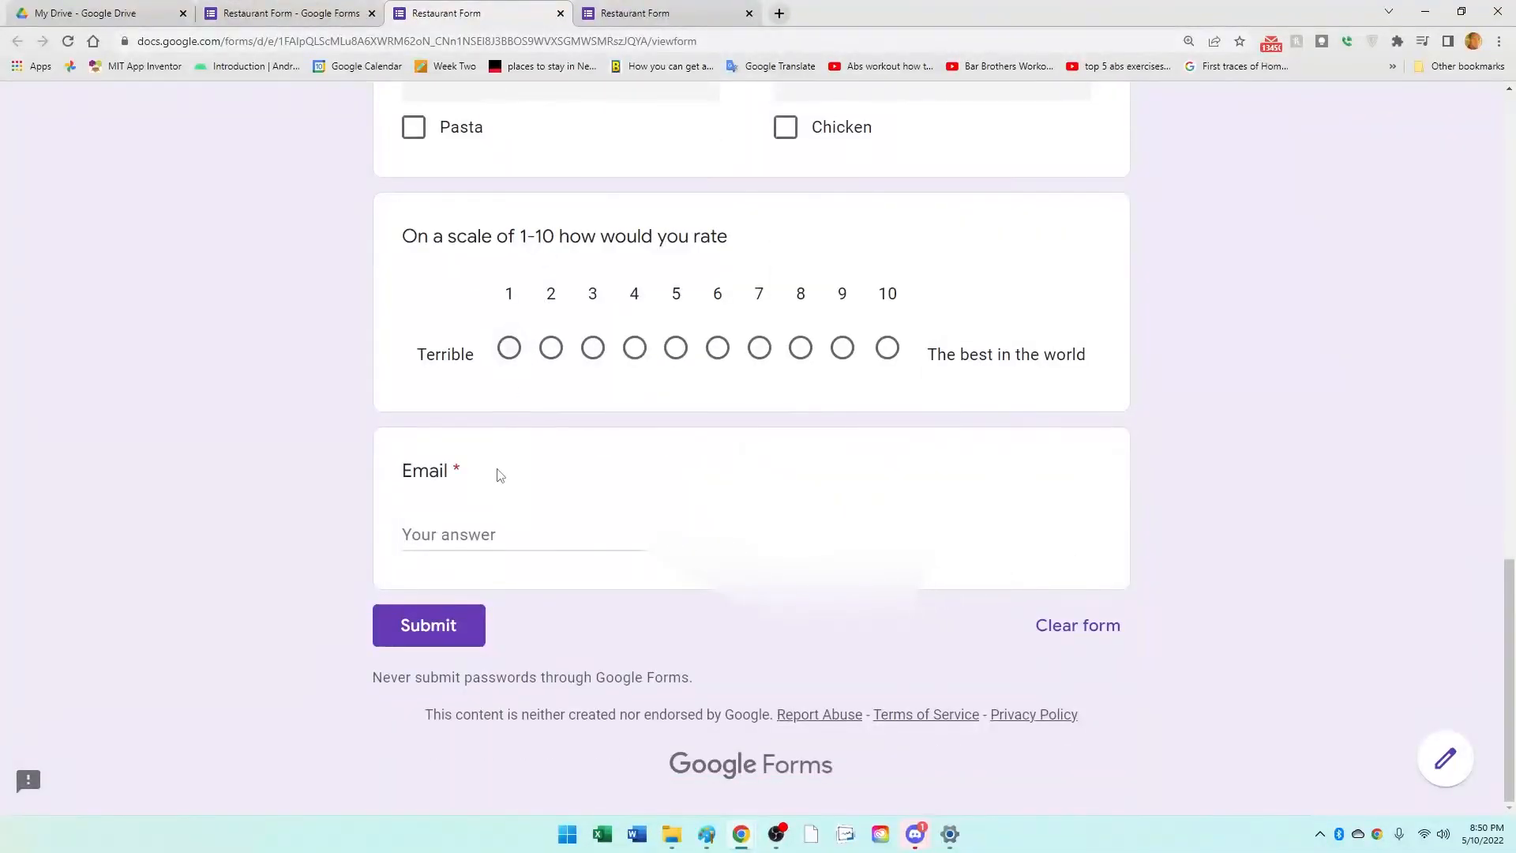
{"action": "left_click", "coordinate": [474, 531]}
{"action": "type", "text": "fgfgfg"}
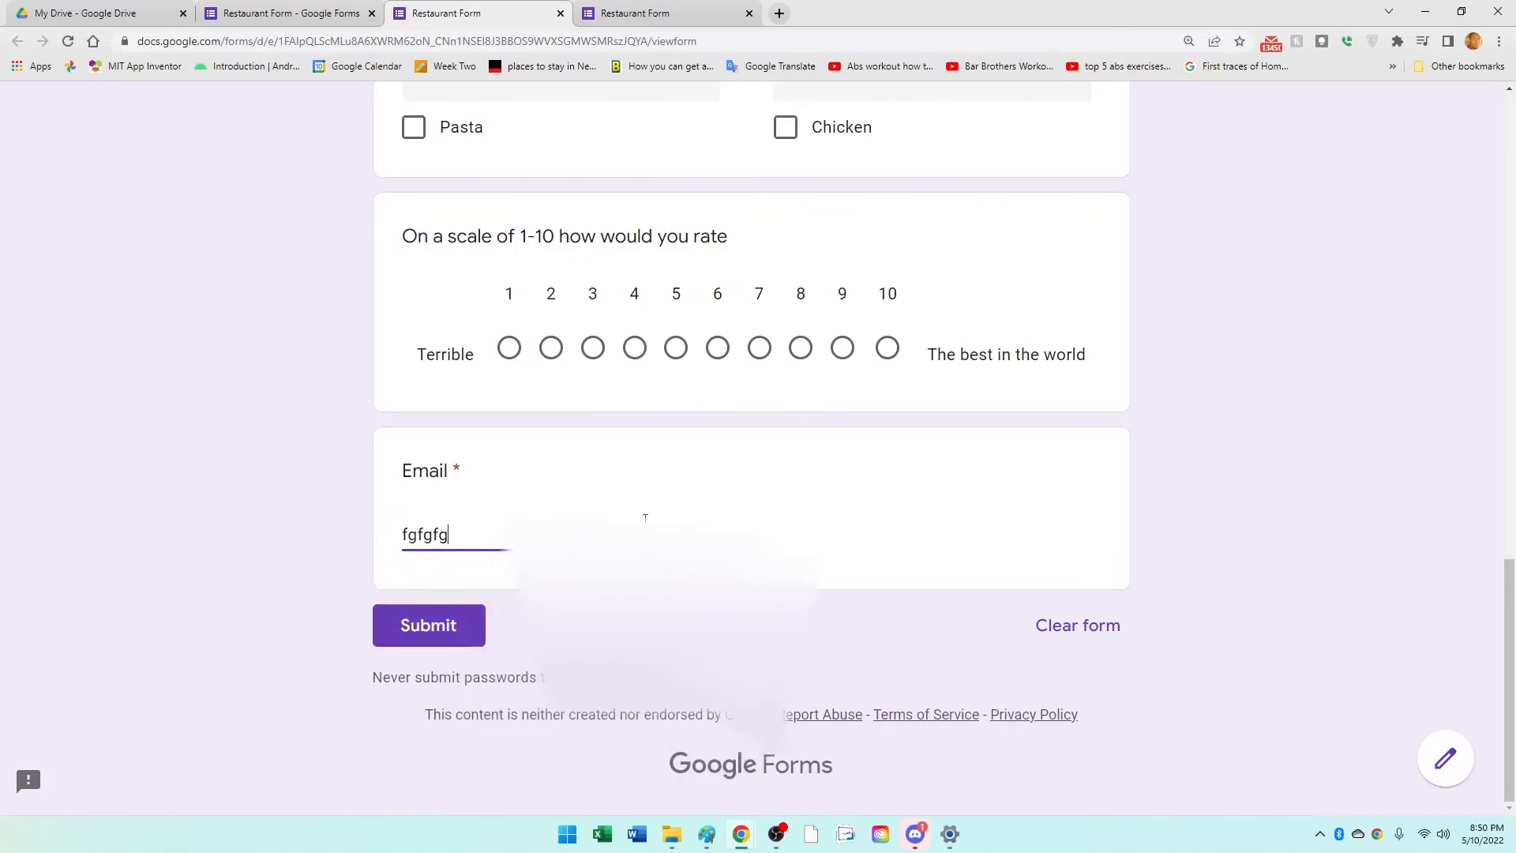
{"action": "left_click_drag", "start_coordinate": [455, 586], "coordinate": [521, 592]}
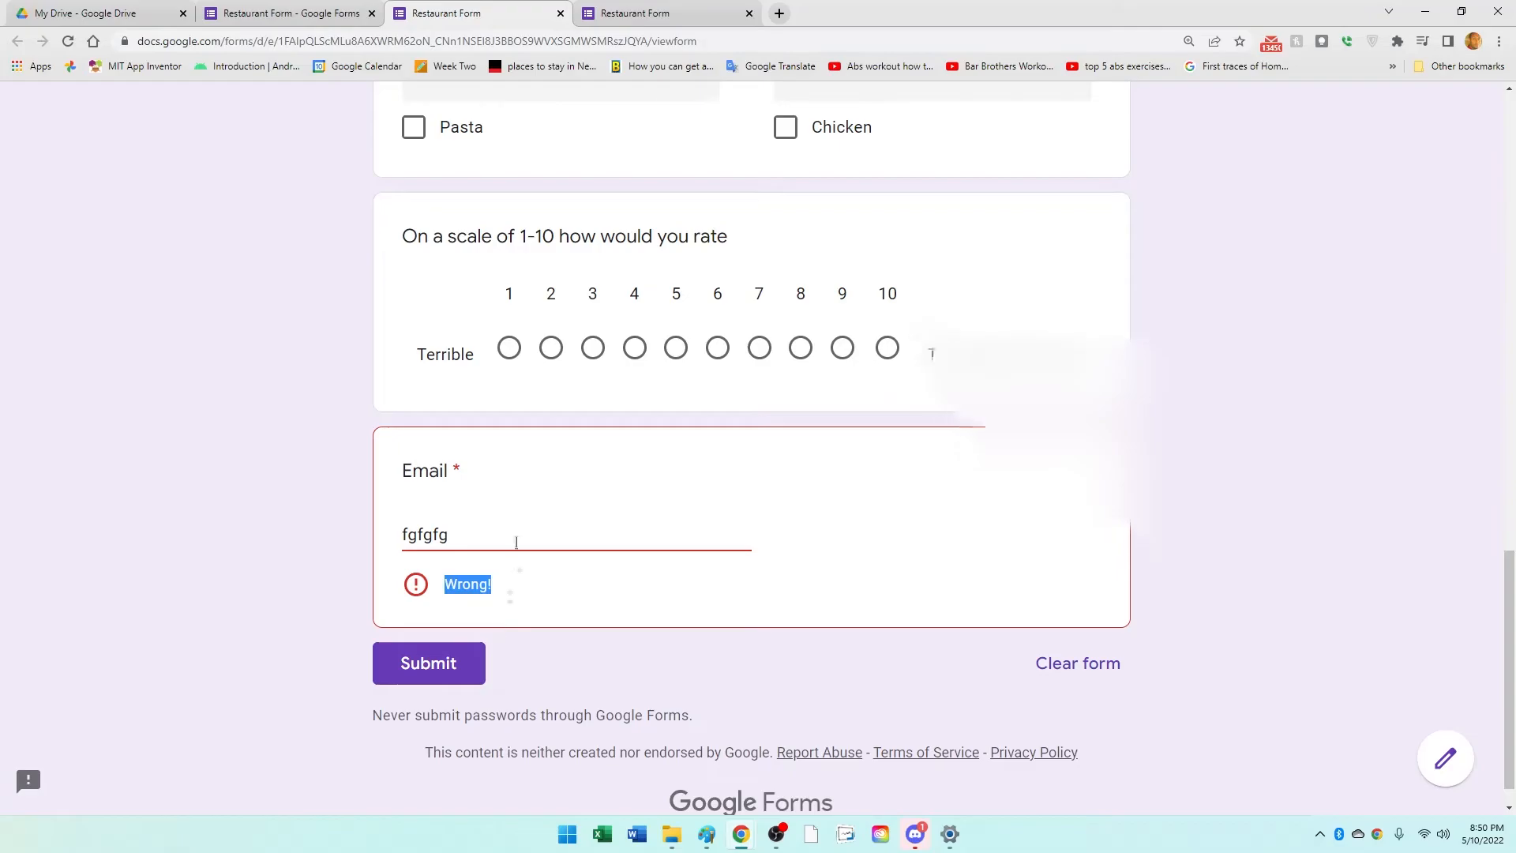
Step: Compare the Email question's custom error text in the editor with the error displayed in the preview
{"action": "left_click", "coordinate": [289, 13]}
{"action": "scroll", "coordinate": [626, 495], "scroll_direction": "down", "scroll_amount": 20}
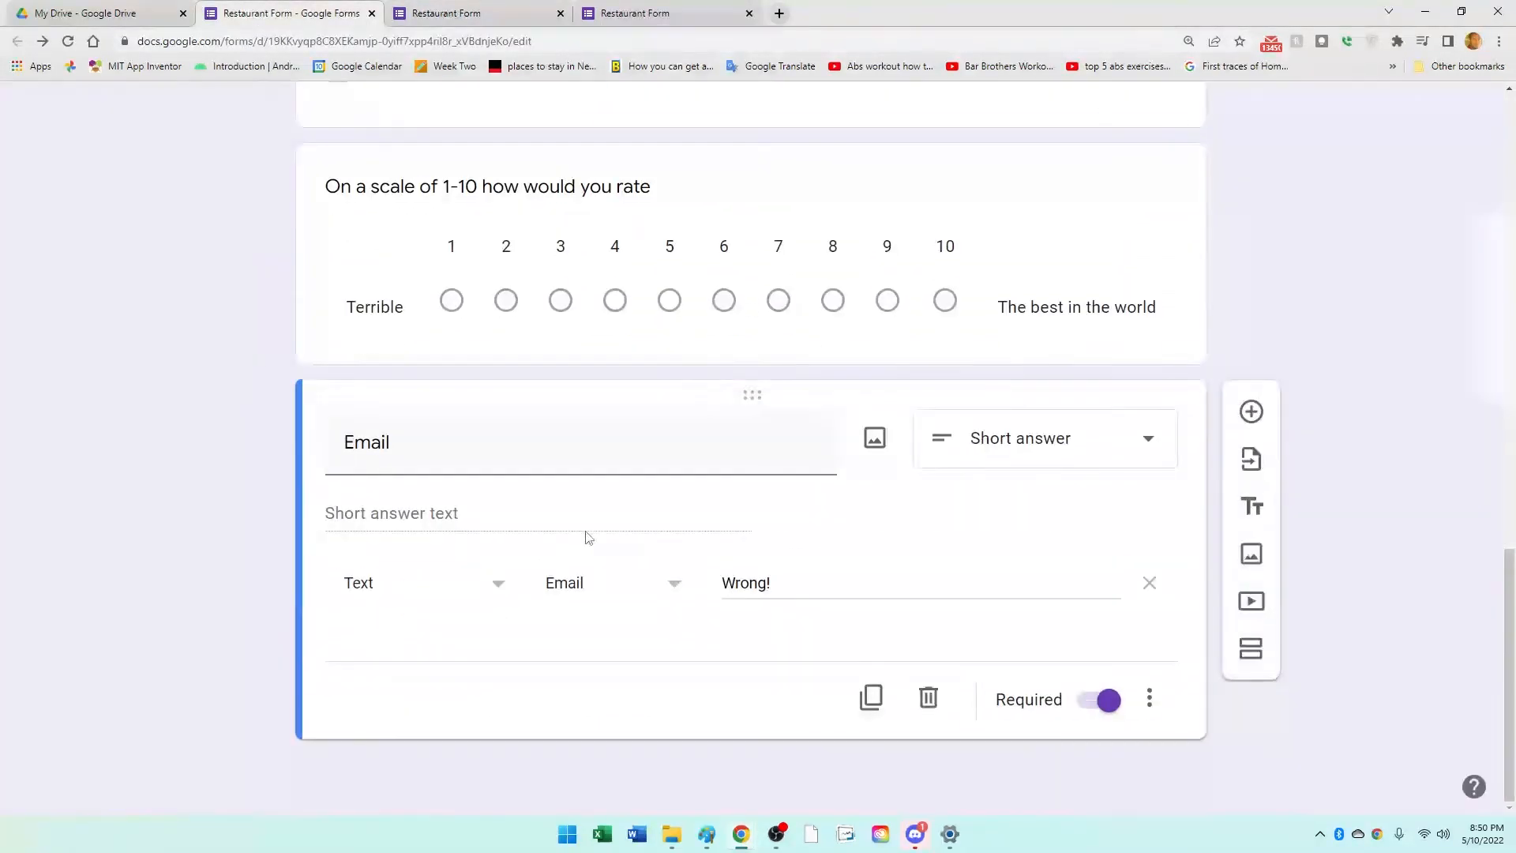
{"action": "left_click_drag", "start_coordinate": [778, 584], "coordinate": [713, 589]}
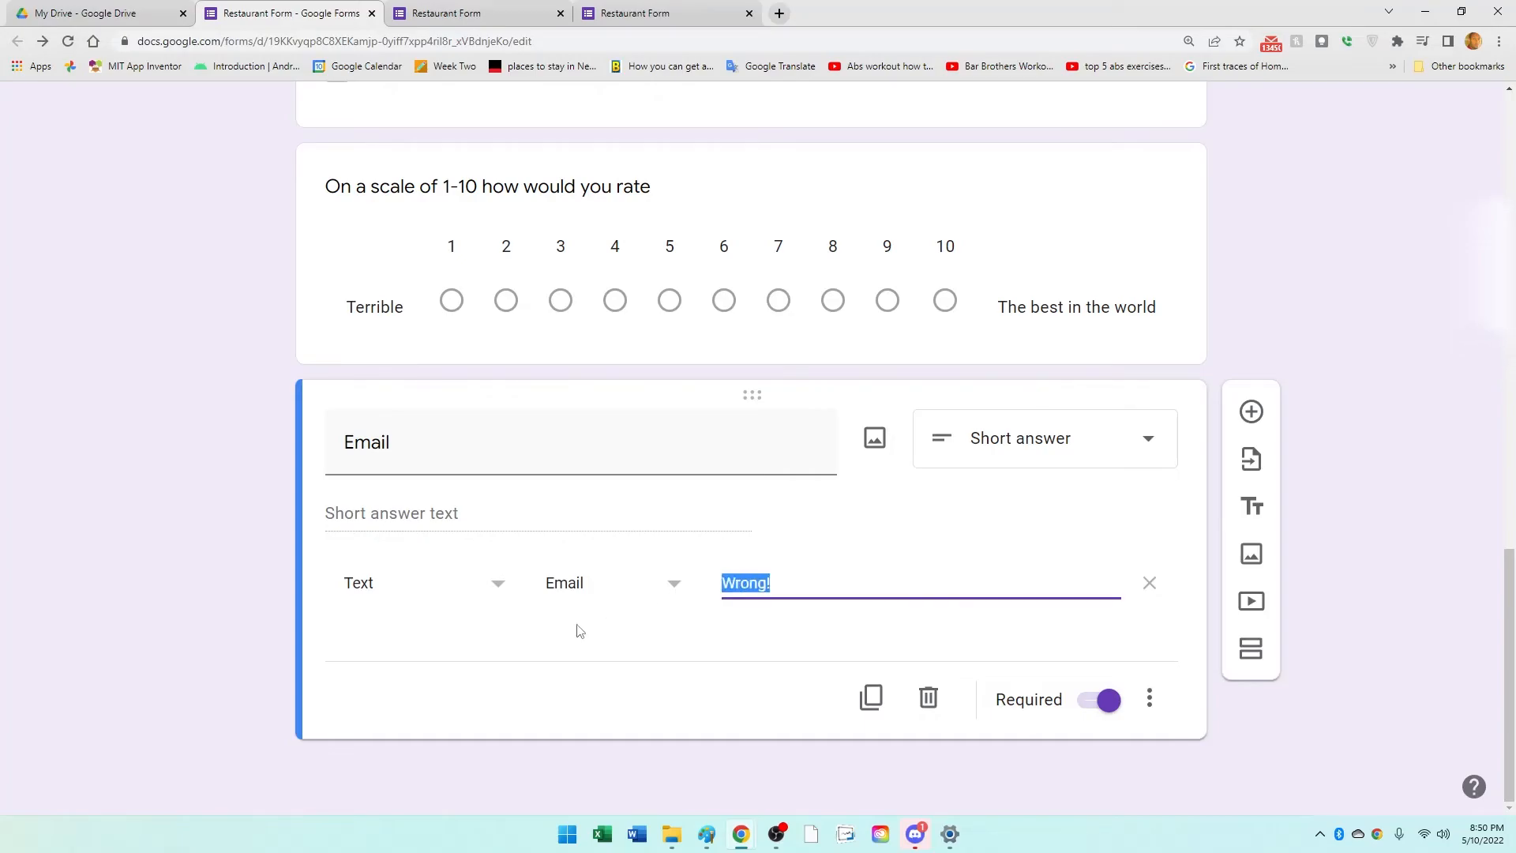
{"action": "left_click", "coordinate": [506, 10]}
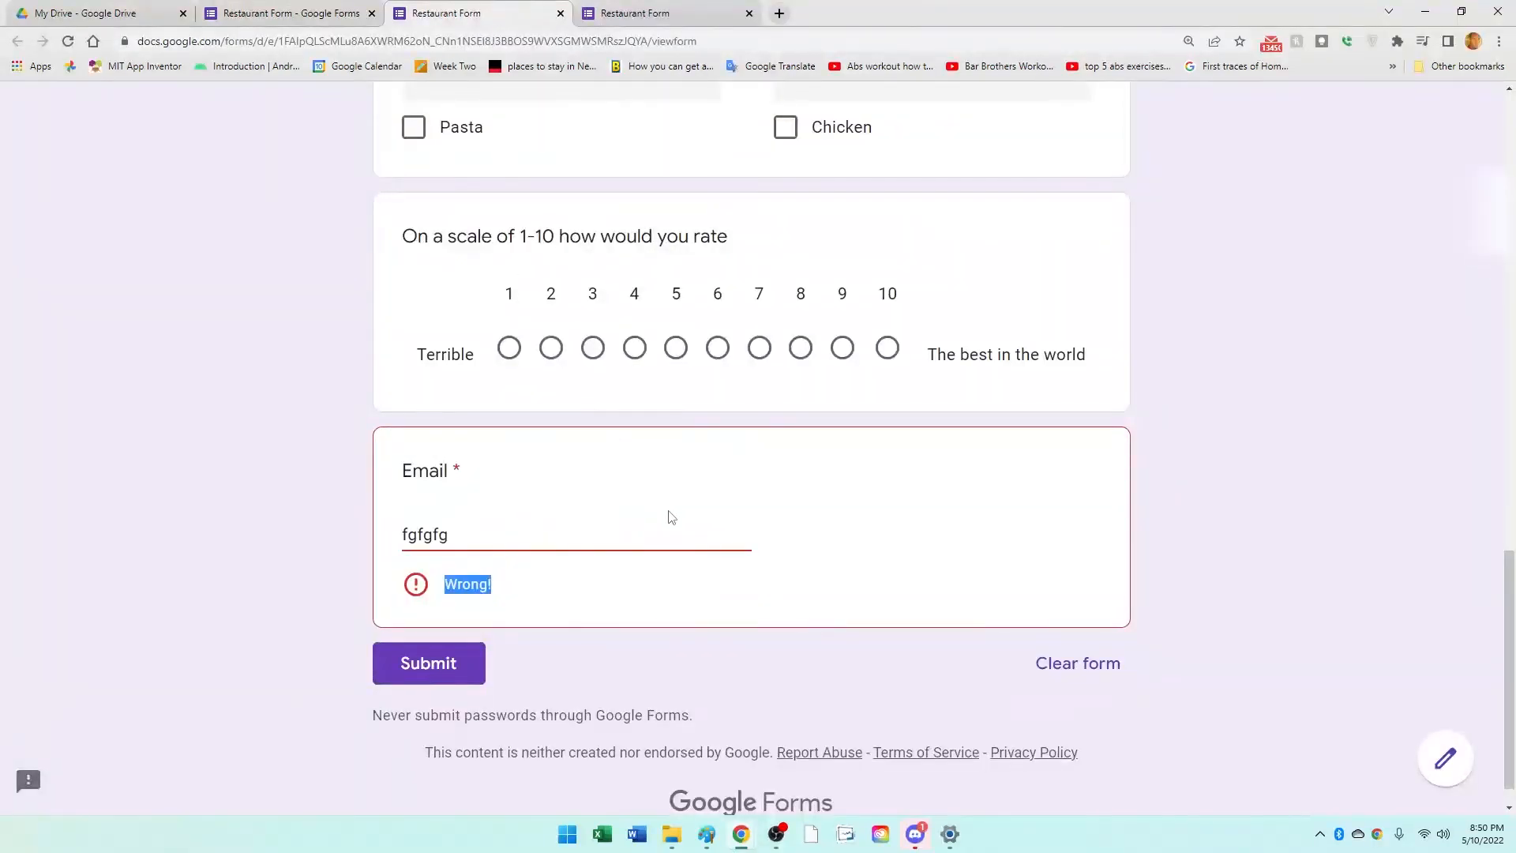
{"action": "scroll", "coordinate": [656, 413], "scroll_direction": "up", "scroll_amount": 12}
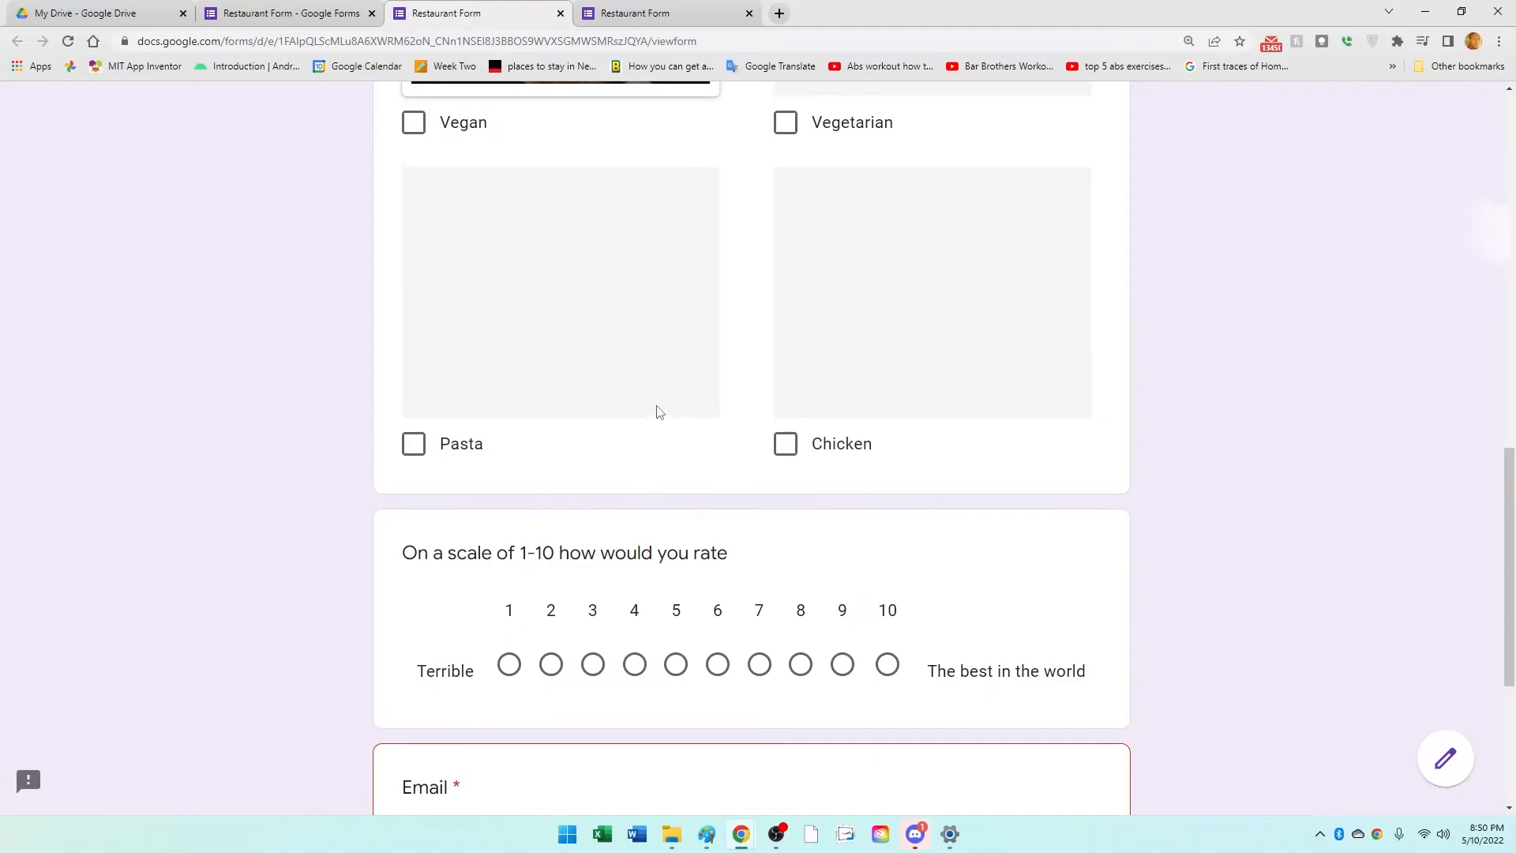
{"action": "scroll", "coordinate": [656, 413], "scroll_direction": "up", "scroll_amount": 5}
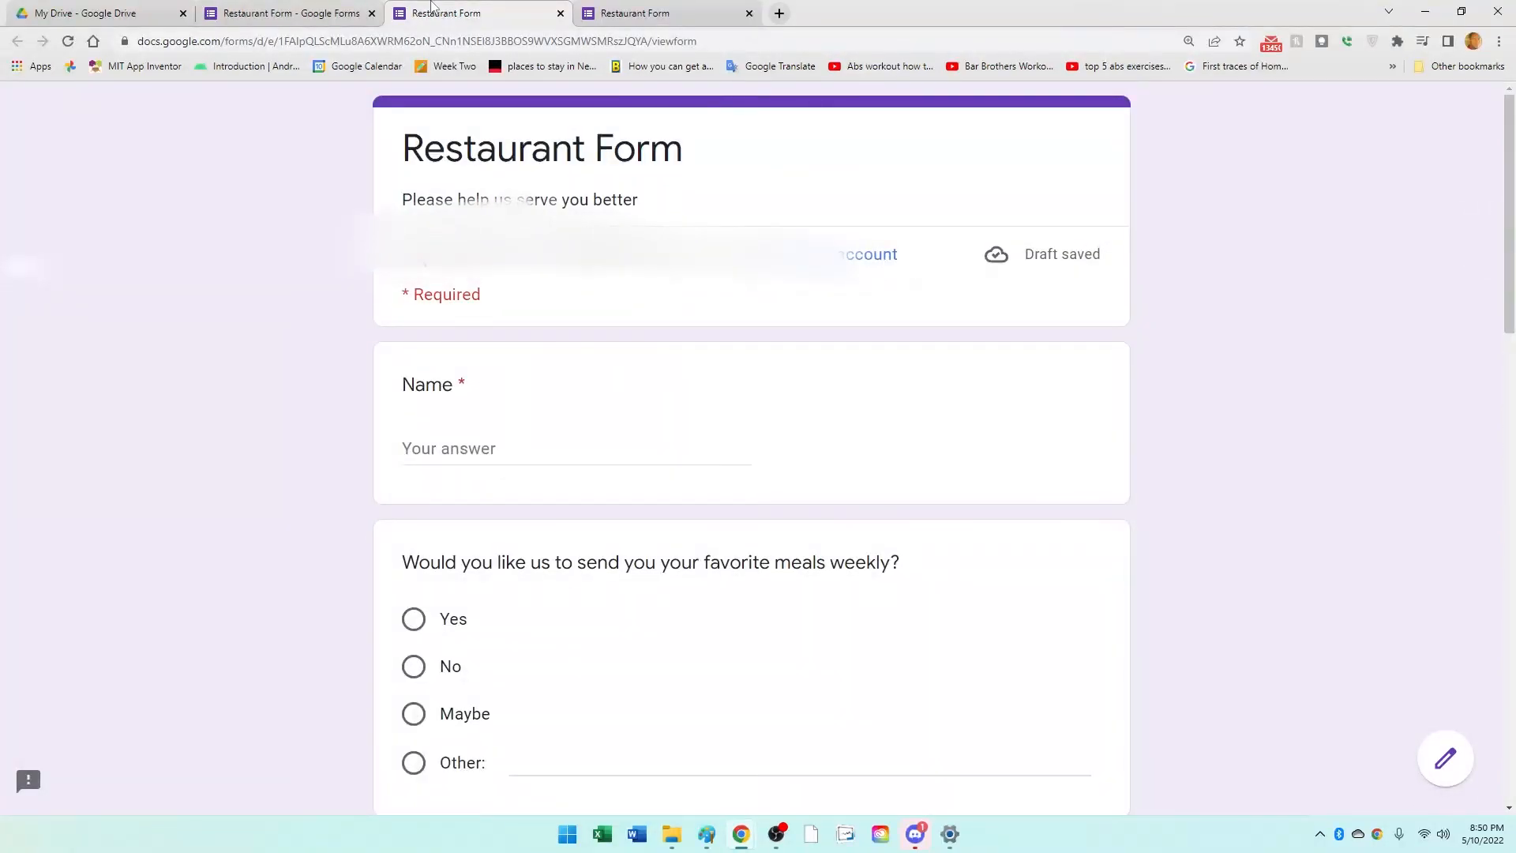
Step: Back in the editor, try several theme colors for the form, choose green, and check the background and font options
{"action": "left_click", "coordinate": [316, 6]}
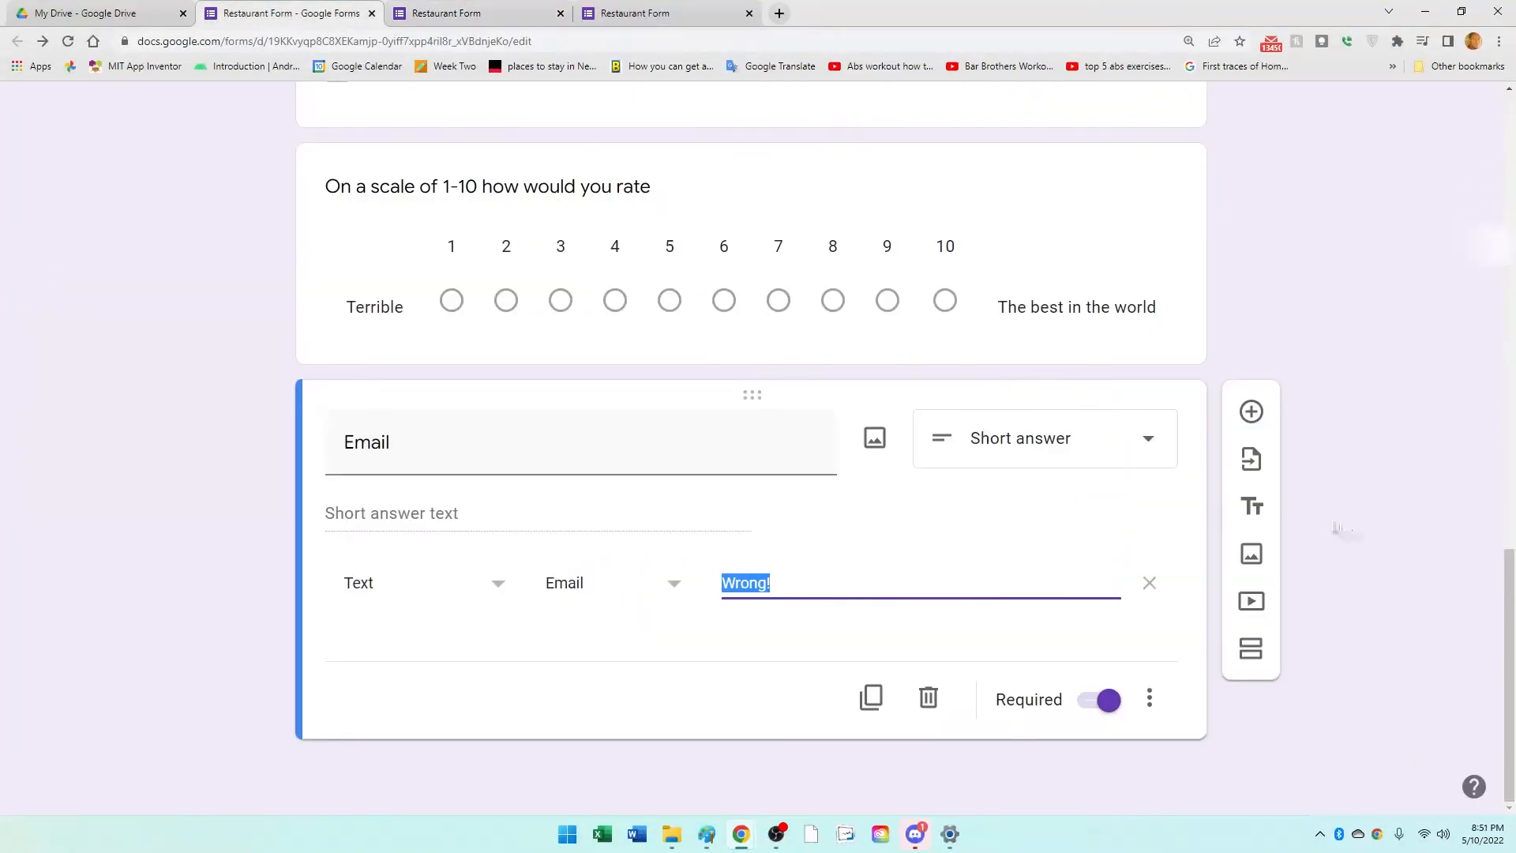
{"action": "scroll", "coordinate": [1341, 531], "scroll_direction": "up", "scroll_amount": 15}
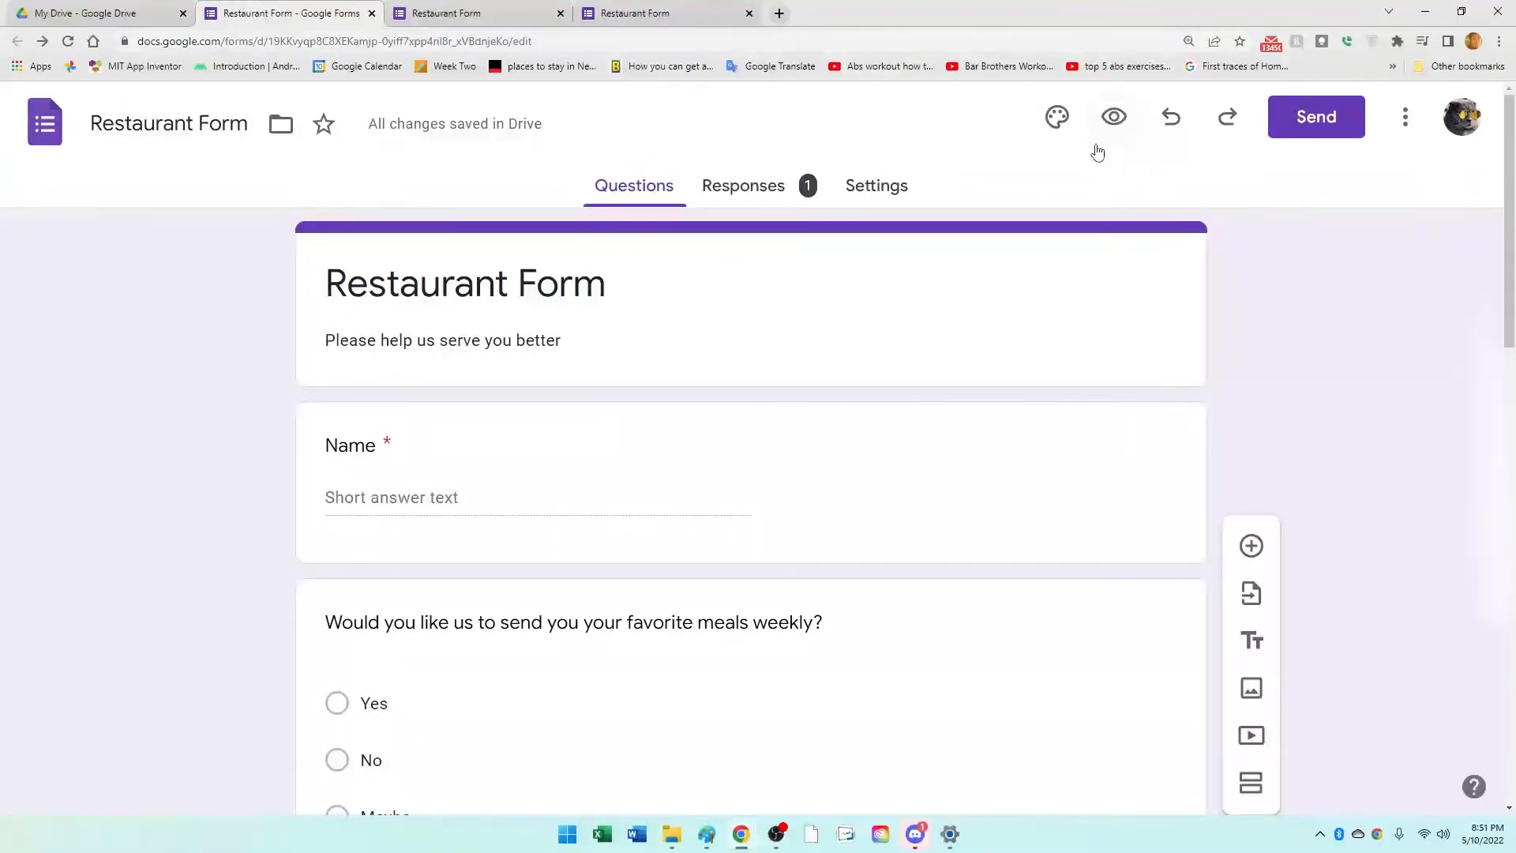
{"action": "left_click", "coordinate": [1060, 129]}
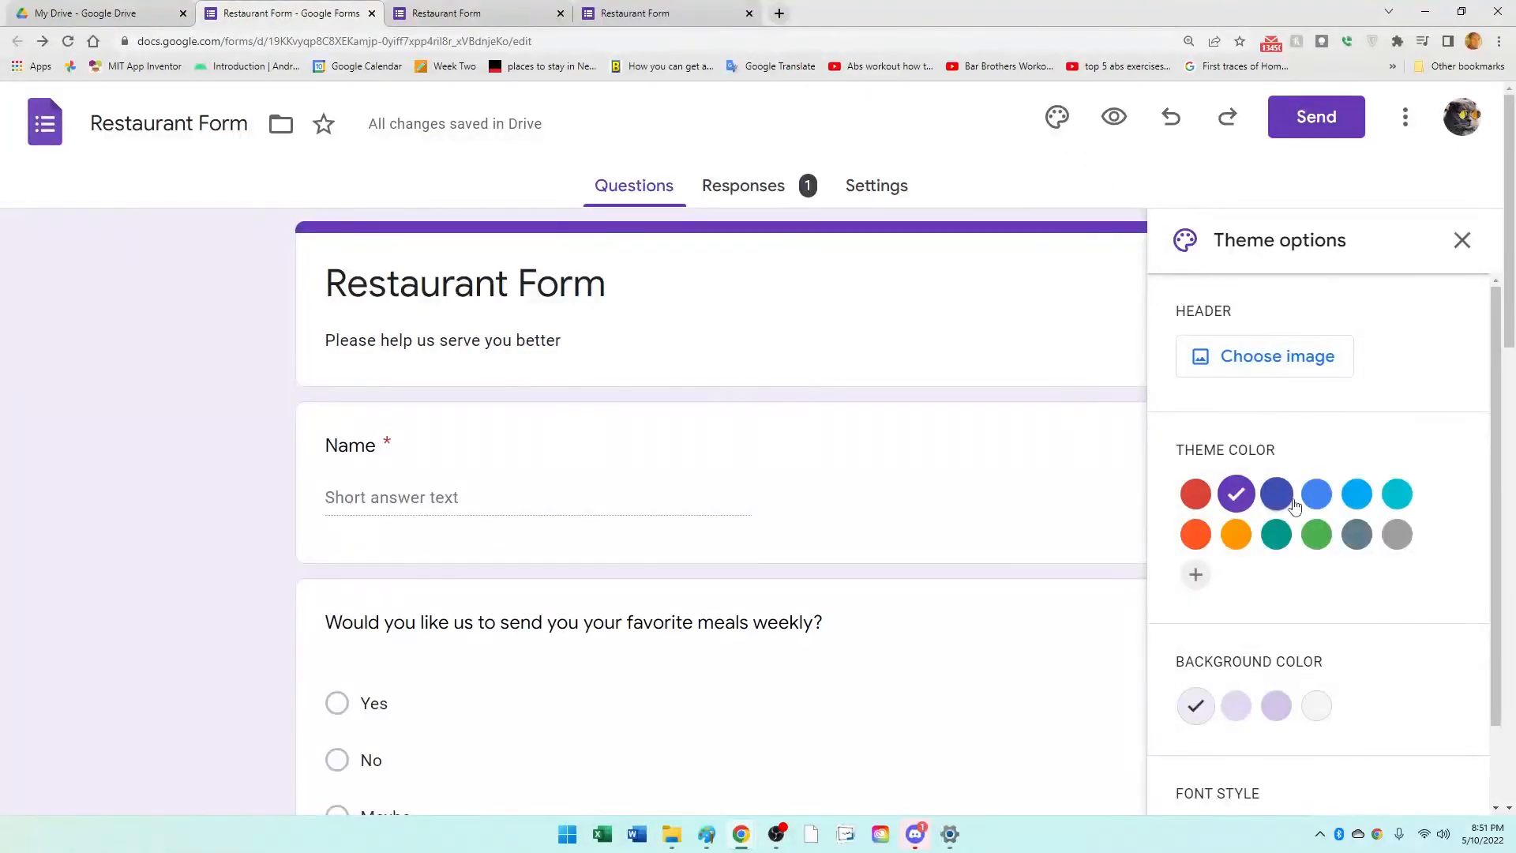
{"action": "left_click", "coordinate": [1317, 494]}
{"action": "left_click", "coordinate": [1360, 495]}
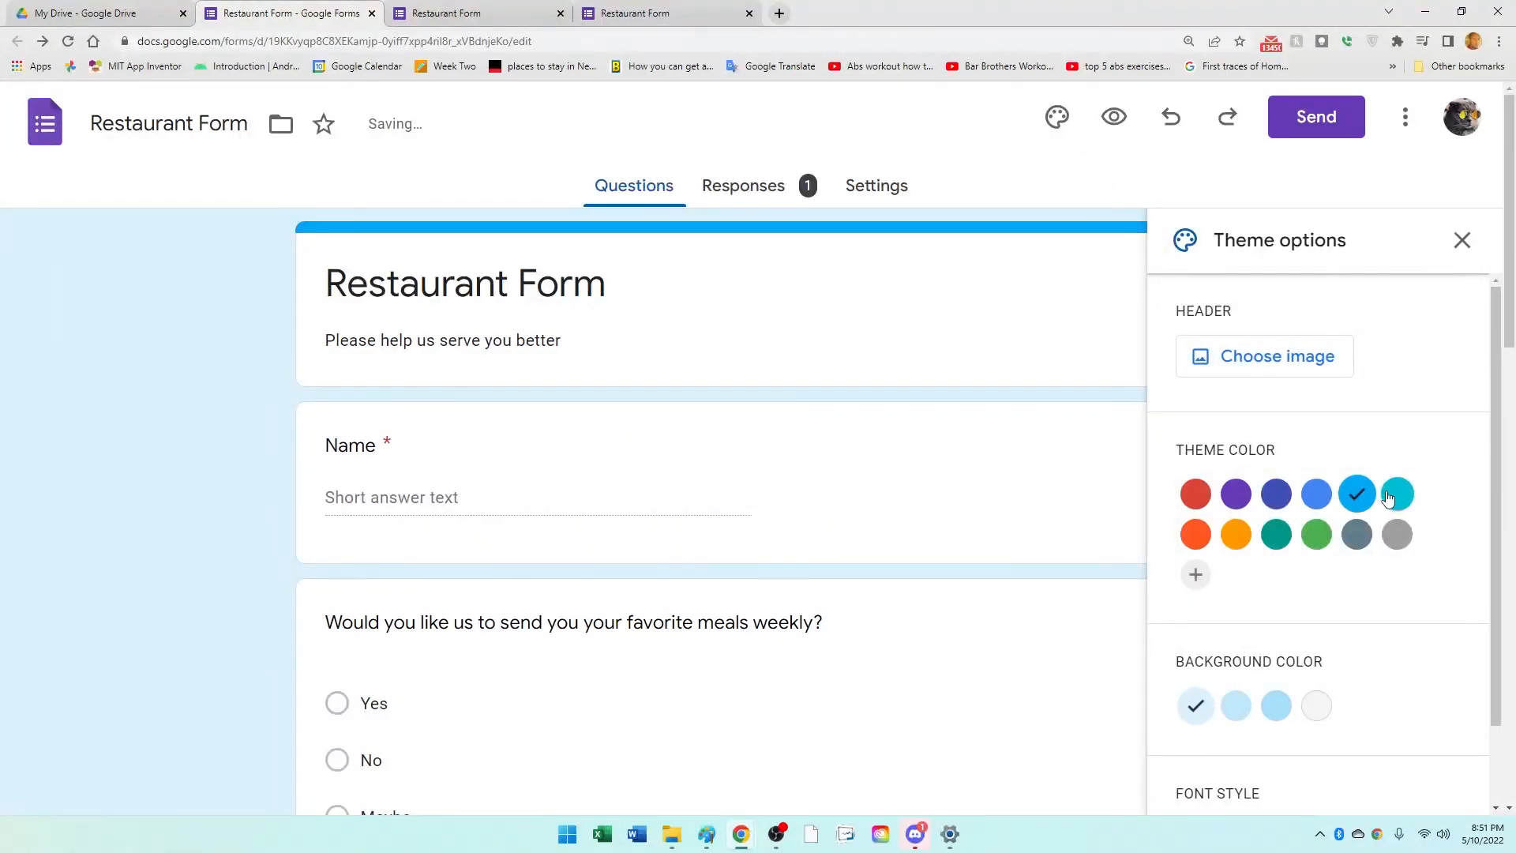
{"action": "left_click", "coordinate": [1357, 534]}
{"action": "left_click", "coordinate": [1330, 541]}
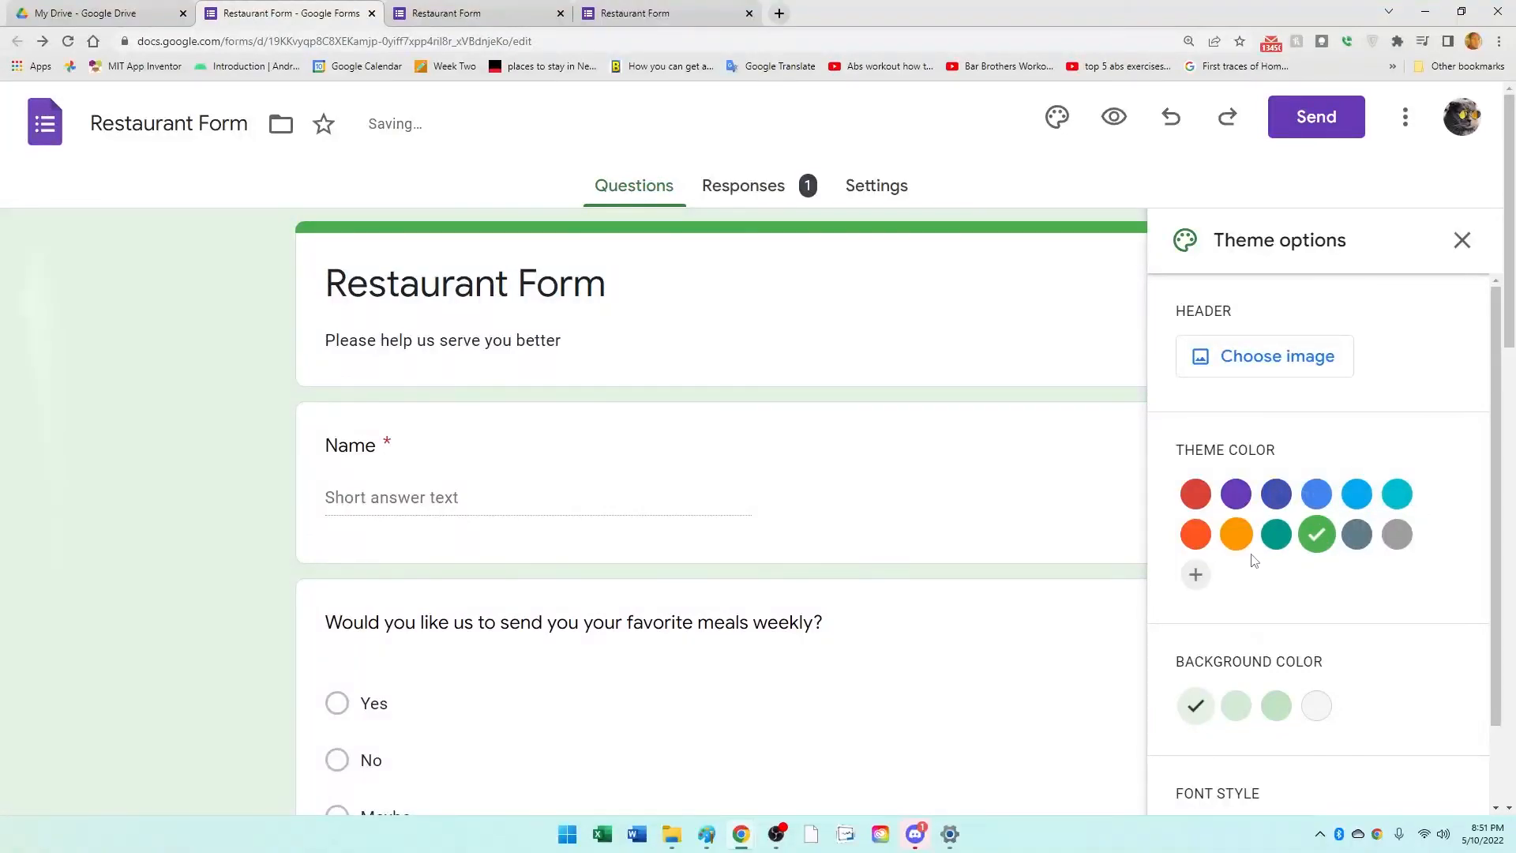
{"action": "scroll", "coordinate": [1207, 540], "scroll_direction": "down", "scroll_amount": 1}
{"action": "scroll", "coordinate": [1207, 540], "scroll_direction": "down", "scroll_amount": 3}
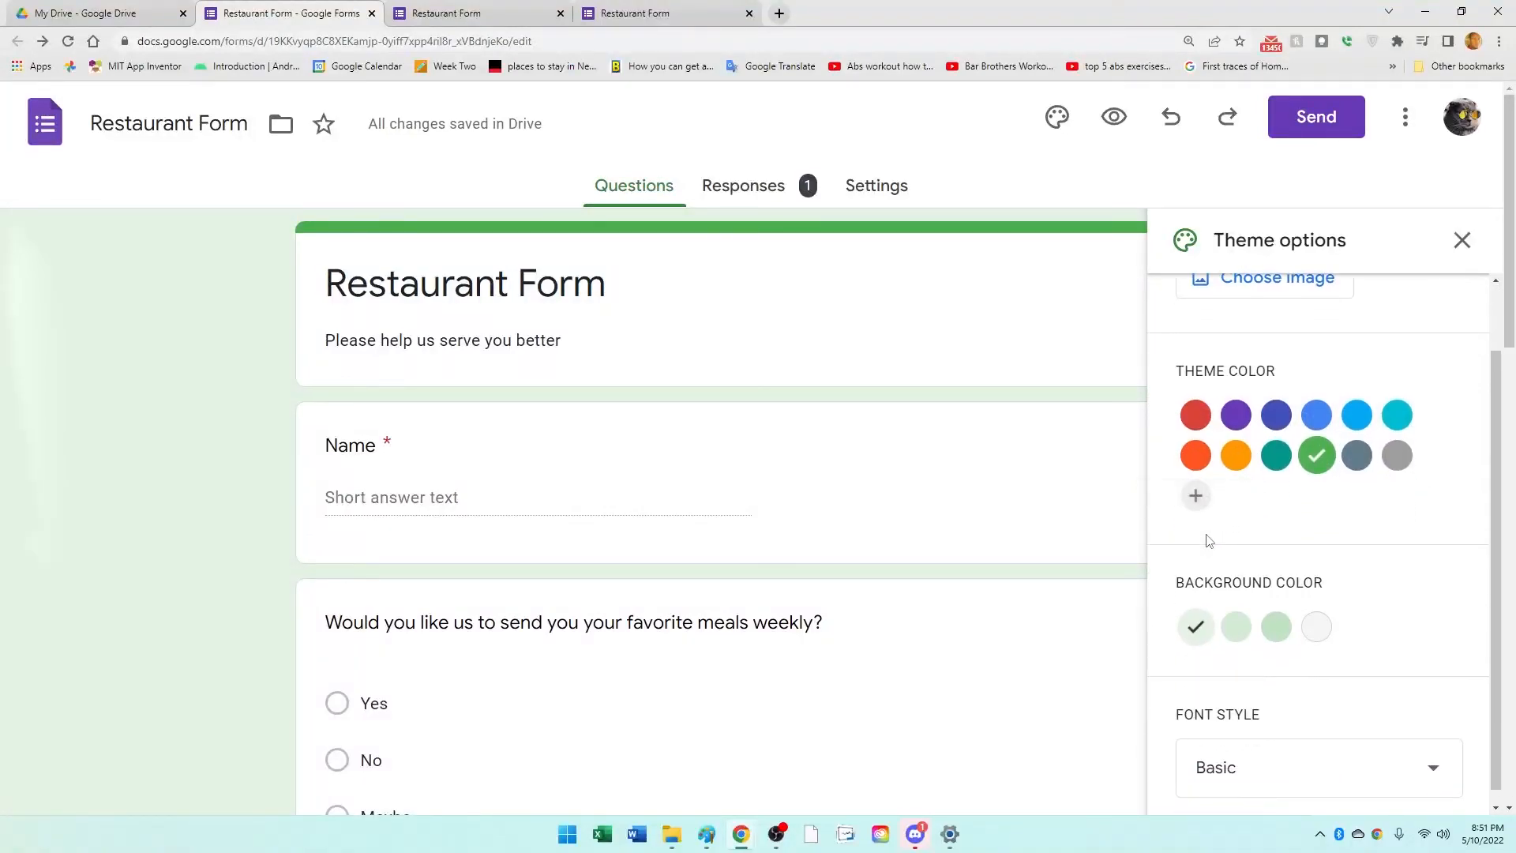
{"action": "scroll", "coordinate": [1216, 534], "scroll_direction": "up", "scroll_amount": 1}
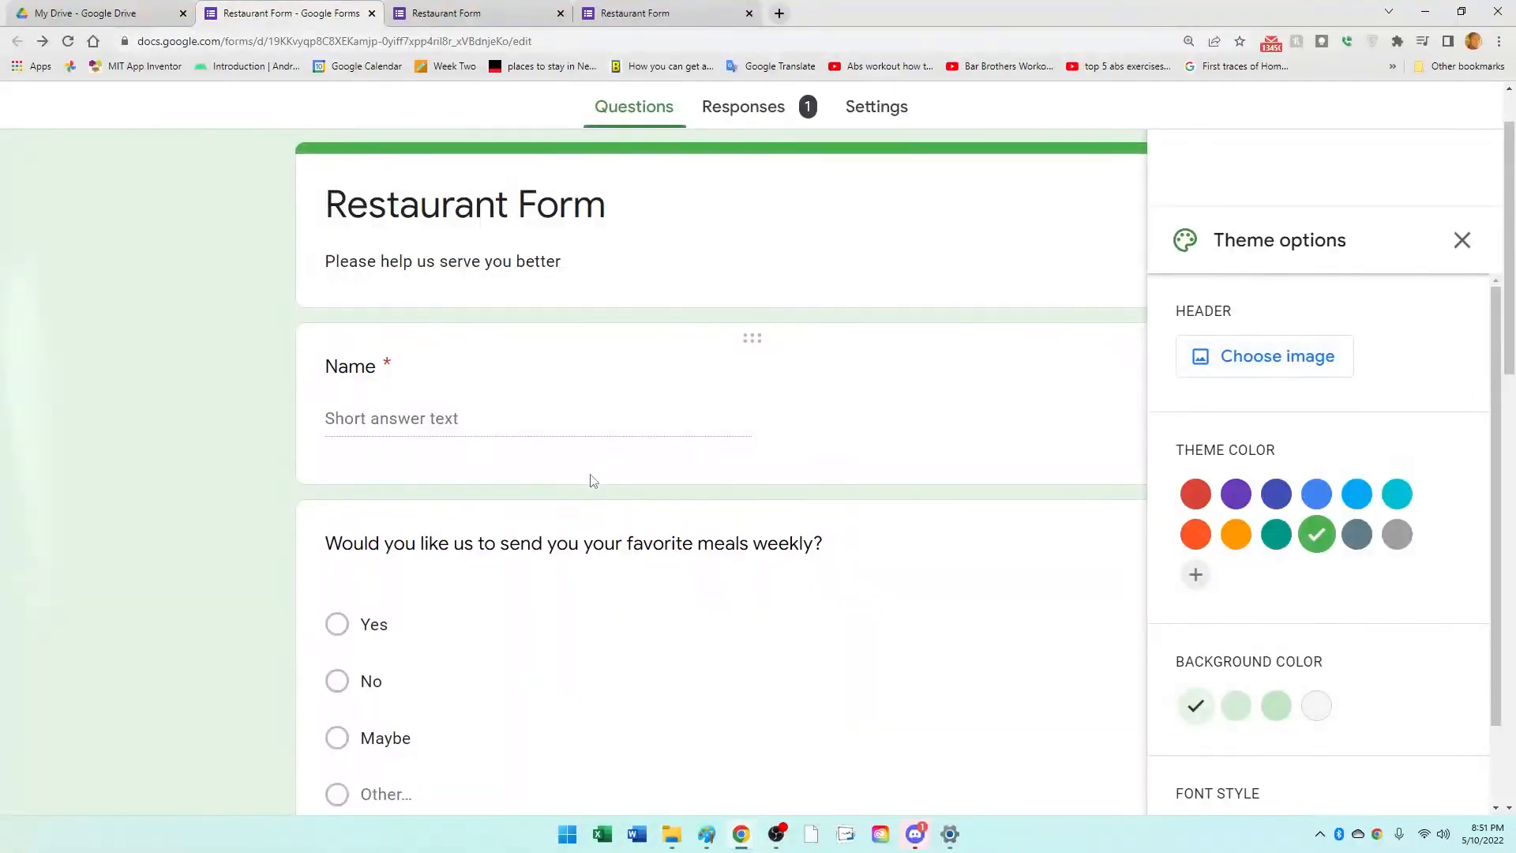
Step: Add the grilled steak barbecue picture from the Food and dining themes as the form's header image and close the theme options
{"action": "scroll", "coordinate": [598, 492], "scroll_direction": "down", "scroll_amount": 2}
{"action": "scroll", "coordinate": [567, 514], "scroll_direction": "down", "scroll_amount": 2}
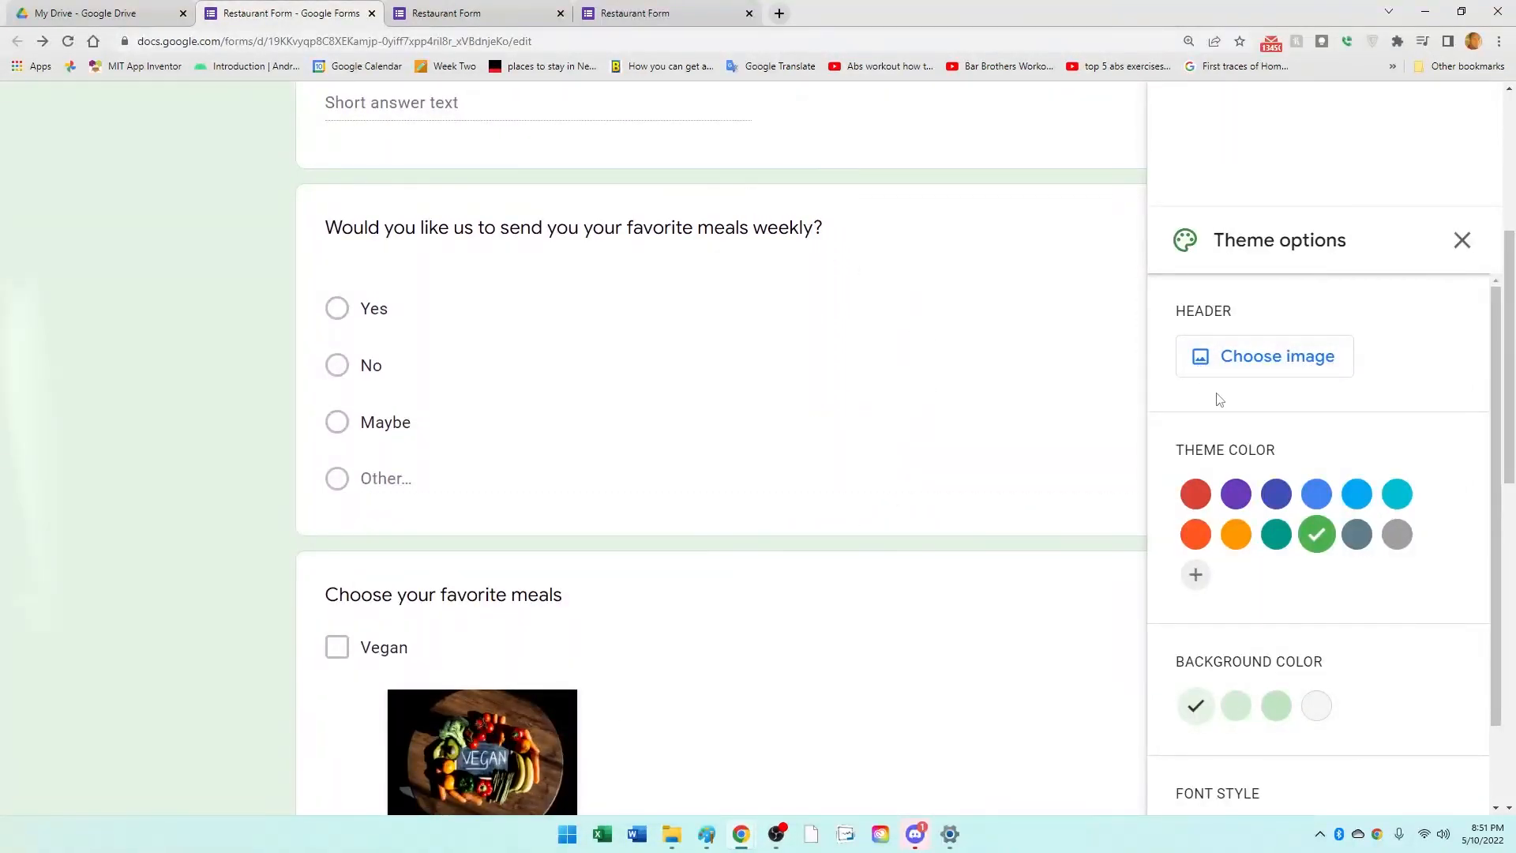
{"action": "left_click", "coordinate": [1248, 369]}
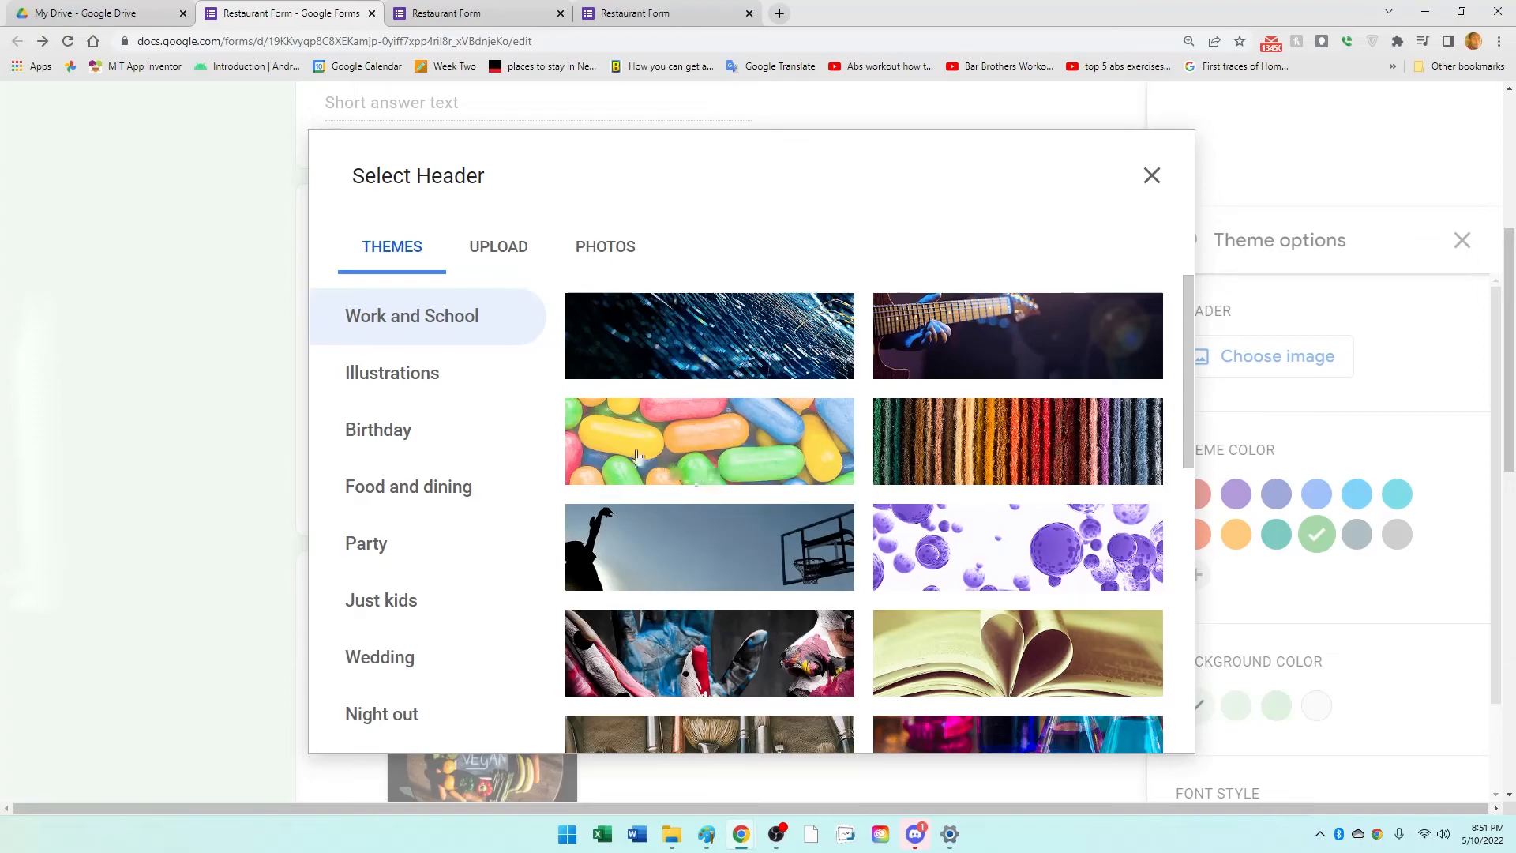
{"action": "scroll", "coordinate": [466, 453], "scroll_direction": "down", "scroll_amount": 3}
{"action": "scroll", "coordinate": [474, 353], "scroll_direction": "up", "scroll_amount": 1}
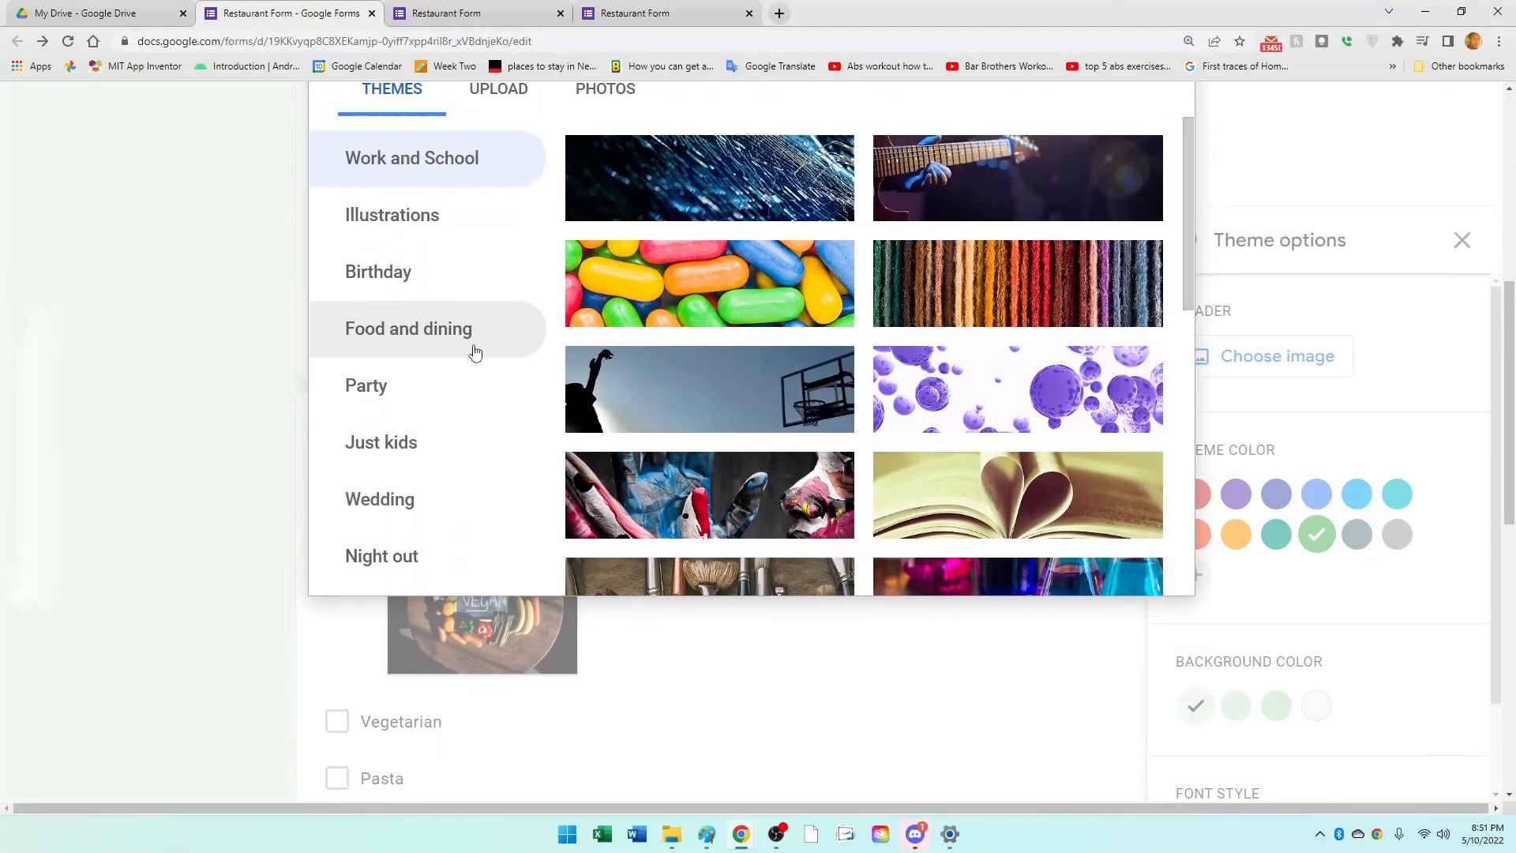
{"action": "left_click", "coordinate": [474, 353]}
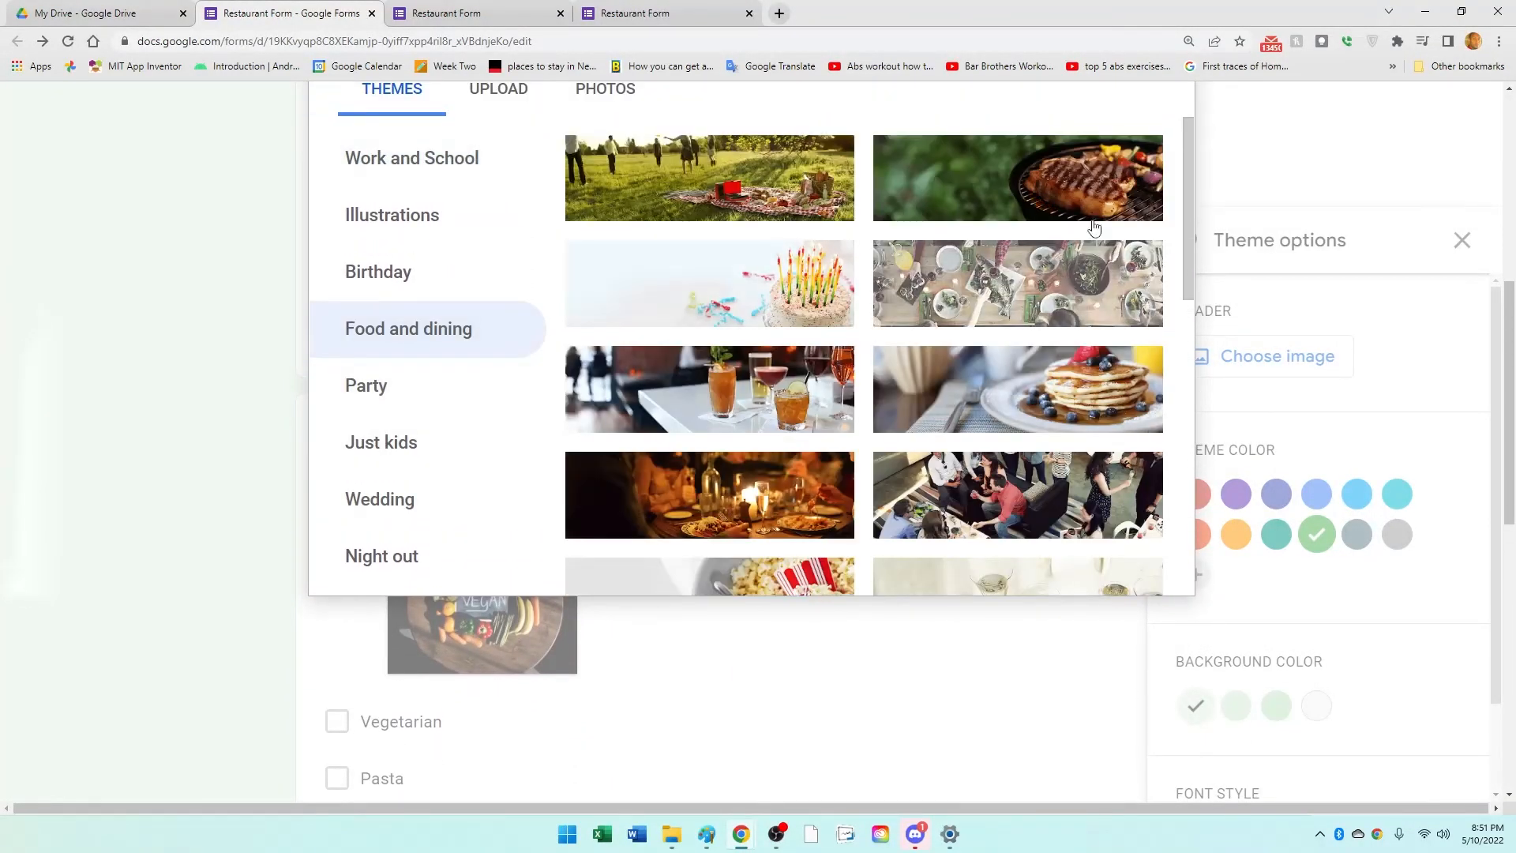
{"action": "left_click", "coordinate": [1077, 215]}
{"action": "left_click", "coordinate": [1134, 567]}
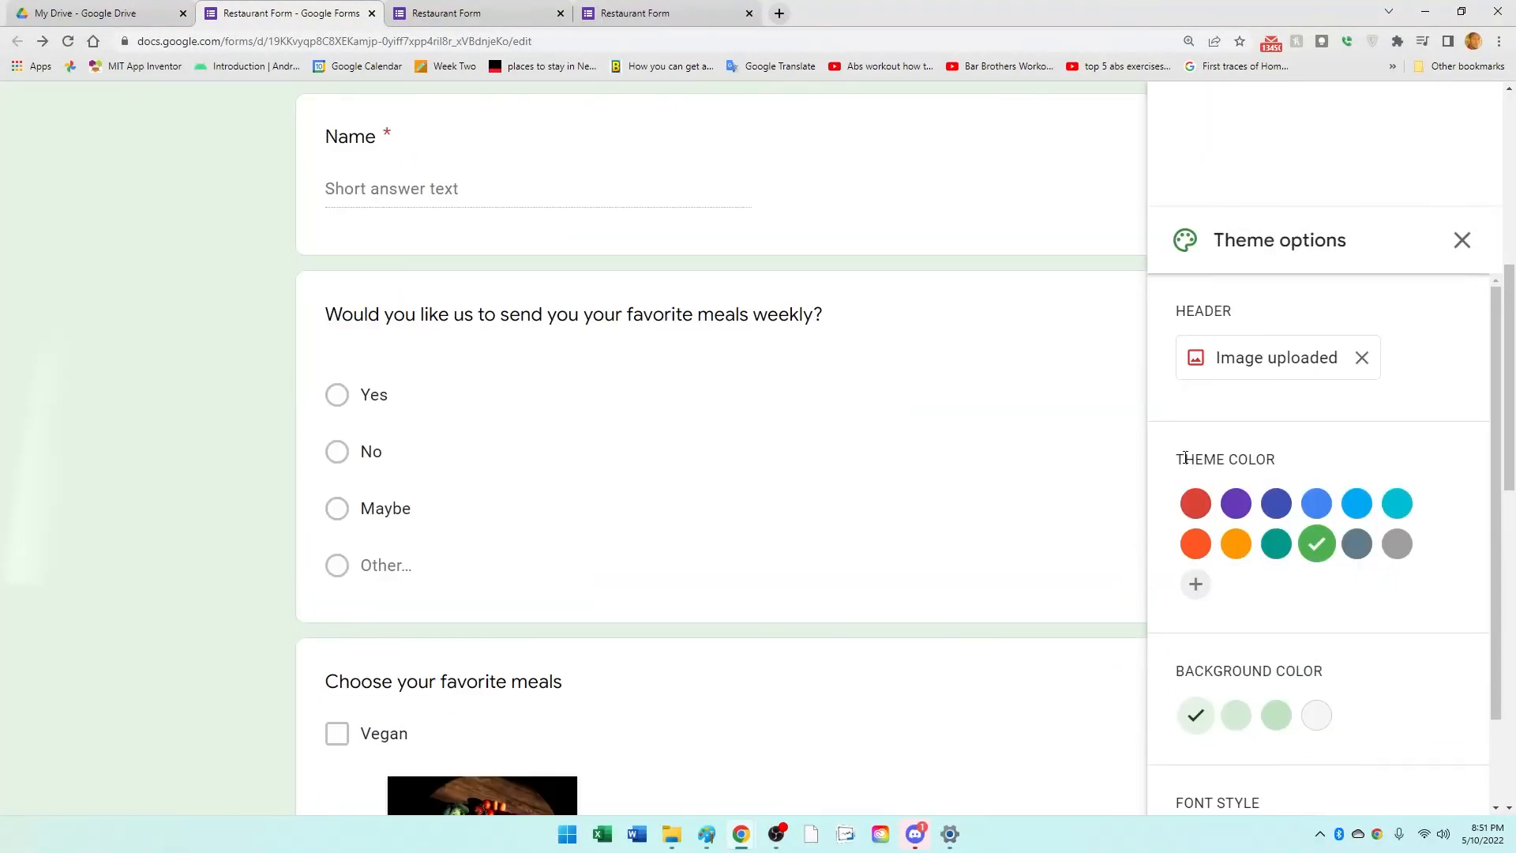
{"action": "scroll", "coordinate": [1296, 402], "scroll_direction": "down", "scroll_amount": 1}
{"action": "scroll", "coordinate": [1342, 379], "scroll_direction": "up", "scroll_amount": 1}
{"action": "left_click", "coordinate": [1462, 241]}
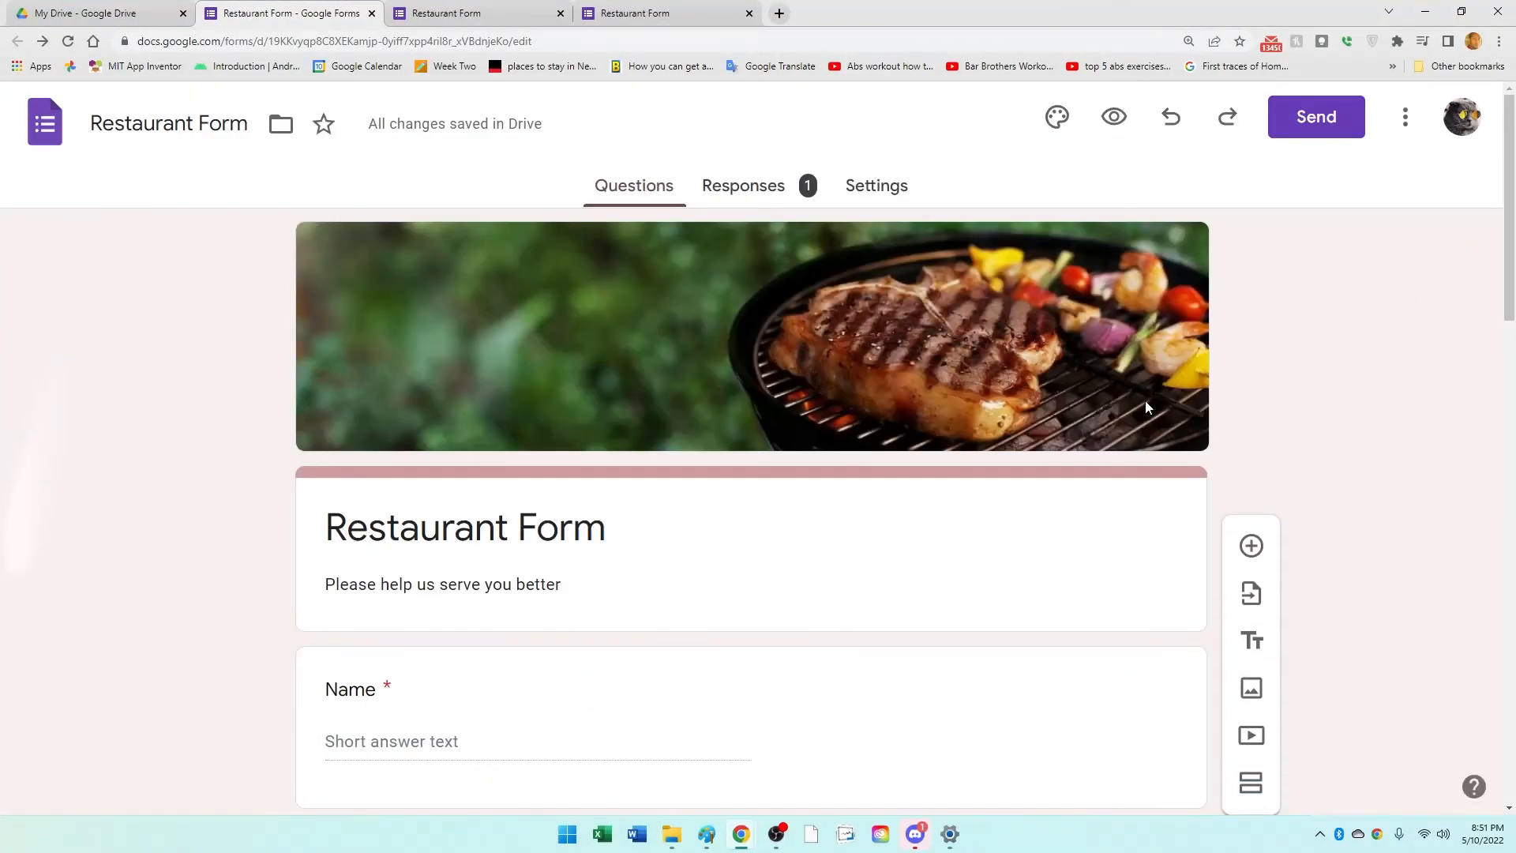
Step: Review the summary of responses collected for every question of the form
{"action": "left_click", "coordinate": [768, 199]}
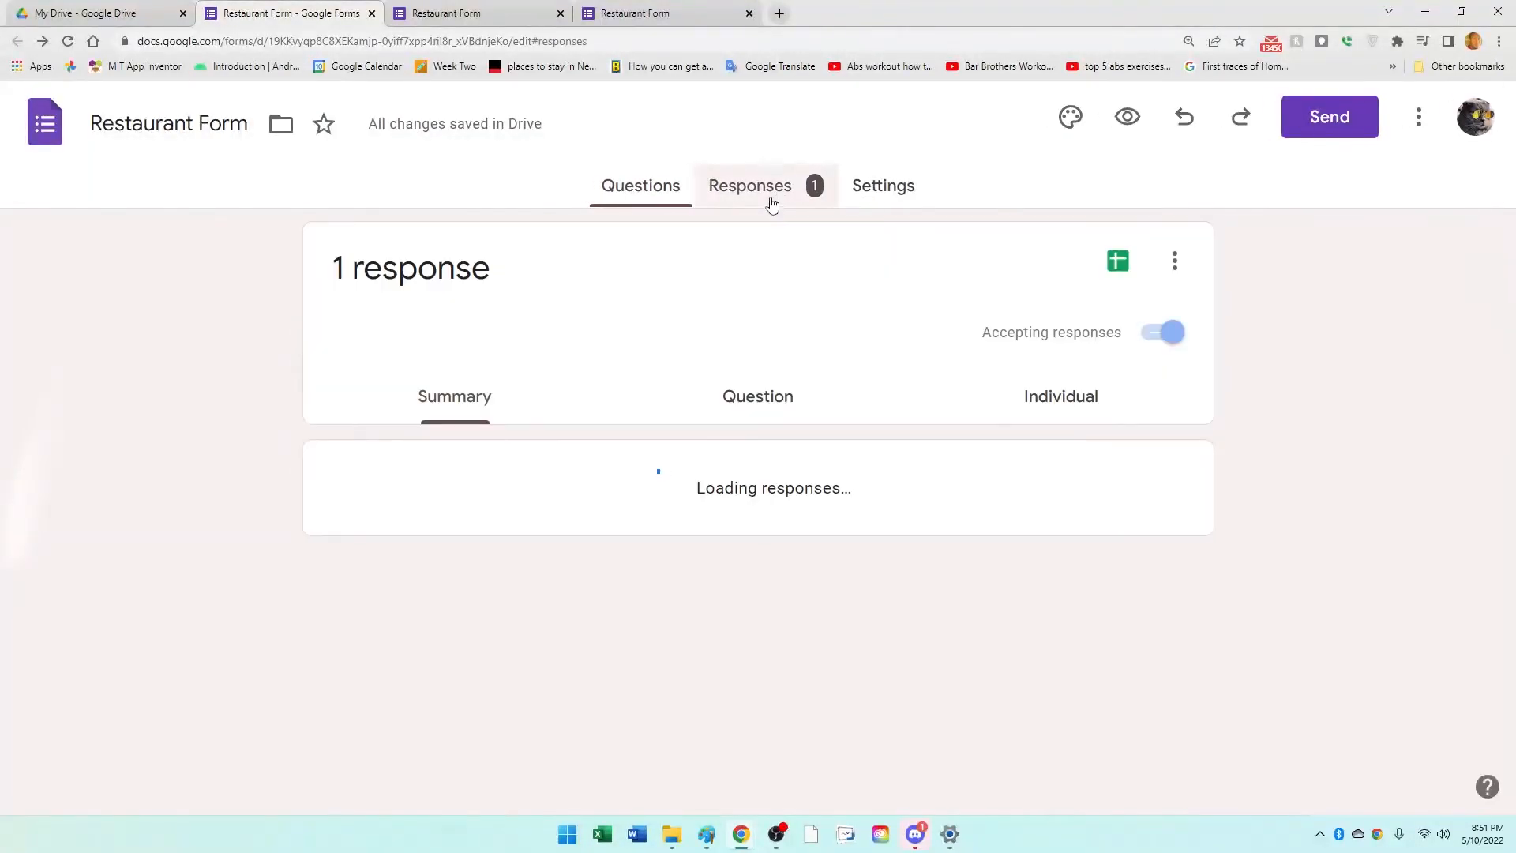
{"action": "scroll", "coordinate": [512, 680], "scroll_direction": "down", "scroll_amount": 7}
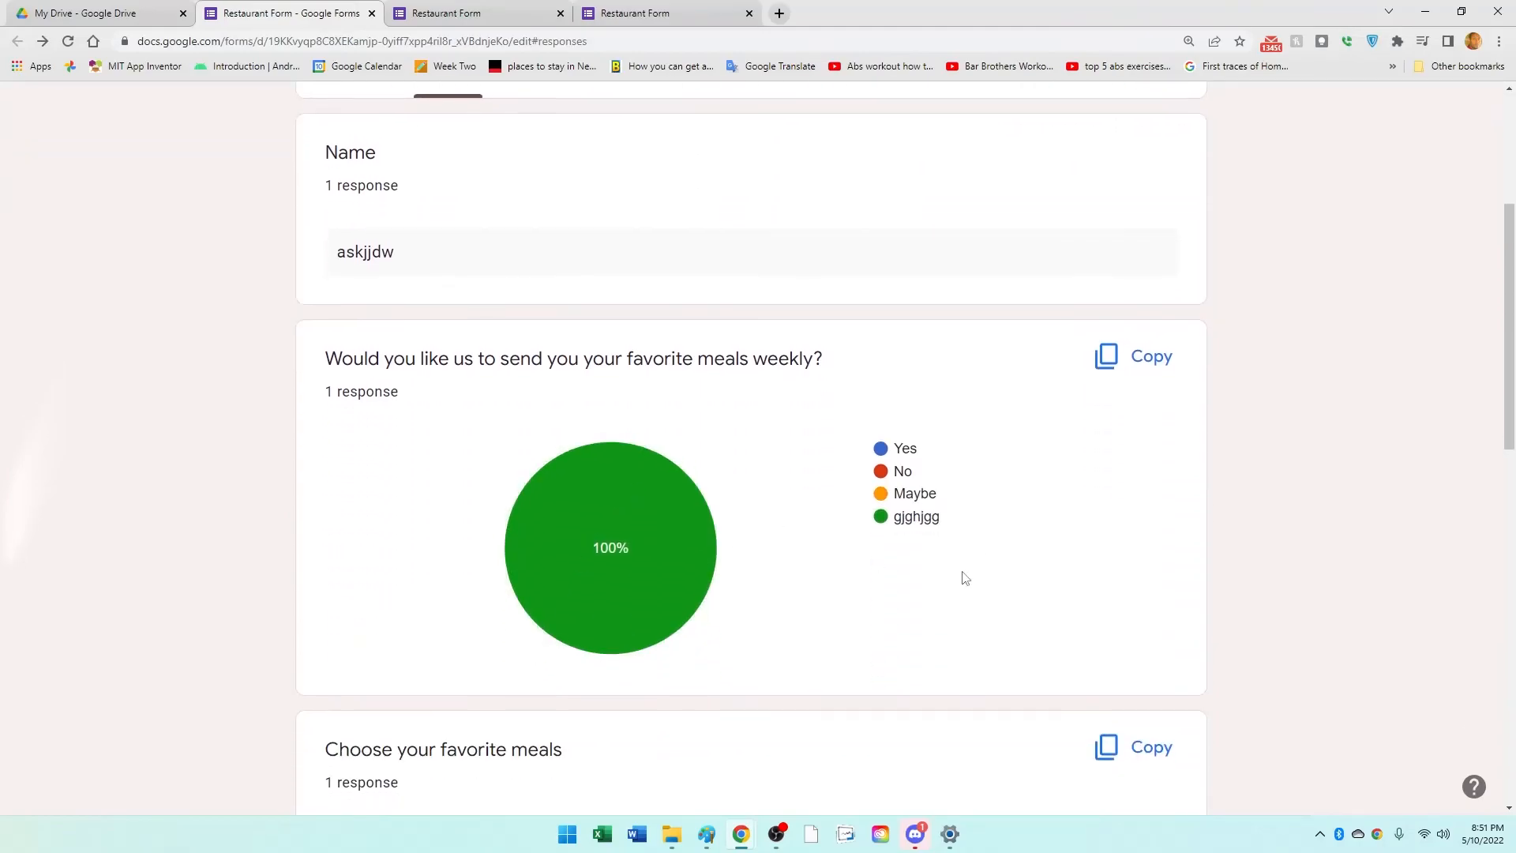
{"action": "scroll", "coordinate": [671, 567], "scroll_direction": "down", "scroll_amount": 10}
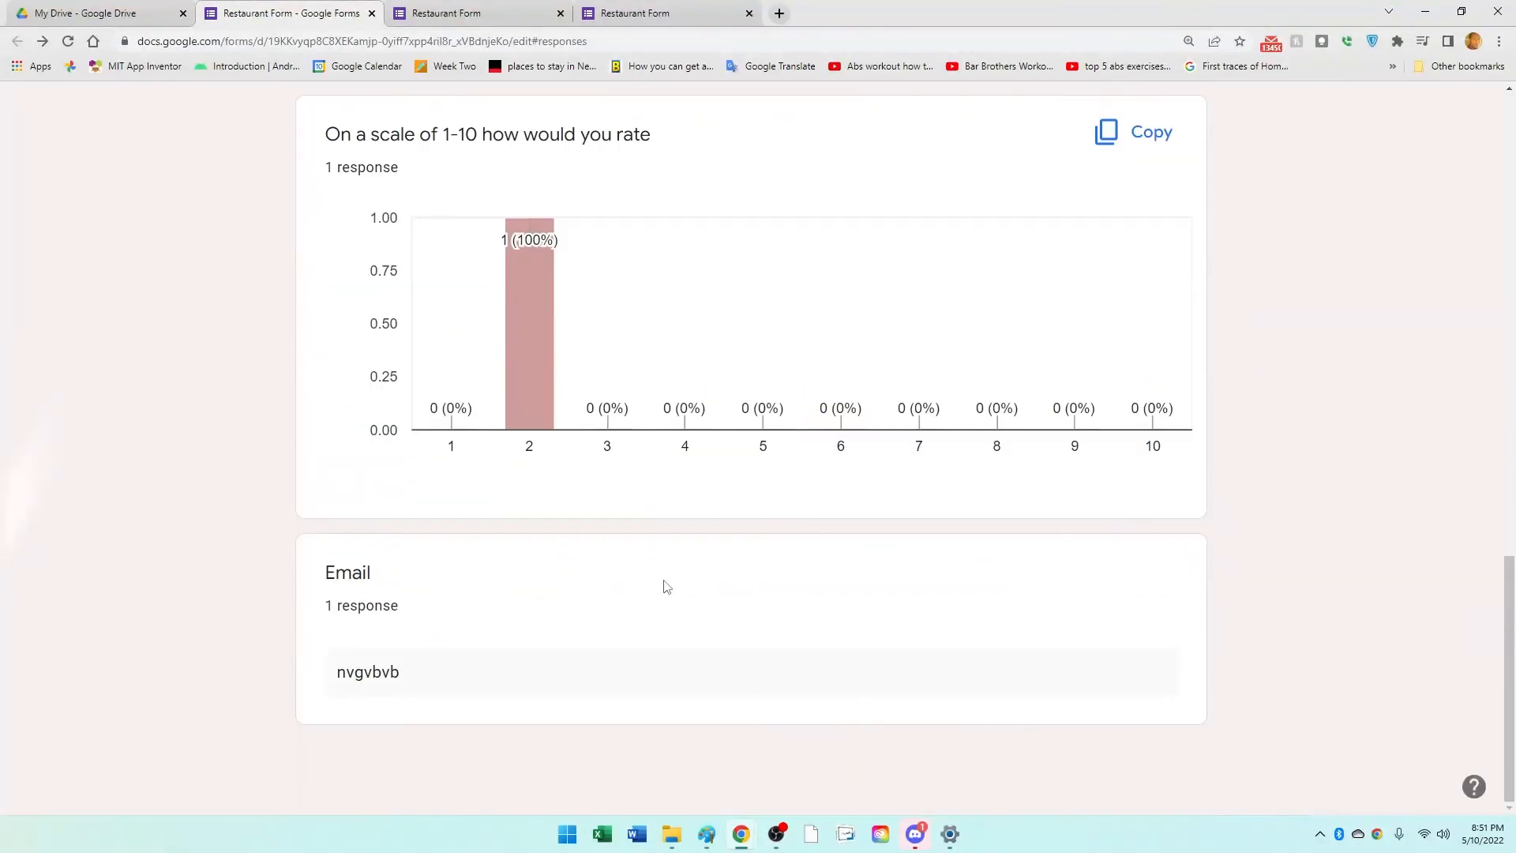
{"action": "scroll", "coordinate": [695, 537], "scroll_direction": "up", "scroll_amount": 17}
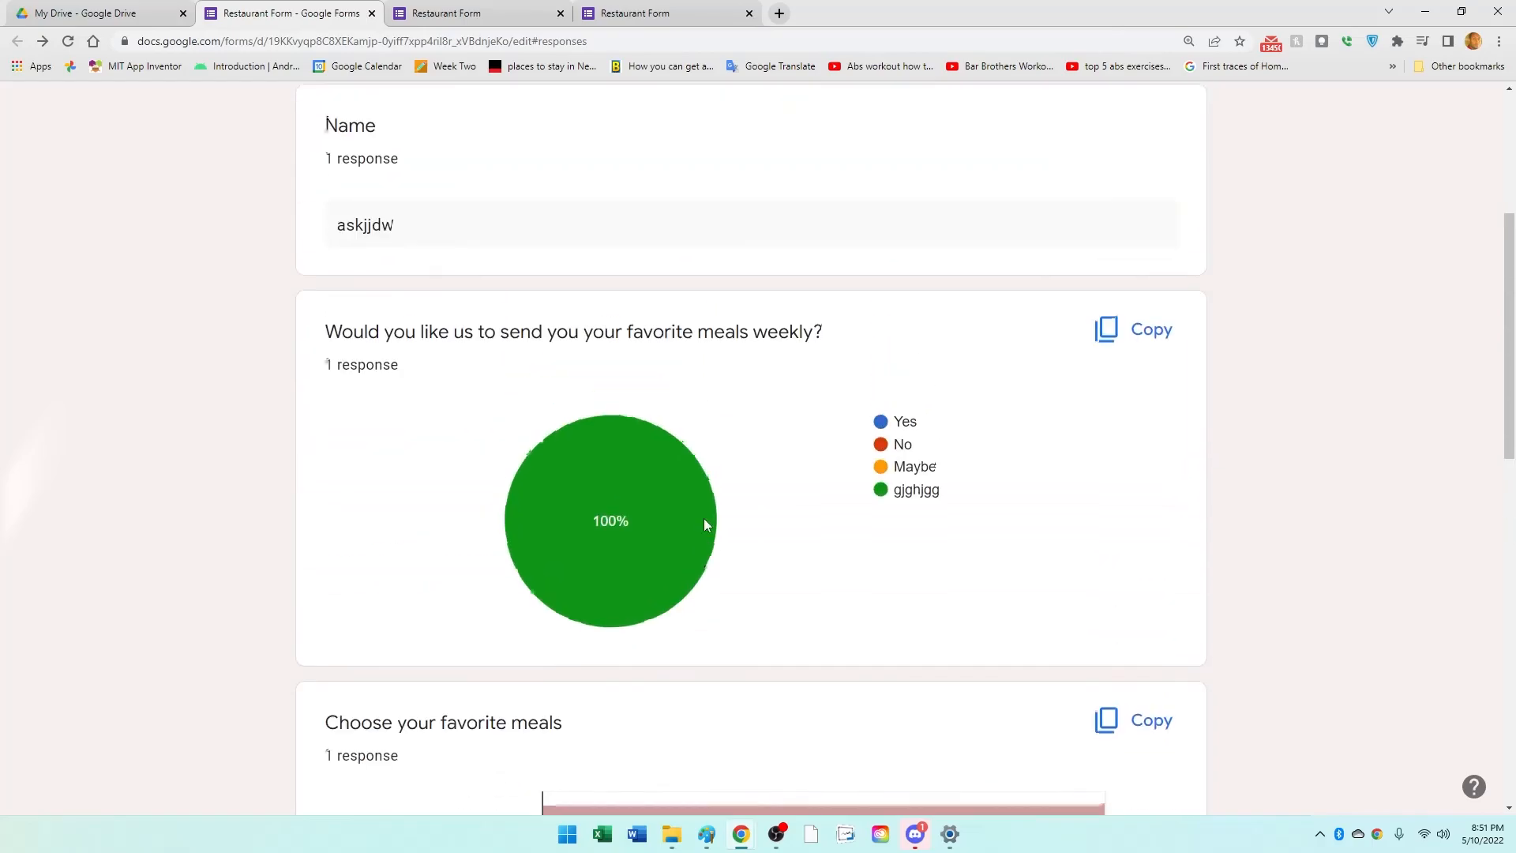
{"action": "scroll", "coordinate": [707, 525], "scroll_direction": "up", "scroll_amount": 1}
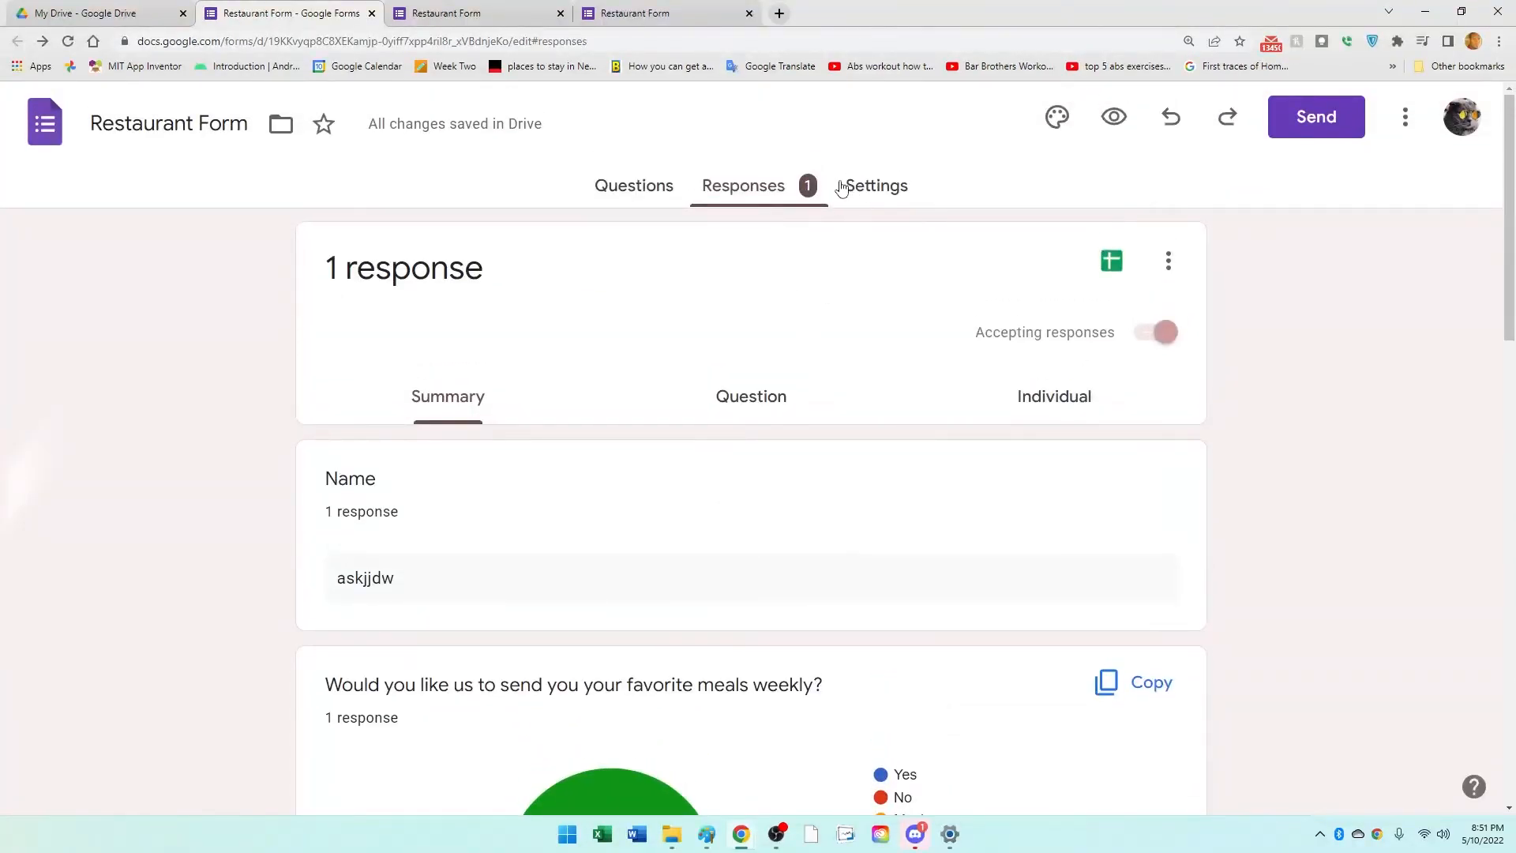
Step: Review the form's settings, including how responses are collected and the form and question defaults, and return to the questions
{"action": "left_click", "coordinate": [880, 188]}
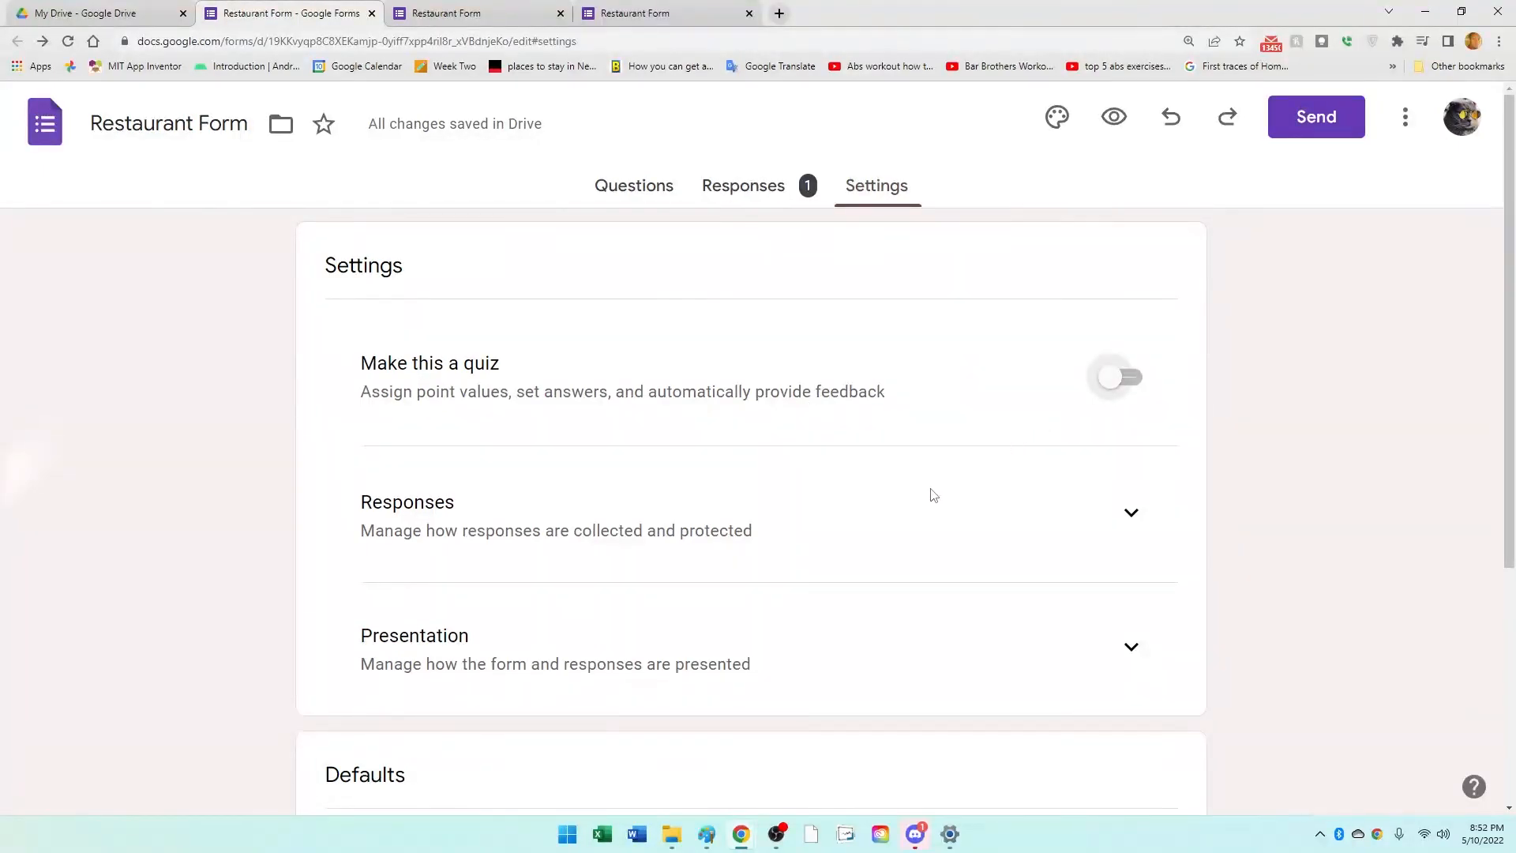
{"action": "left_click", "coordinate": [1122, 524]}
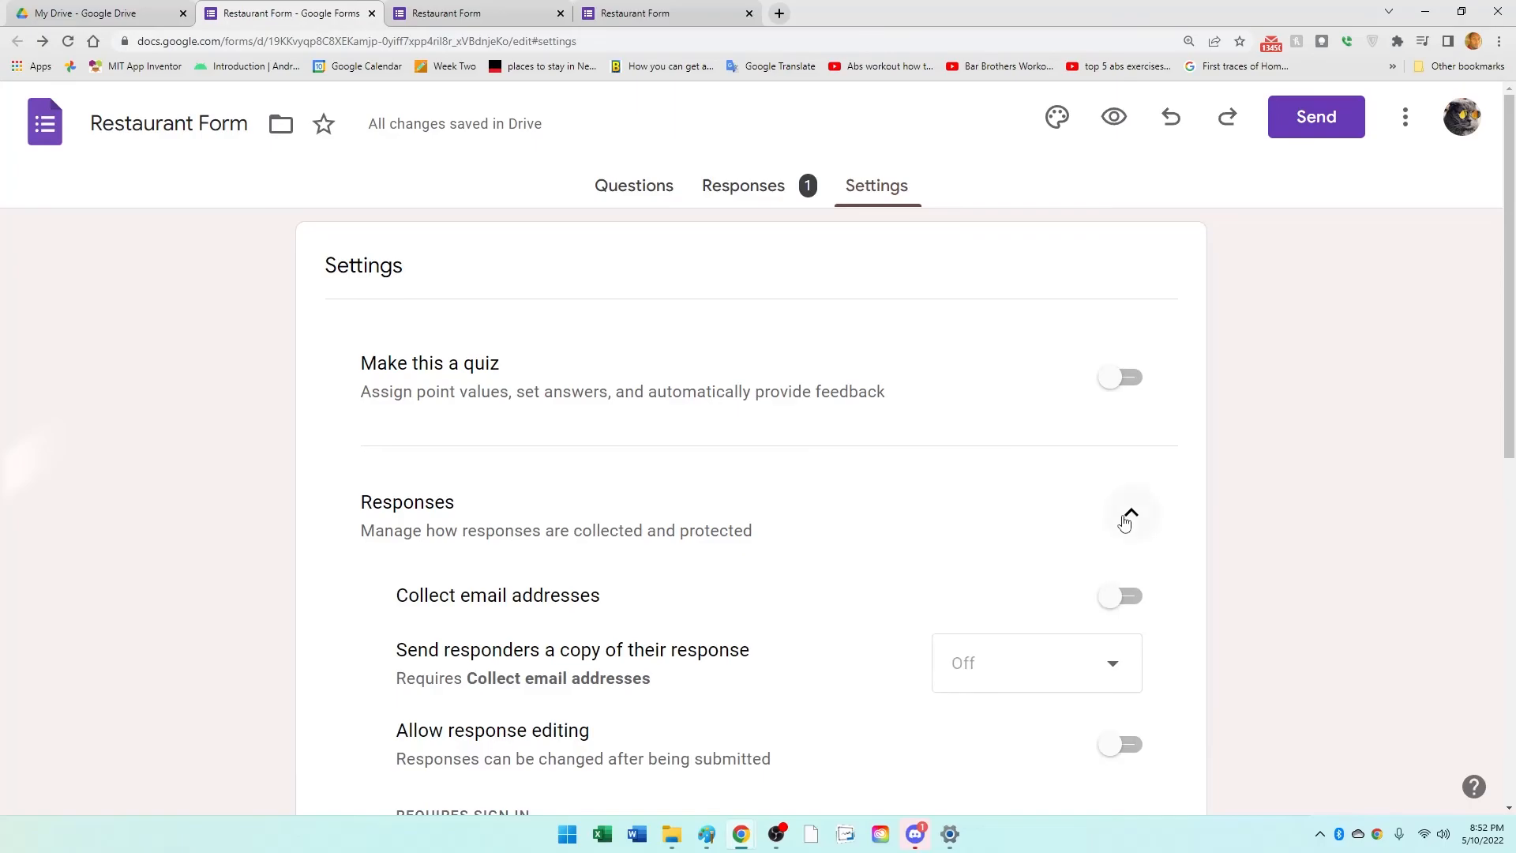
{"action": "left_click", "coordinate": [1124, 523]}
{"action": "scroll", "coordinate": [1127, 518], "scroll_direction": "down", "scroll_amount": 4}
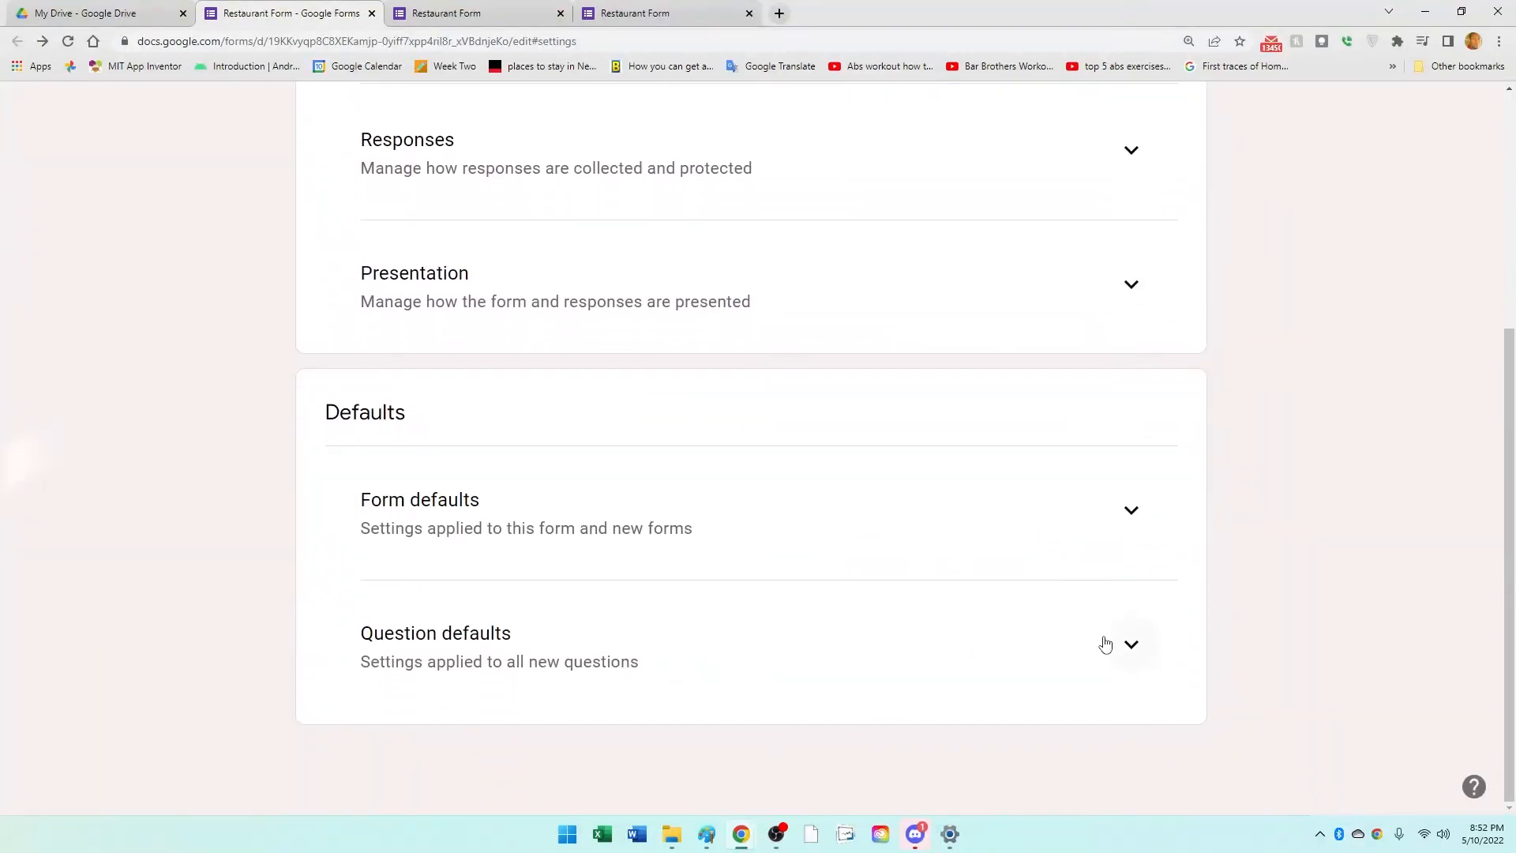
{"action": "scroll", "coordinate": [1097, 640], "scroll_direction": "up", "scroll_amount": 5}
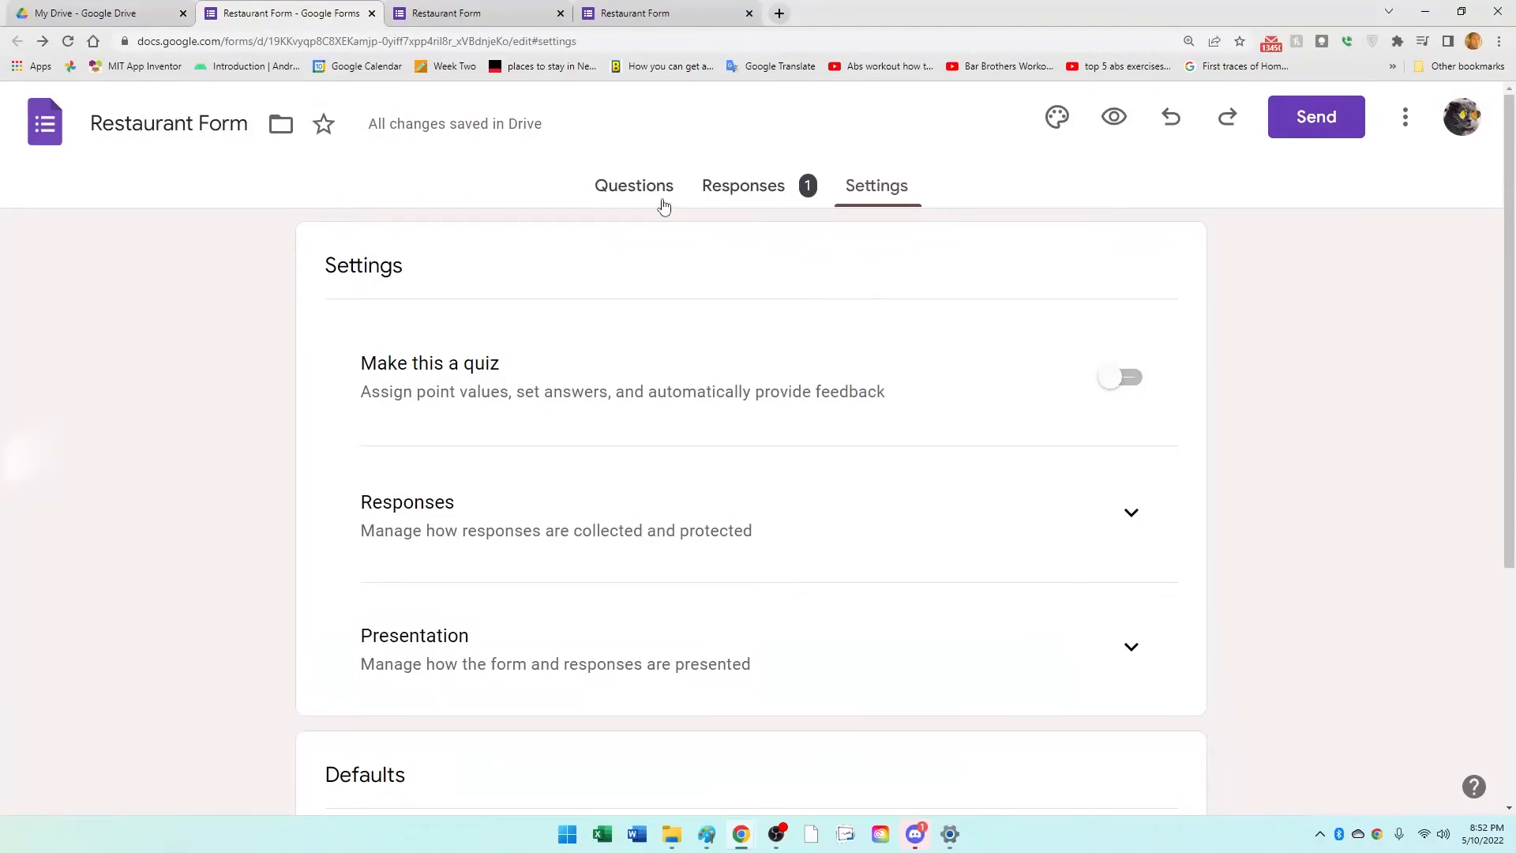
{"action": "left_click", "coordinate": [765, 207]}
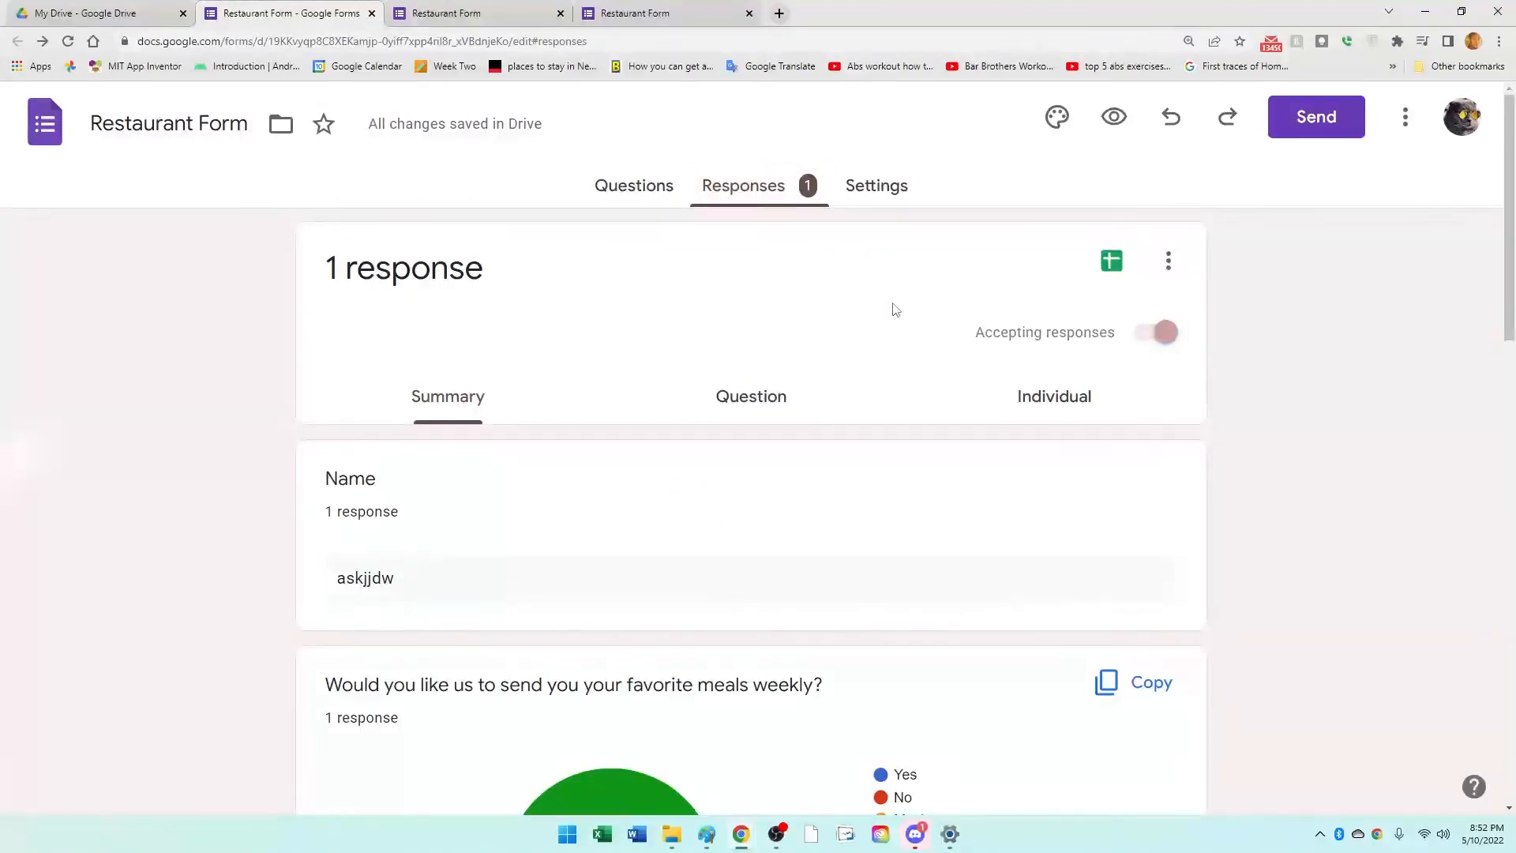
{"action": "left_click", "coordinate": [650, 186]}
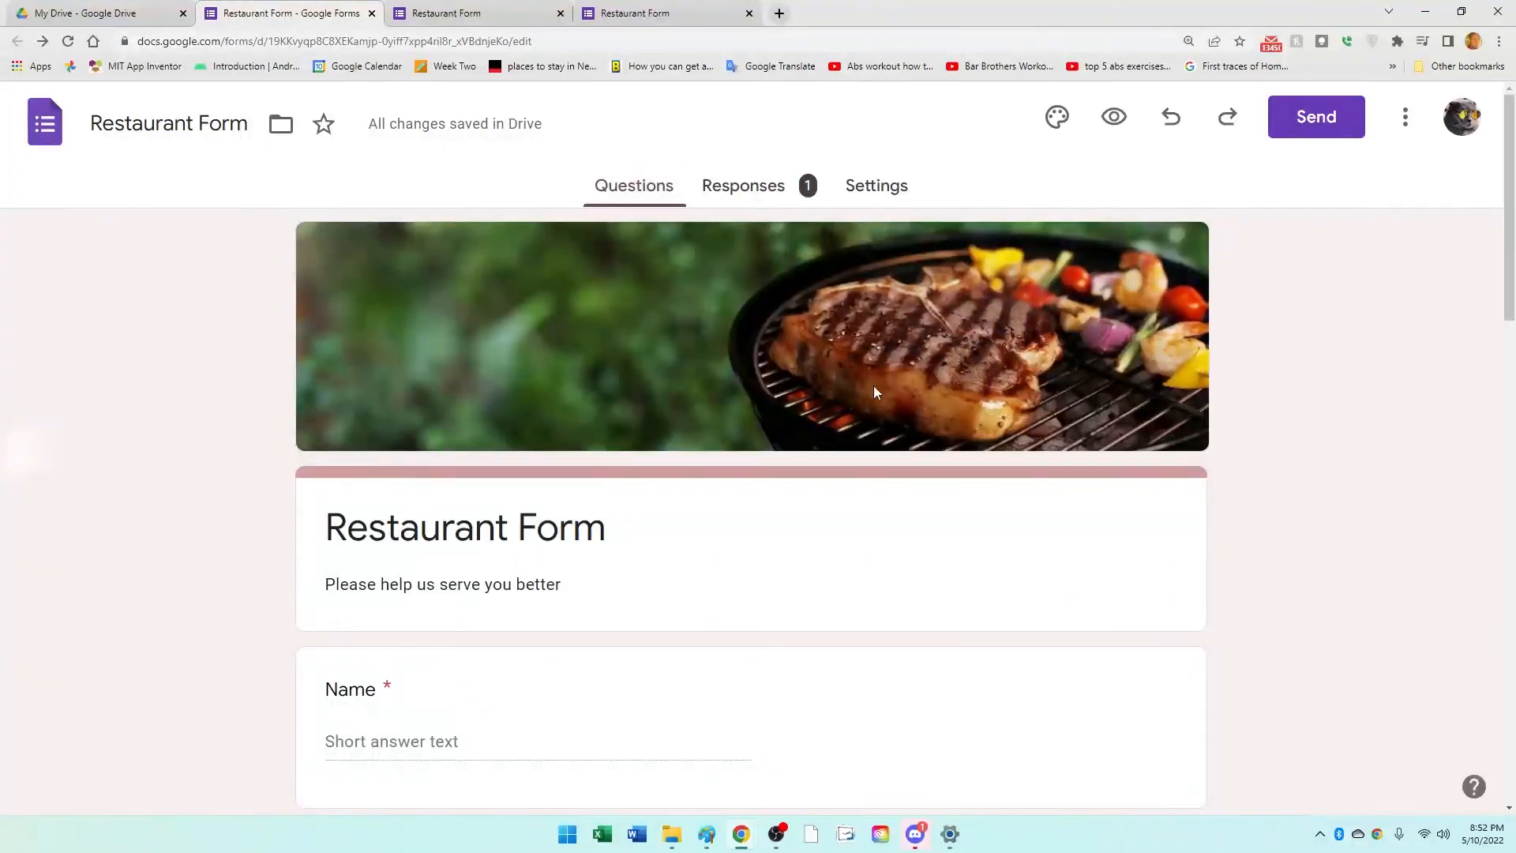
Step: Open a fresh preview of the form, close the two older preview tabs and look through all the questions
{"action": "scroll", "coordinate": [999, 654], "scroll_direction": "down", "scroll_amount": 3}
{"action": "scroll", "coordinate": [991, 657], "scroll_direction": "up", "scroll_amount": 3}
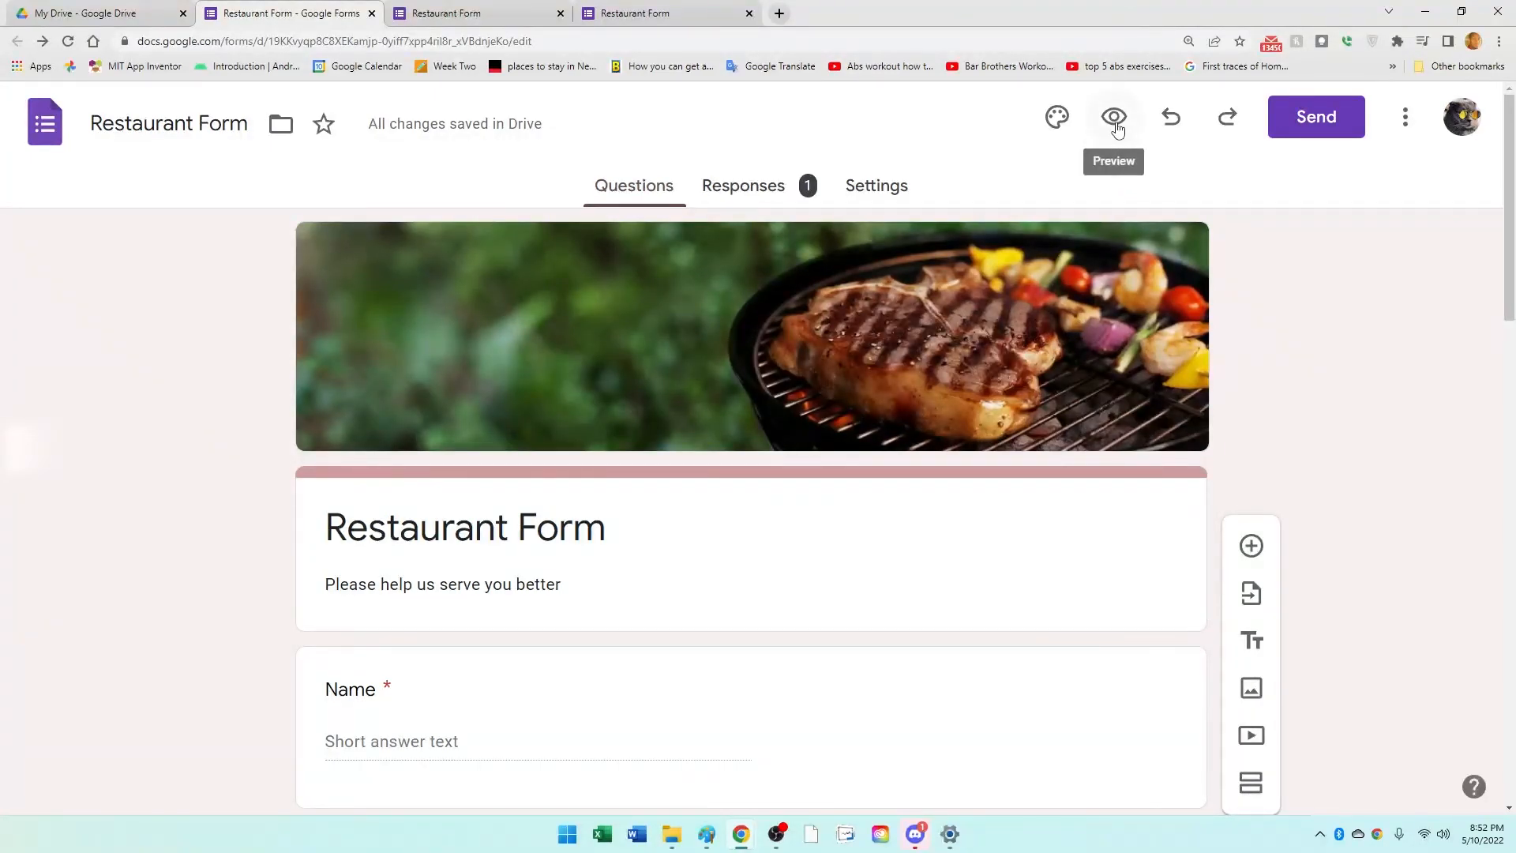
{"action": "left_click", "coordinate": [1115, 119]}
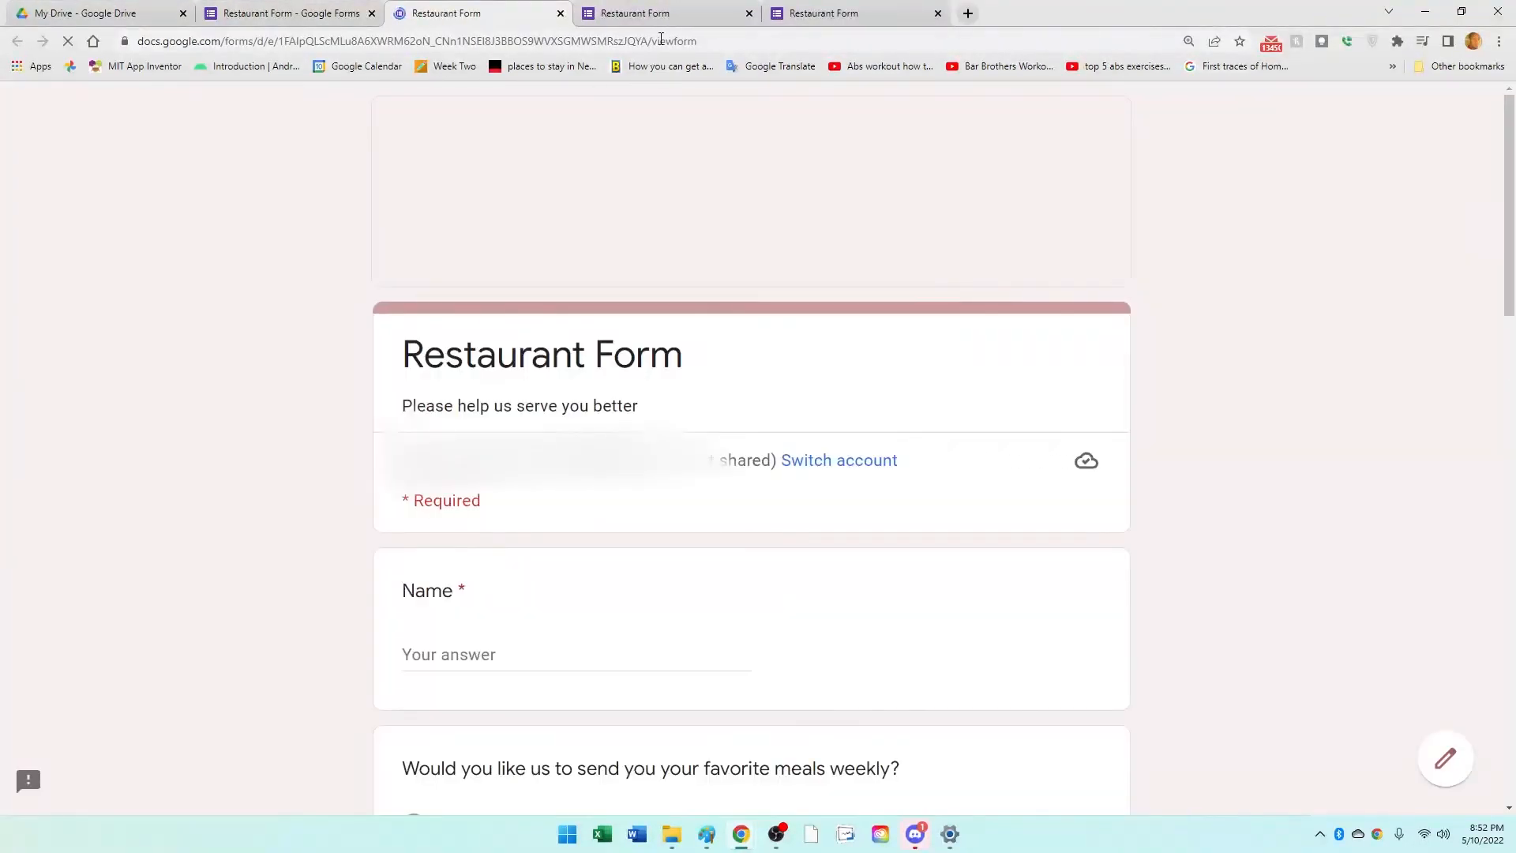
{"action": "left_click", "coordinate": [748, 13]}
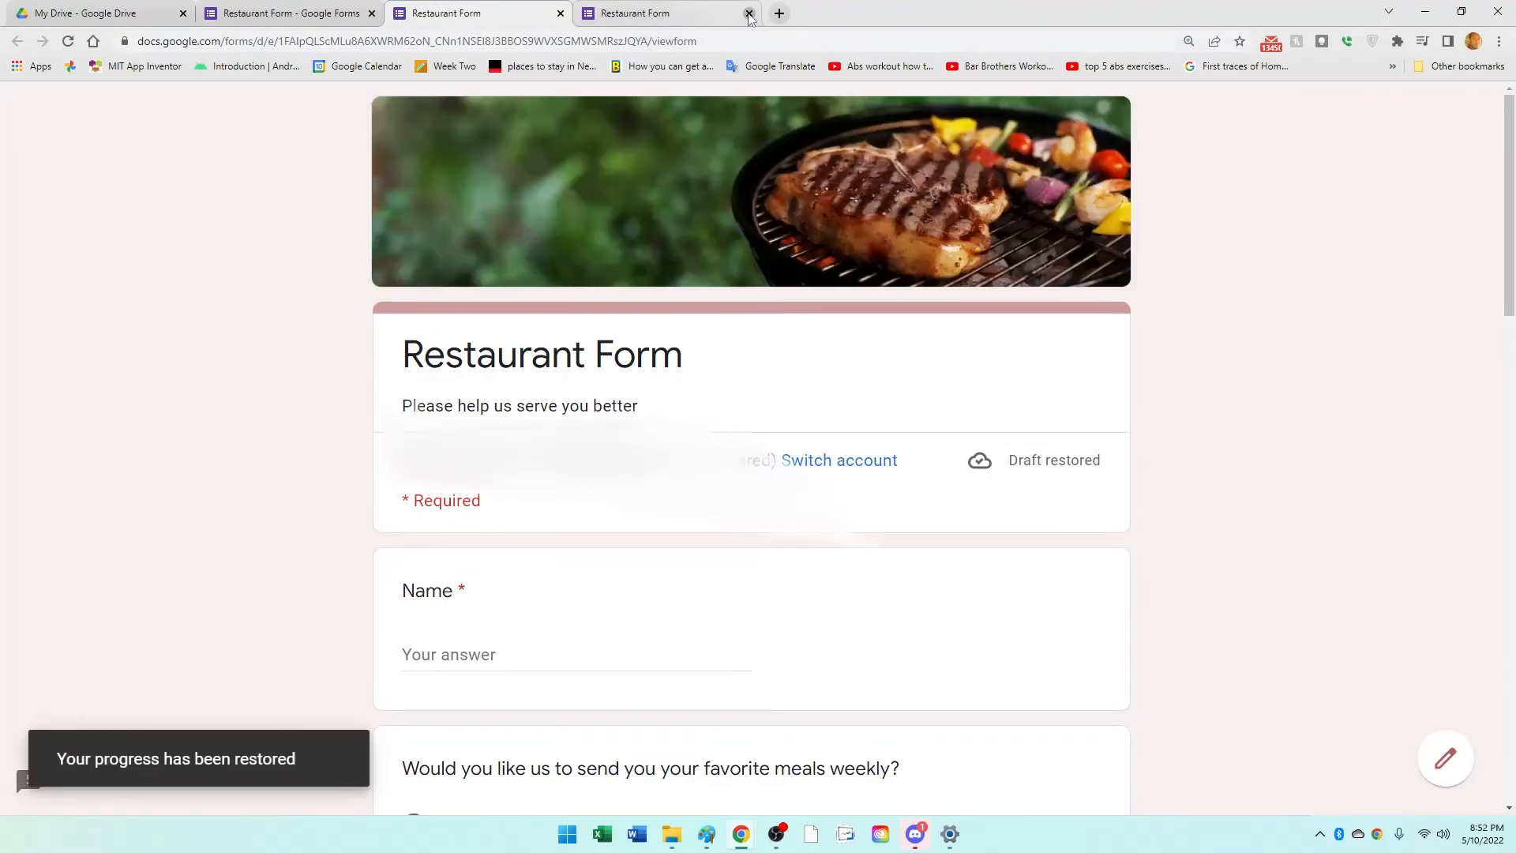
{"action": "left_click", "coordinate": [749, 13]}
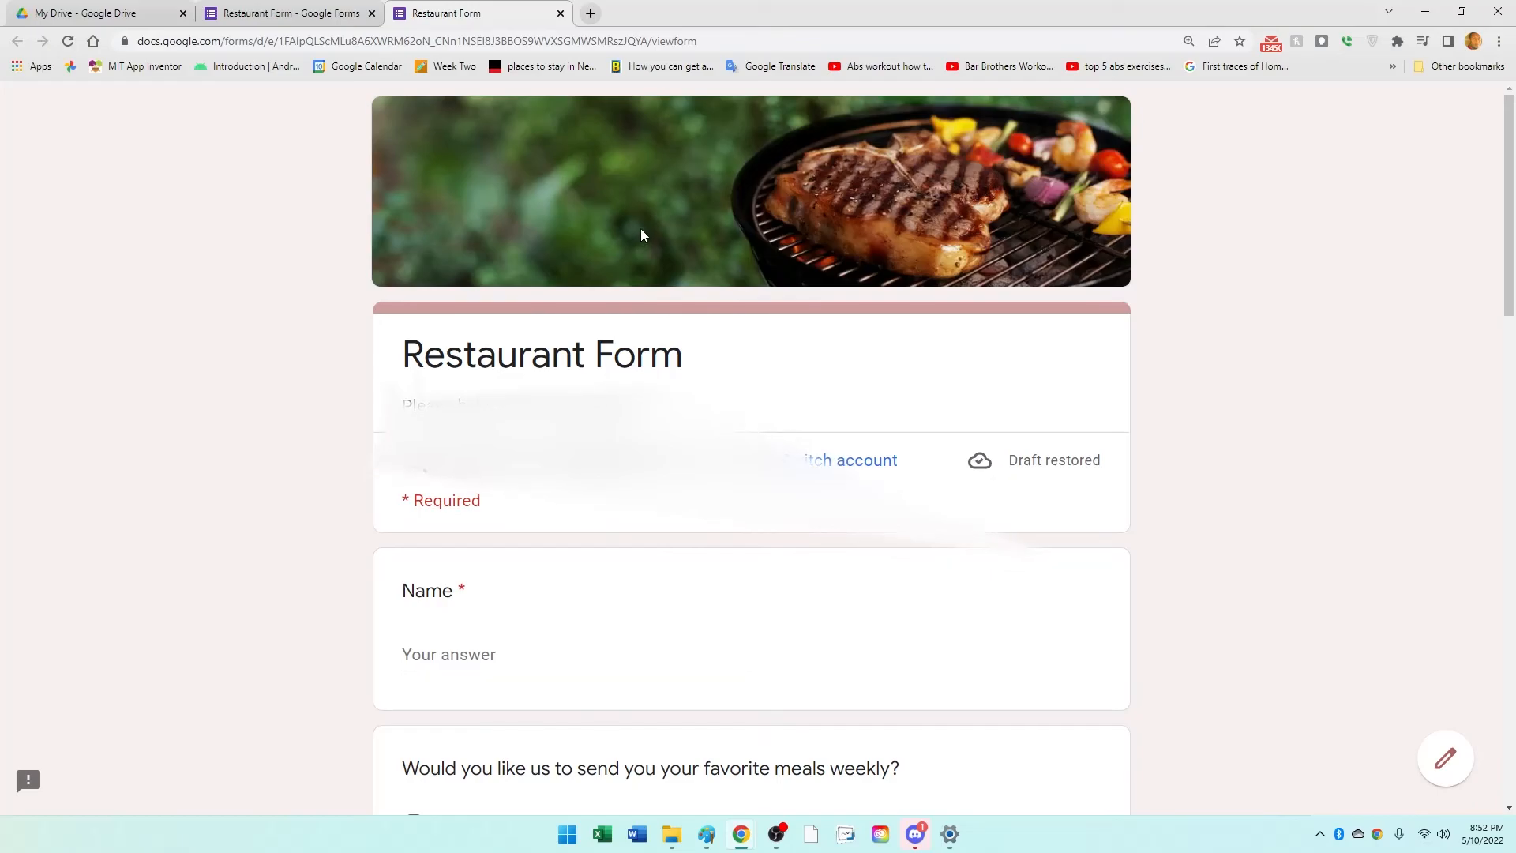
{"action": "scroll", "coordinate": [641, 230], "scroll_direction": "down", "scroll_amount": 7}
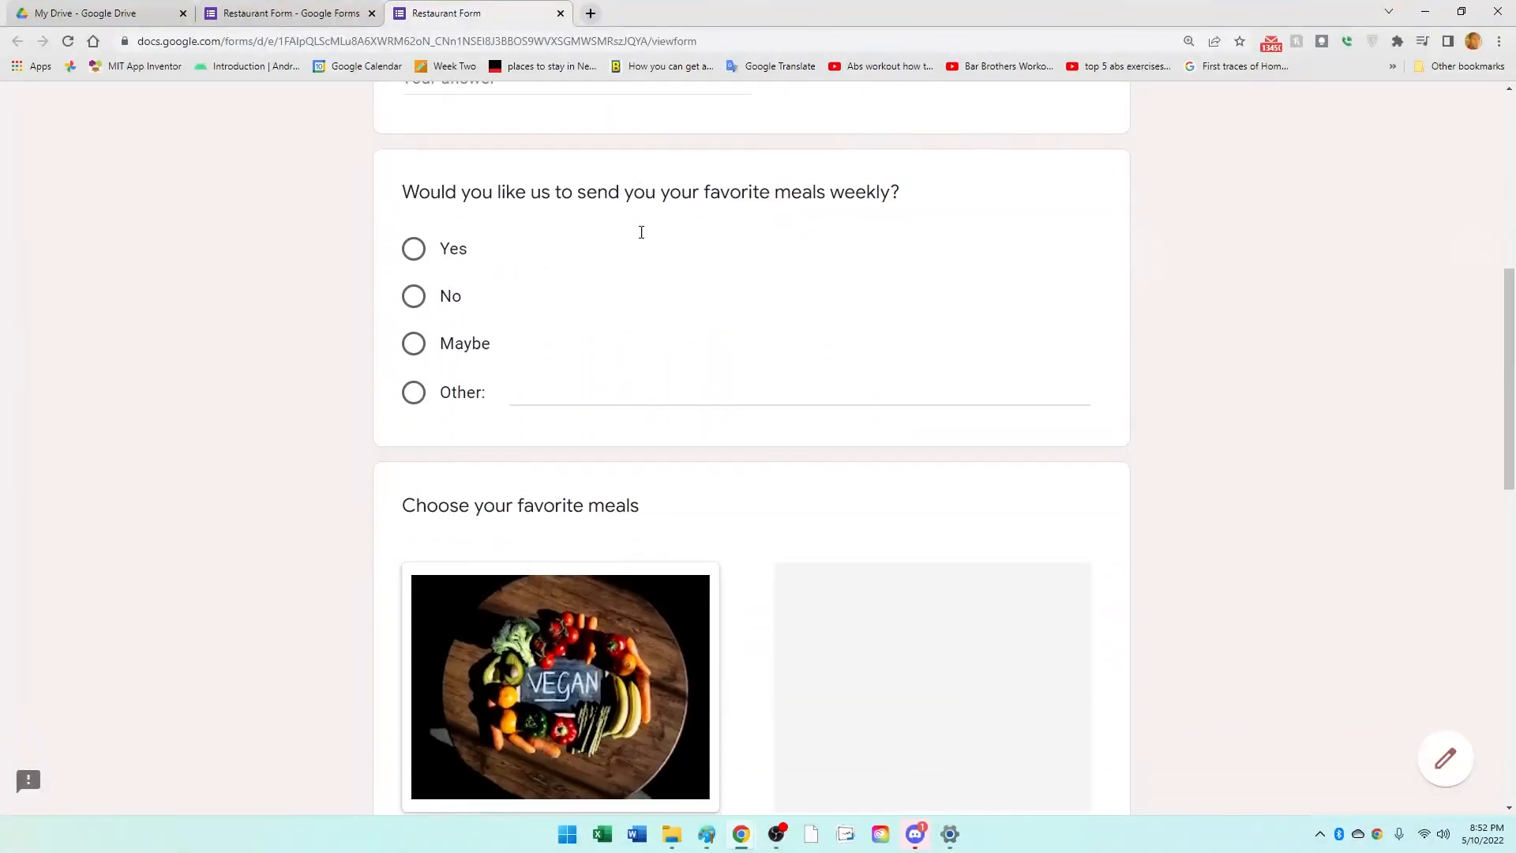
{"action": "scroll", "coordinate": [641, 232], "scroll_direction": "down", "scroll_amount": 13}
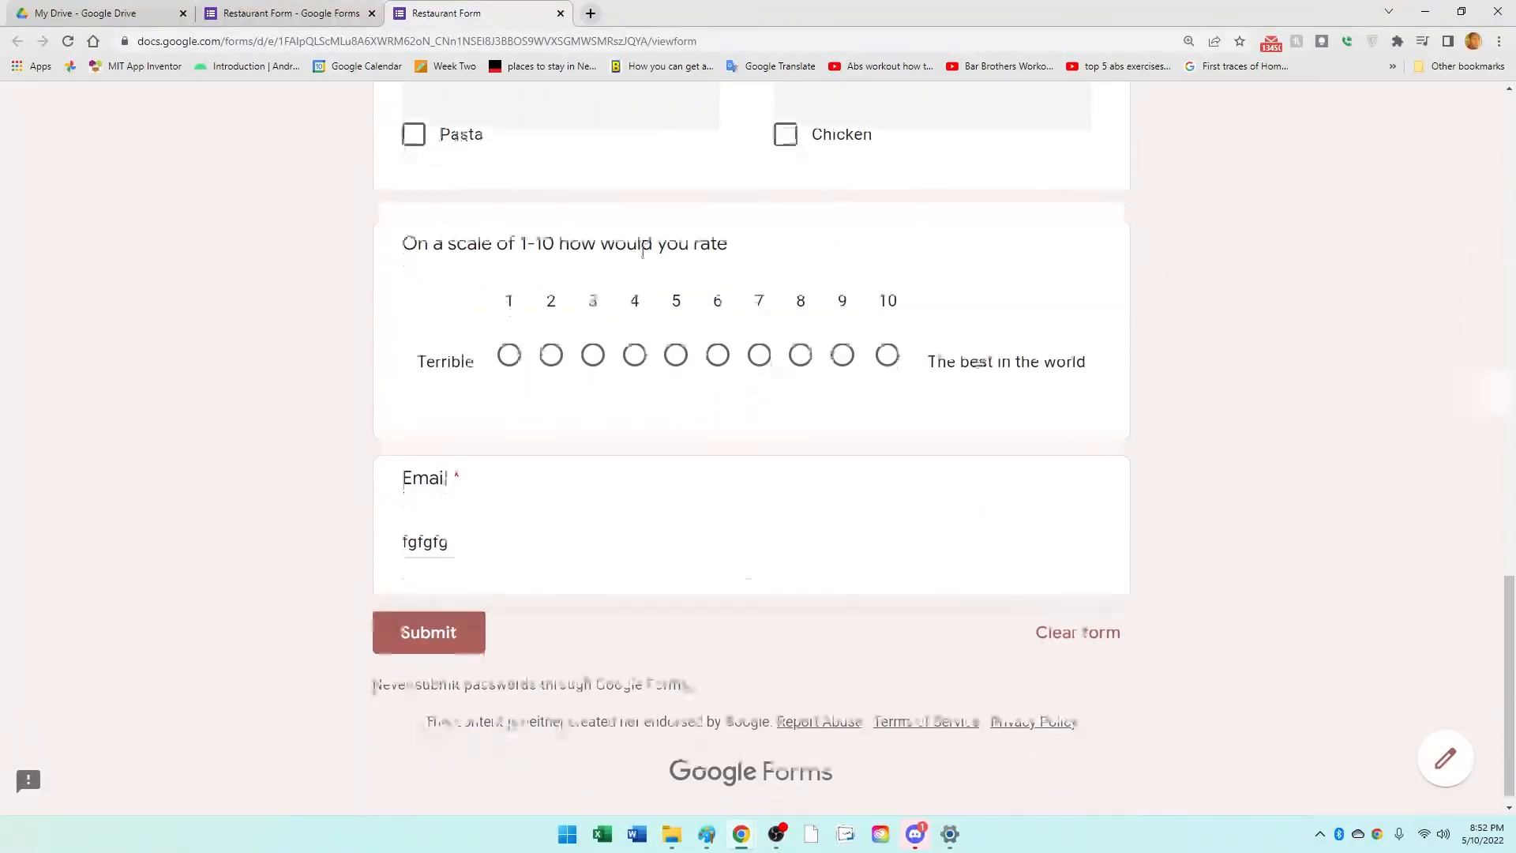
{"action": "scroll", "coordinate": [641, 254], "scroll_direction": "up", "scroll_amount": 20}
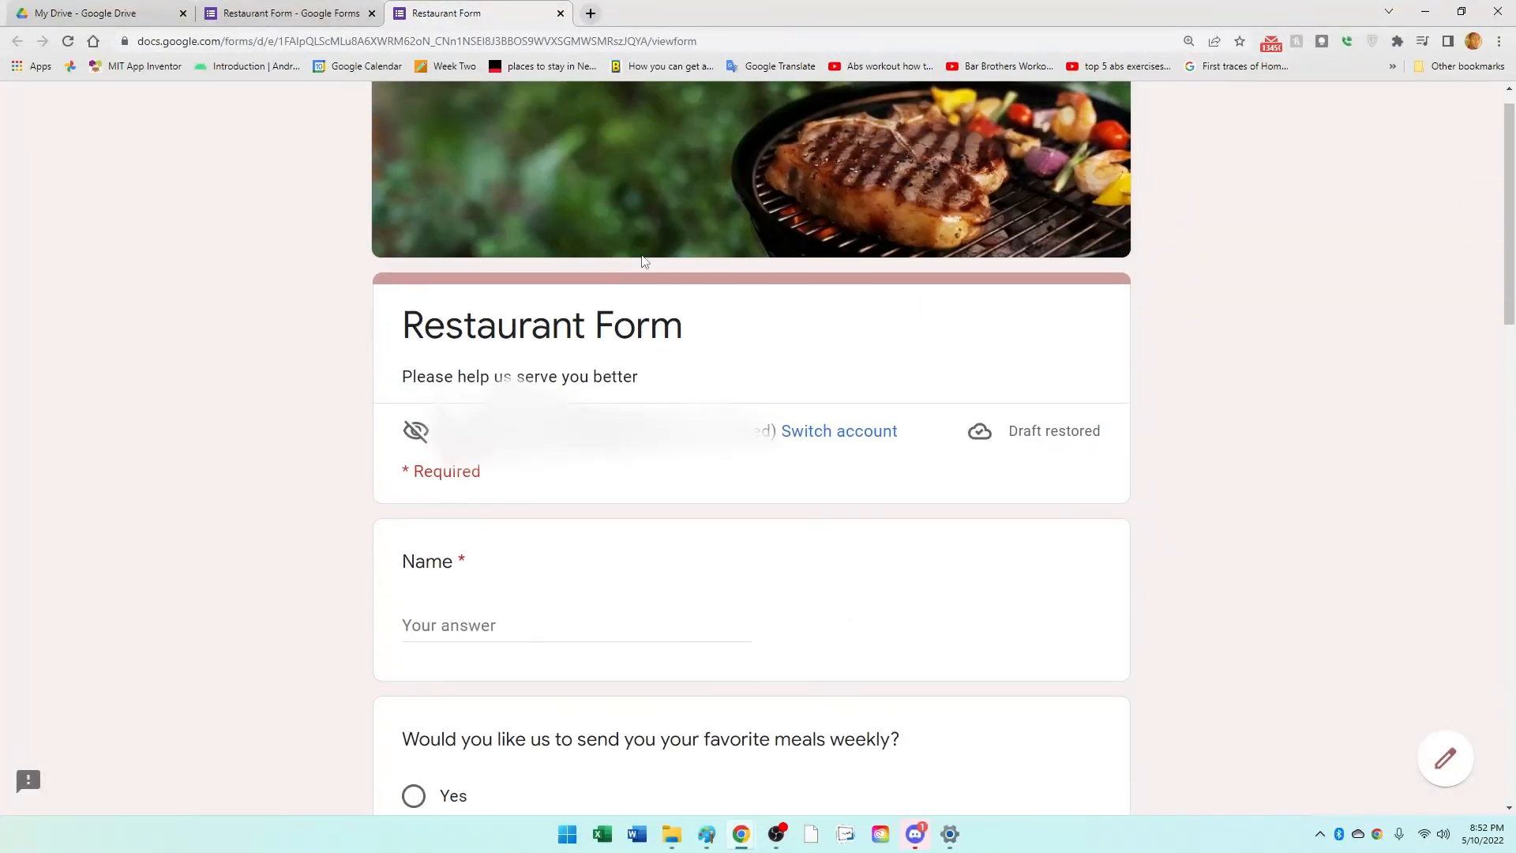
{"action": "scroll", "coordinate": [641, 256], "scroll_direction": "up", "scroll_amount": 1}
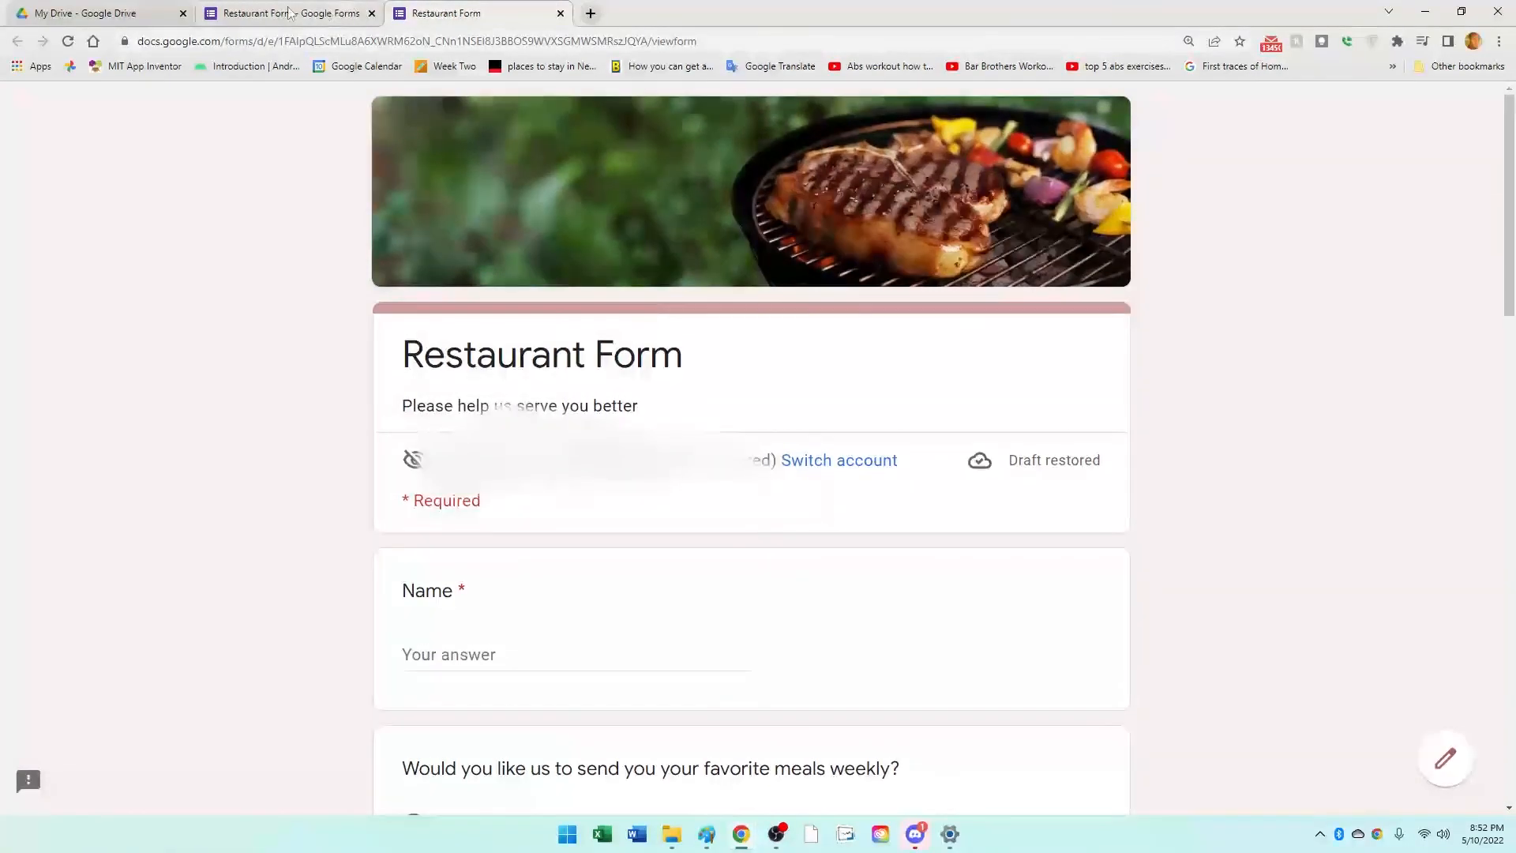
Step: Reorder the browser tabs so the form editor comes after the preview, check the preview, and return to the editor
{"action": "left_click_drag", "start_coordinate": [306, 13], "coordinate": [498, 10]}
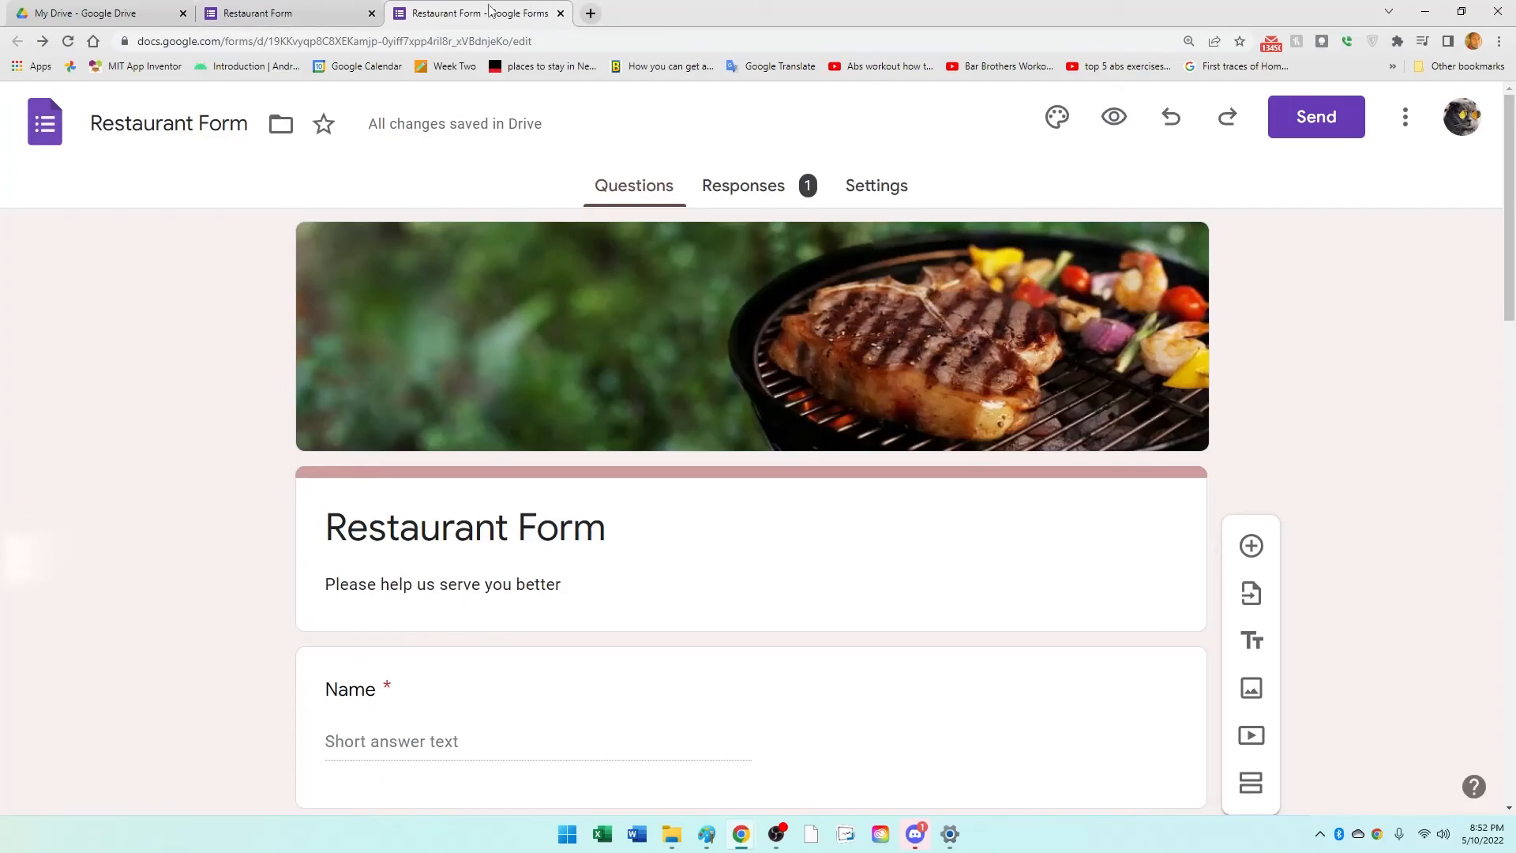
{"action": "left_click", "coordinate": [345, 17]}
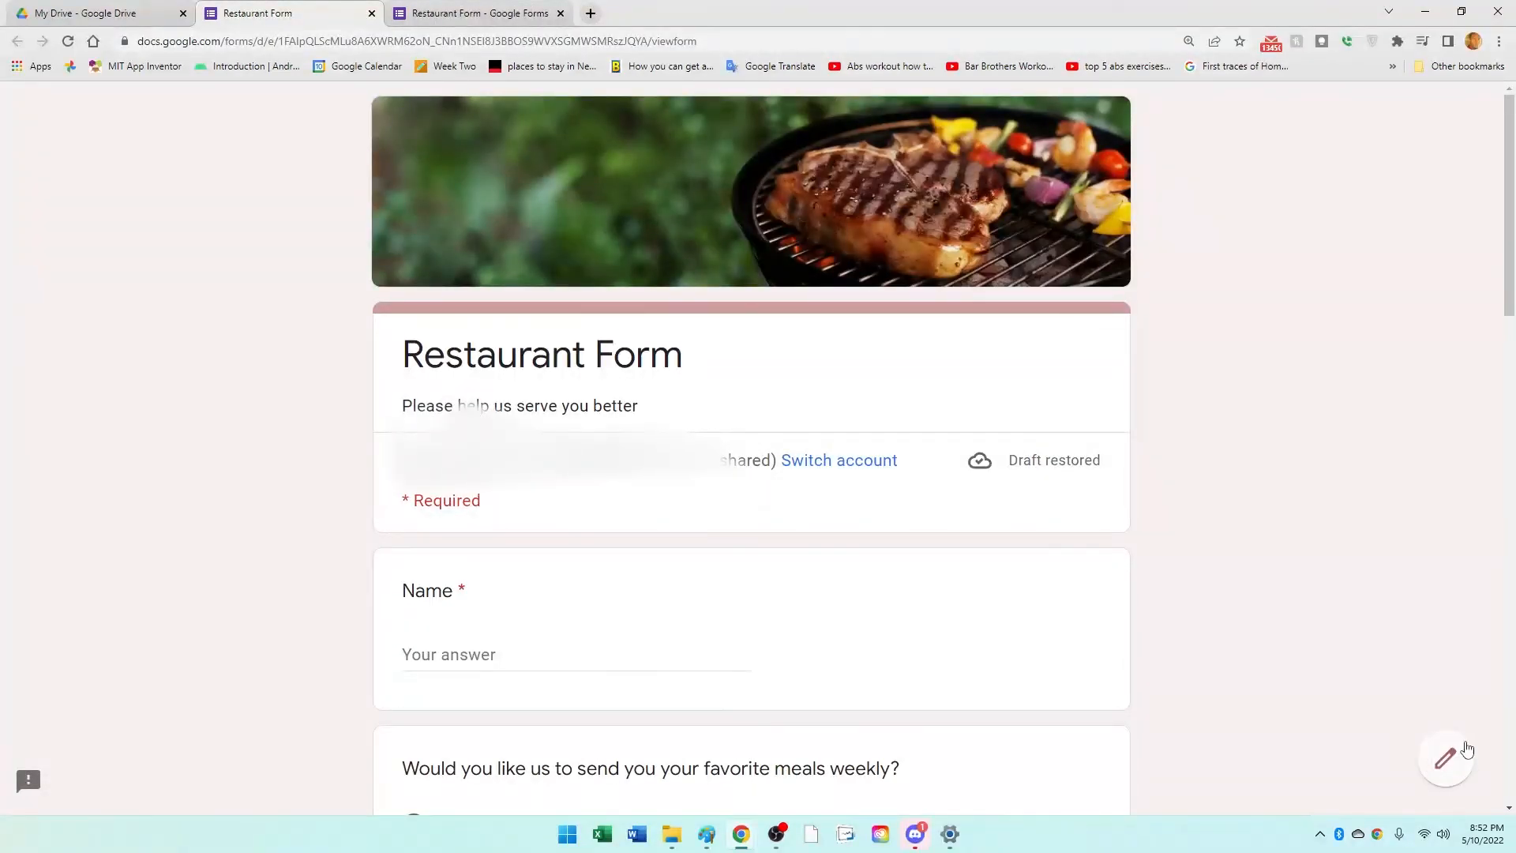
{"action": "left_click", "coordinate": [475, 6]}
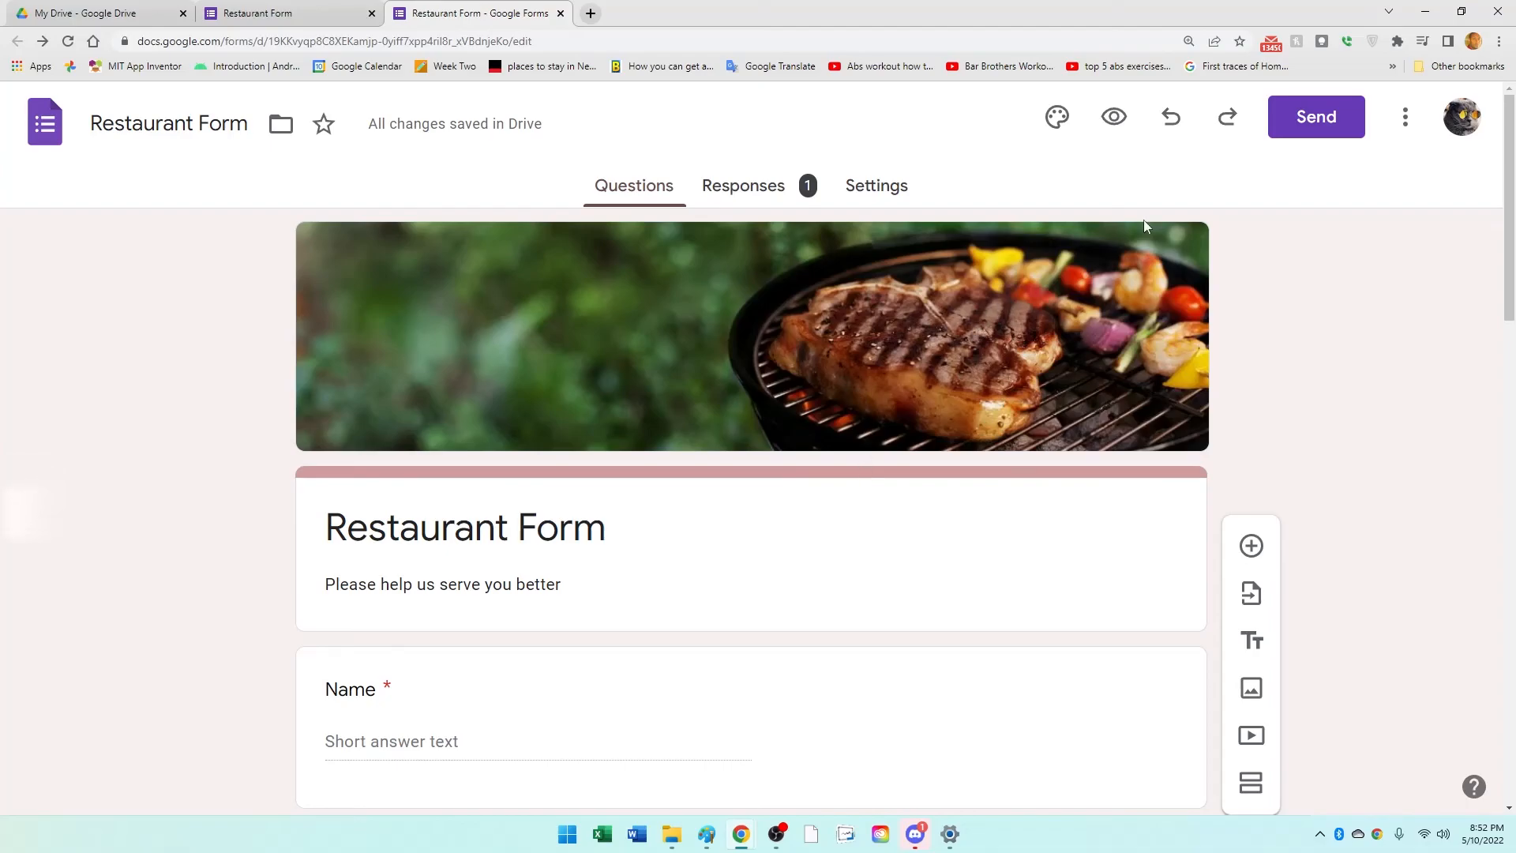
Step: Open the form's sending options, check the email recipient field, and generate a shortened form link and select it for copying
{"action": "left_click", "coordinate": [1318, 124]}
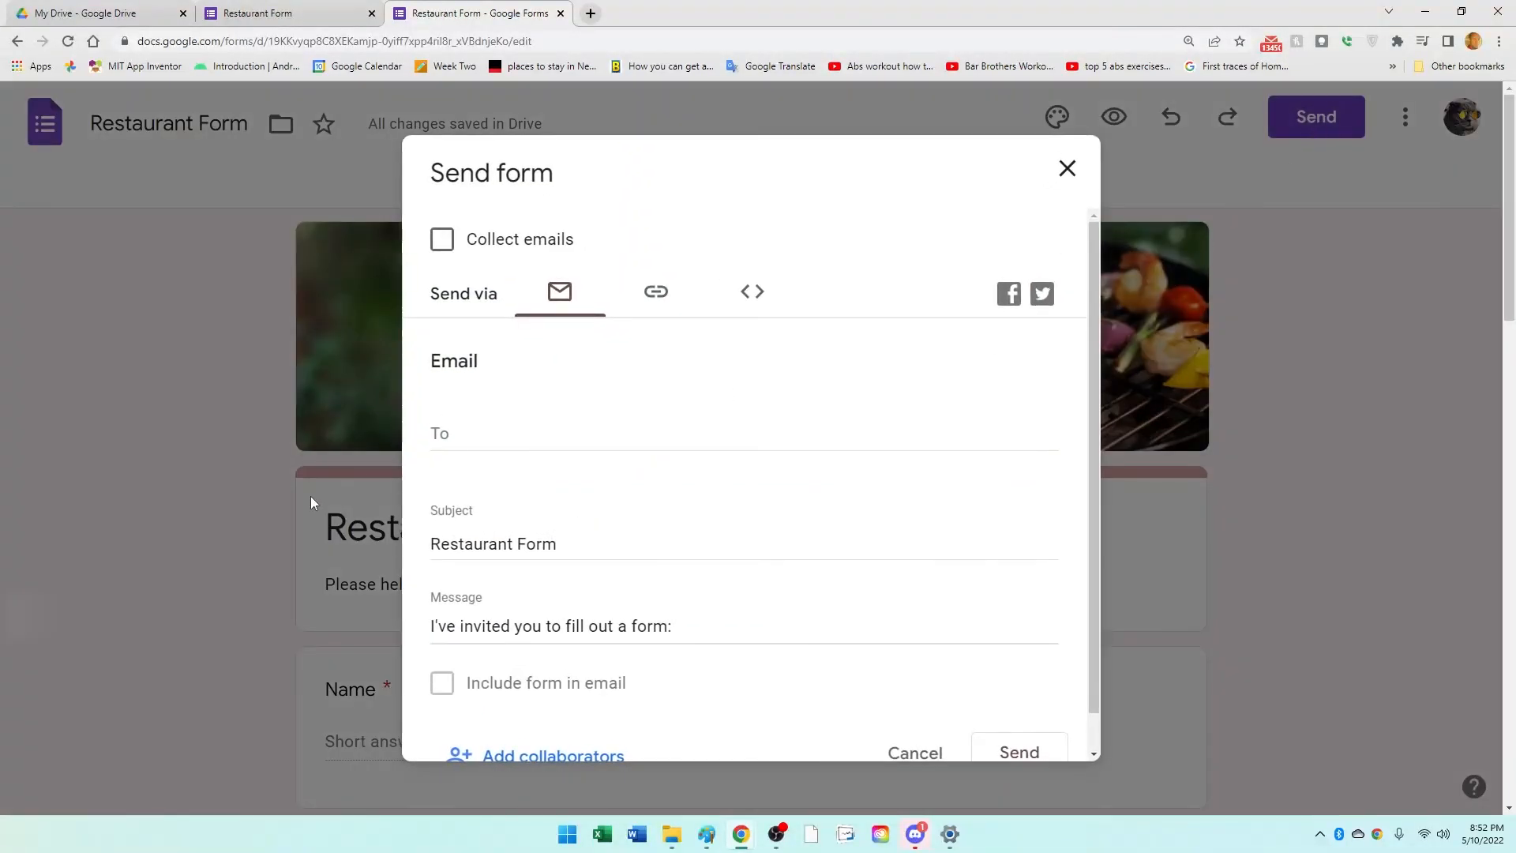
{"action": "left_click", "coordinate": [469, 448]}
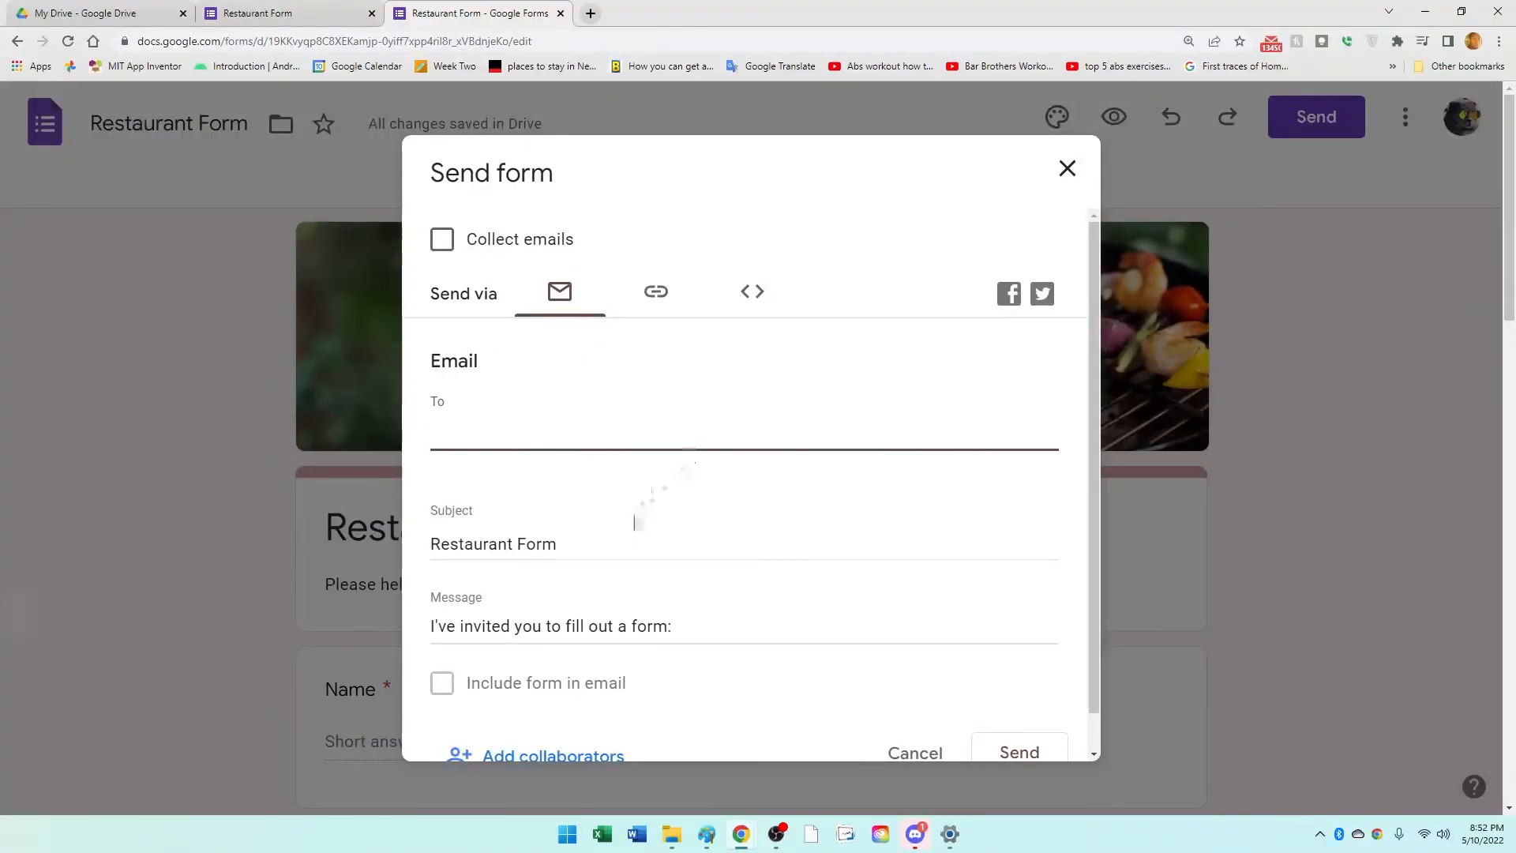
{"action": "left_click", "coordinate": [658, 294]}
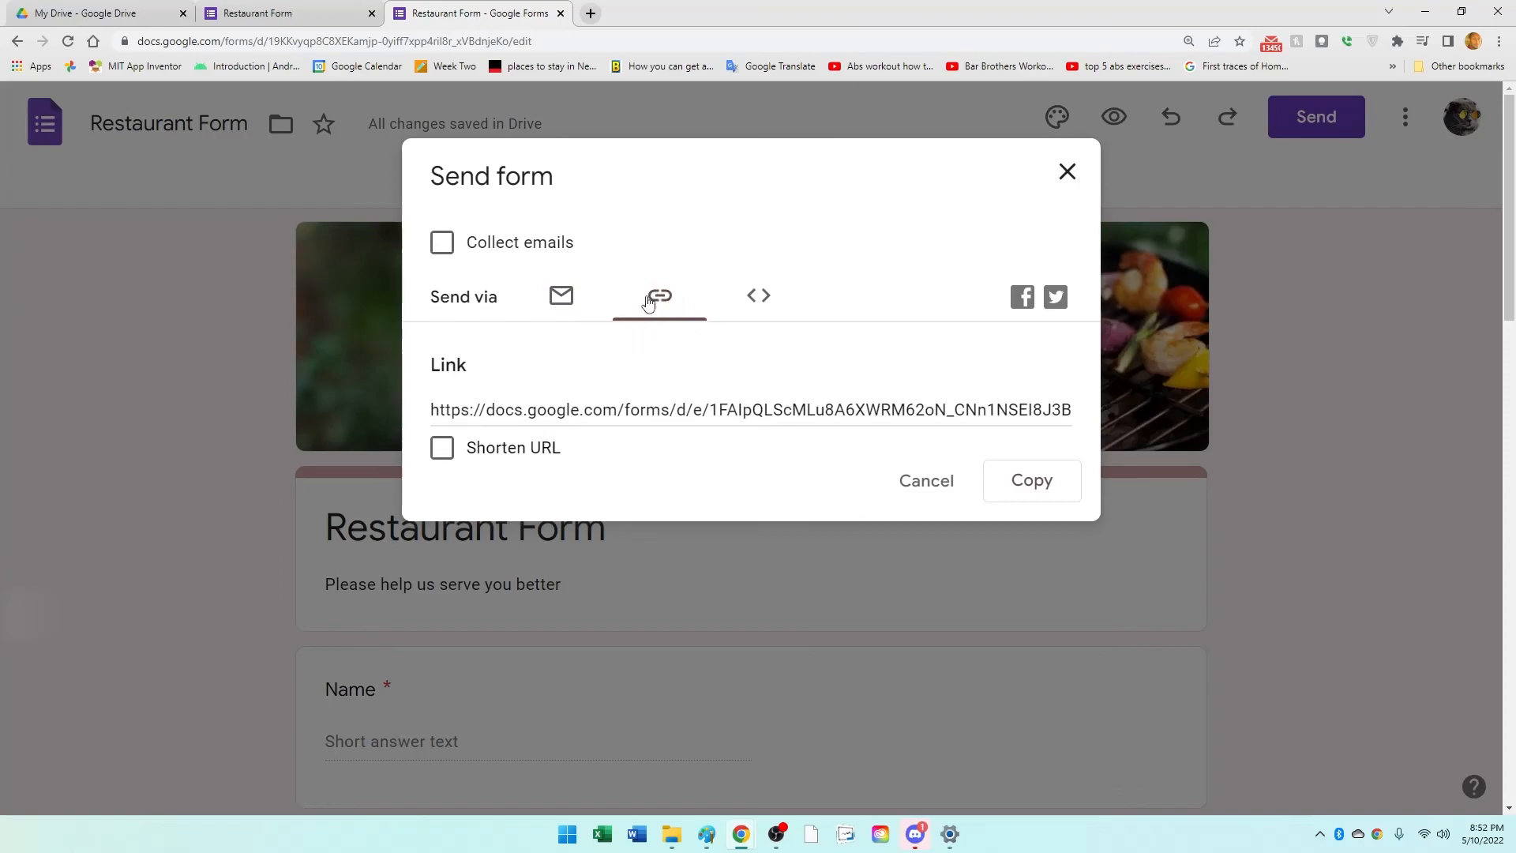
{"action": "left_click", "coordinate": [442, 447]}
{"action": "right_click", "coordinate": [634, 411]}
{"action": "left_click", "coordinate": [789, 423]}
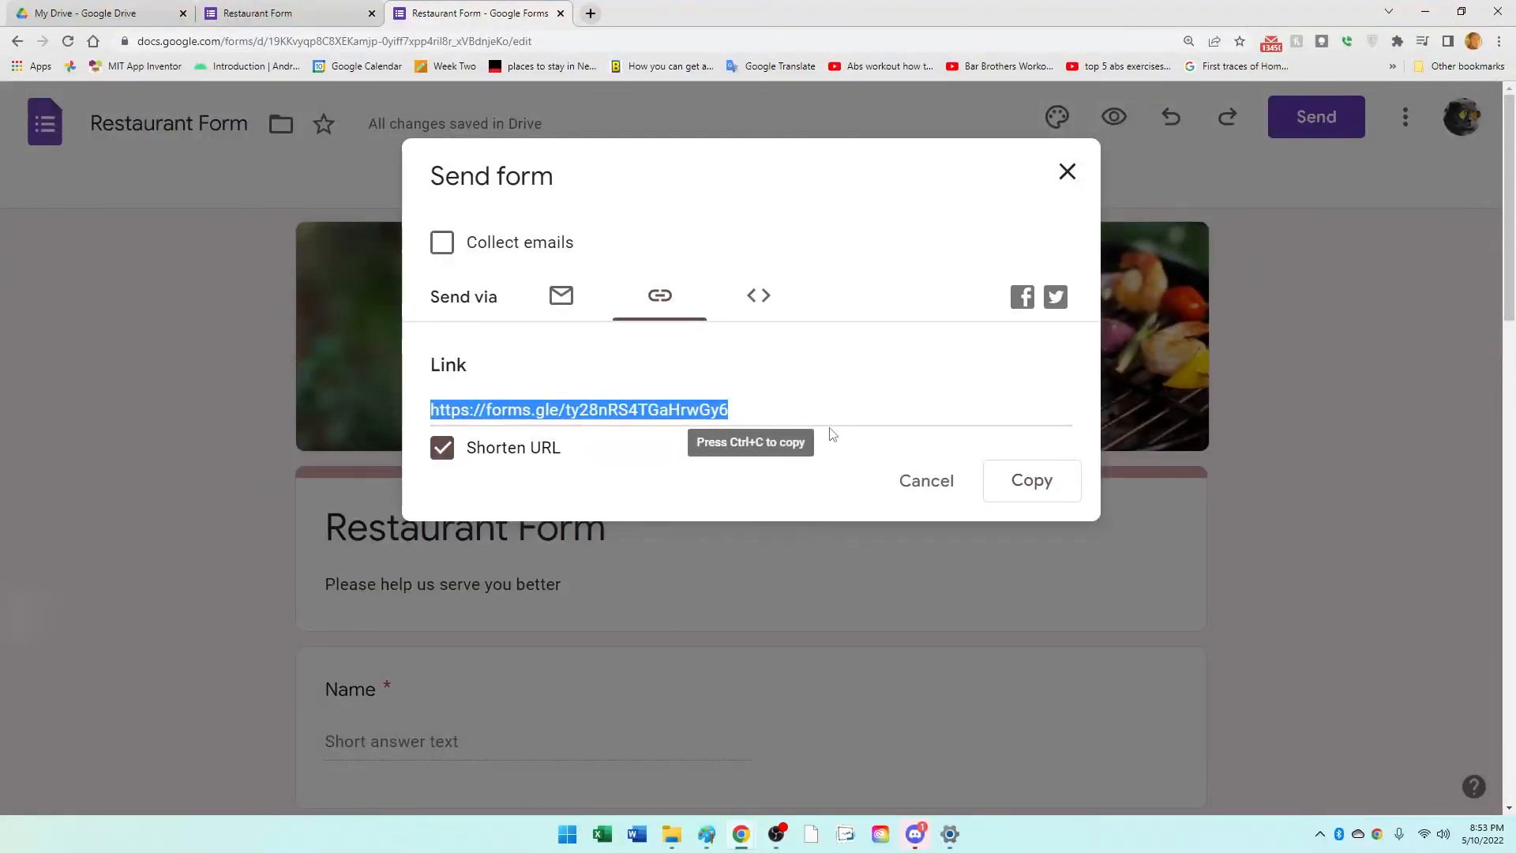
Step: Display the form's embed HTML code, select it, and close the sending options without sending the form
{"action": "left_click", "coordinate": [760, 296]}
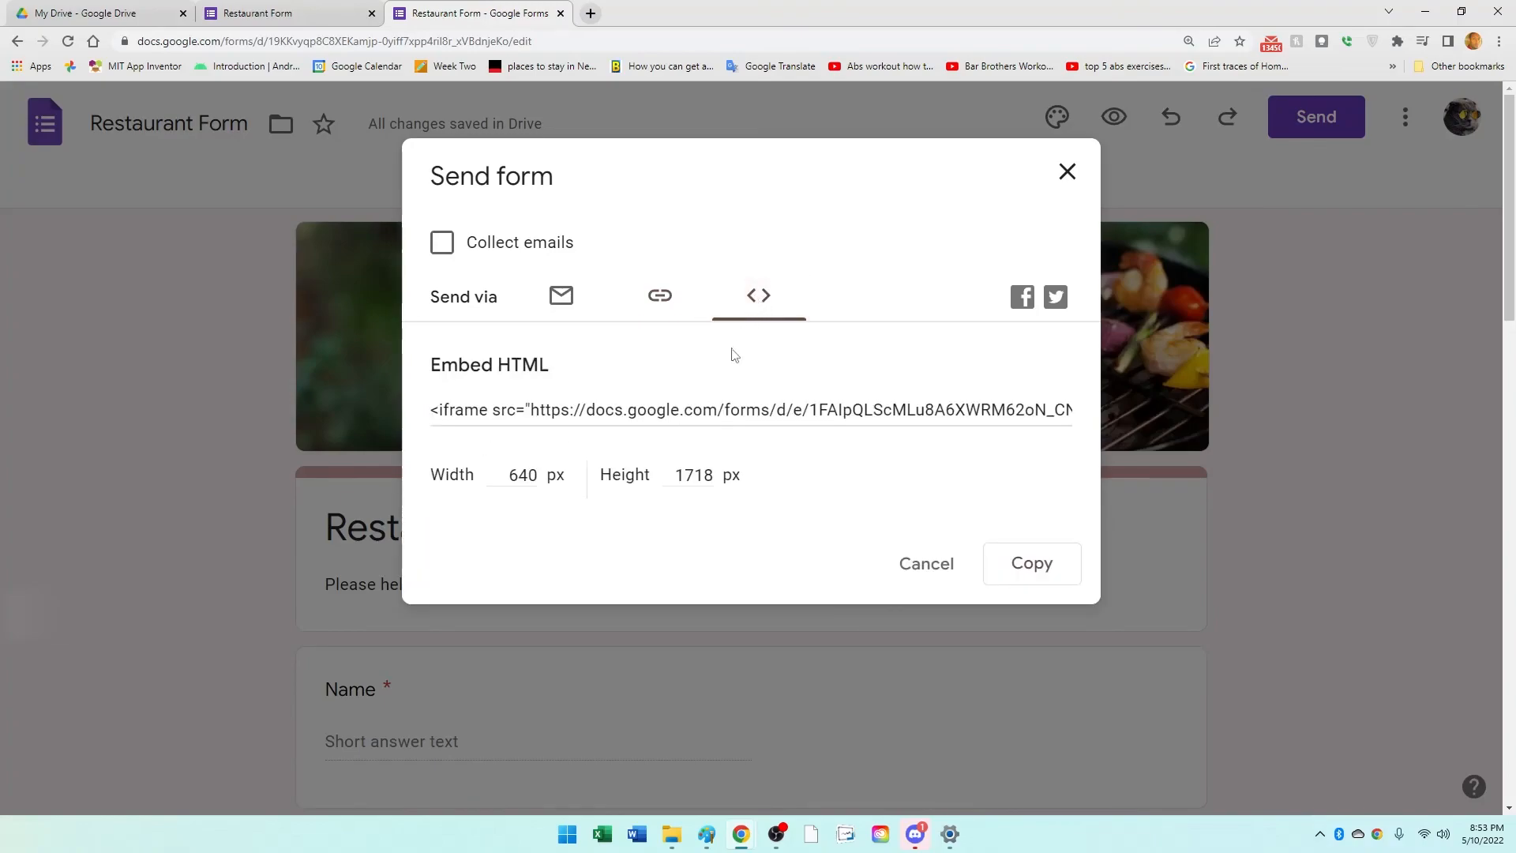
{"action": "left_click", "coordinate": [724, 413]}
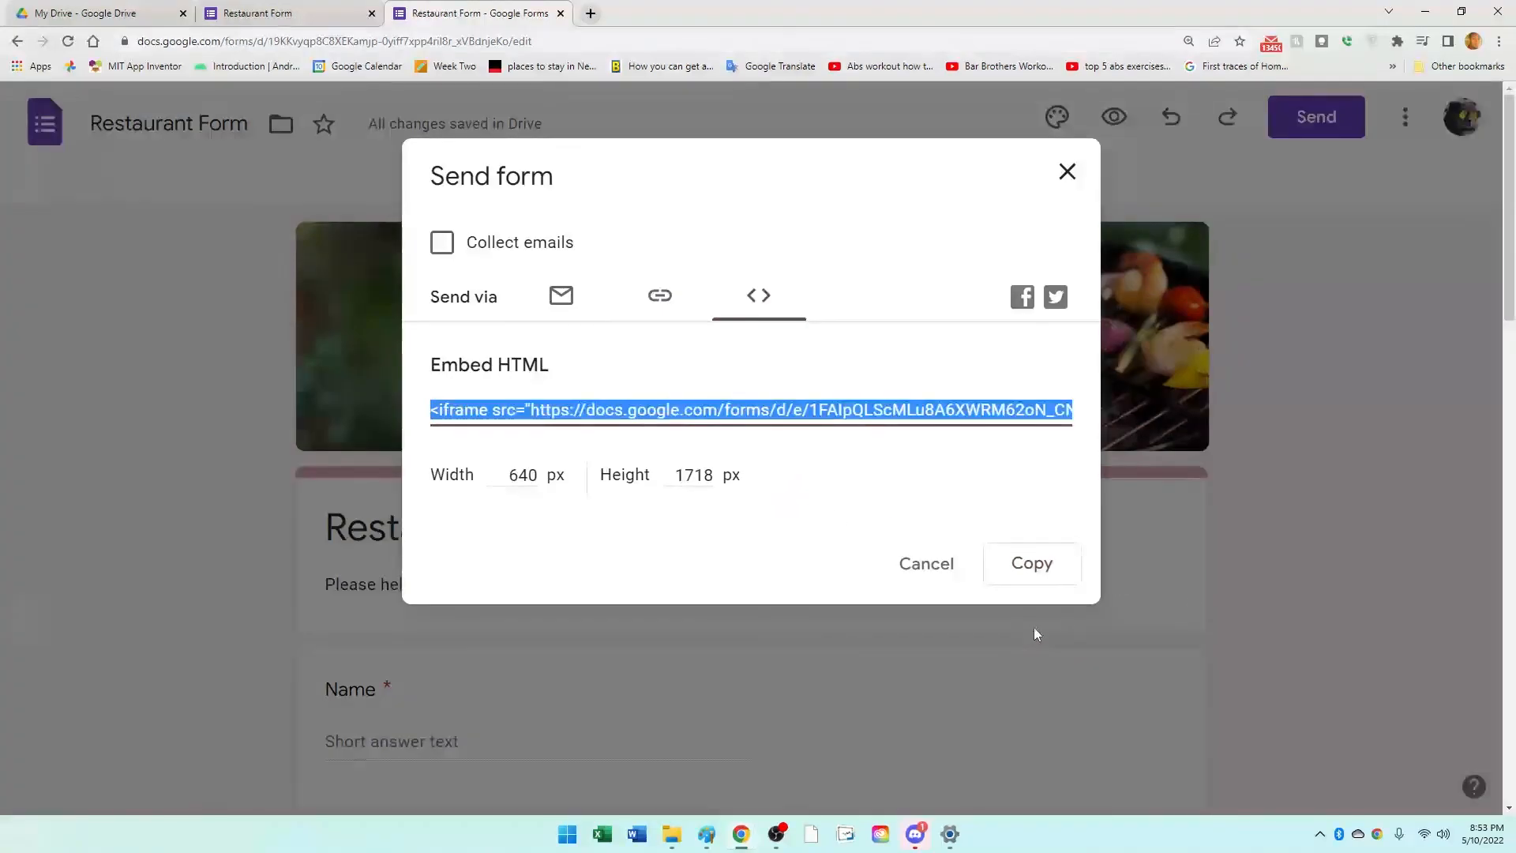
{"action": "left_click", "coordinate": [940, 579]}
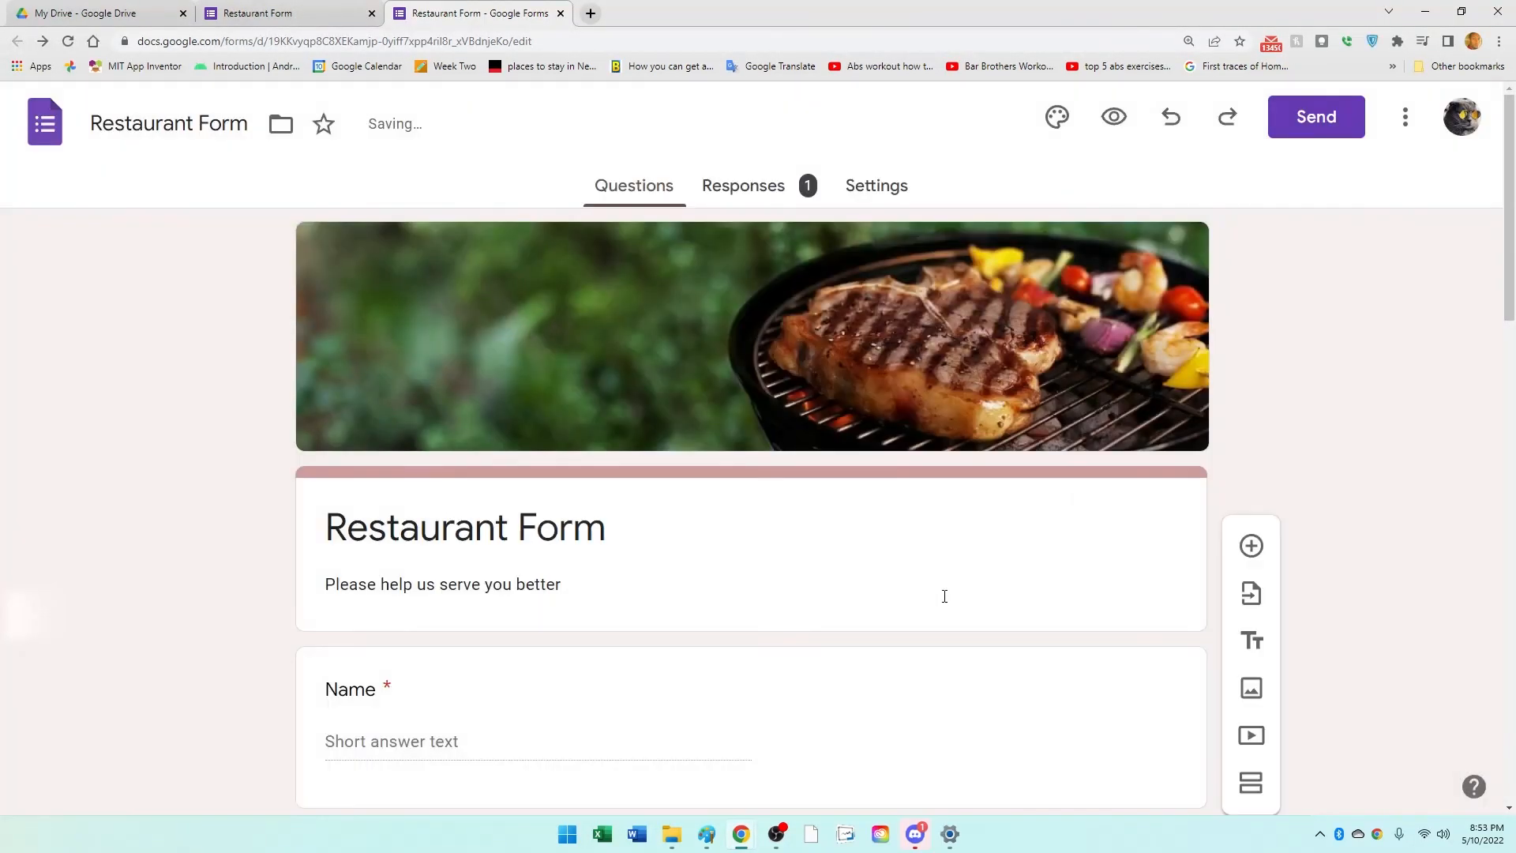